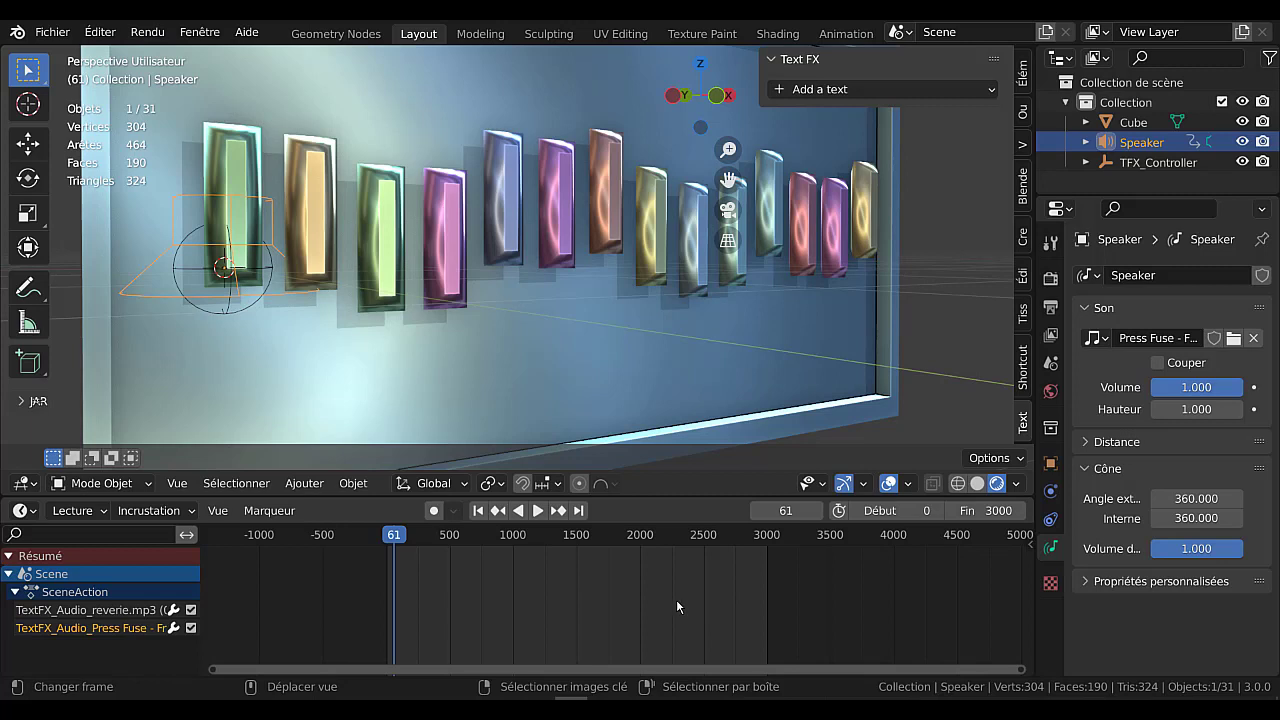
Play back the bar animation from frame 61 and again from frame 2429, stopping playback after each preview.
click(537, 511)
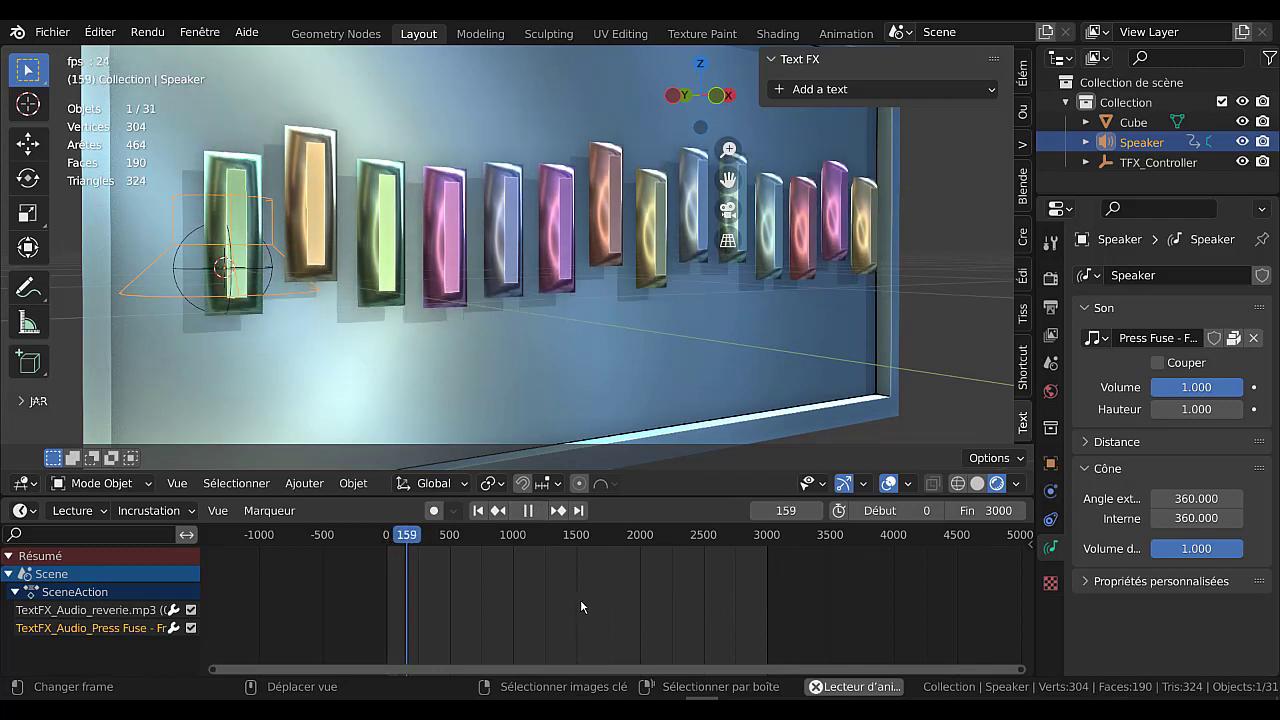
click(528, 510)
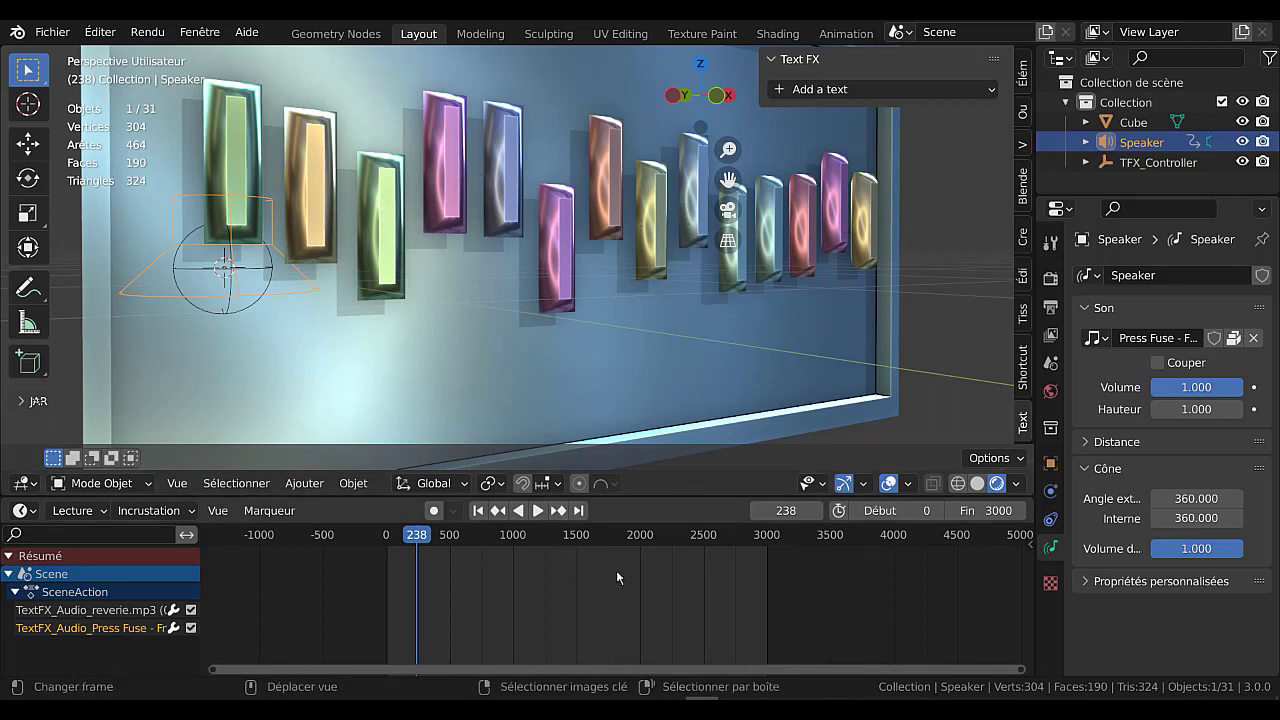
click(694, 578)
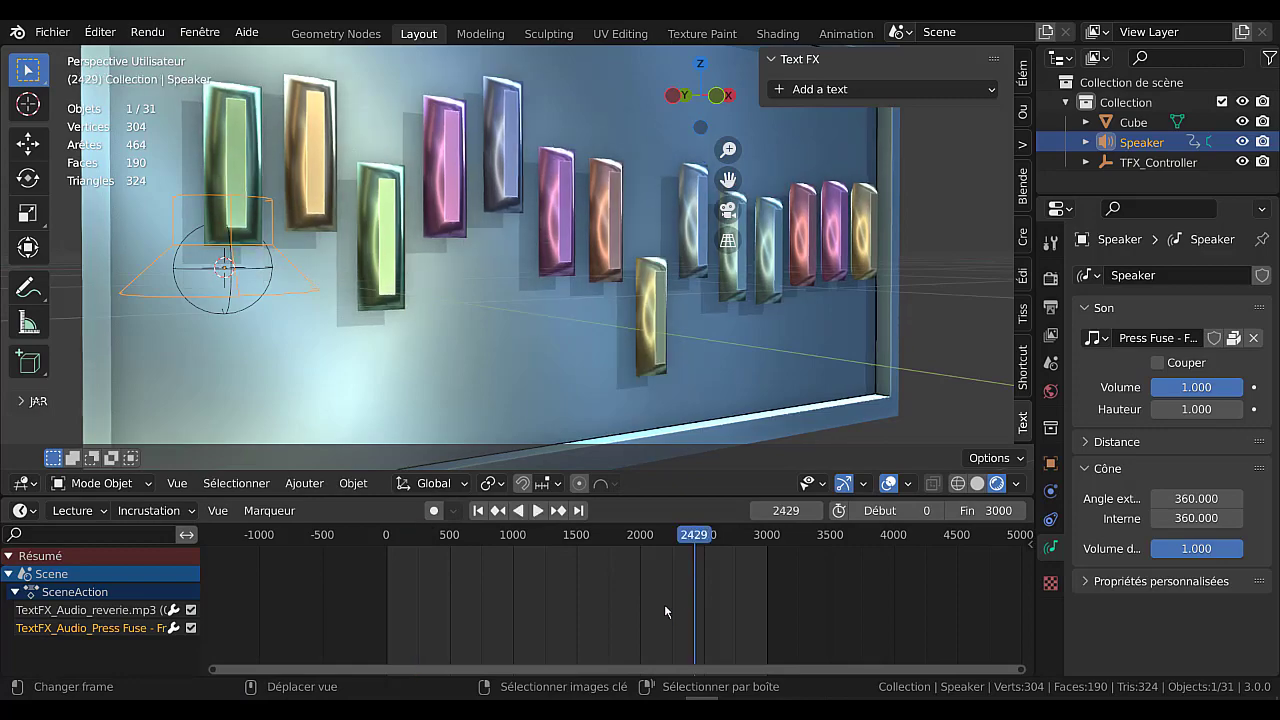
click(537, 511)
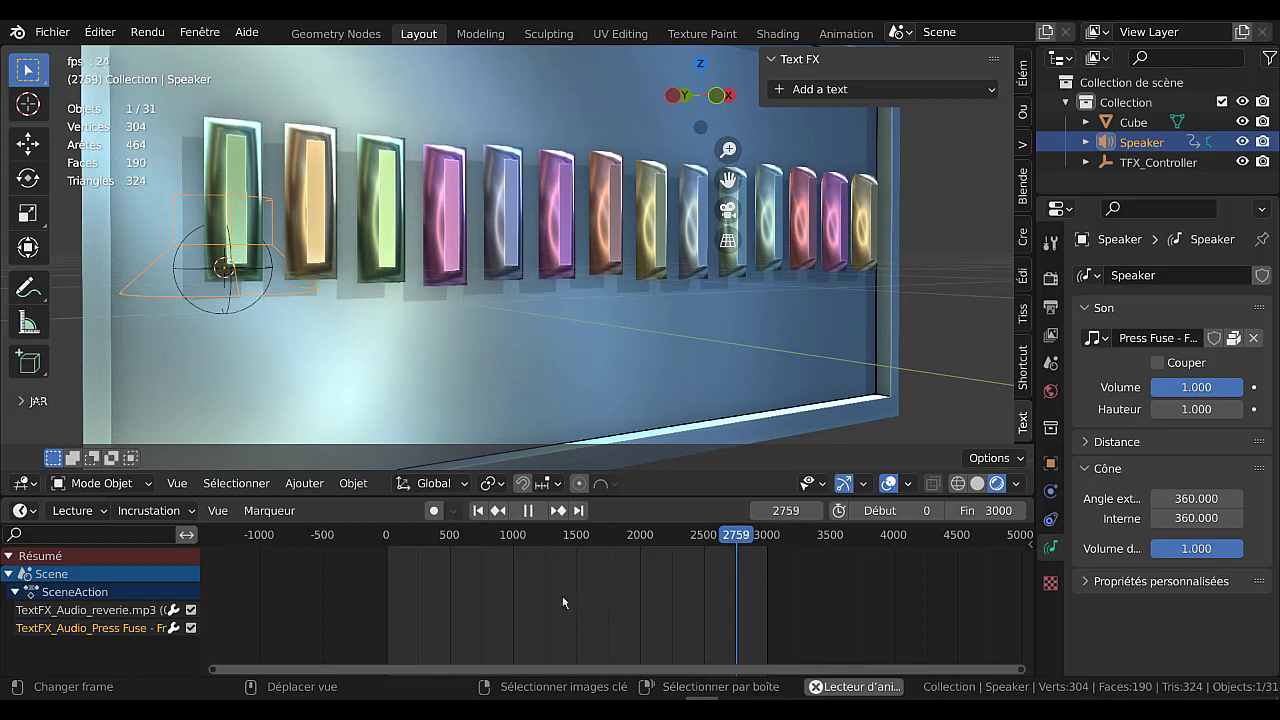
click(527, 512)
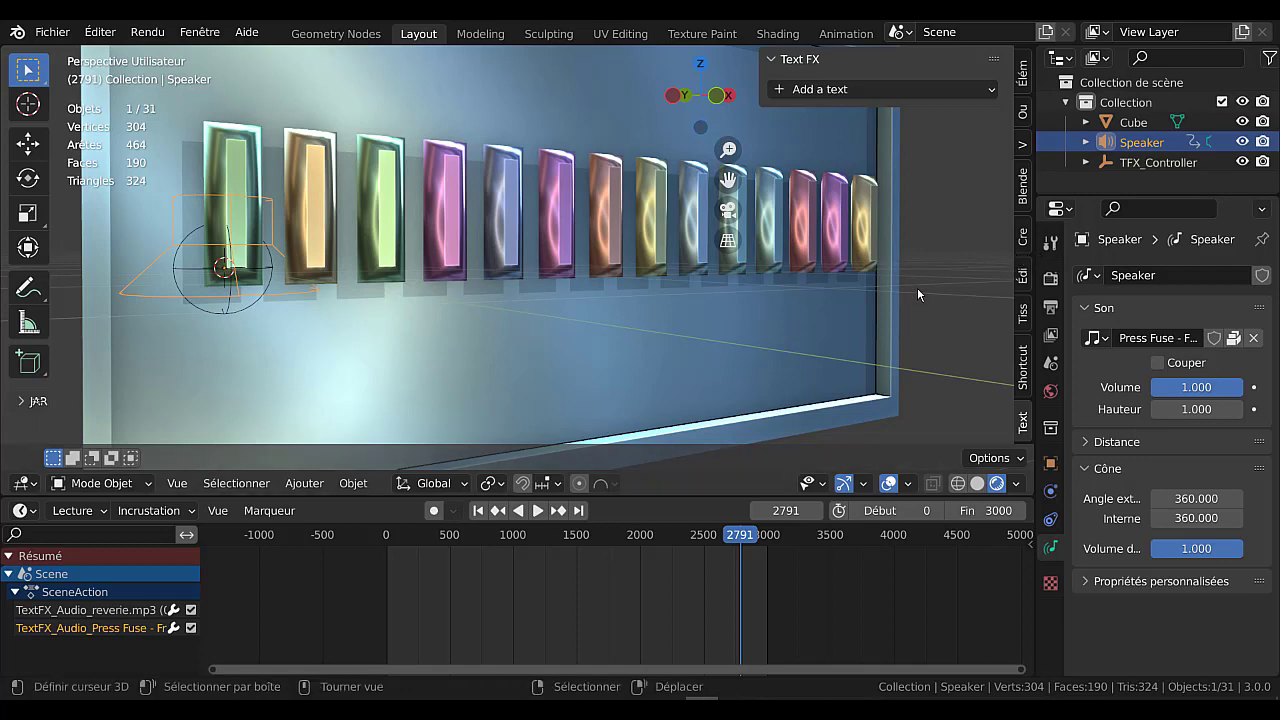
View the list of installed add-ons in the preferences and close the preferences.
click(105, 35)
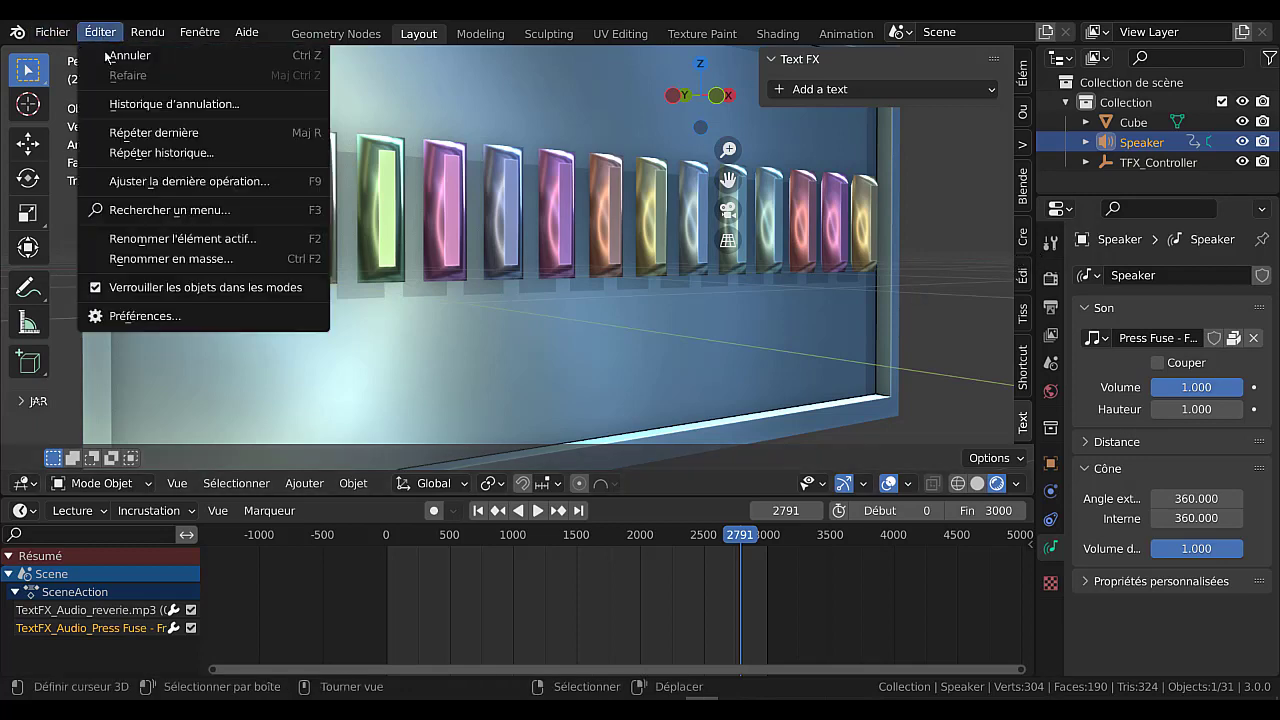
click(132, 318)
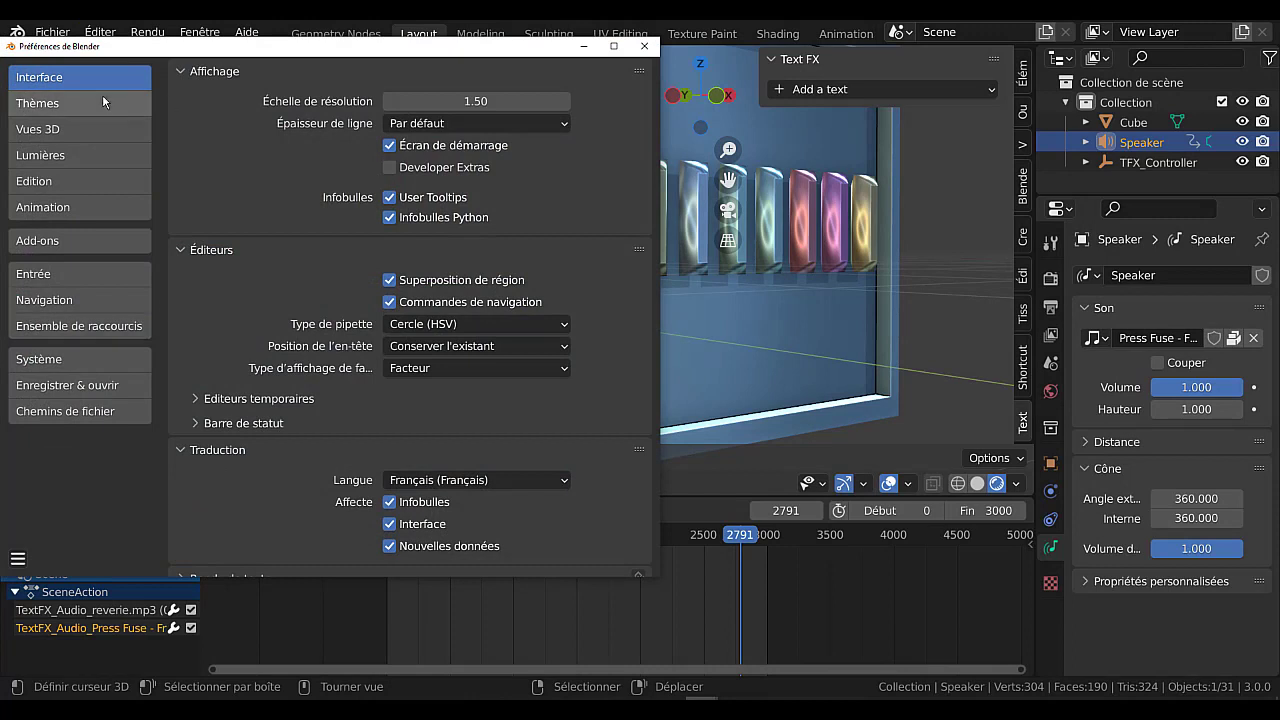
click(42, 242)
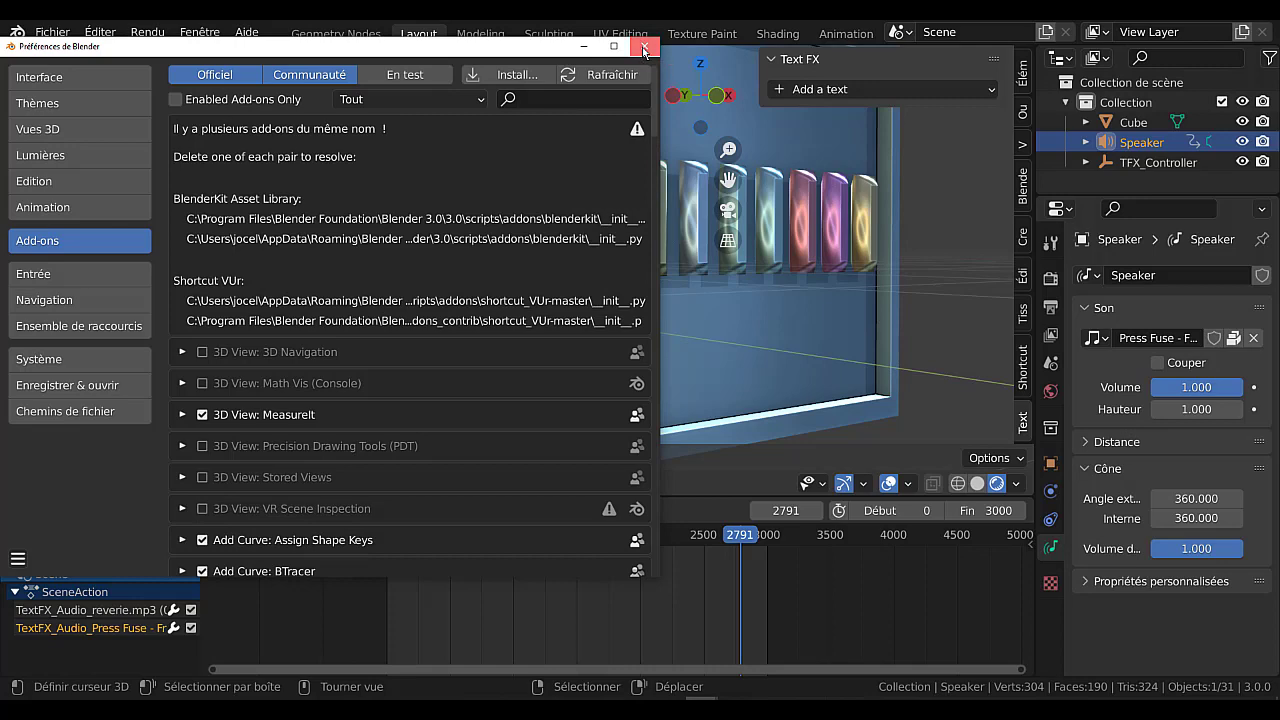
click(644, 47)
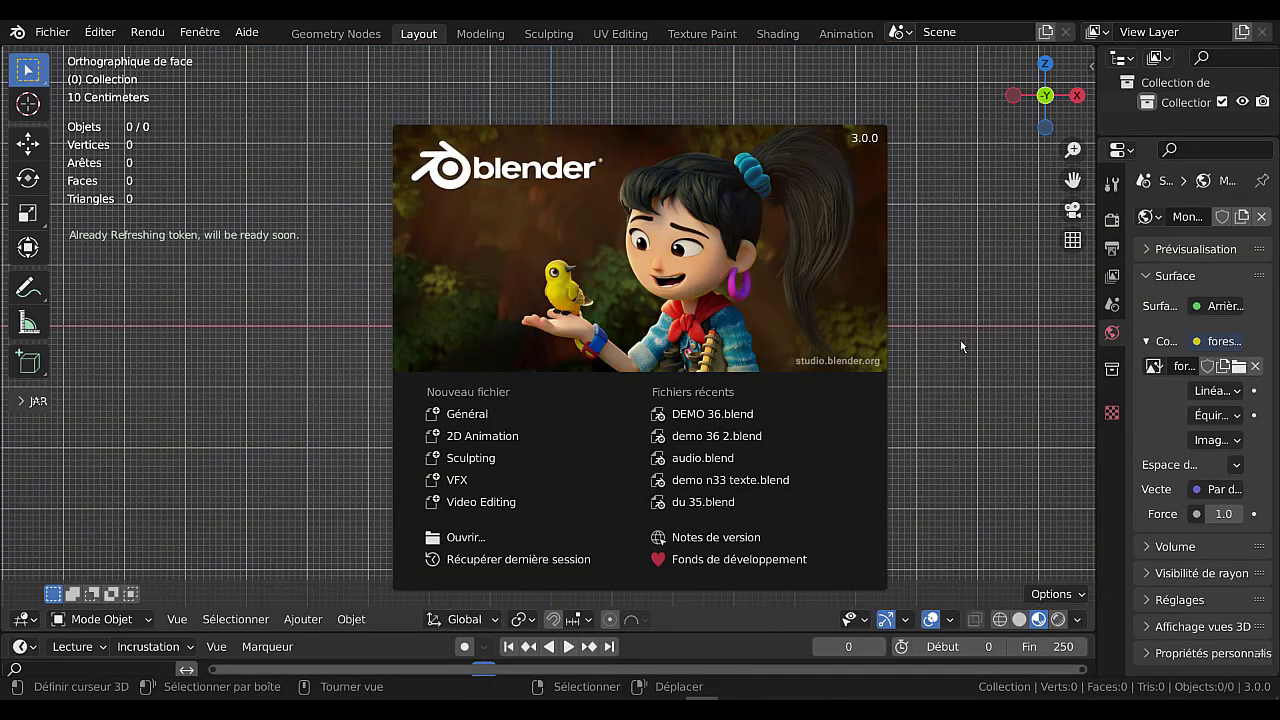
Dismiss the splash screen, widen the properties area and add an advanced Text FX text to the empty scene.
click(964, 283)
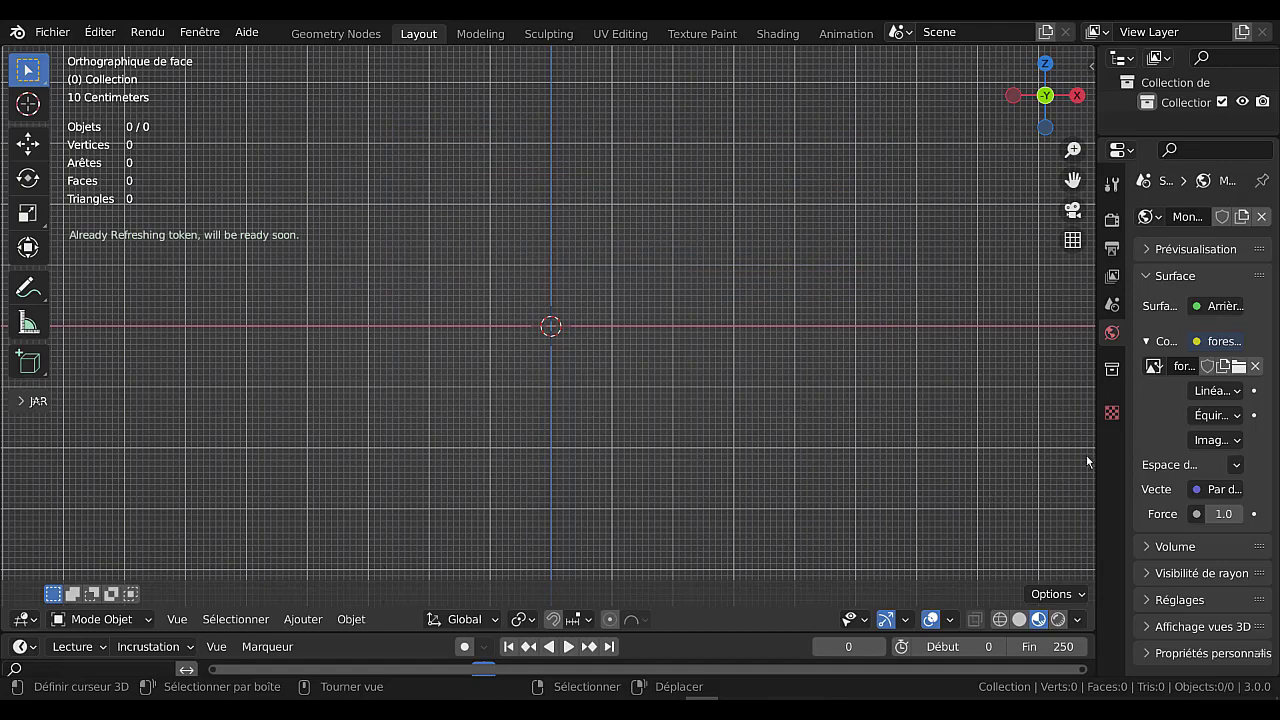
drag(1097, 449, 1025, 451)
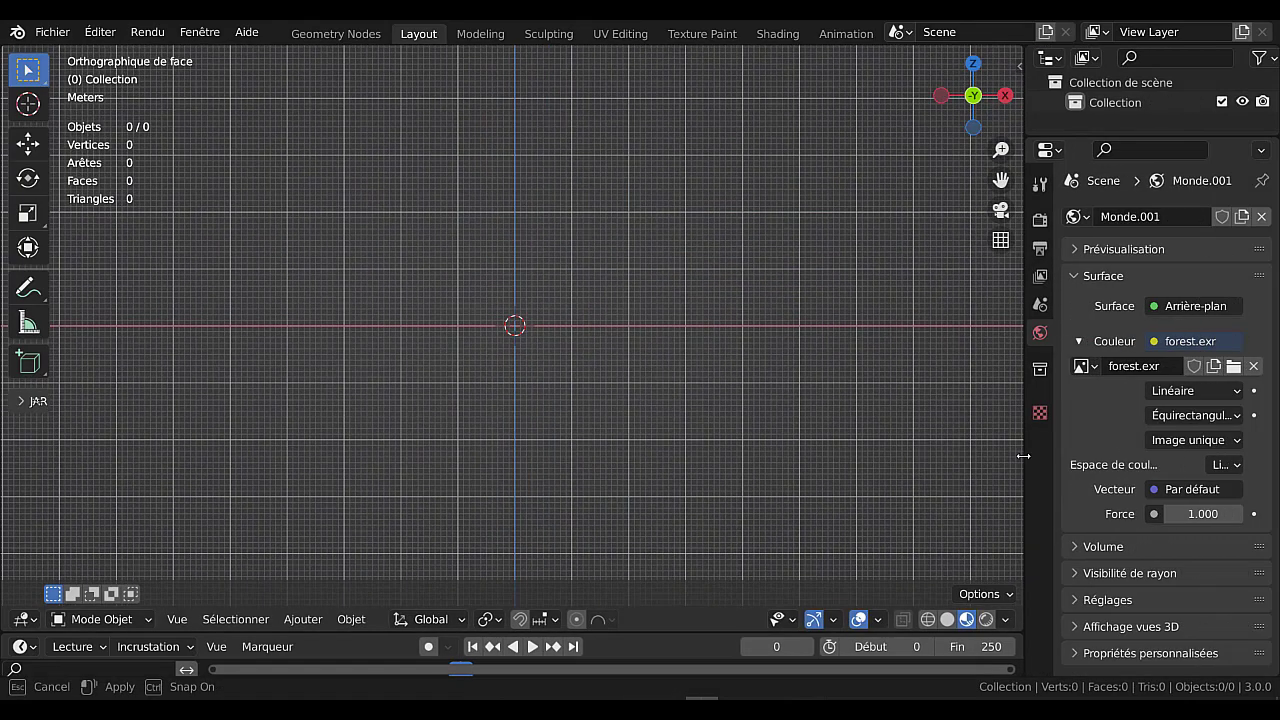
key(n)
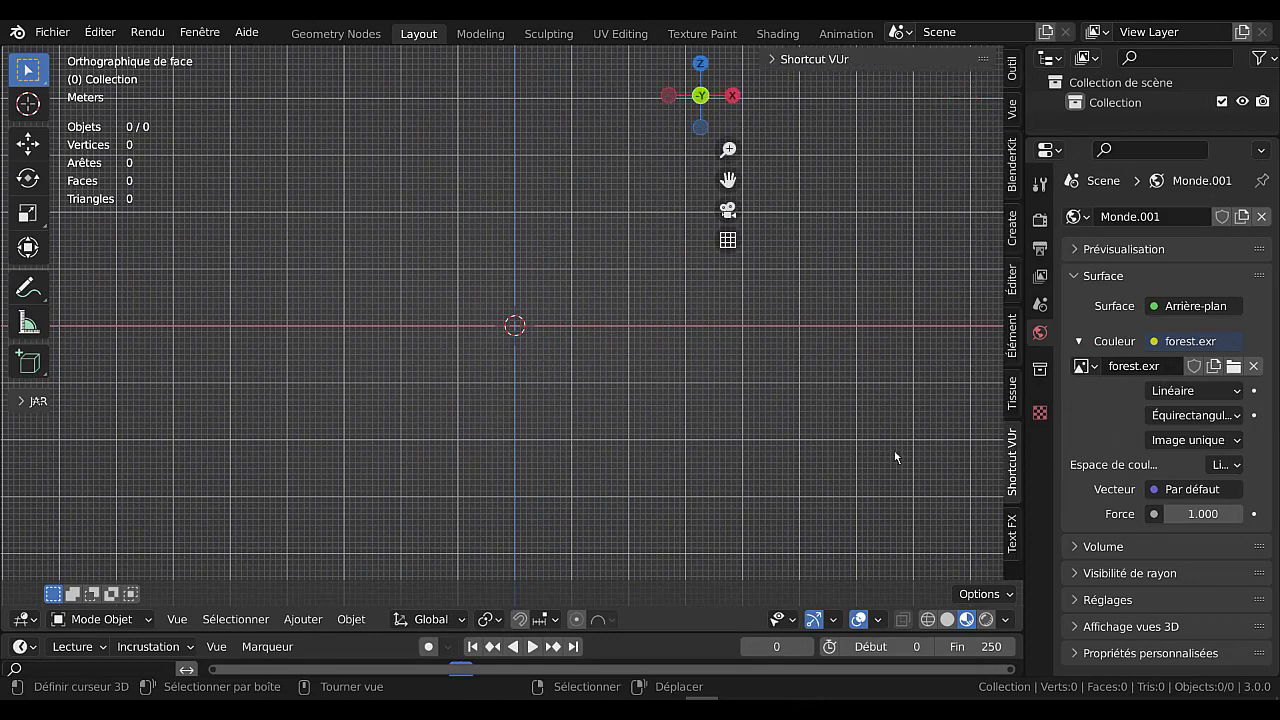
click(1013, 541)
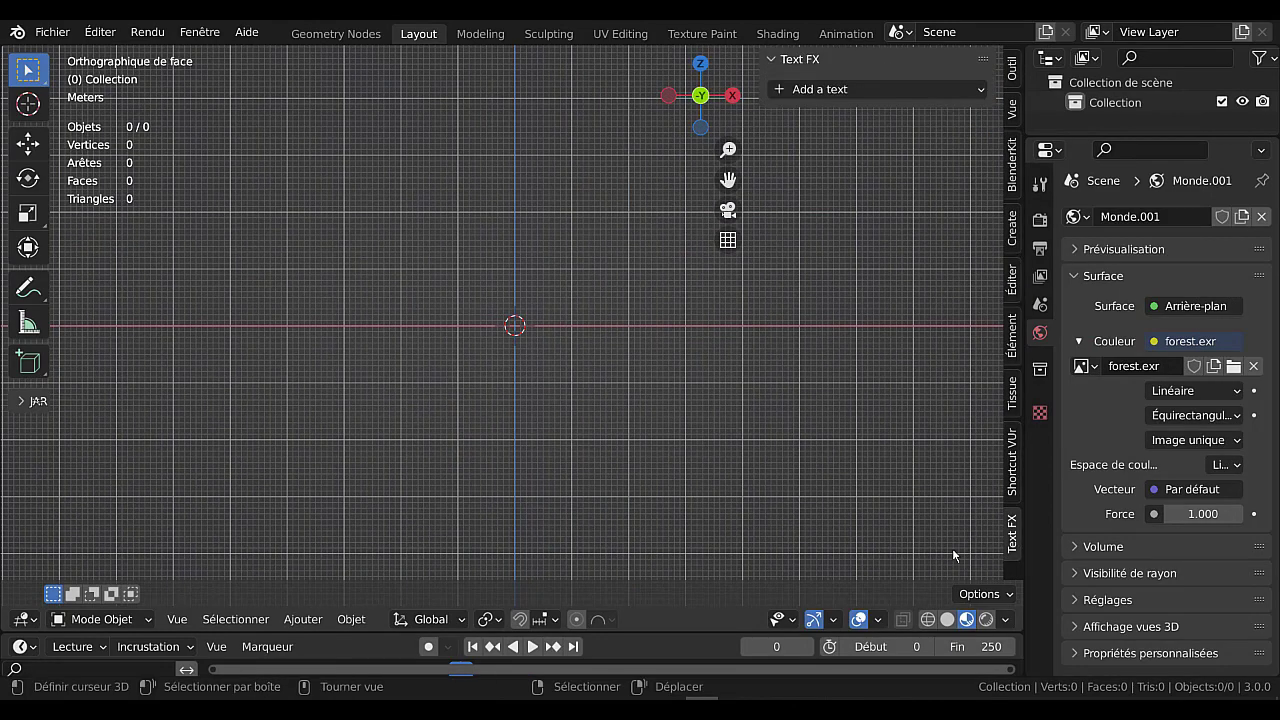
click(856, 88)
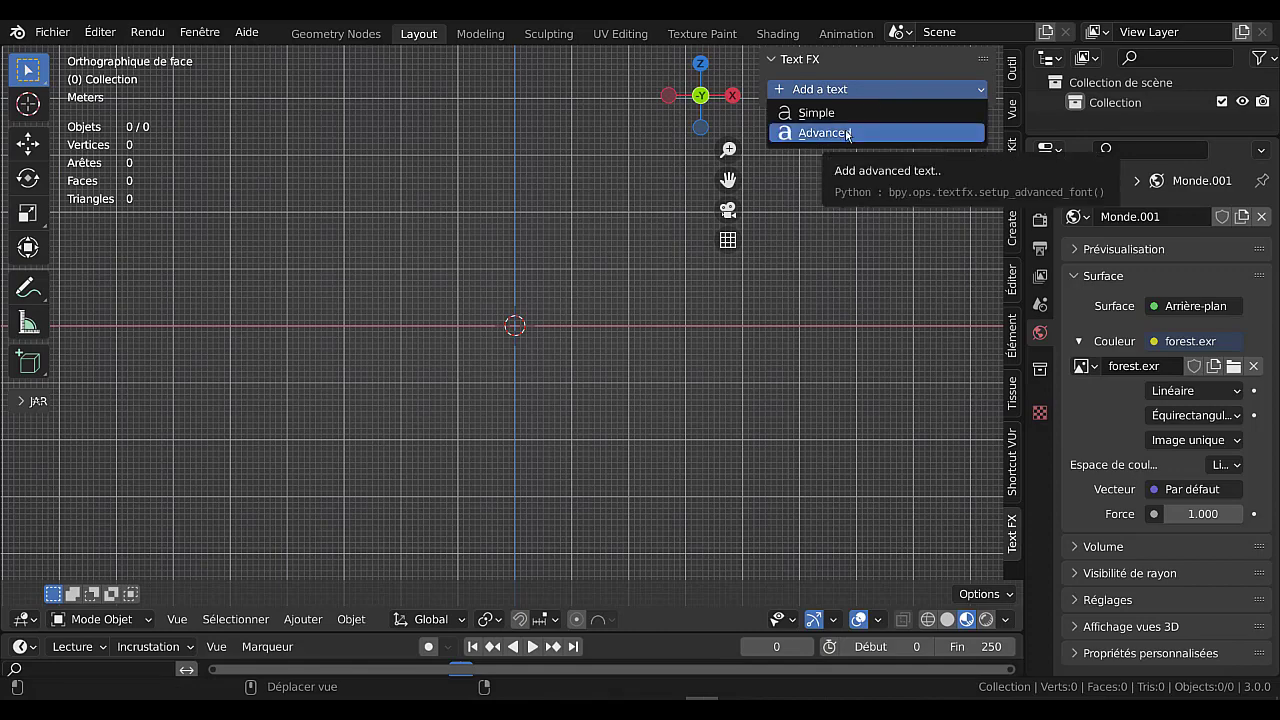
click(846, 133)
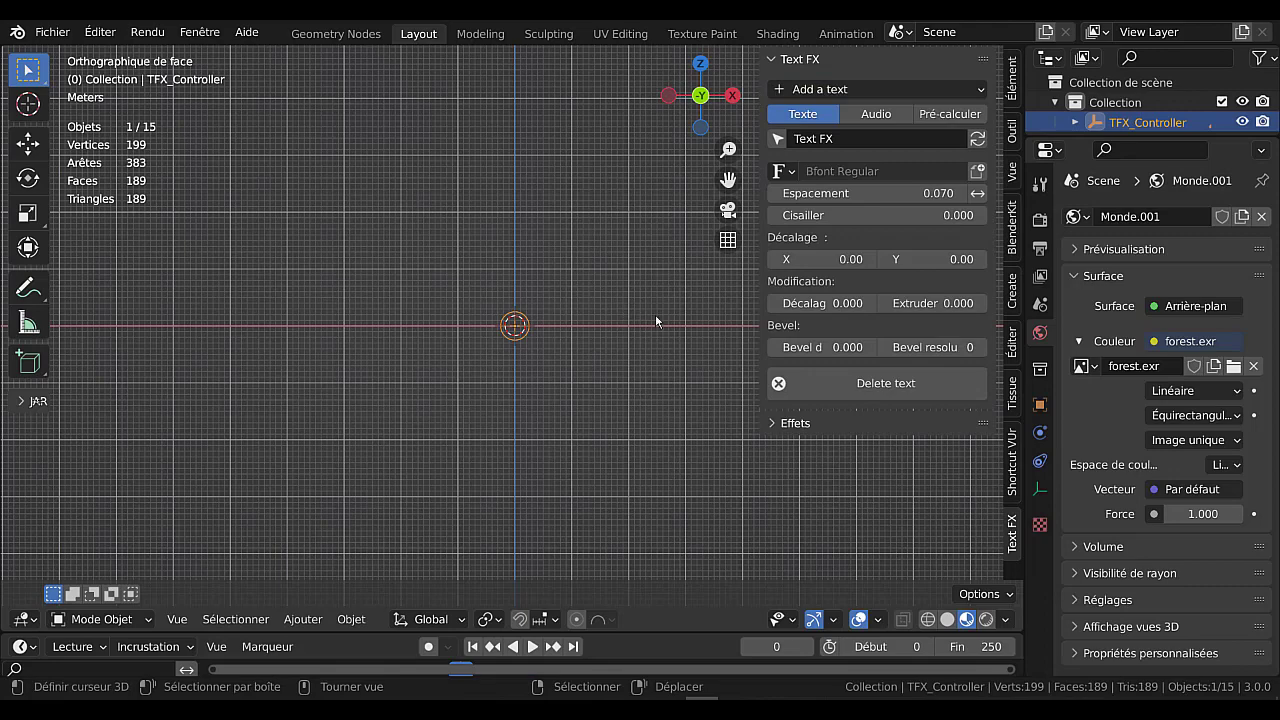
Try to replace the advanced text's content with a row of lowercase letters "i".
click(838, 140)
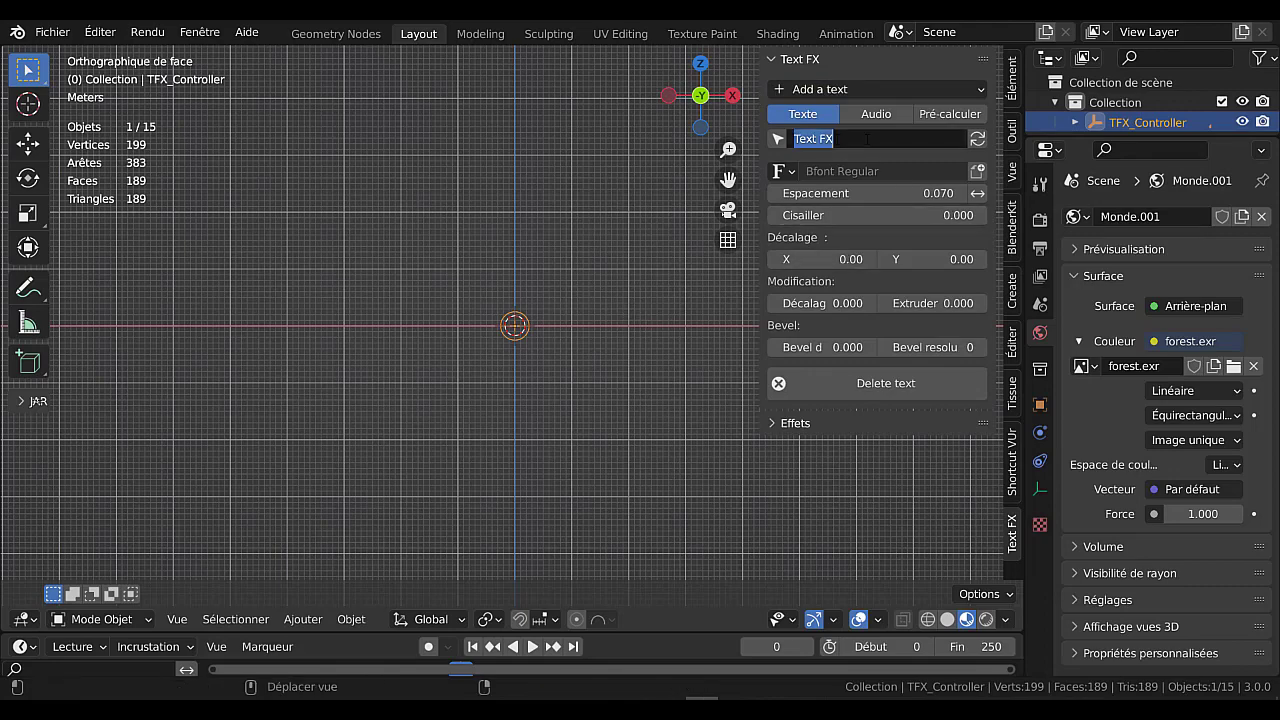
key(BackSpace)
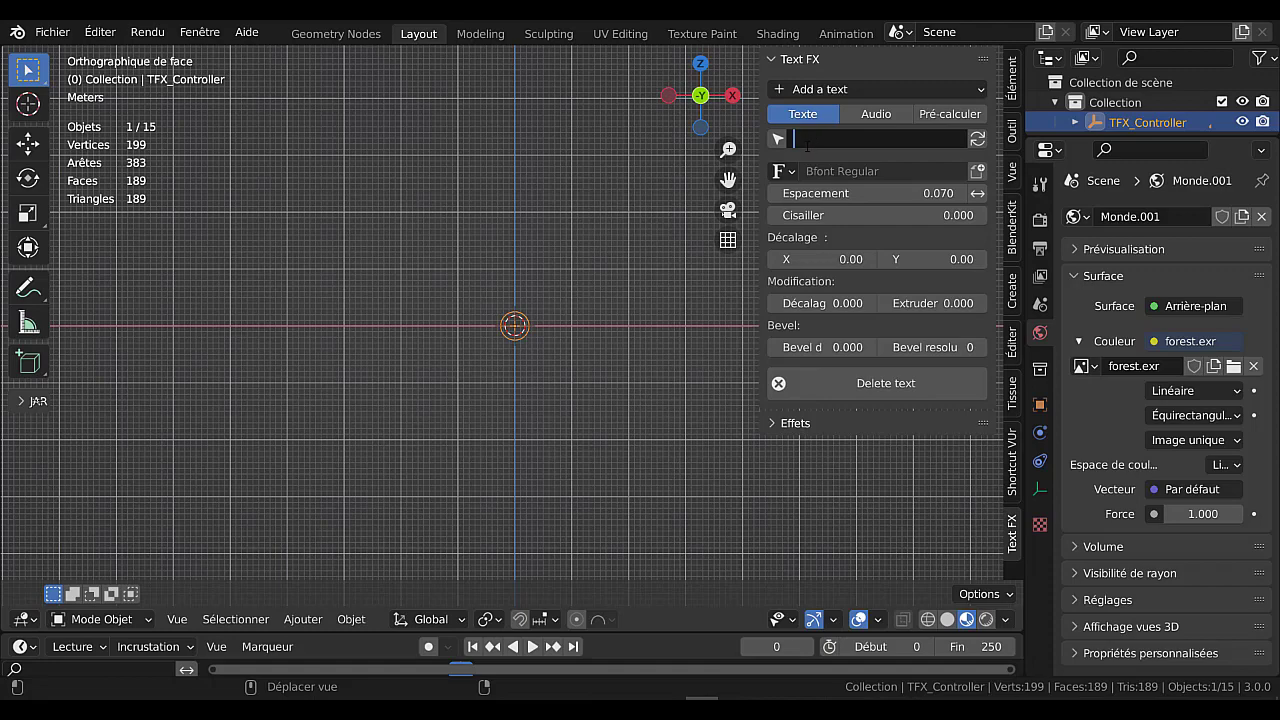
text(ii)
key(BackSpace)
key(BackSpace)
text(iiiiiiiiiiii)
key(Return)
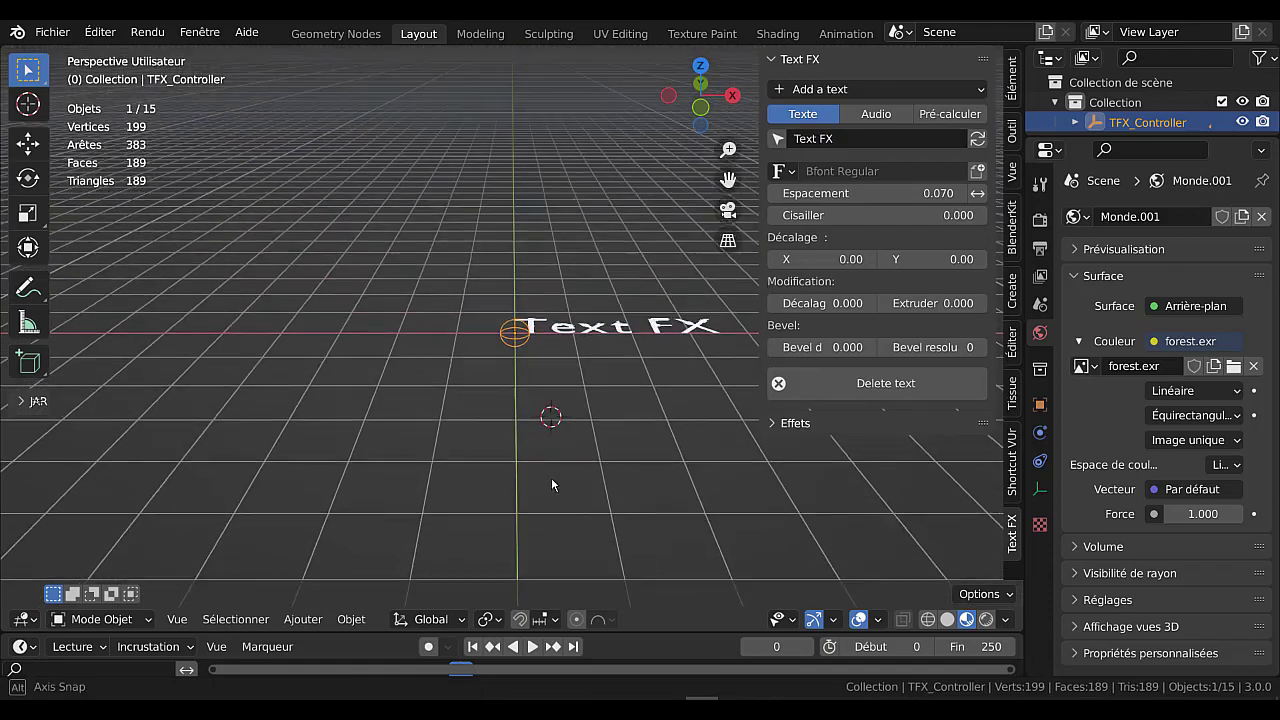
Replace the text's content with a row of 18 capital letters "I" and refresh the text object.
click(858, 138)
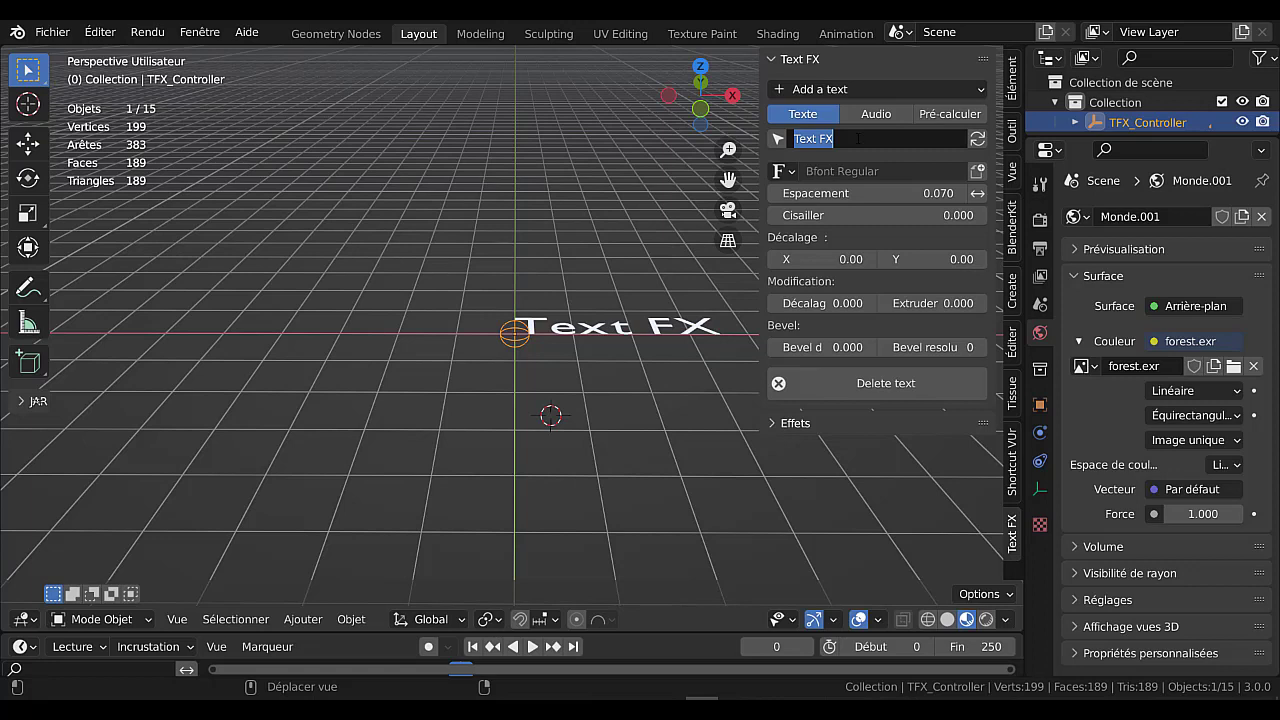
text(IIIIIIIIIIIIIIII)
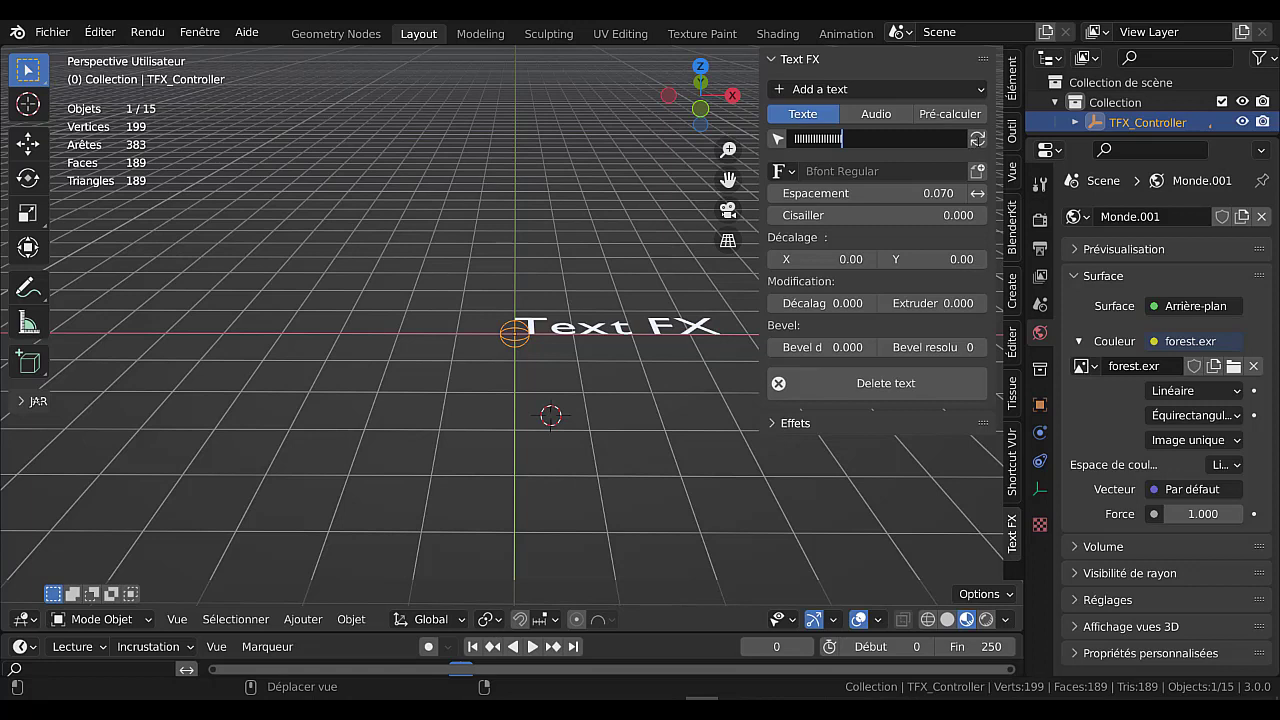
click(978, 141)
click(978, 141)
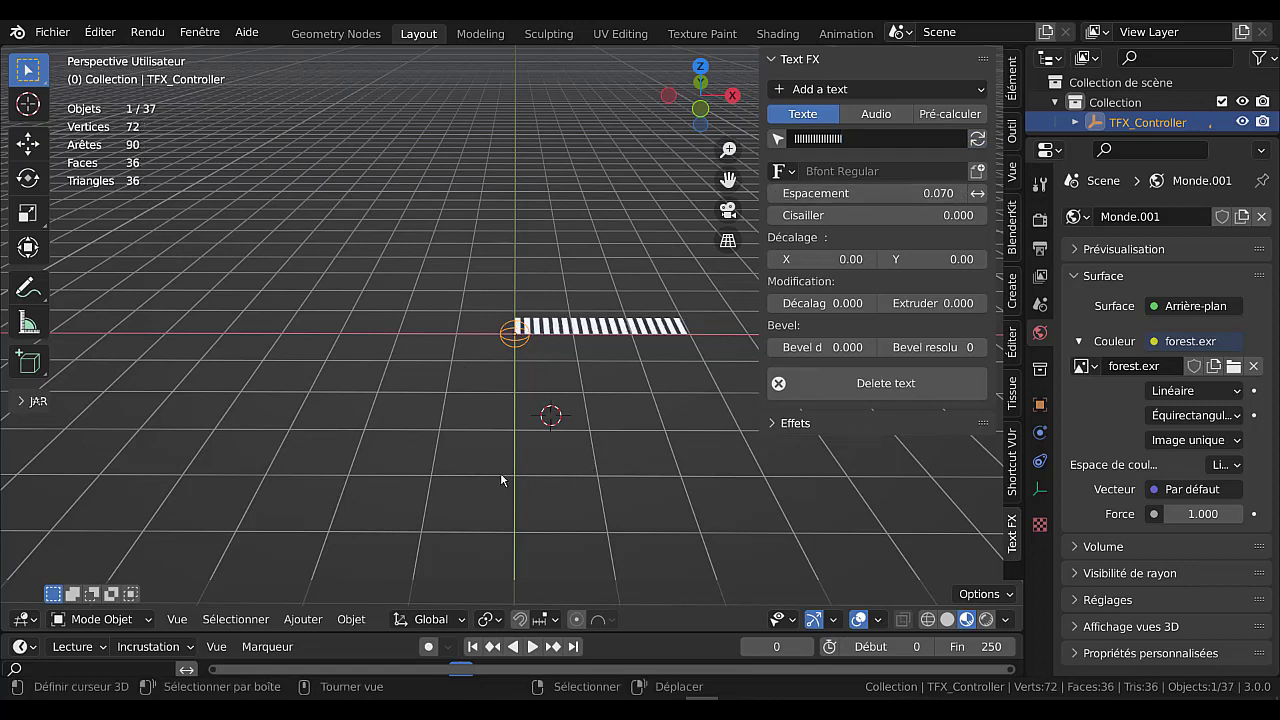
Rotate the text controller 90° about the global X axis so the row of letters stands upright.
text(r)
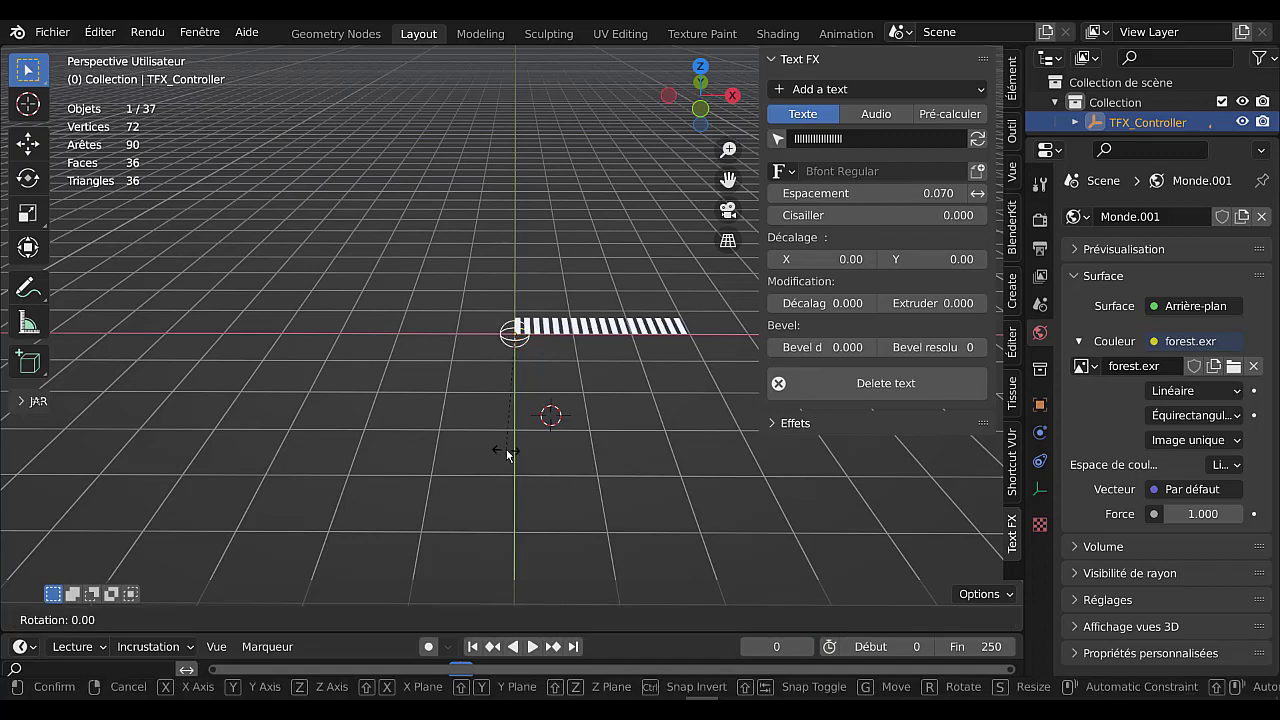
text(x90)
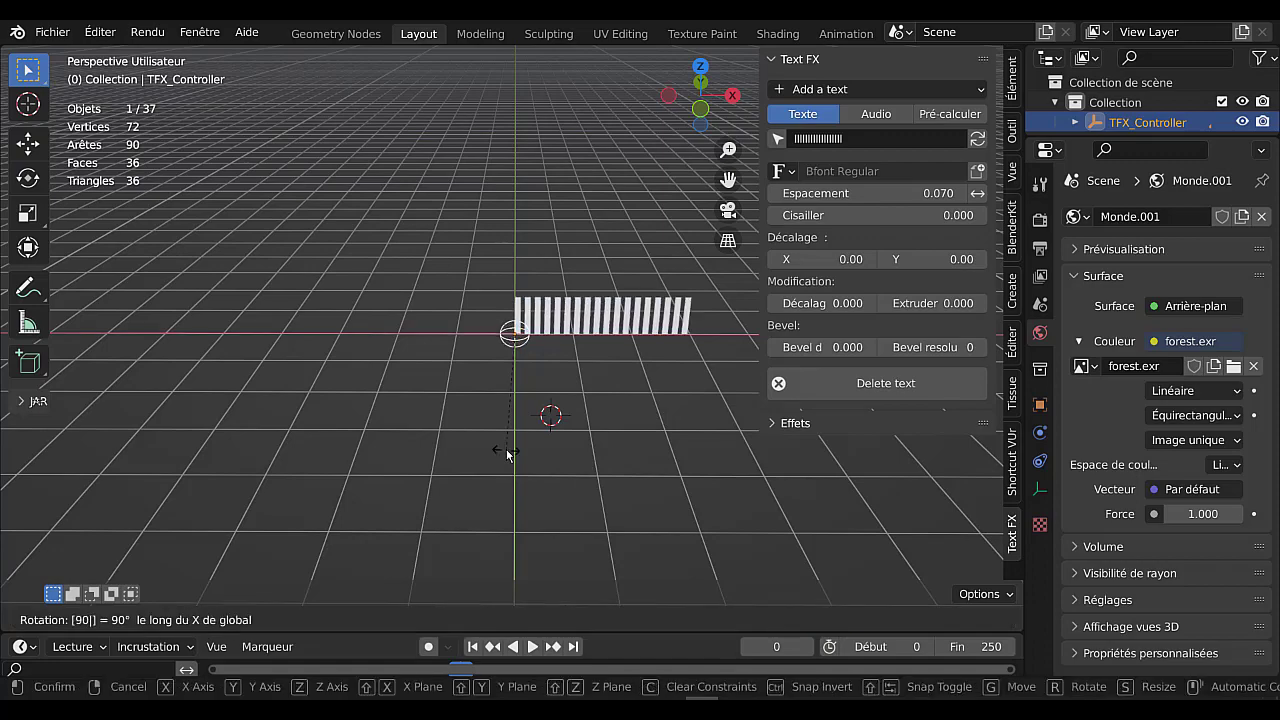
key(Return)
middle_drag(636, 459, 518, 400)
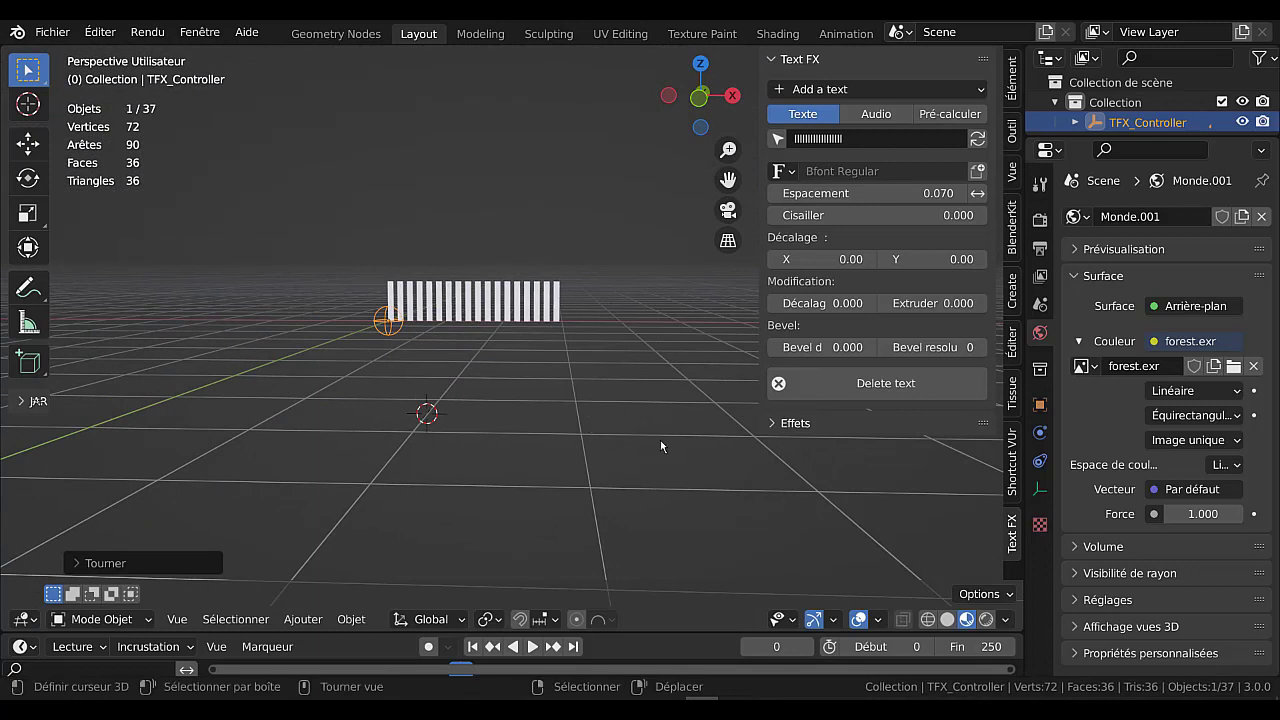
Load the audio file Press Fuse - French Fuse.mp3 from the Desktop folder into the Text FX audio settings.
click(877, 116)
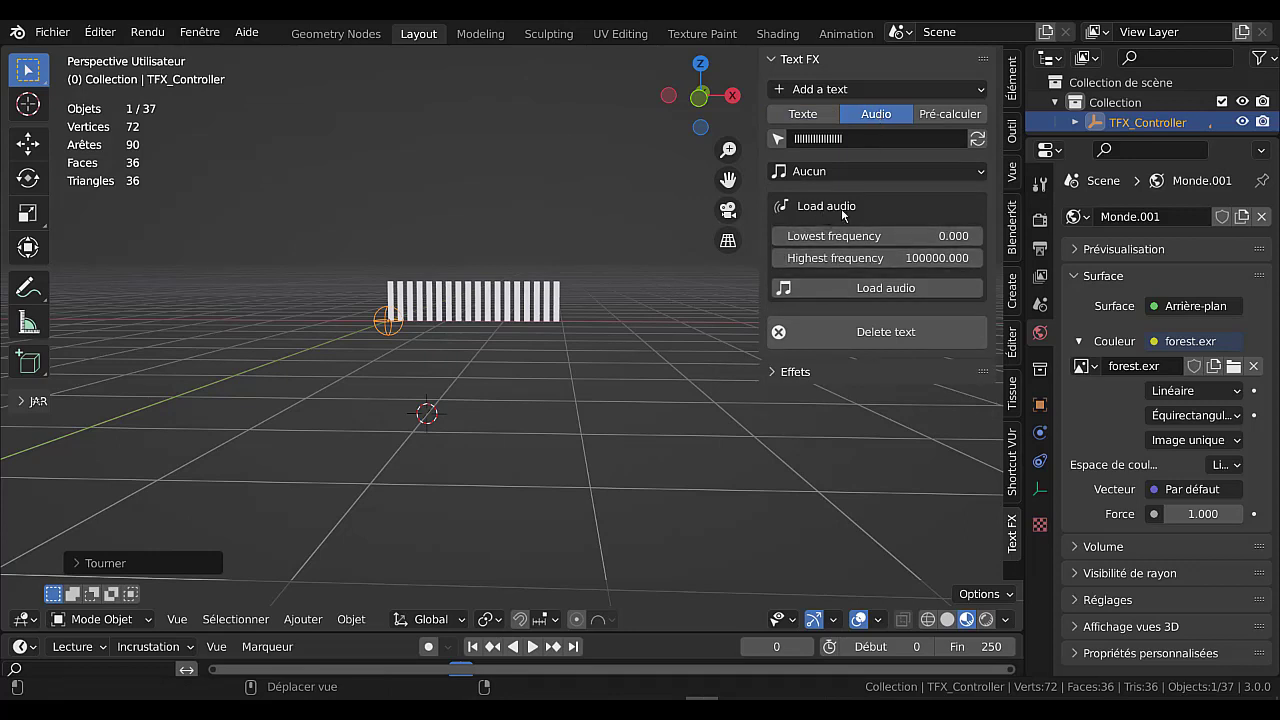
click(876, 288)
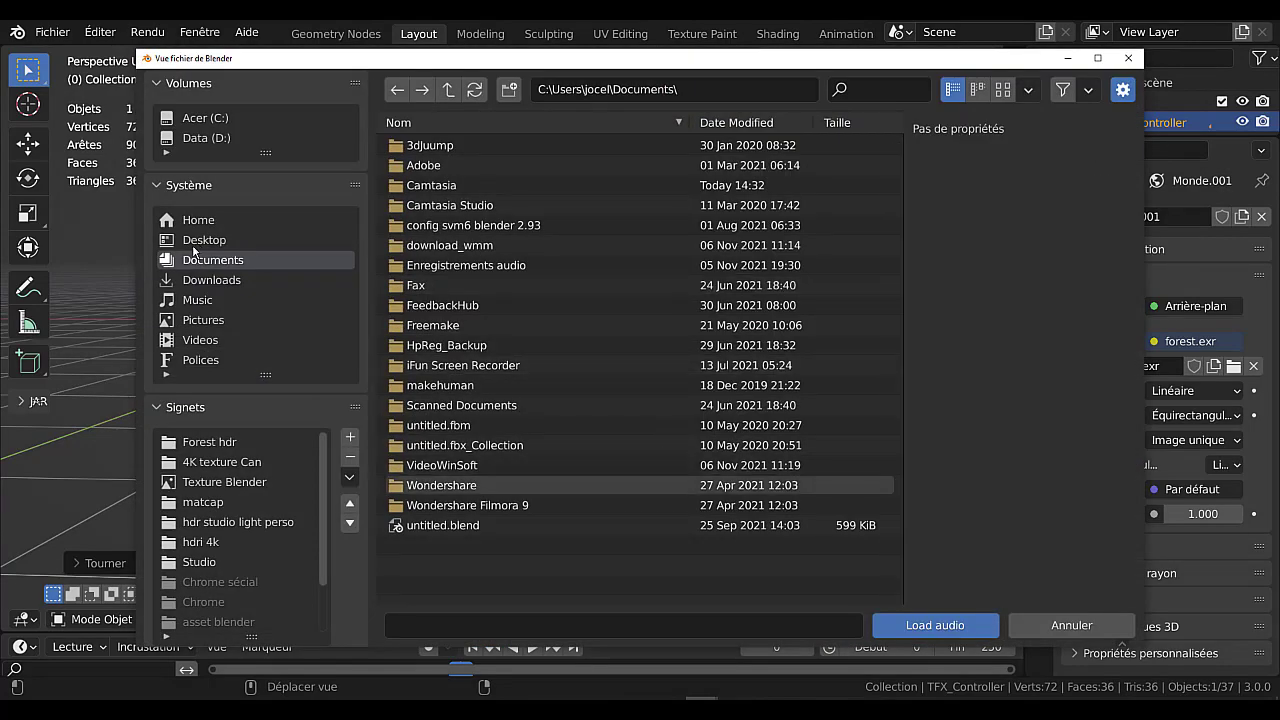
click(194, 246)
scroll(601, 432, down, 8)
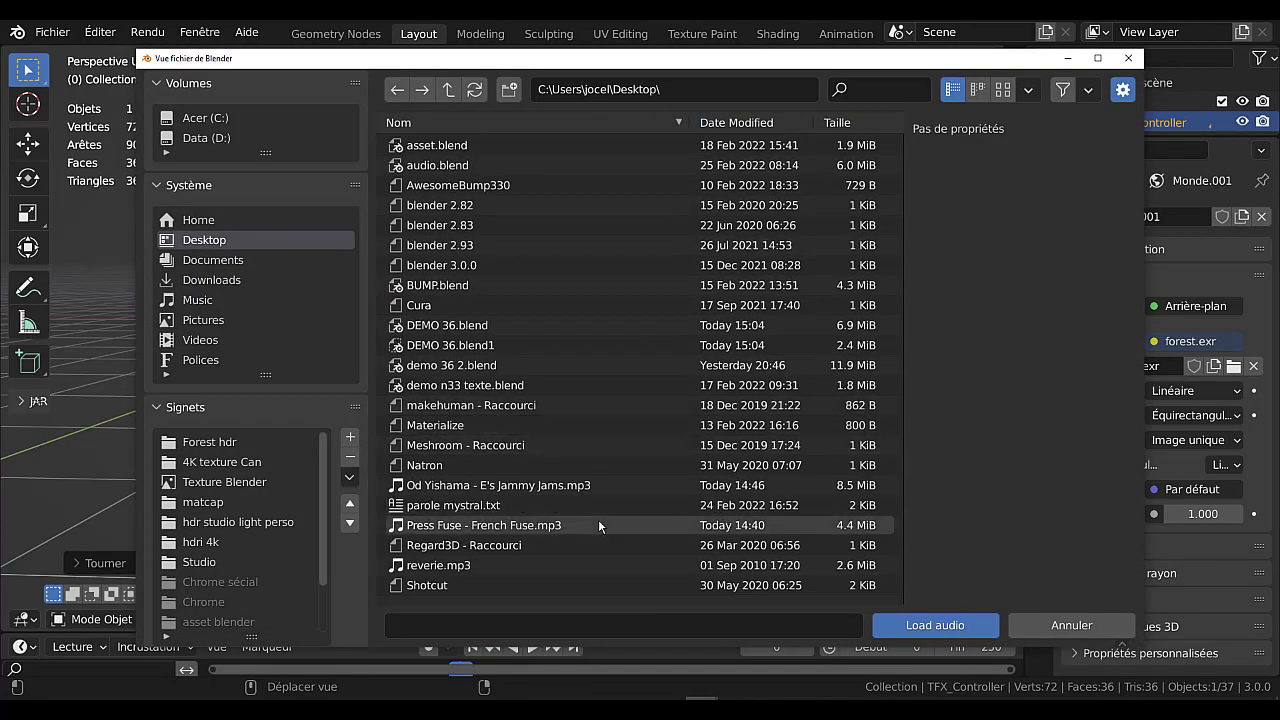
scroll(599, 525, down, 2)
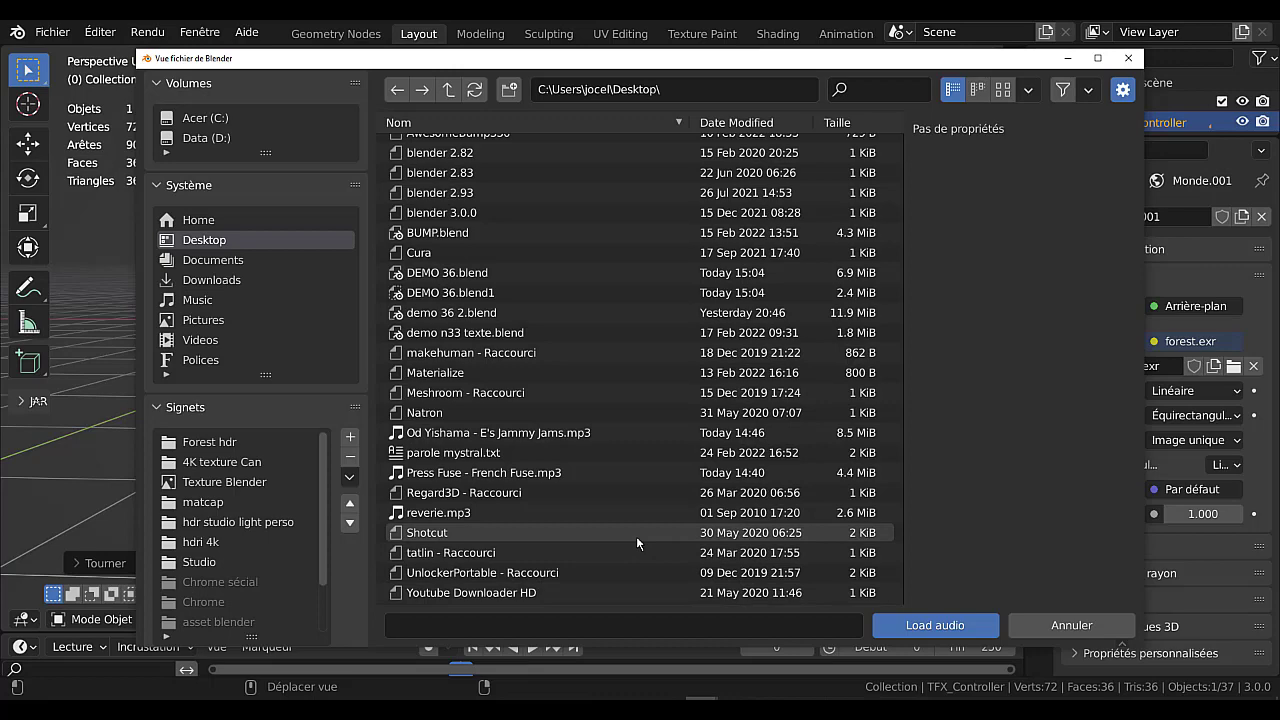
scroll(626, 566, up, 1)
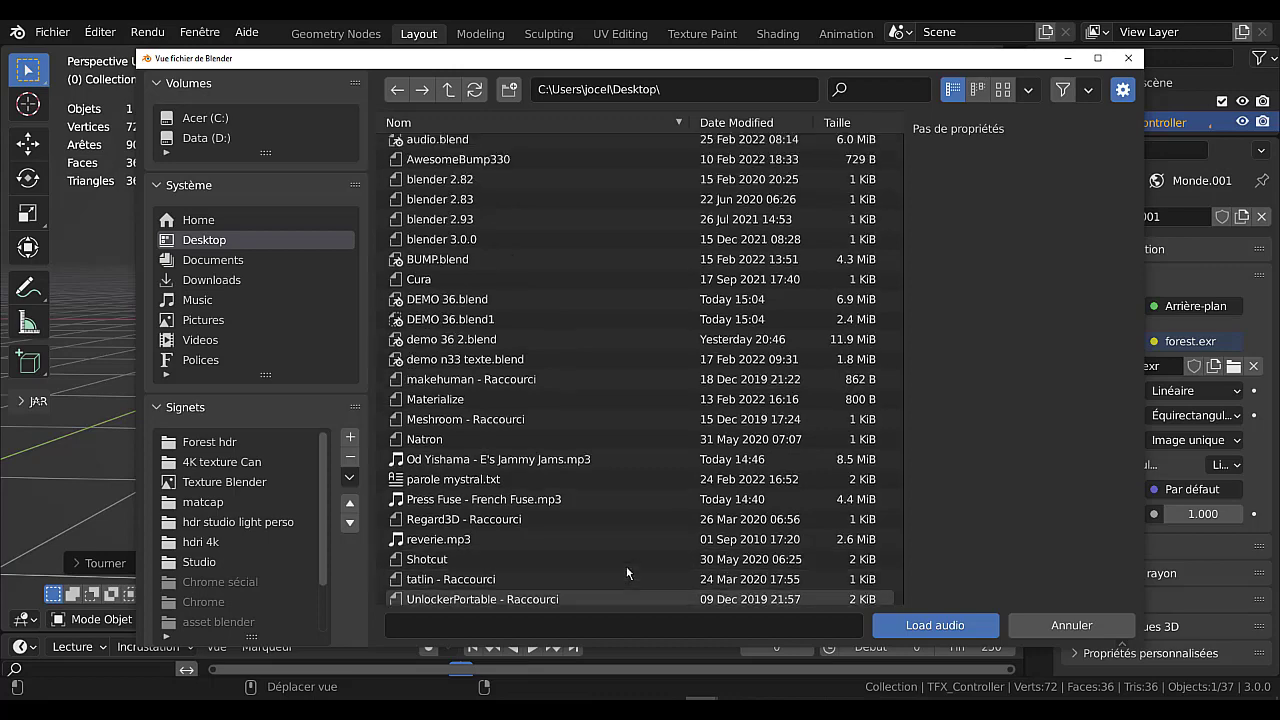
scroll(627, 526, down, 1)
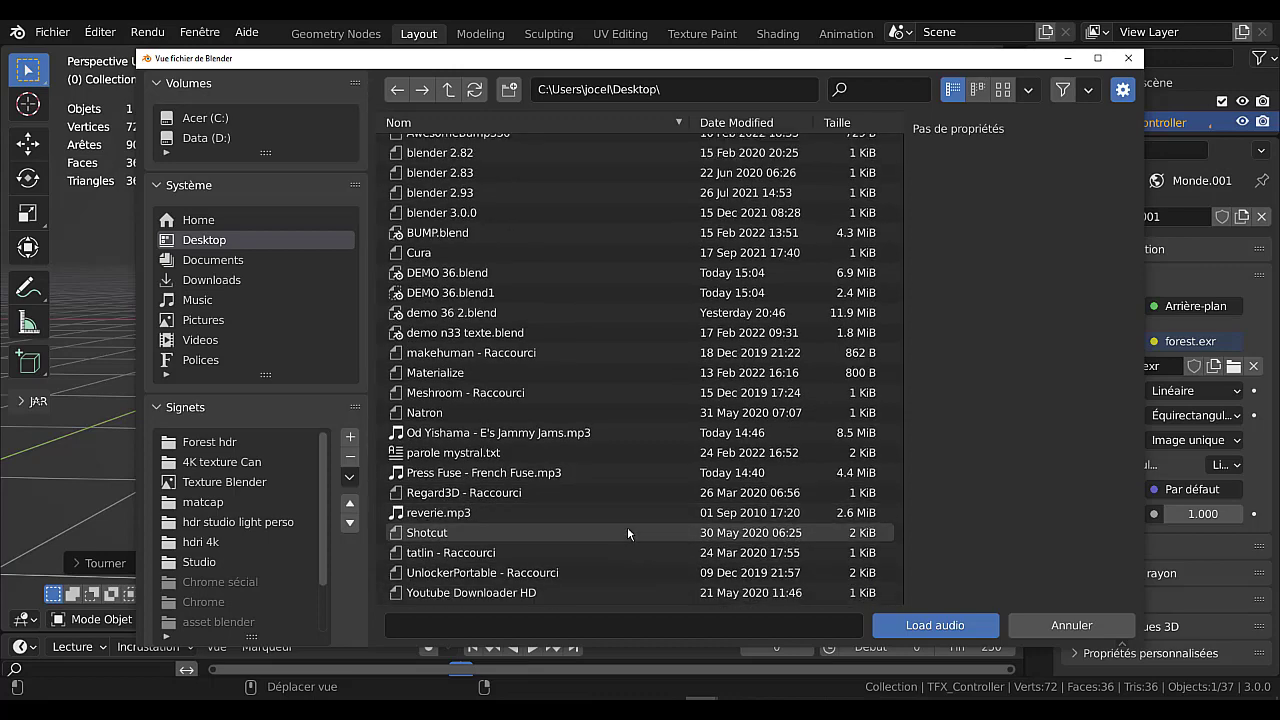
click(458, 474)
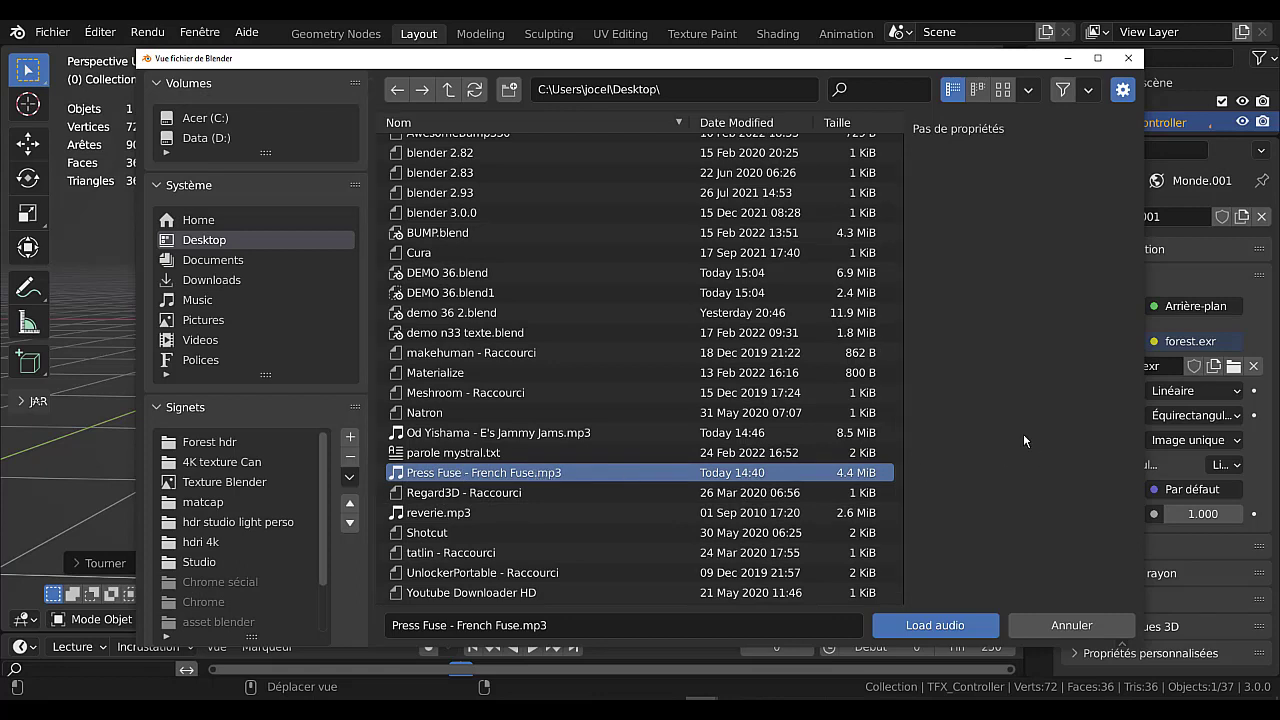
click(937, 626)
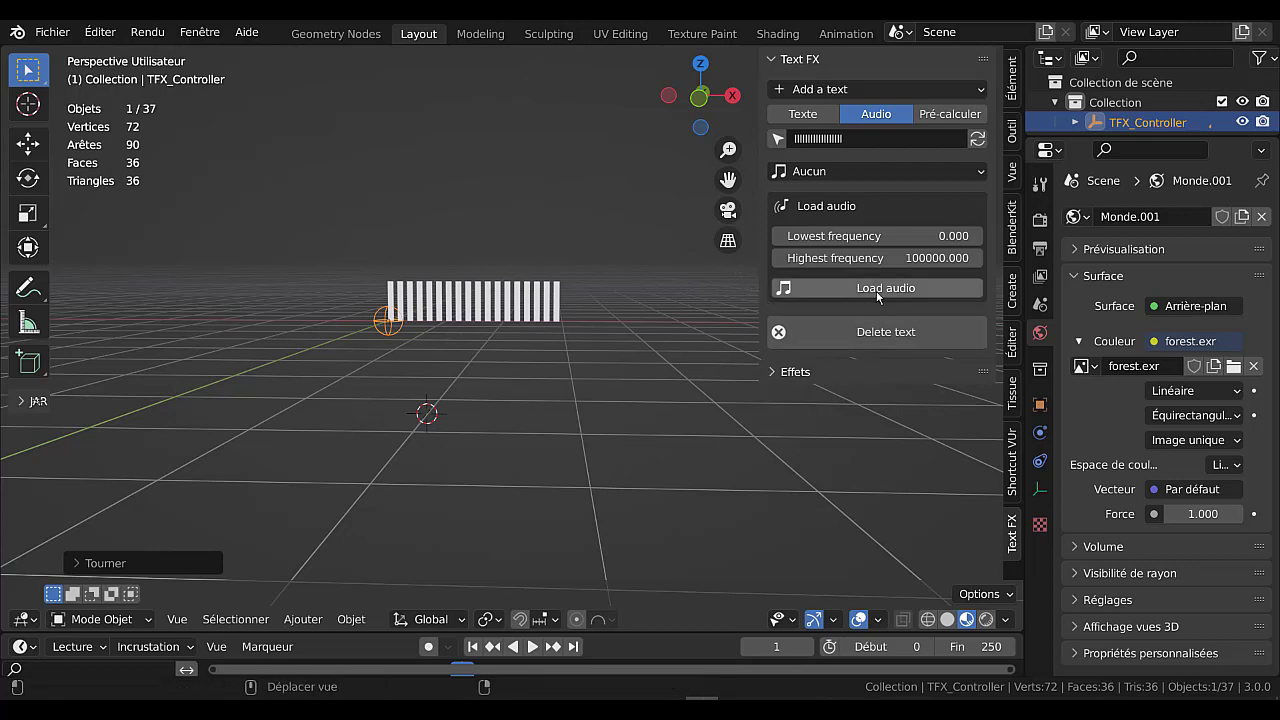
Enable the text effects and activate the Wiggle effect on the Y axis only.
click(777, 376)
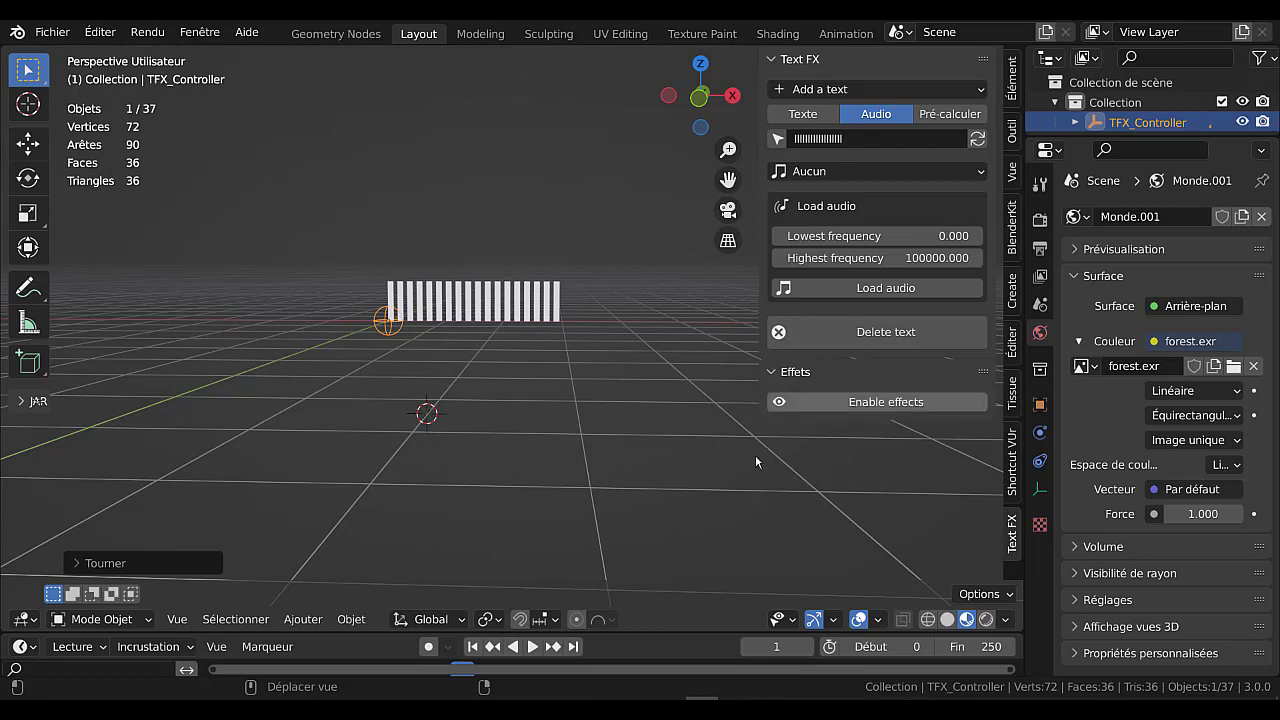
click(899, 404)
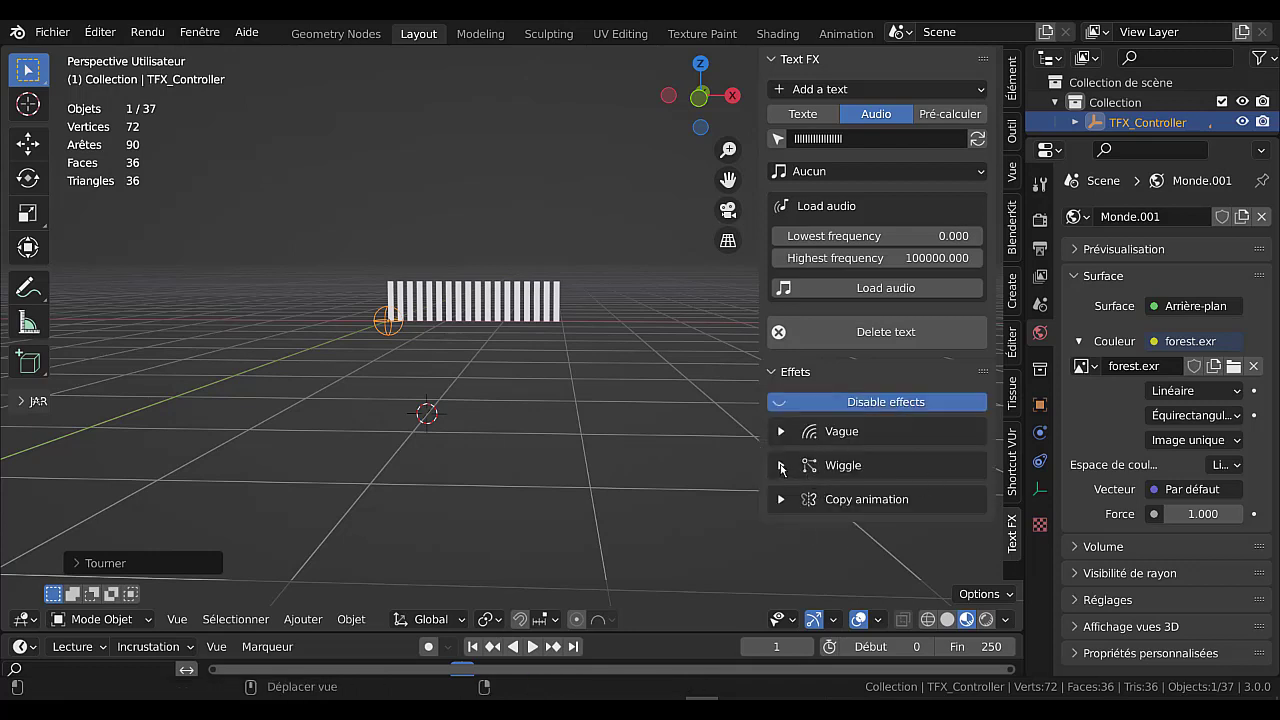
click(781, 466)
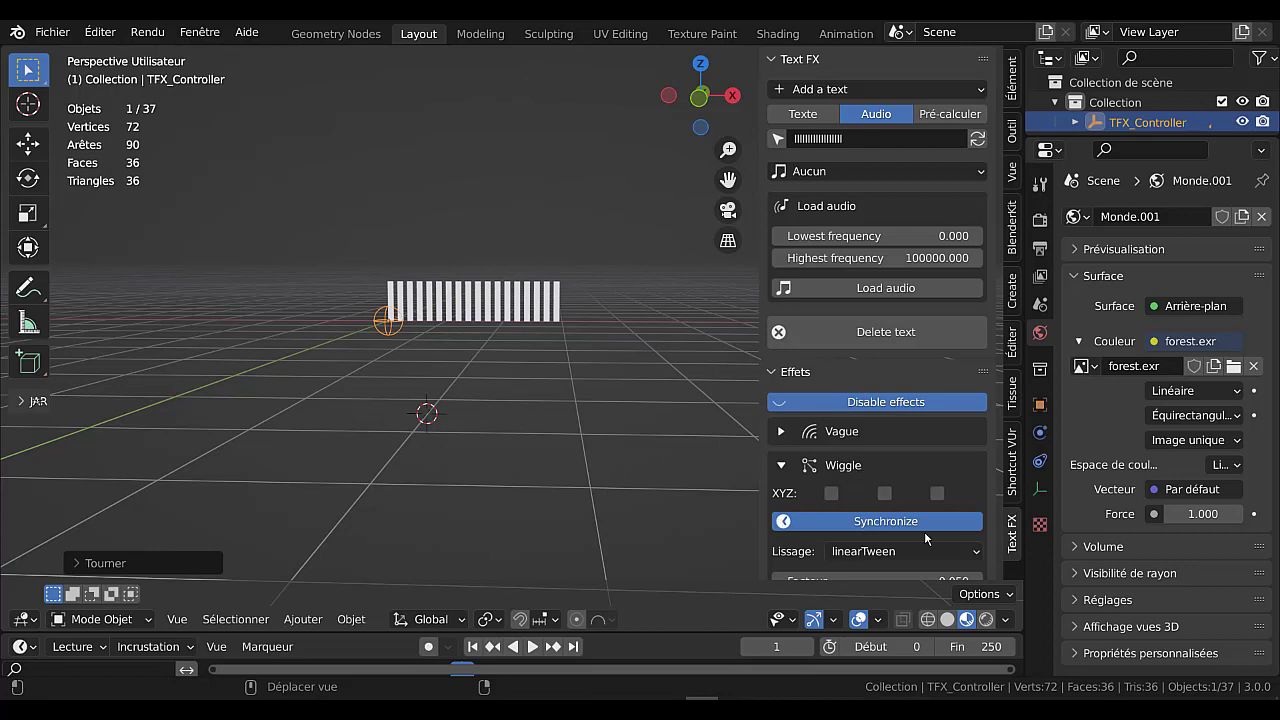
click(884, 494)
Make the Wiggle effect use the audio and set its factor (Facteur) to 0.
scroll(883, 513, down, 3)
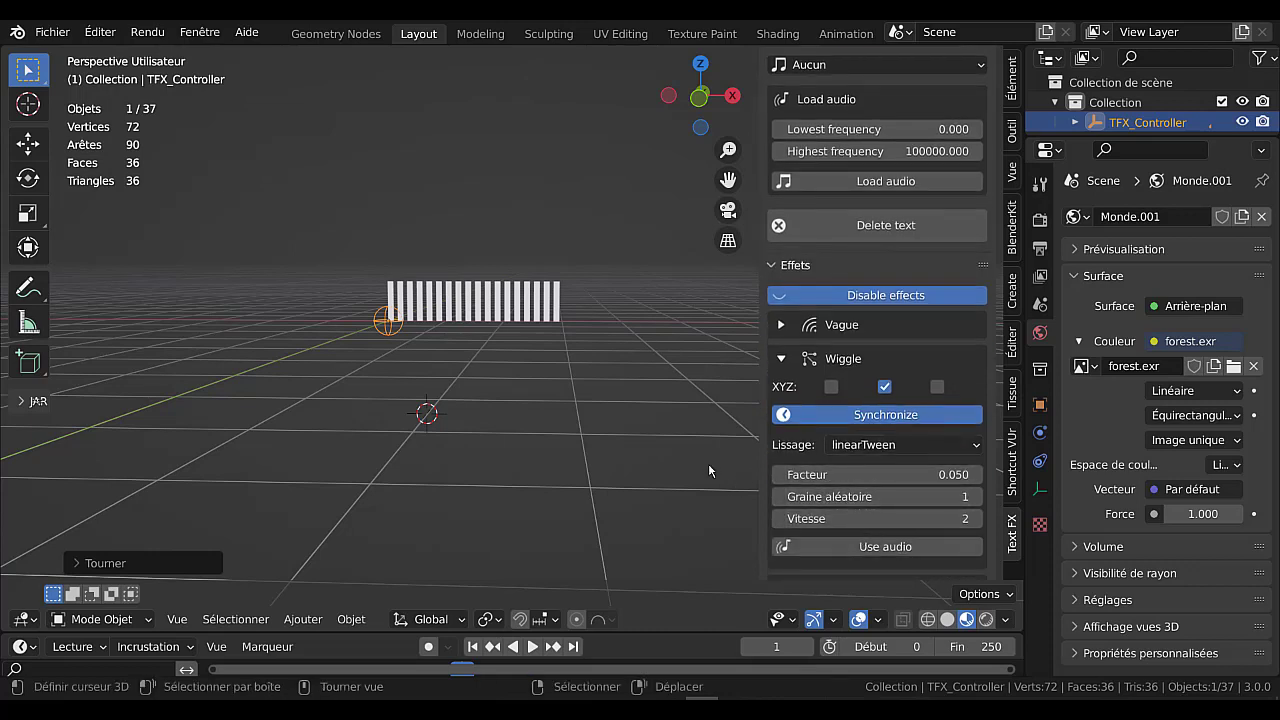
scroll(900, 515, down, 1)
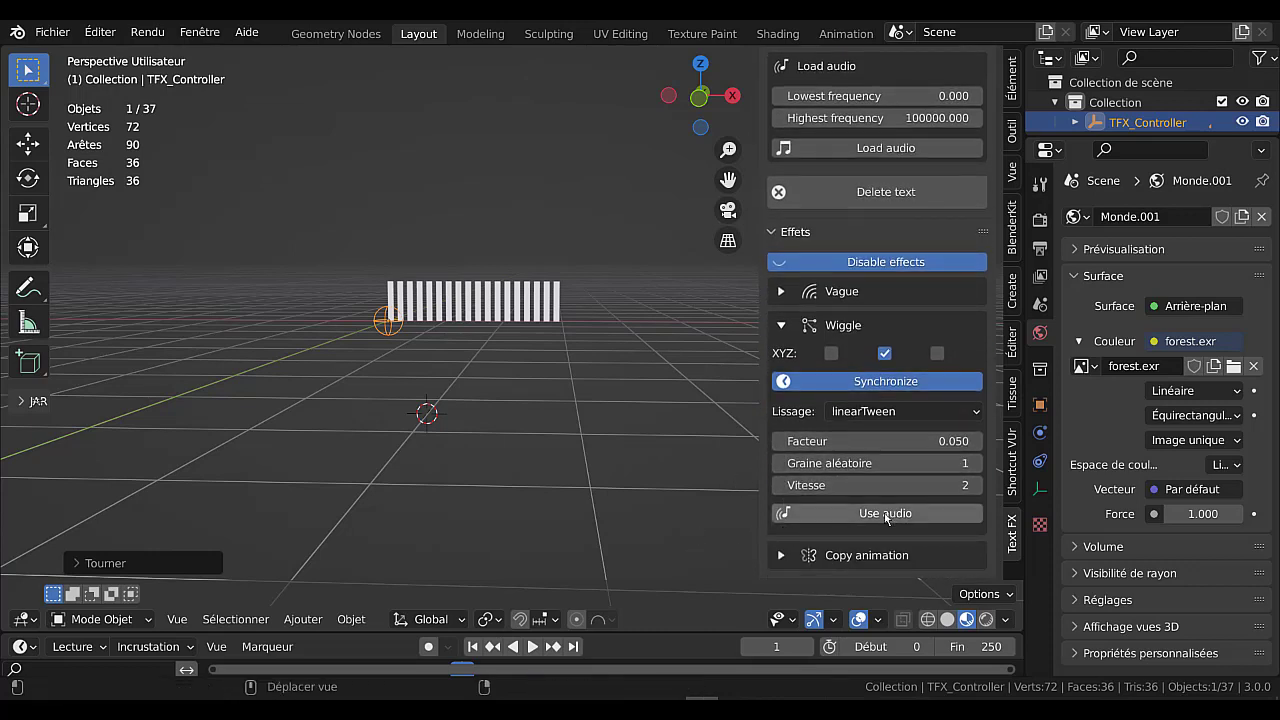
click(897, 517)
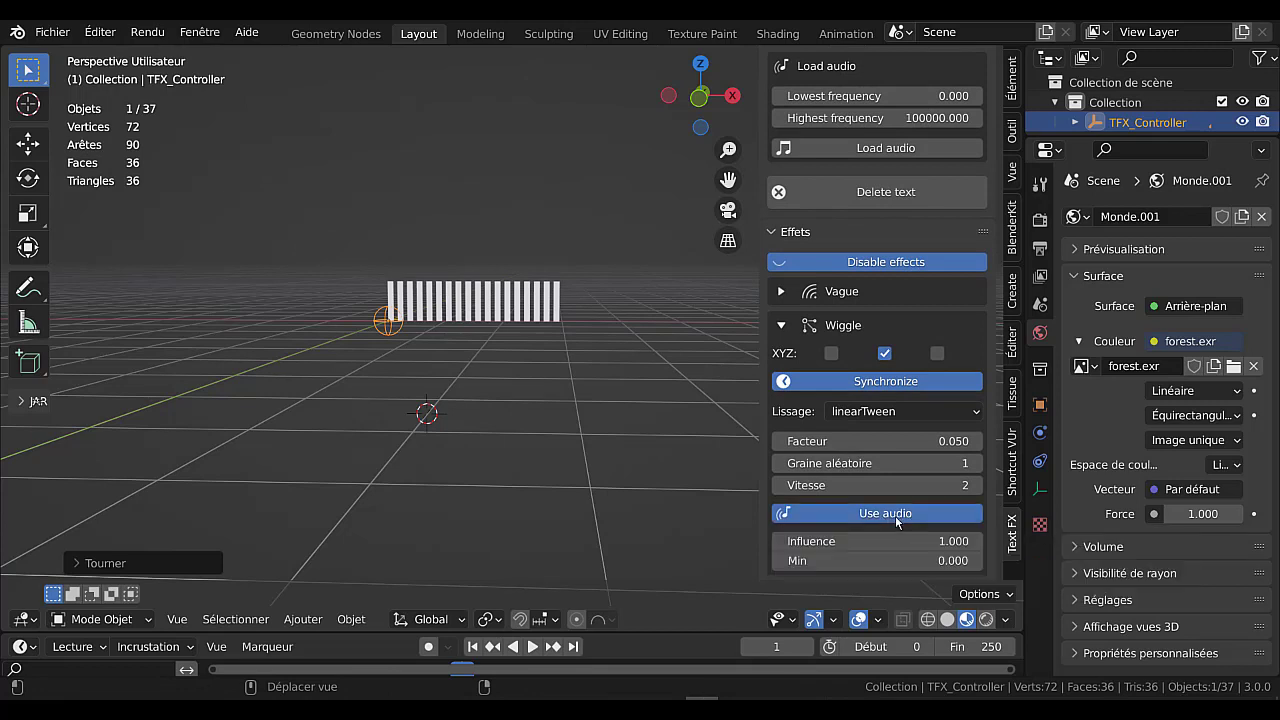
click(877, 441)
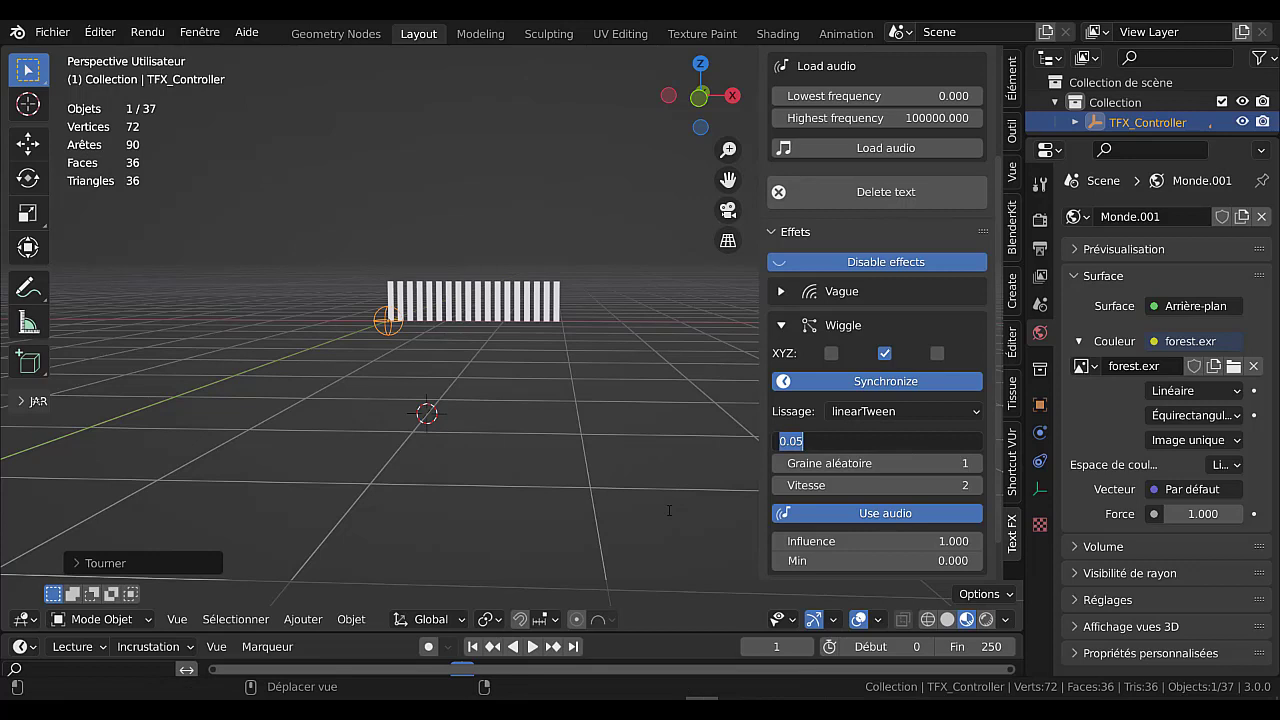
text(0)
key(Return)
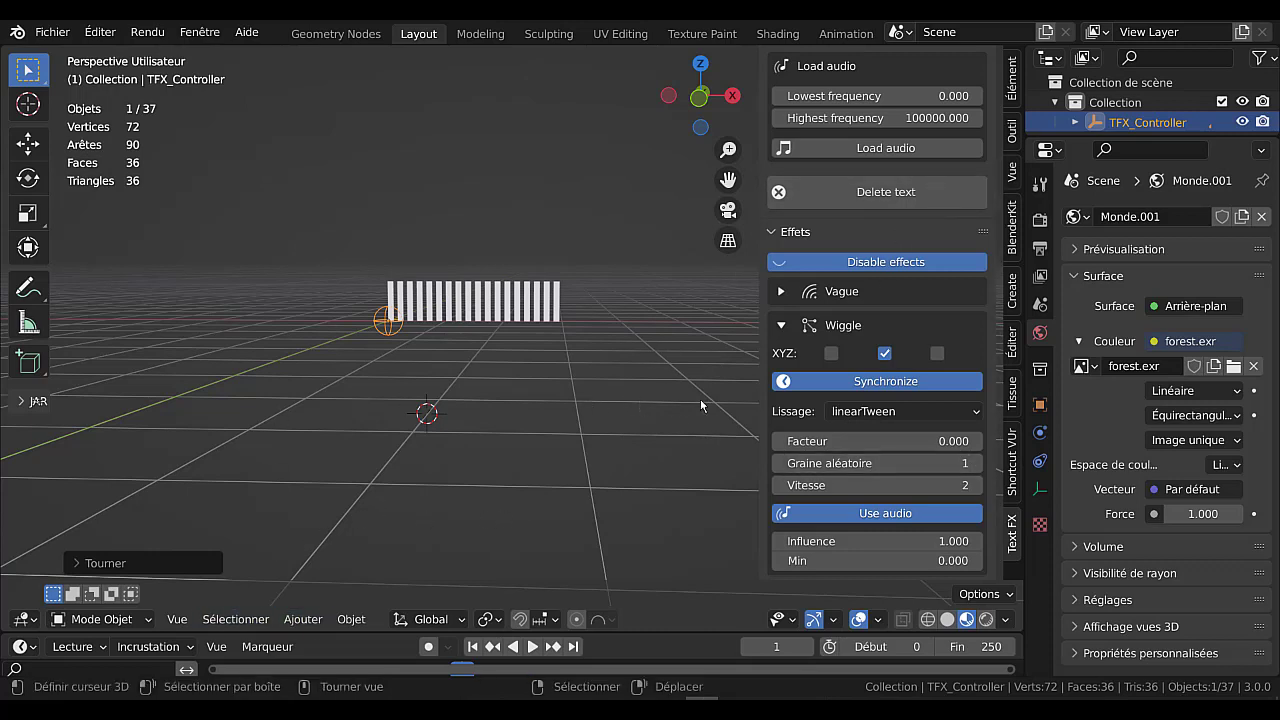
Add a speaker (Haut-parleur) to the scene and display its sound properties.
click(303, 619)
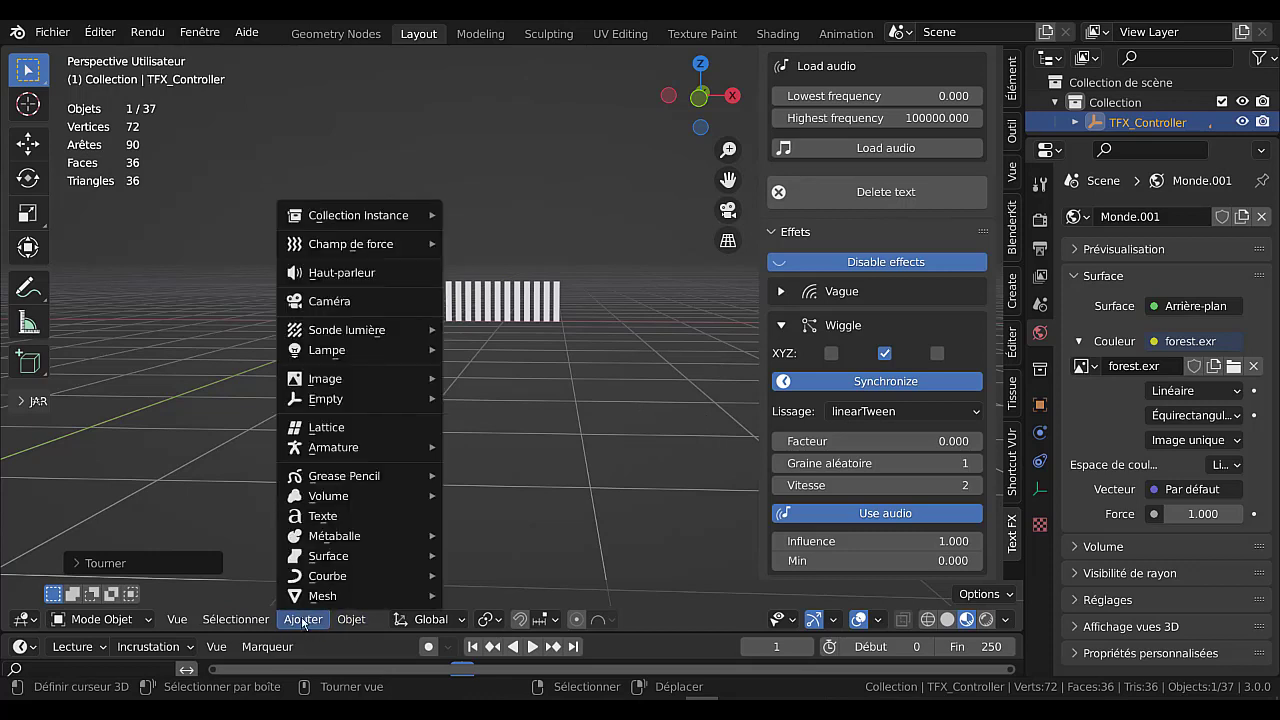
click(313, 274)
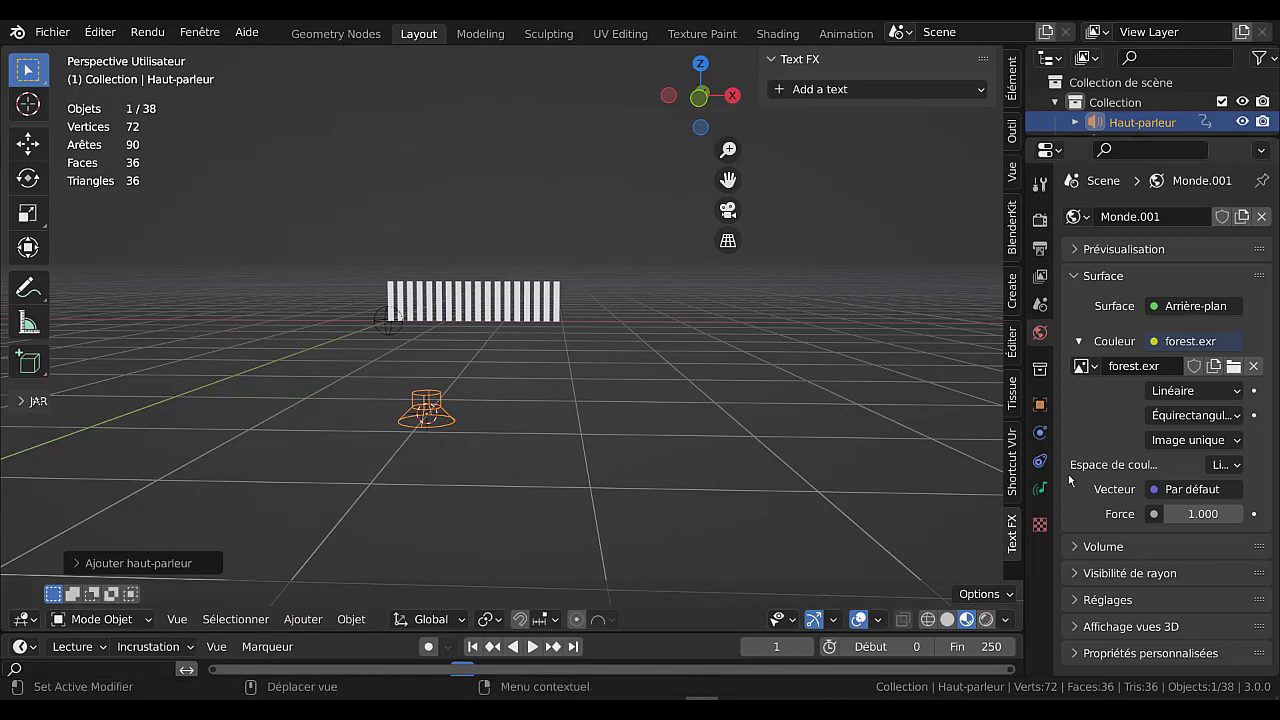
click(1040, 490)
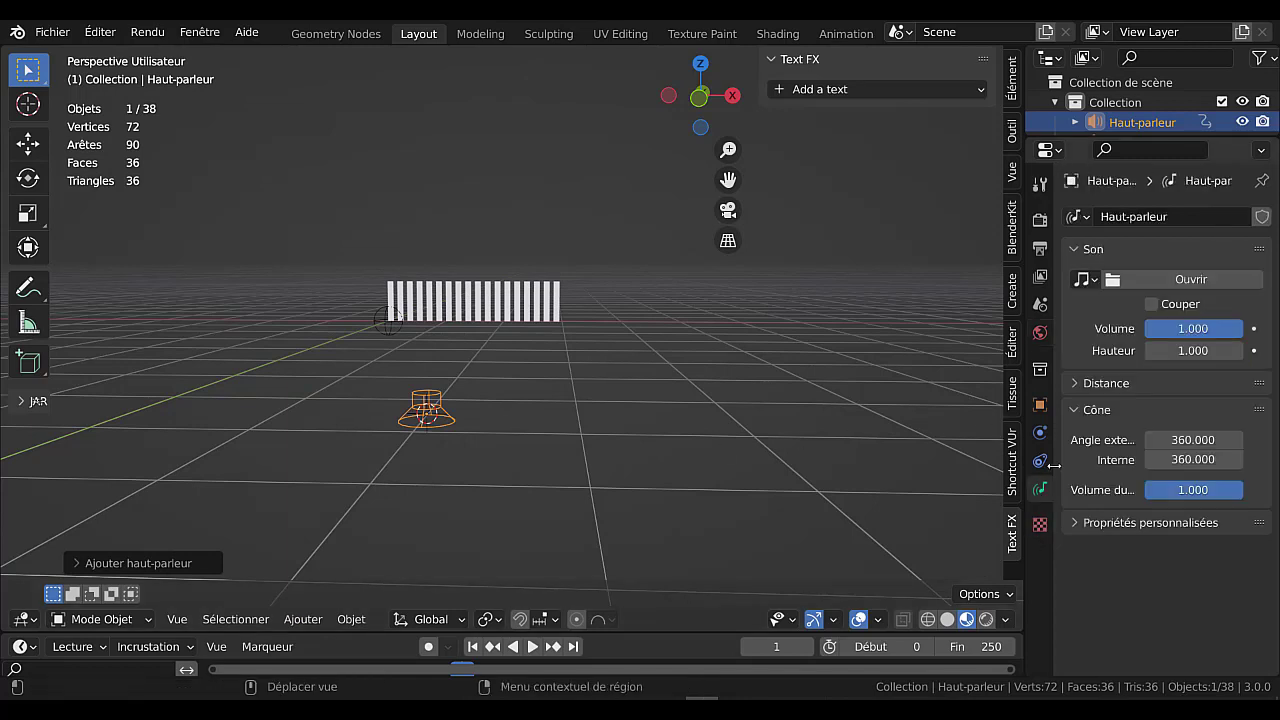
click(1196, 279)
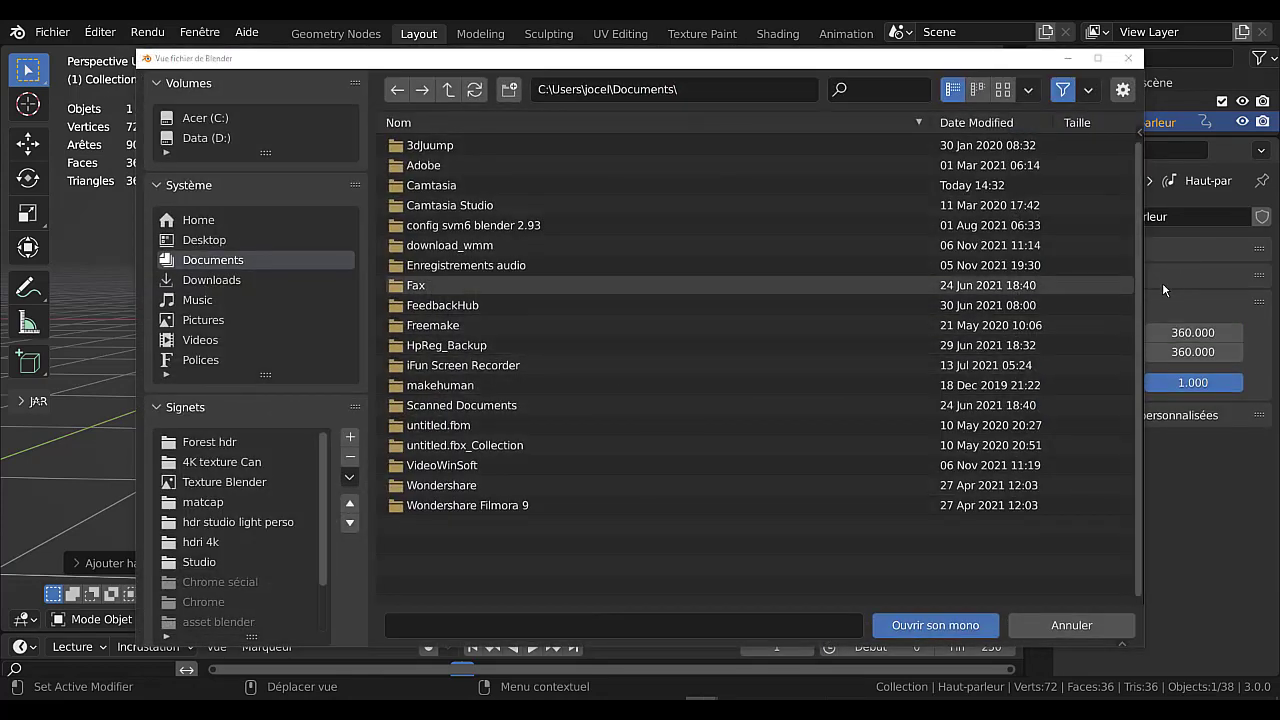
click(1128, 57)
click(1078, 252)
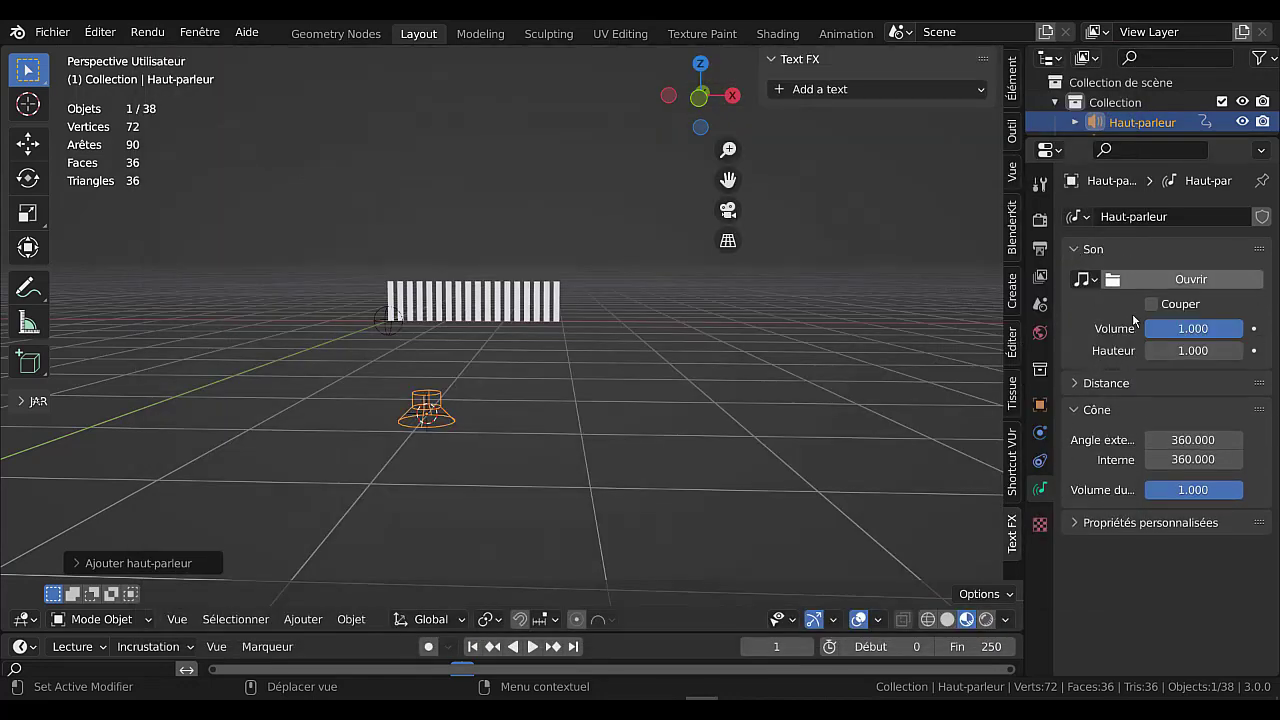
click(1083, 280)
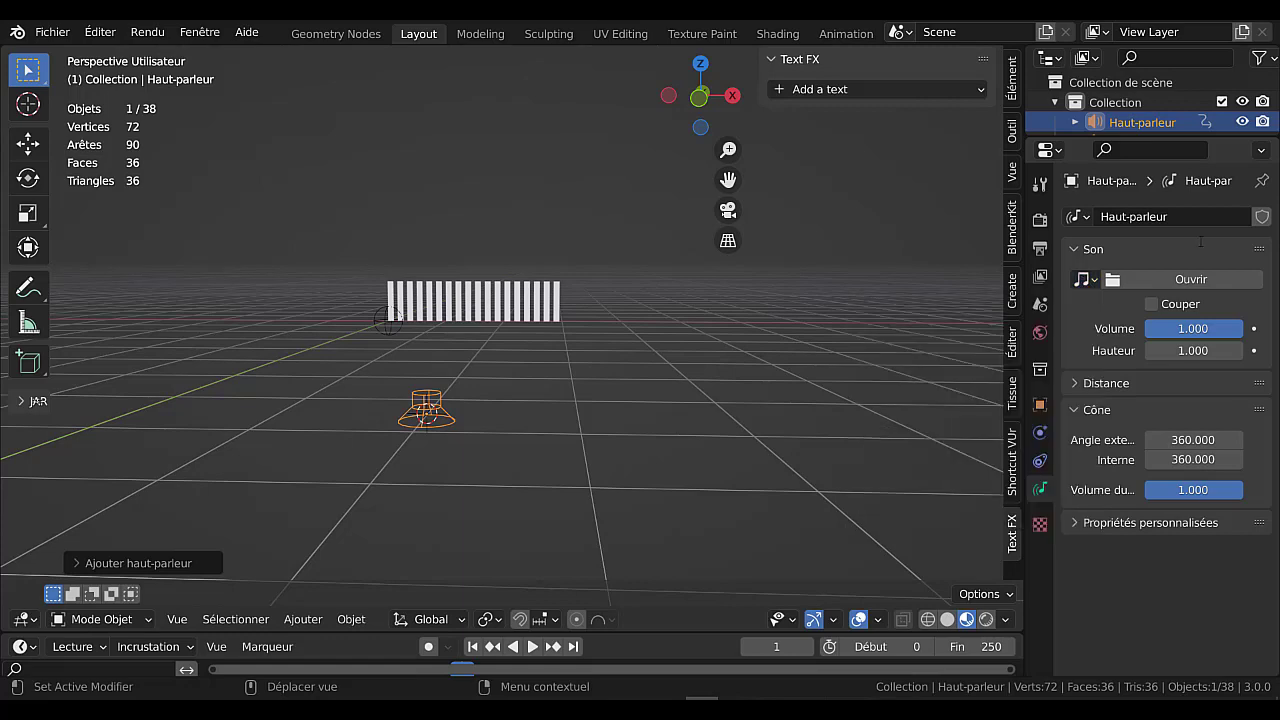
Open Press Fuse - French Fuse.mp3 from the Desktop folder as a sound for the speaker.
click(1196, 280)
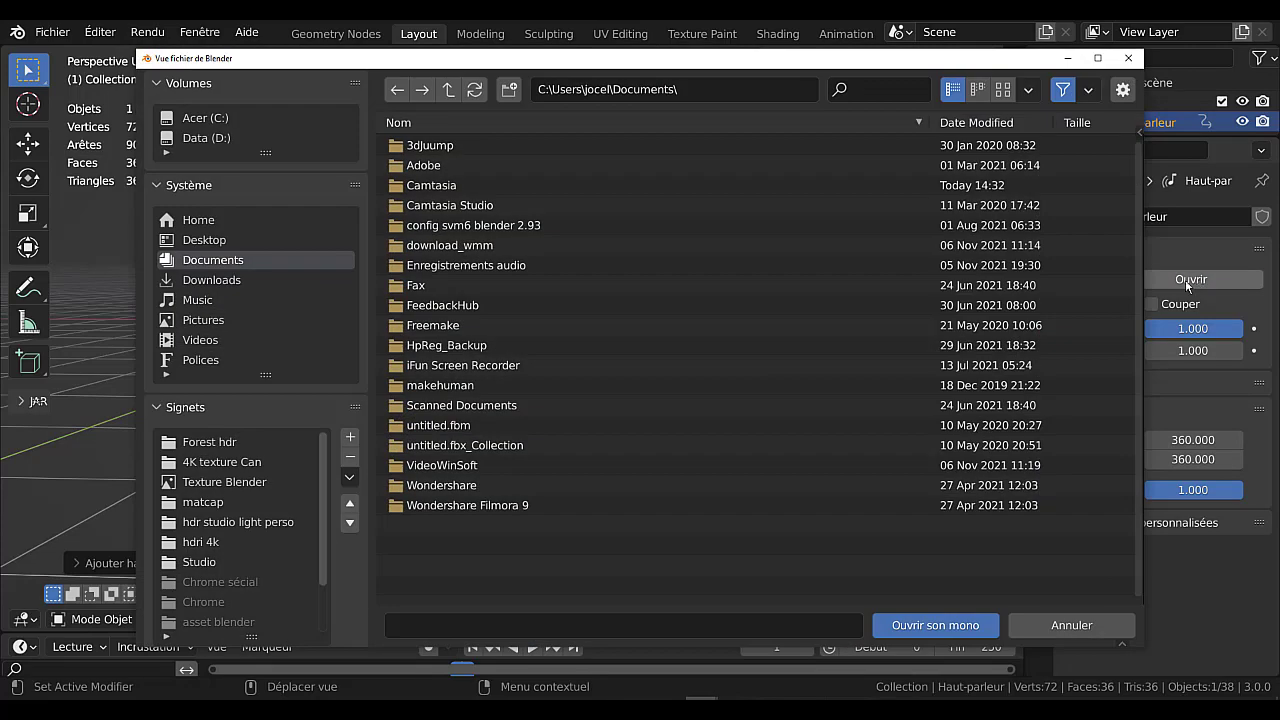
click(208, 240)
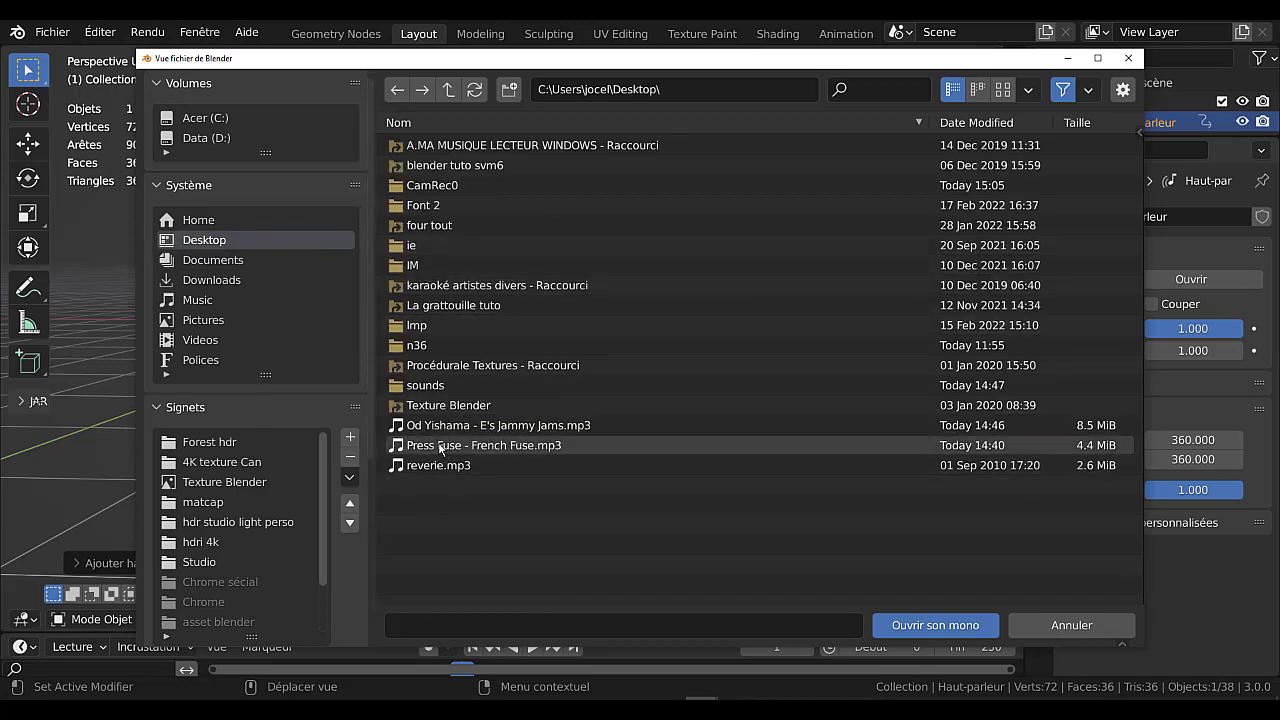
click(440, 446)
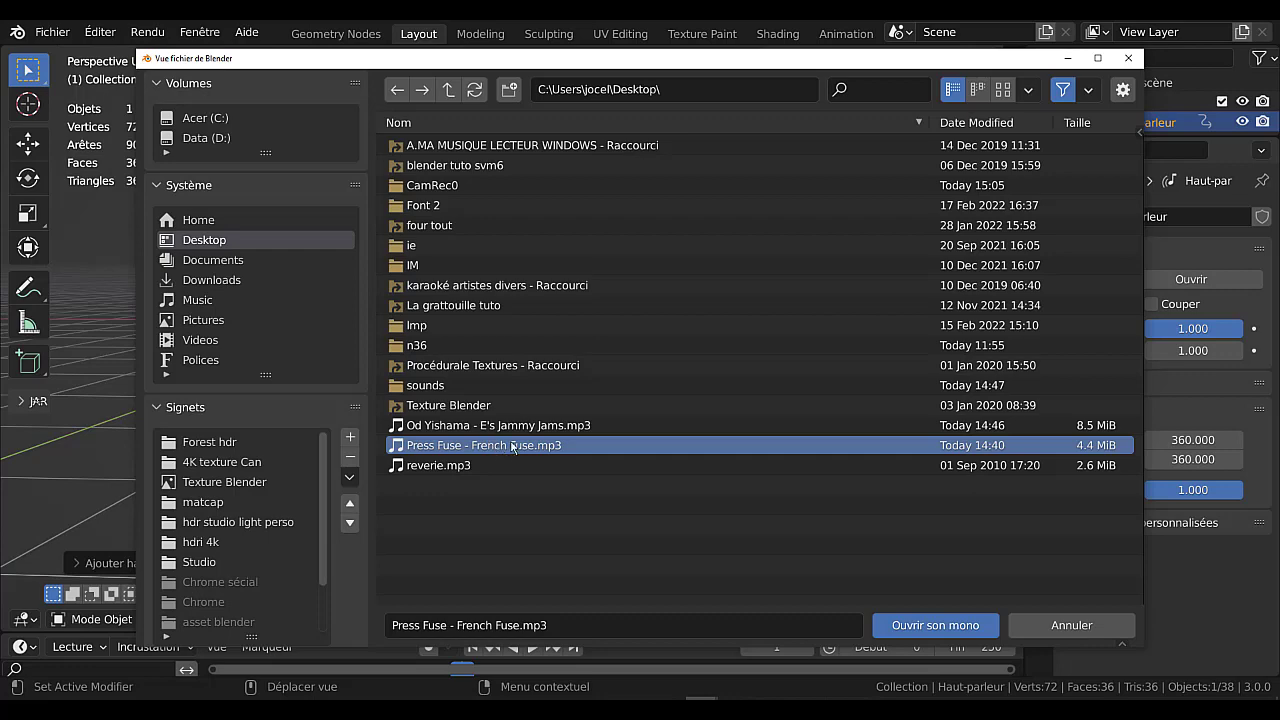
click(937, 626)
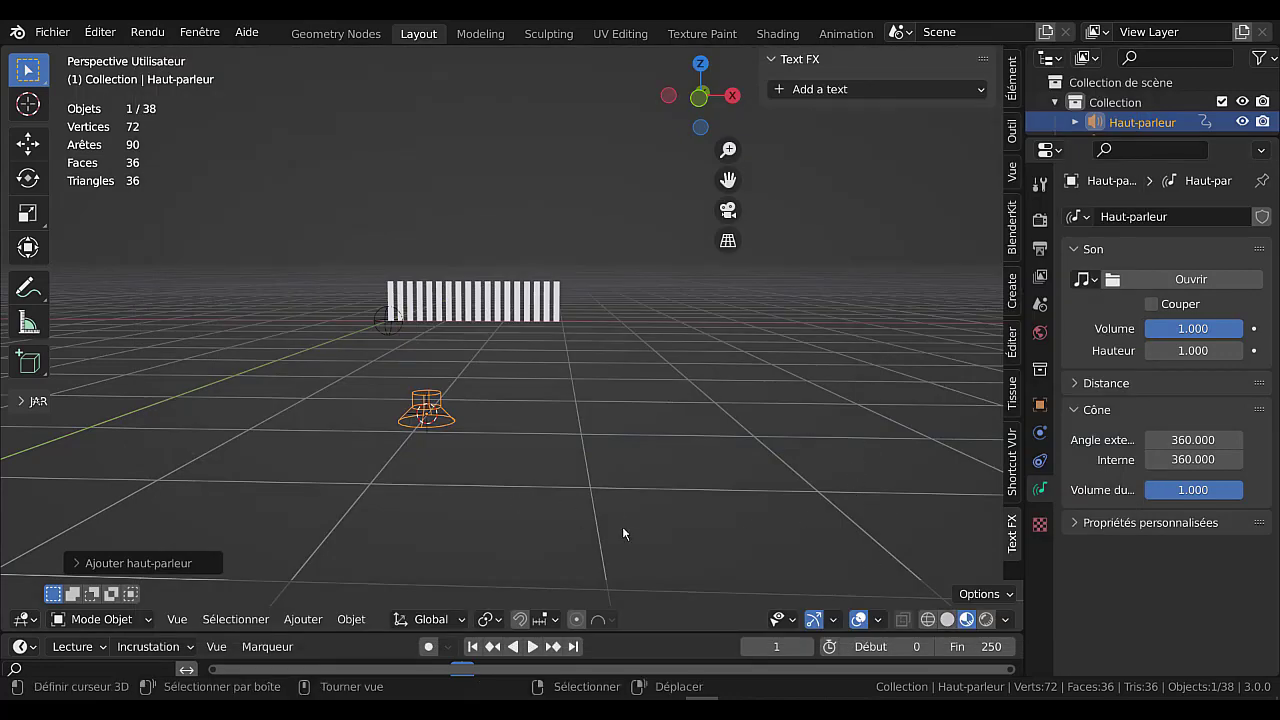
Enlarge the timeline area and assign the already loaded Press Fuse - French Fuse.mp3 sound to the speaker.
drag(640, 632, 620, 437)
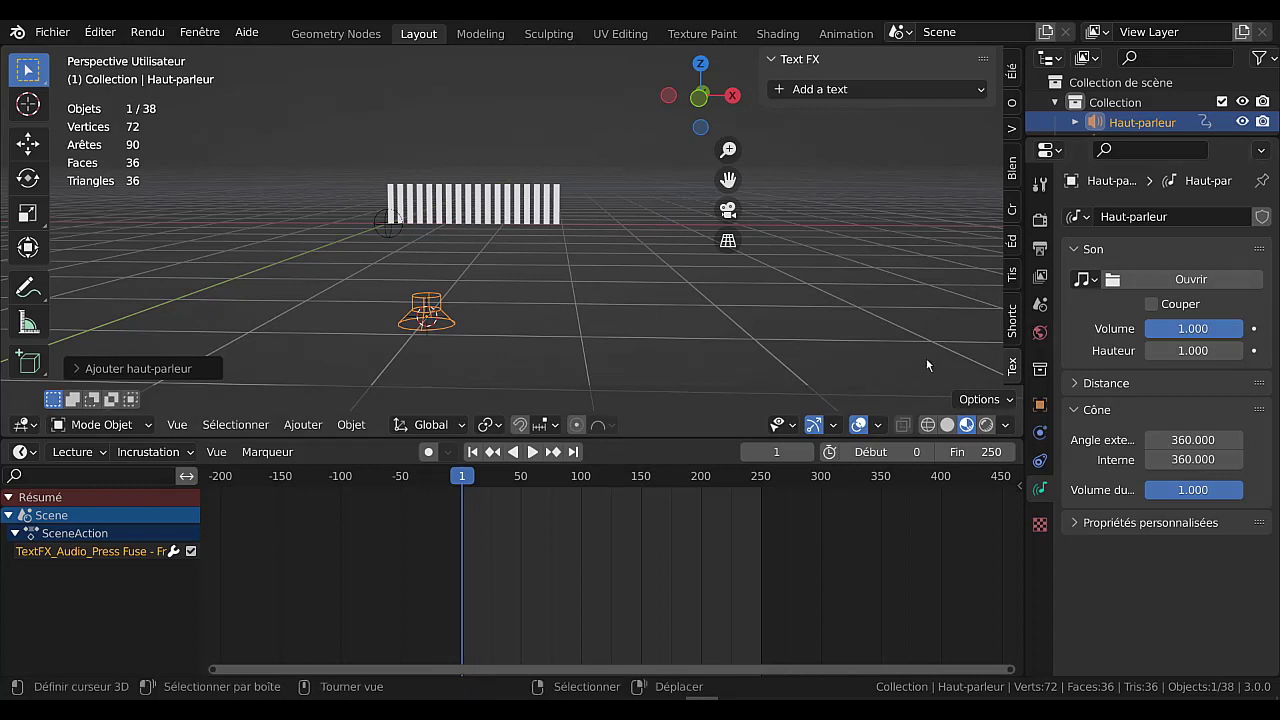
click(1085, 280)
click(1110, 331)
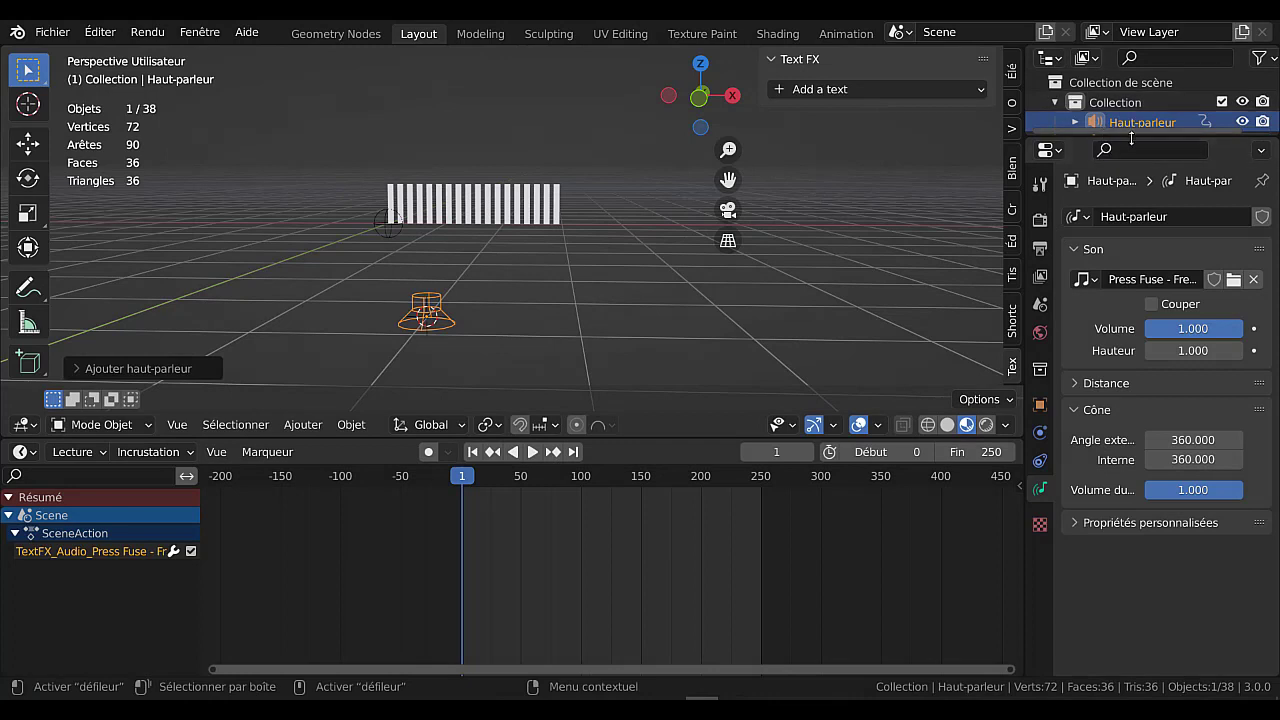
Enlarge the outliner, select TFX_Controller and set its Text FX audio to Press Fuse - French Fuse.mp3 (0-100000).
drag(1131, 137, 1131, 310)
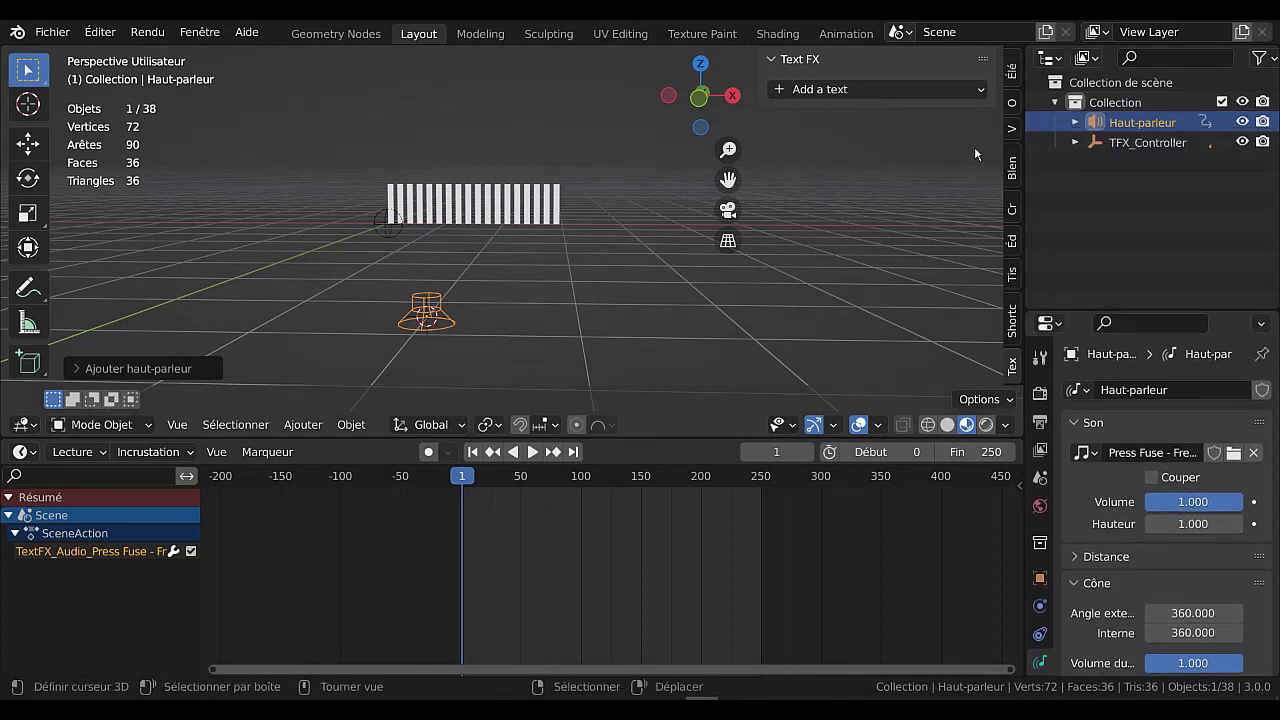
click(1140, 144)
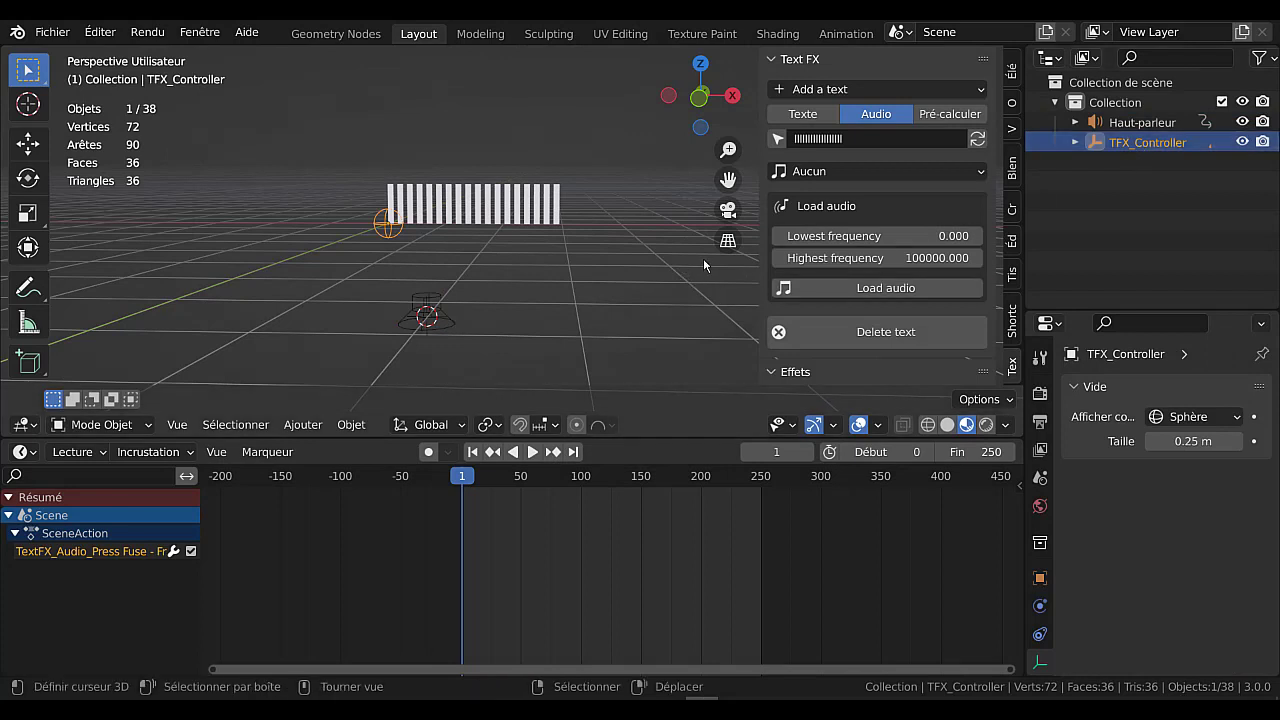
middle_drag(709, 218, 636, 218)
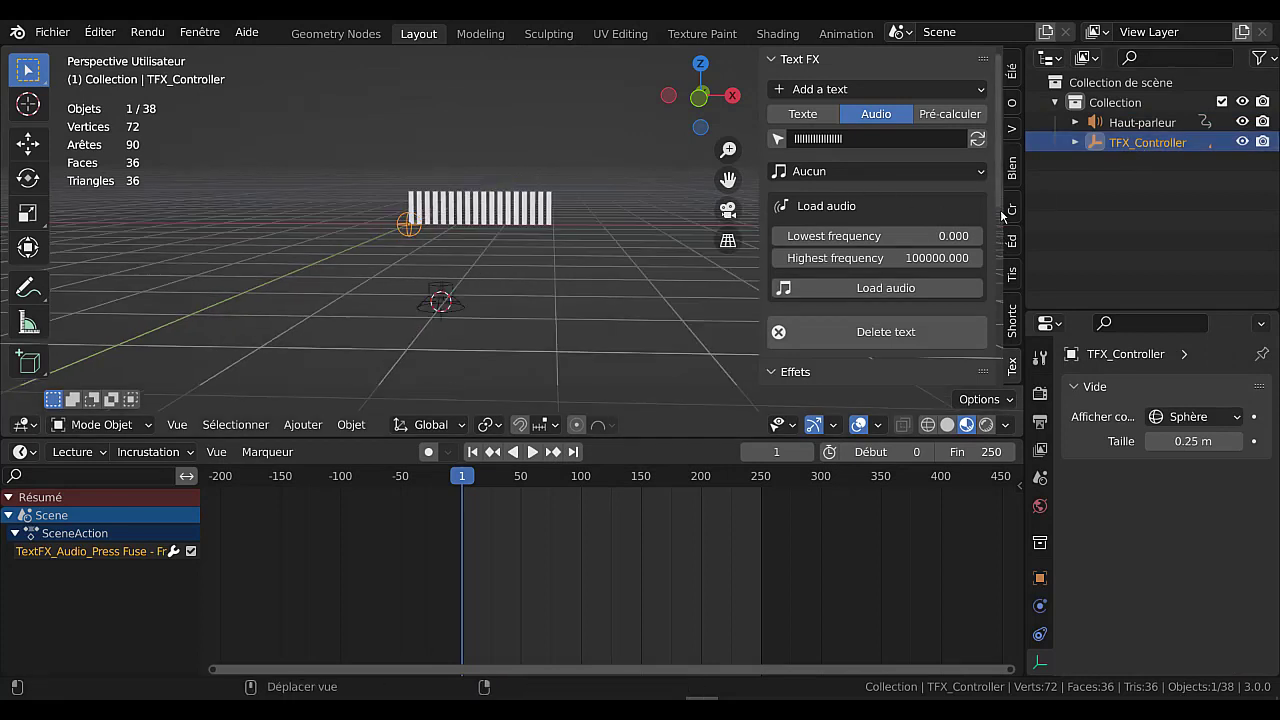
scroll(999, 195, down, 3)
scroll(990, 172, up, 3)
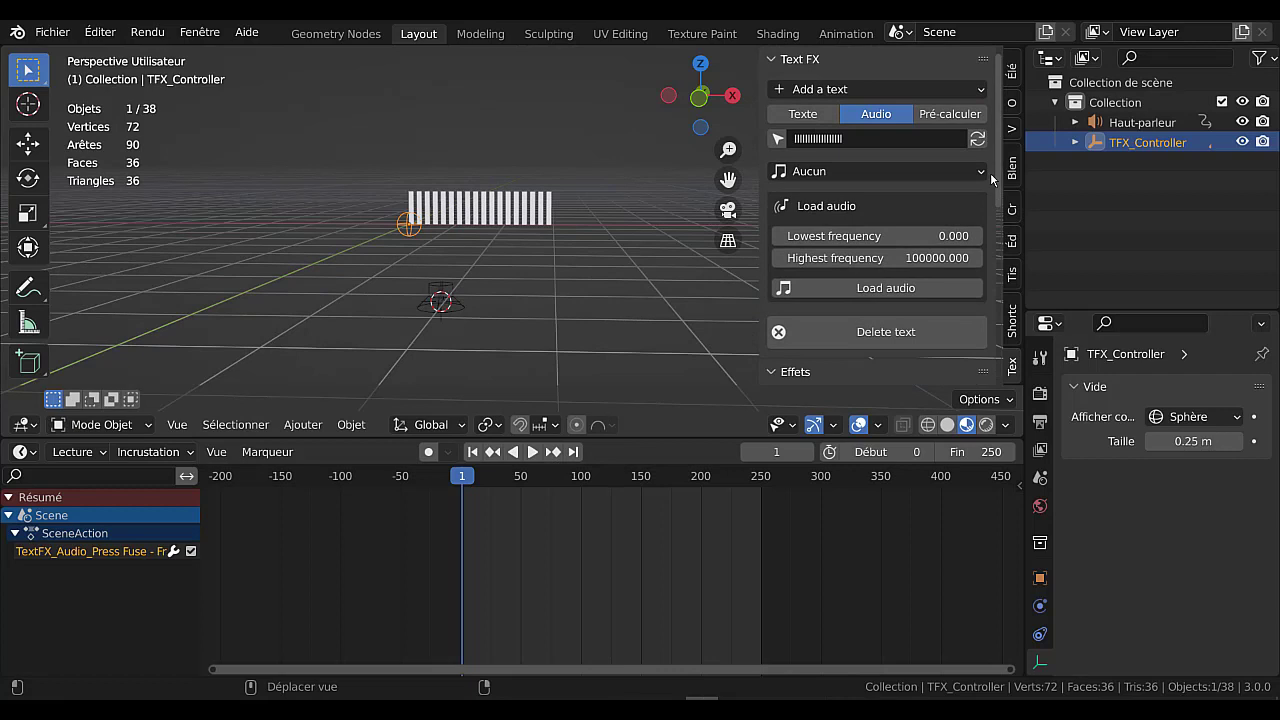
click(847, 172)
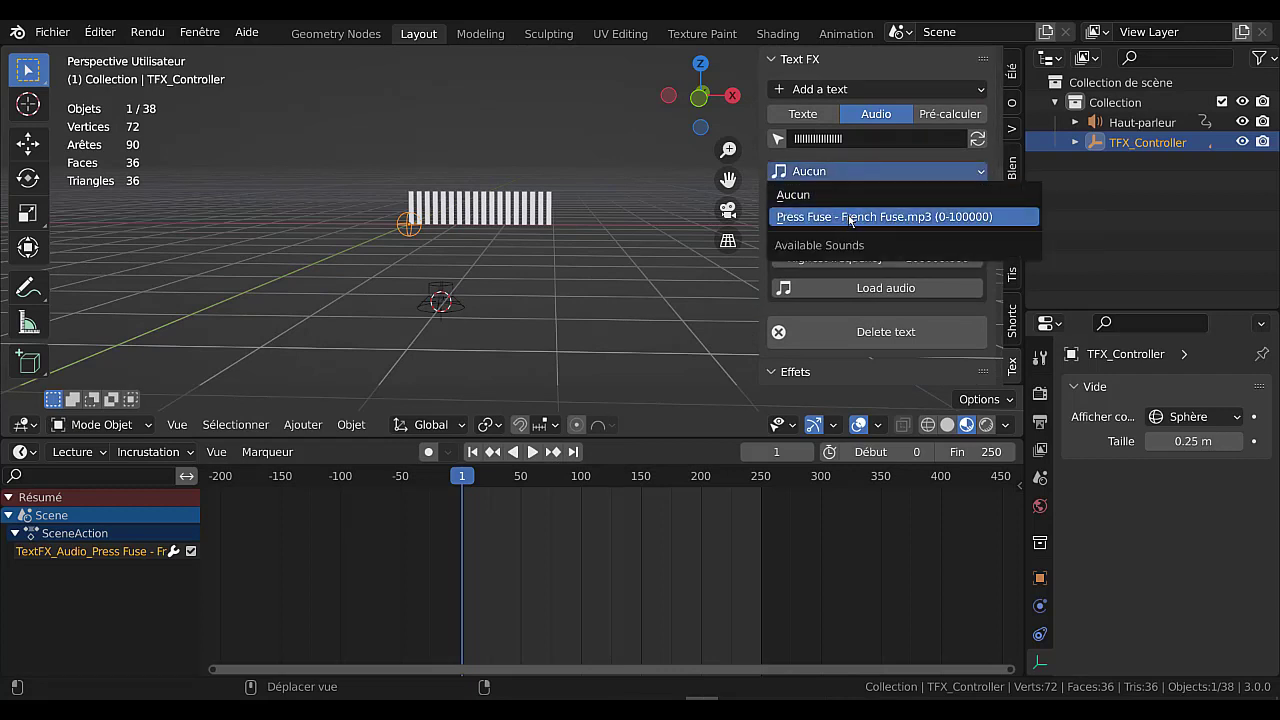
click(850, 217)
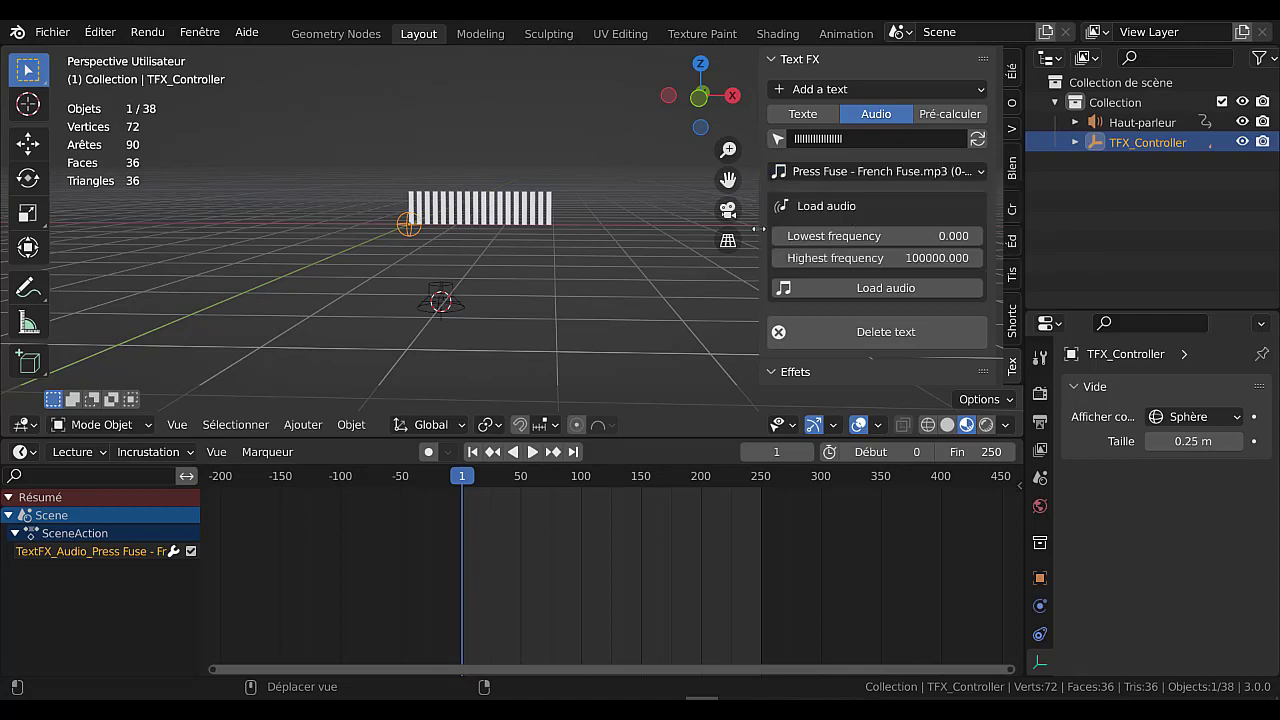
Play the animation and watch how the row of bars moves with the music.
scroll(935, 313, down, 5)
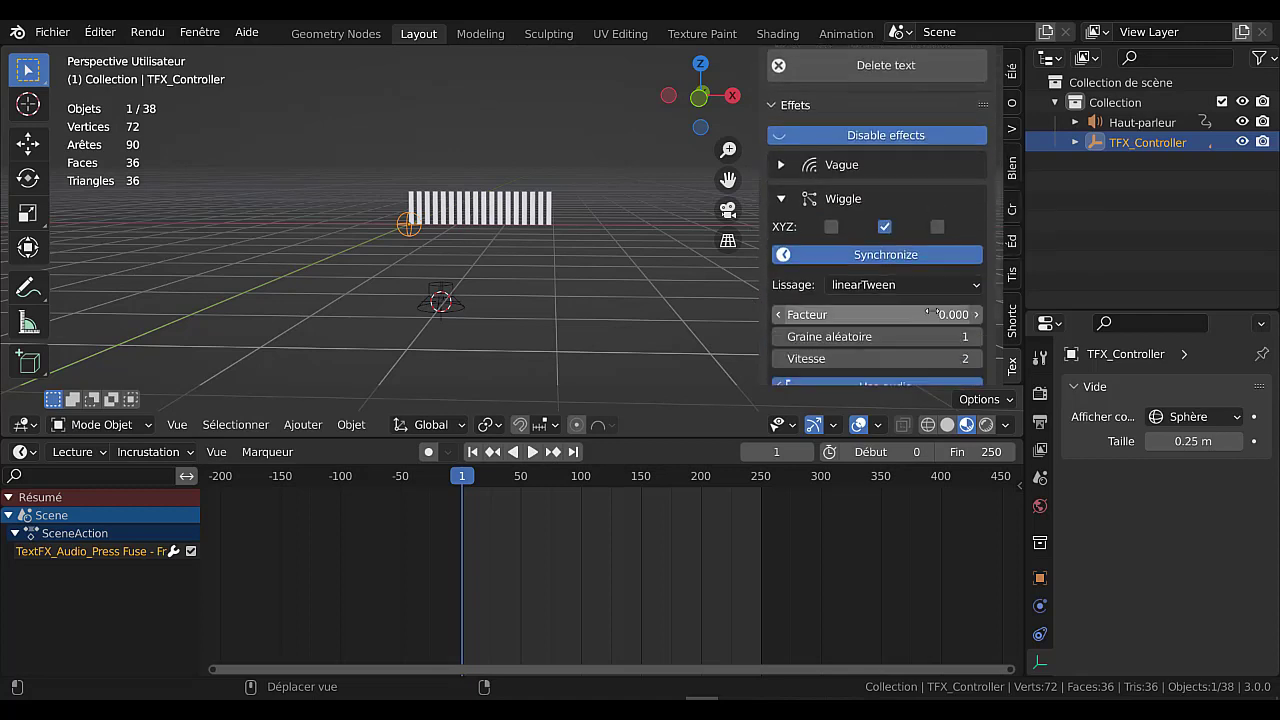
scroll(595, 353, down, 2)
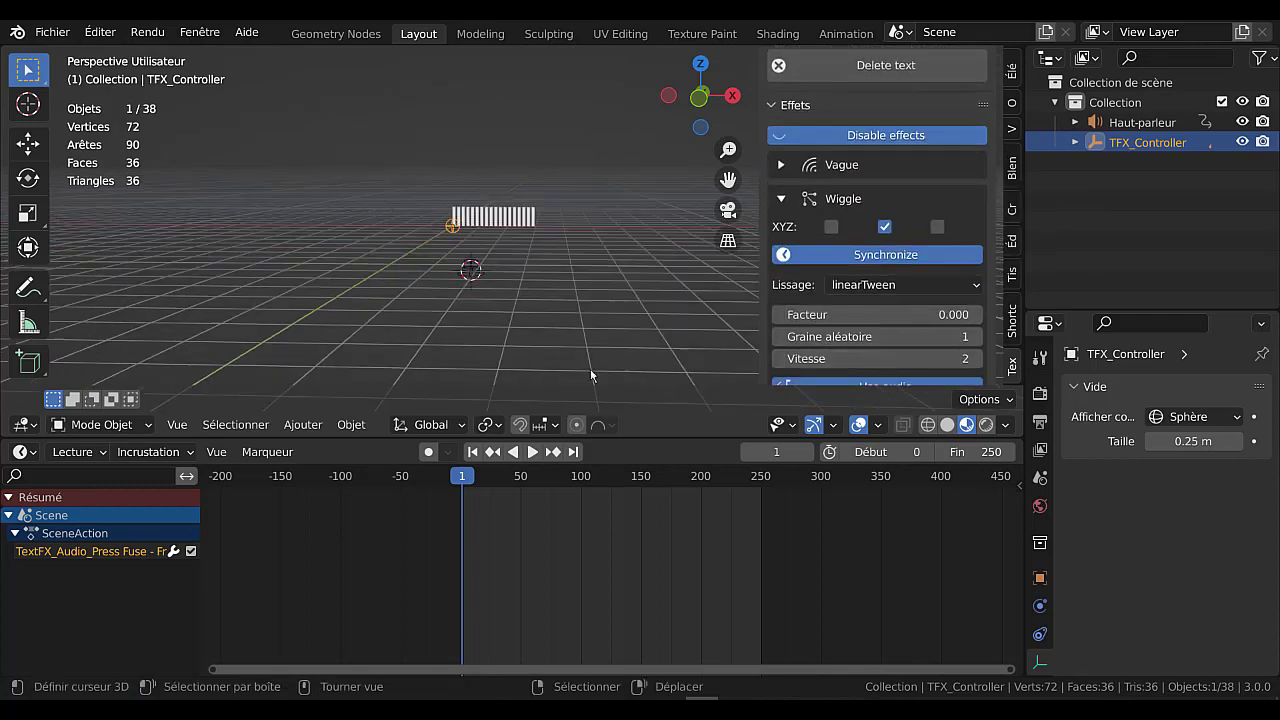
click(531, 454)
scroll(611, 346, up, 3)
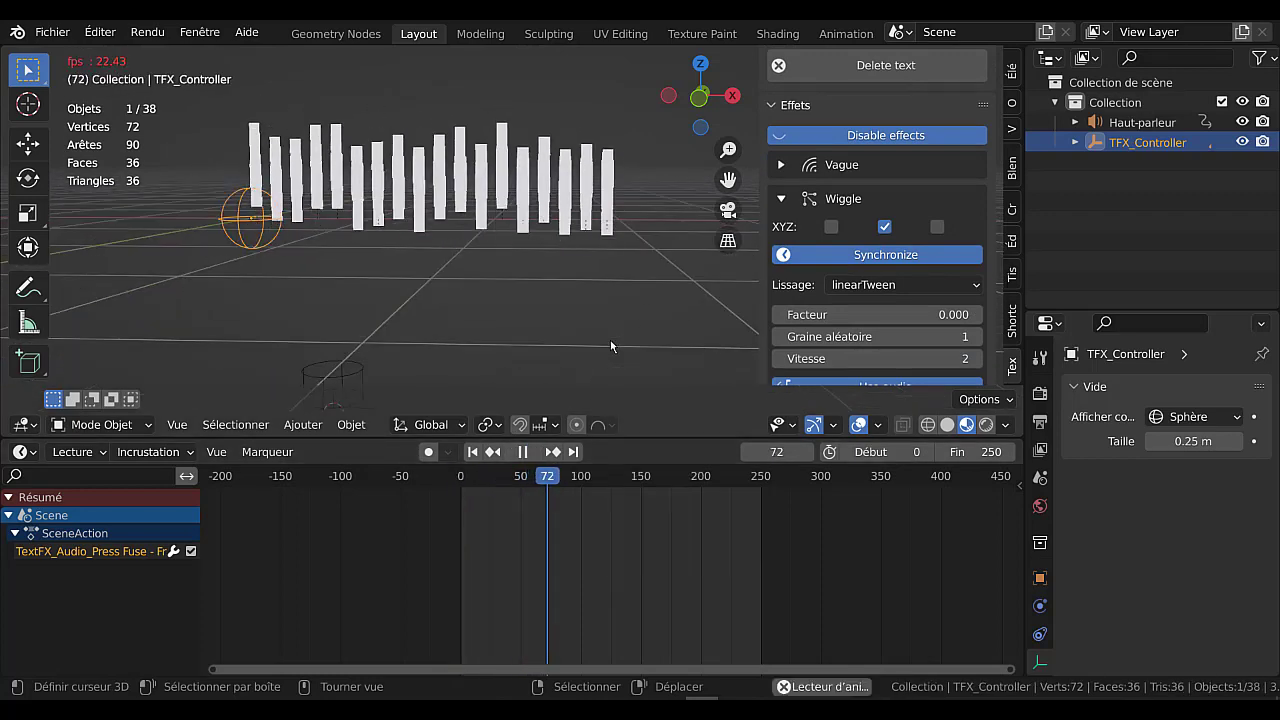
Extend the animation's frame range by setting the end frame to 3000 during playback.
scroll(753, 567, down, 4)
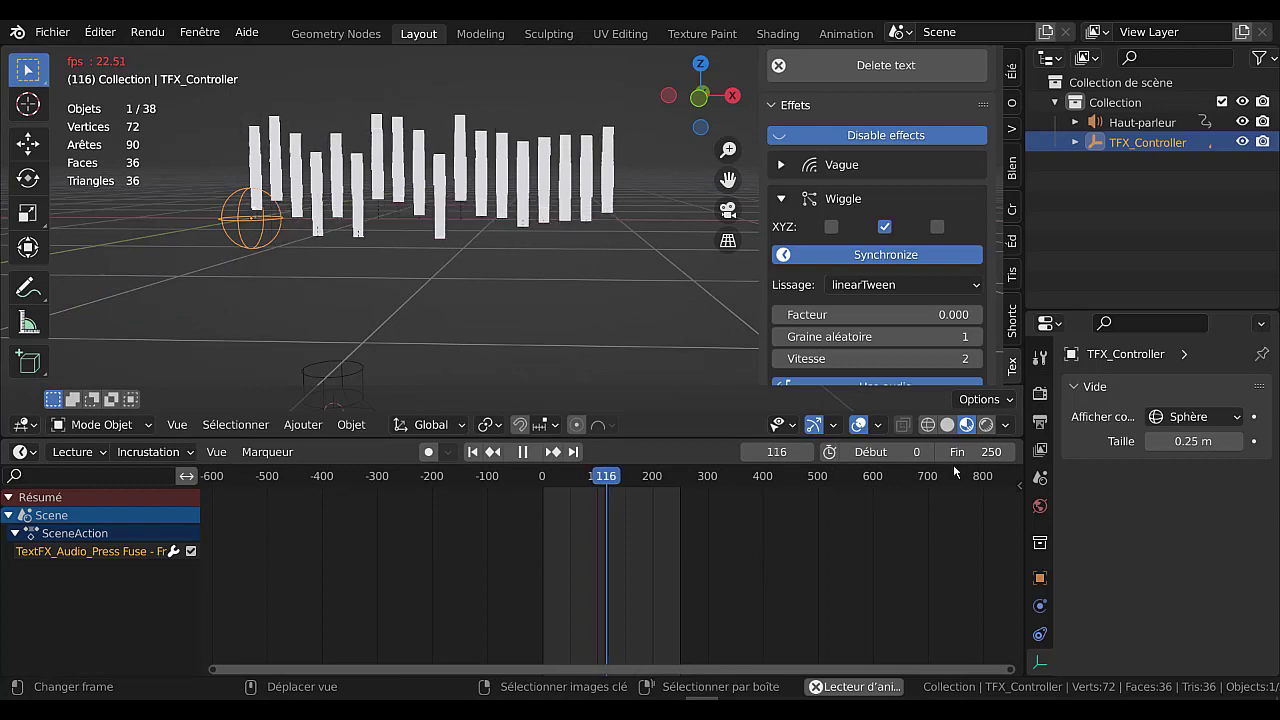
drag(975, 452, 1190, 452)
scroll(880, 545, down, 4)
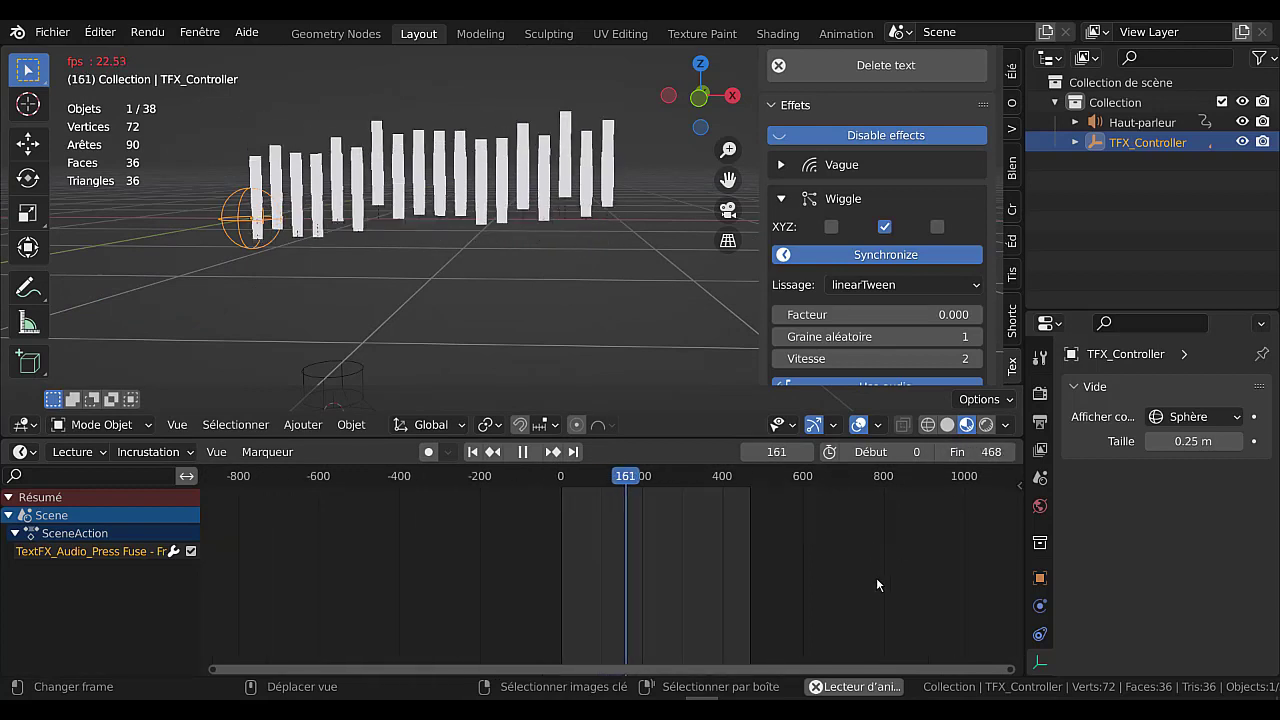
middle_drag(809, 558, 551, 543)
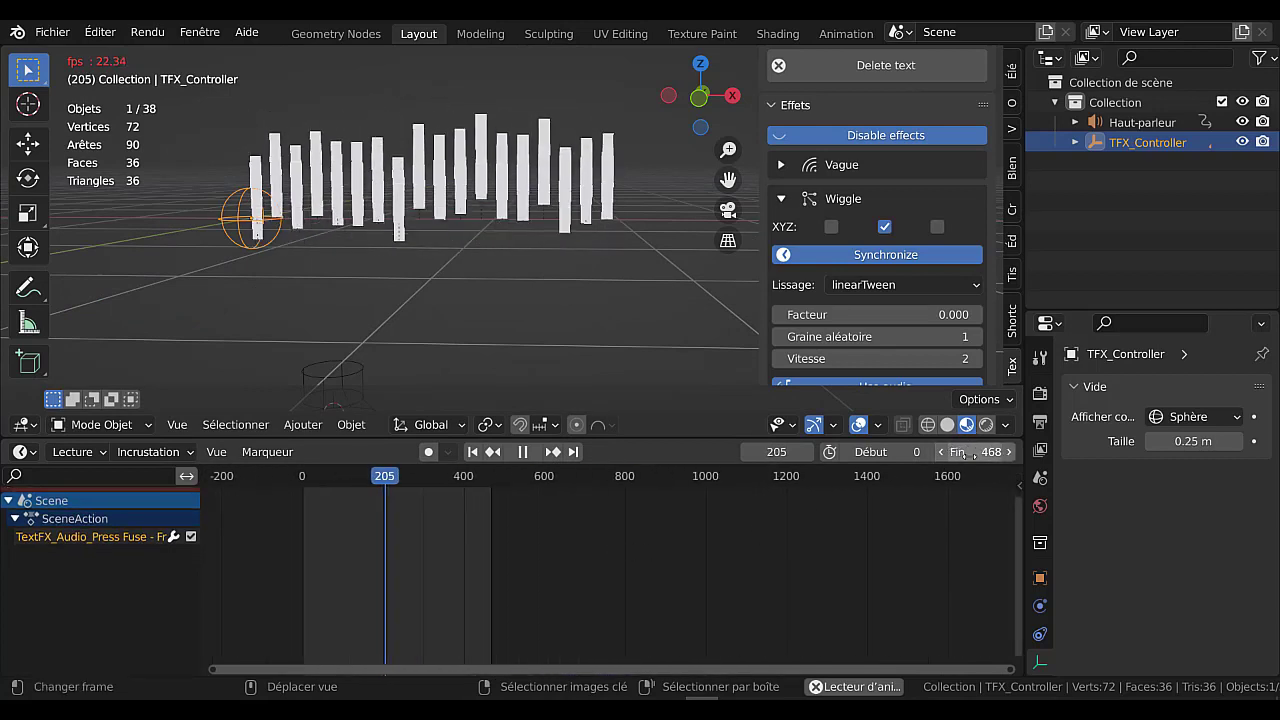
click(975, 453)
text(300)
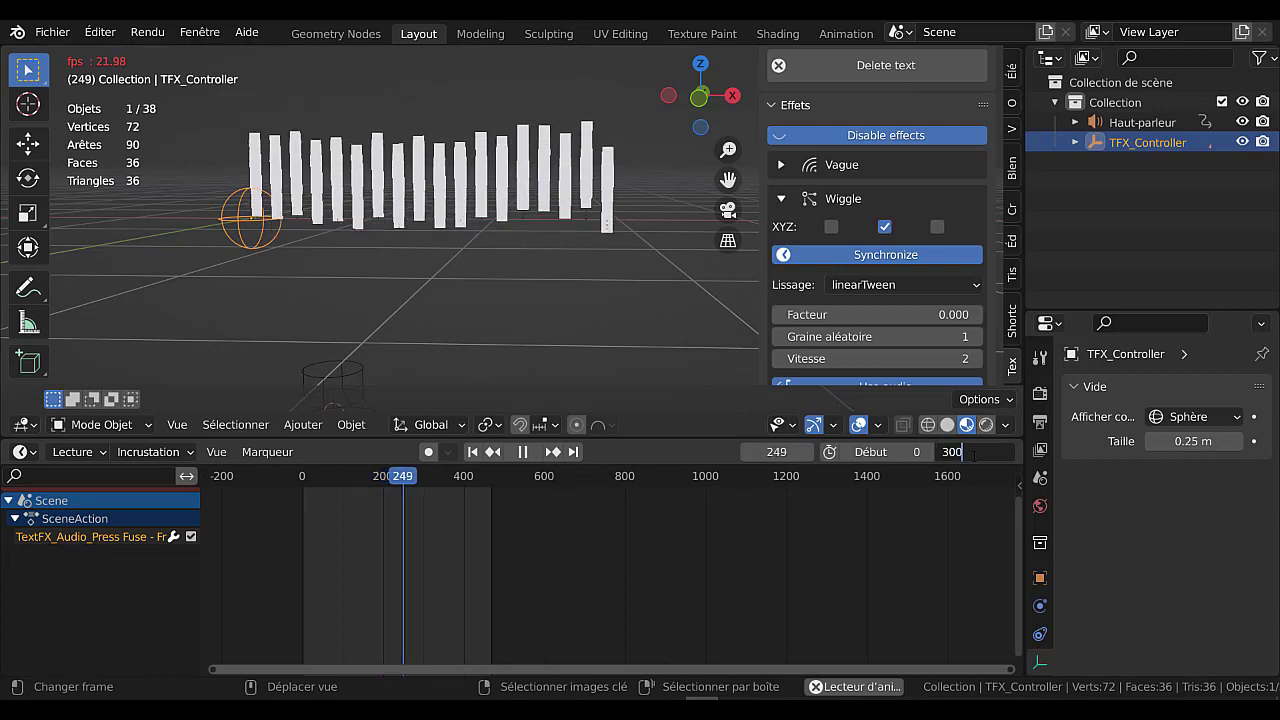
text(0)
key(Return)
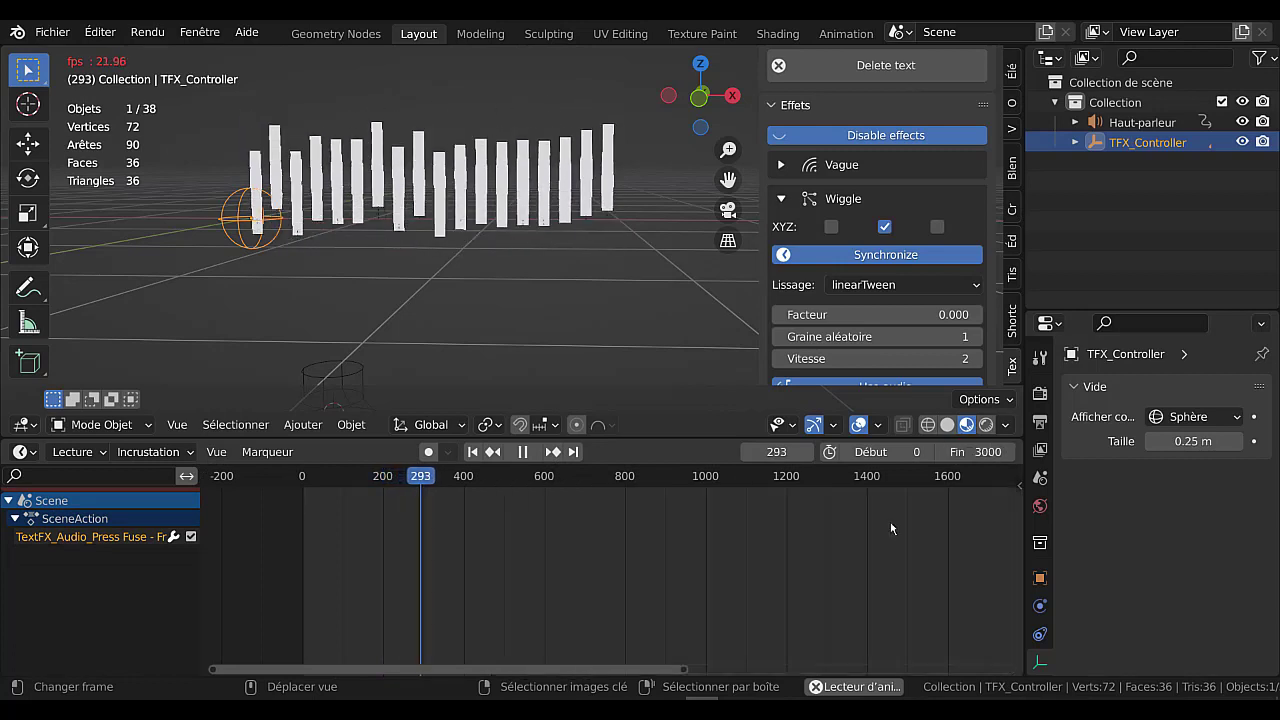
scroll(914, 545, down, 4)
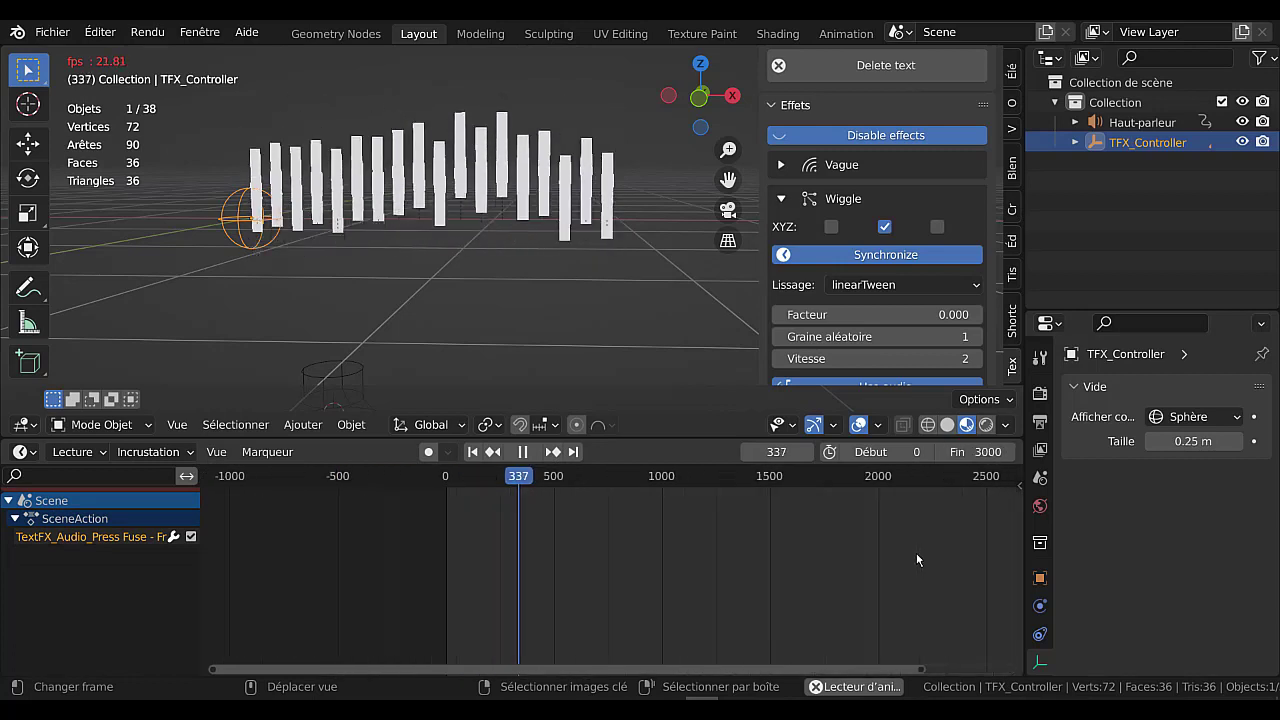
Check playback near the end of the frame range and set the animation's end frame to 2700.
scroll(918, 554, down, 2)
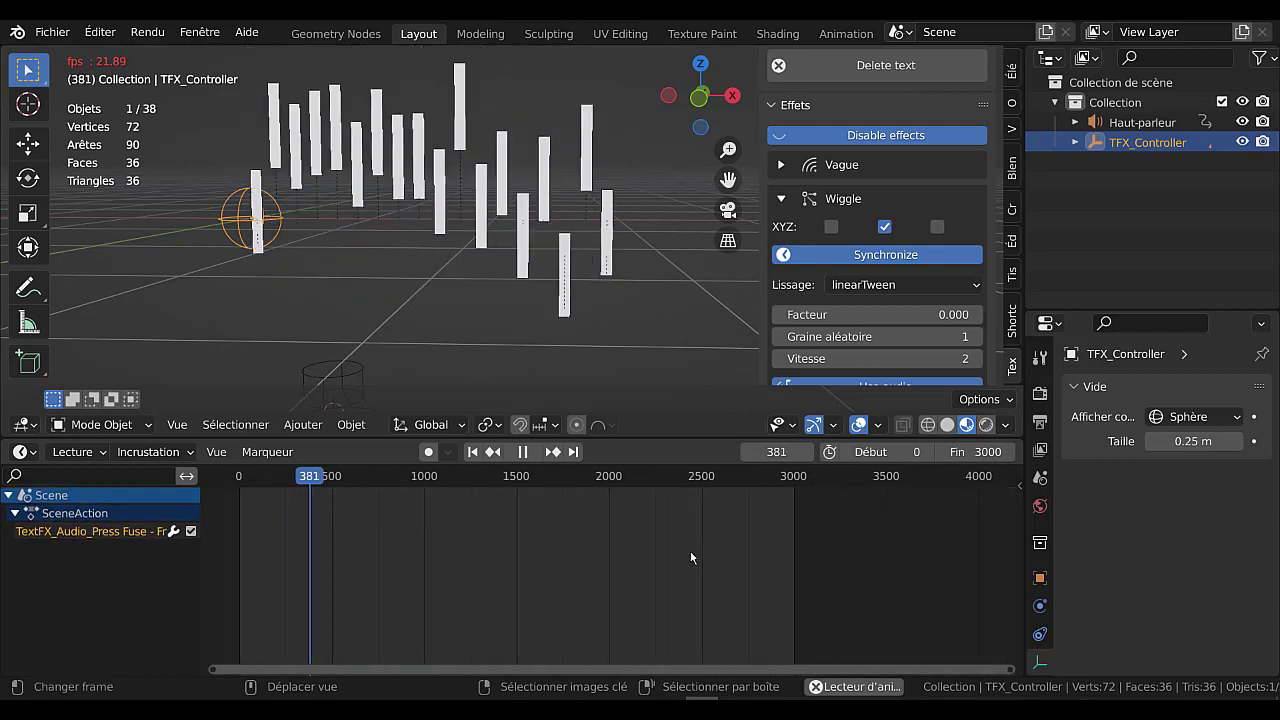
click(691, 549)
click(737, 553)
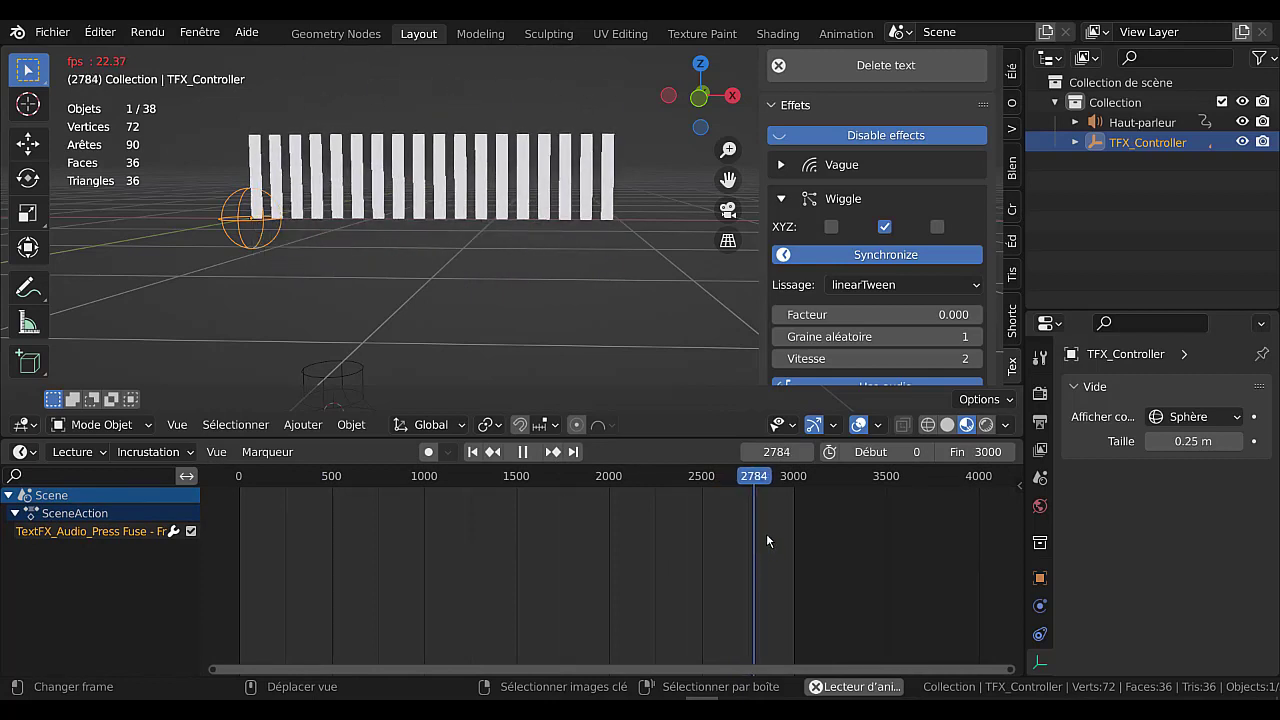
click(960, 452)
text(2)
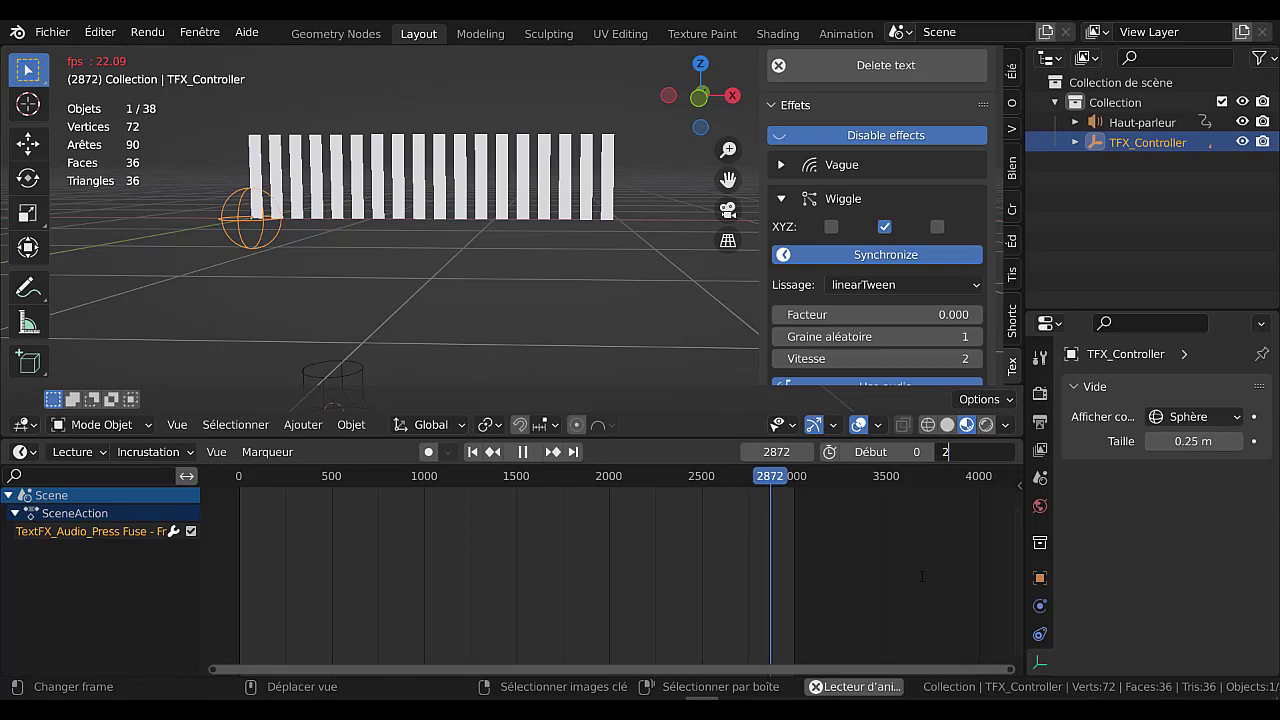
text(700)
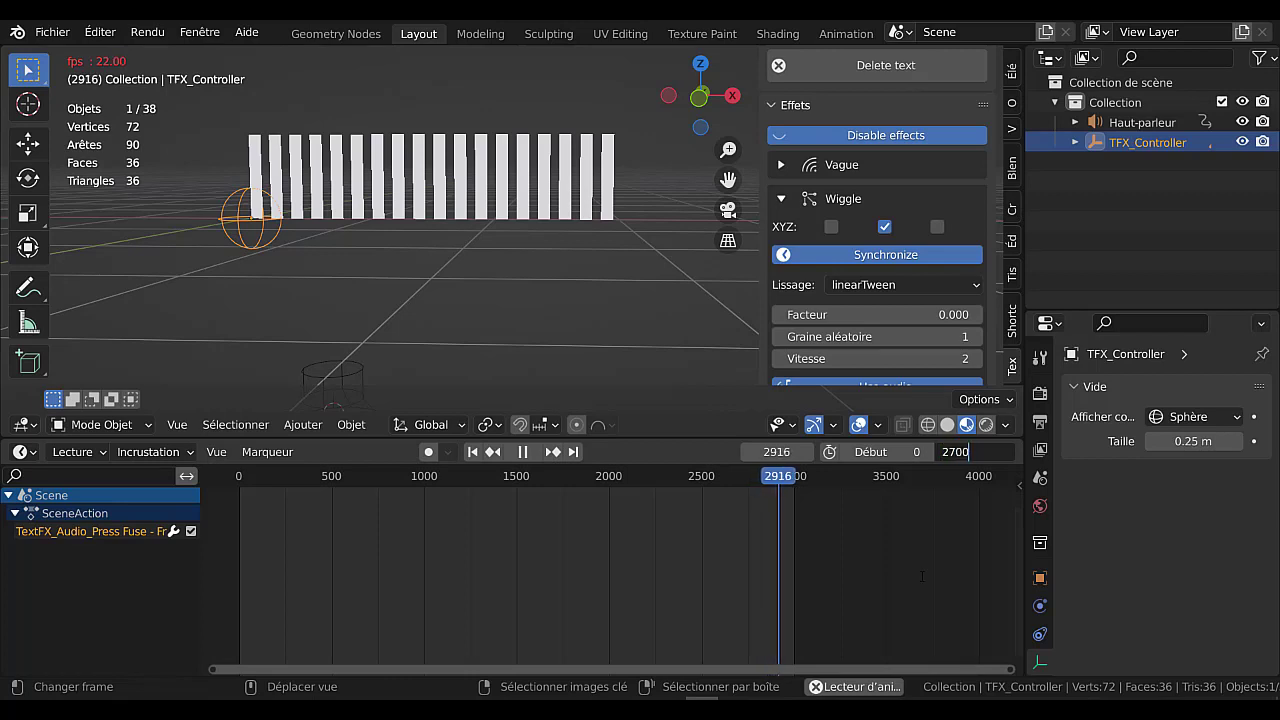
key(Return)
Replay the last part of the song, set the animation's end frame to 2800, and stop playback after checking the ending.
click(707, 564)
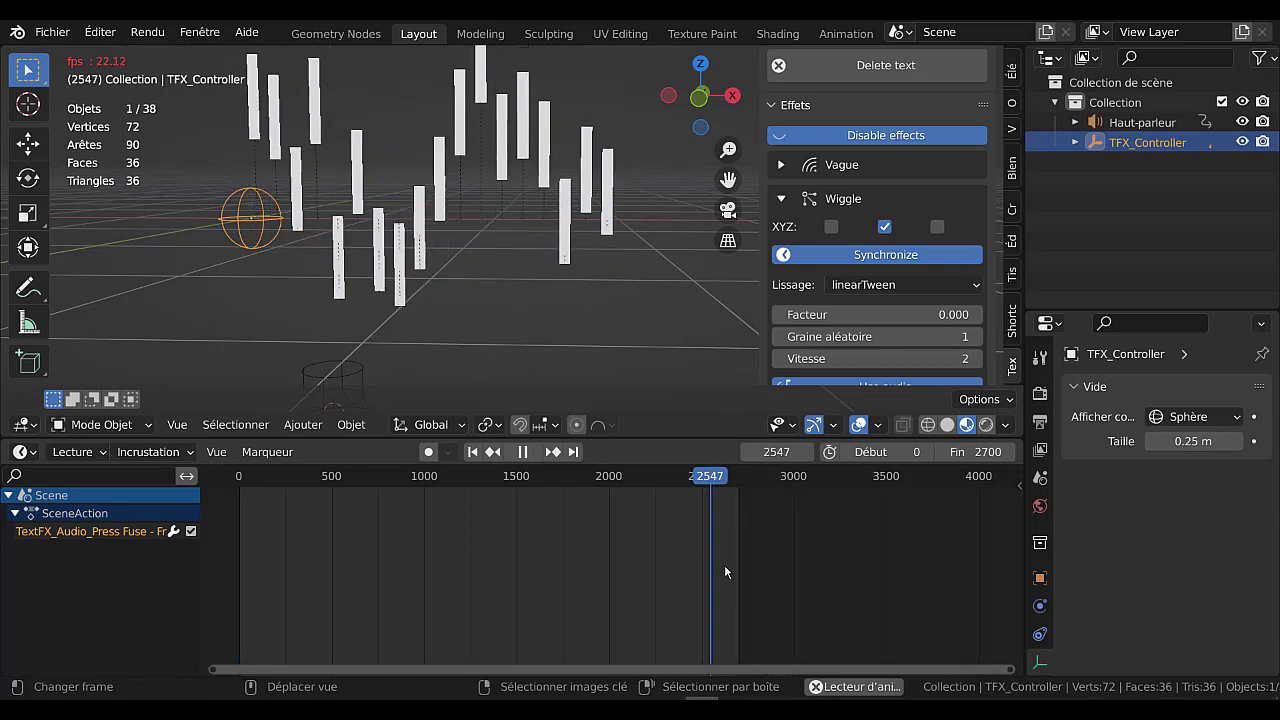
click(723, 564)
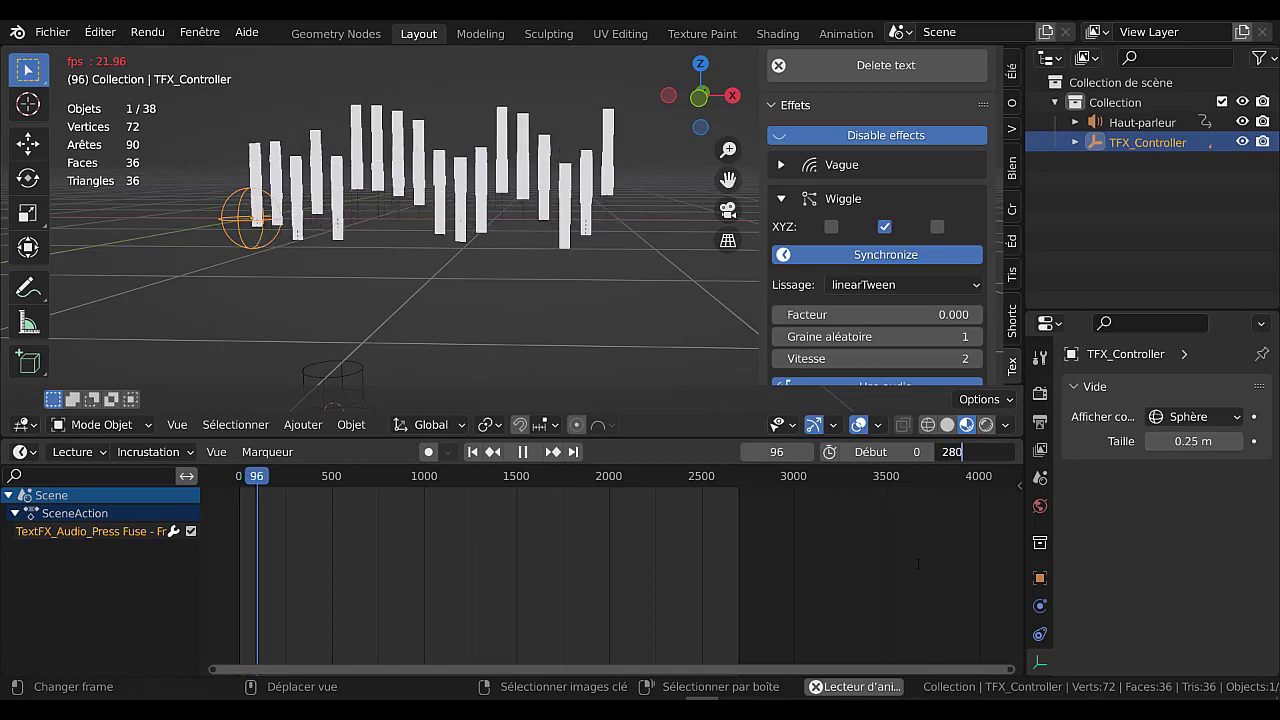
key(Return)
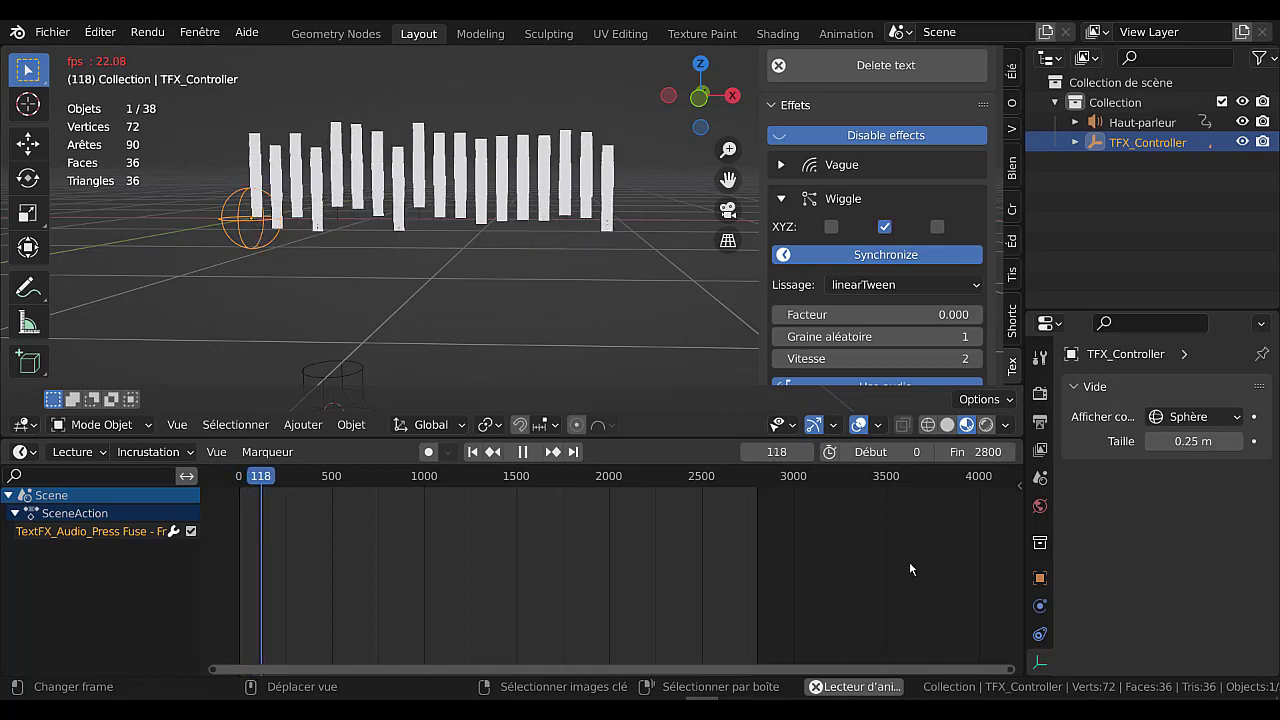
click(750, 521)
click(735, 526)
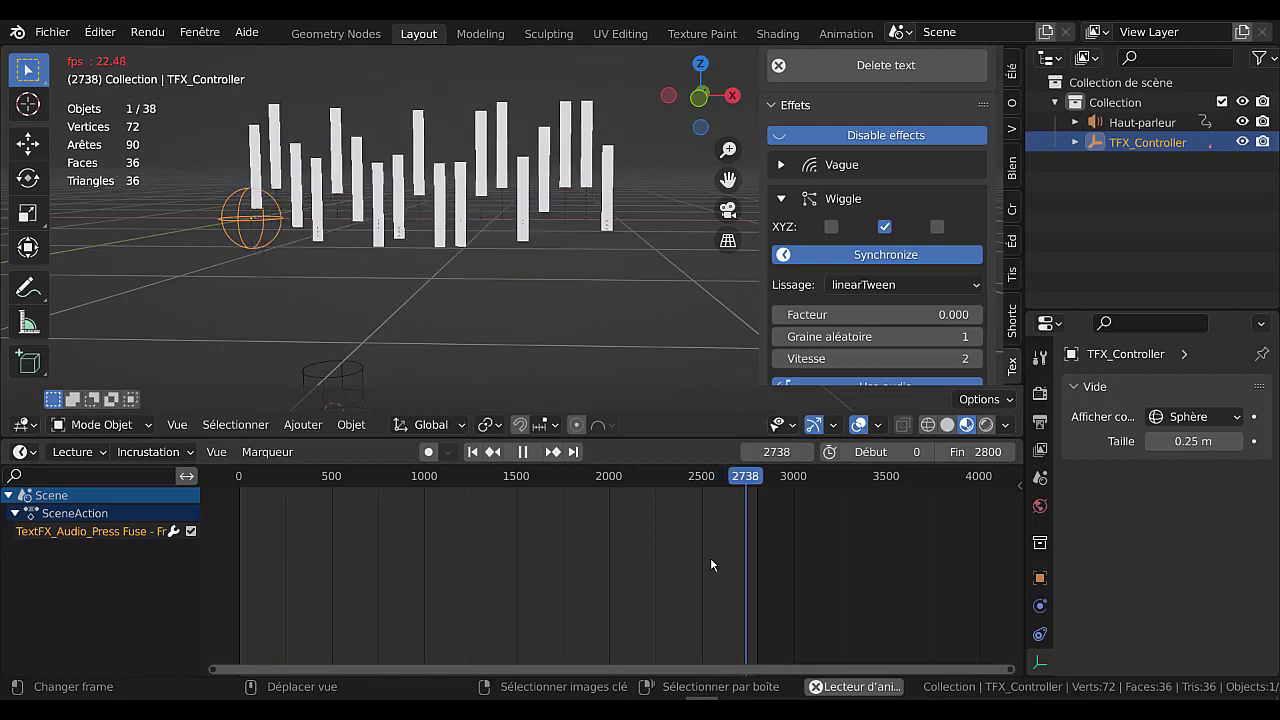
click(525, 452)
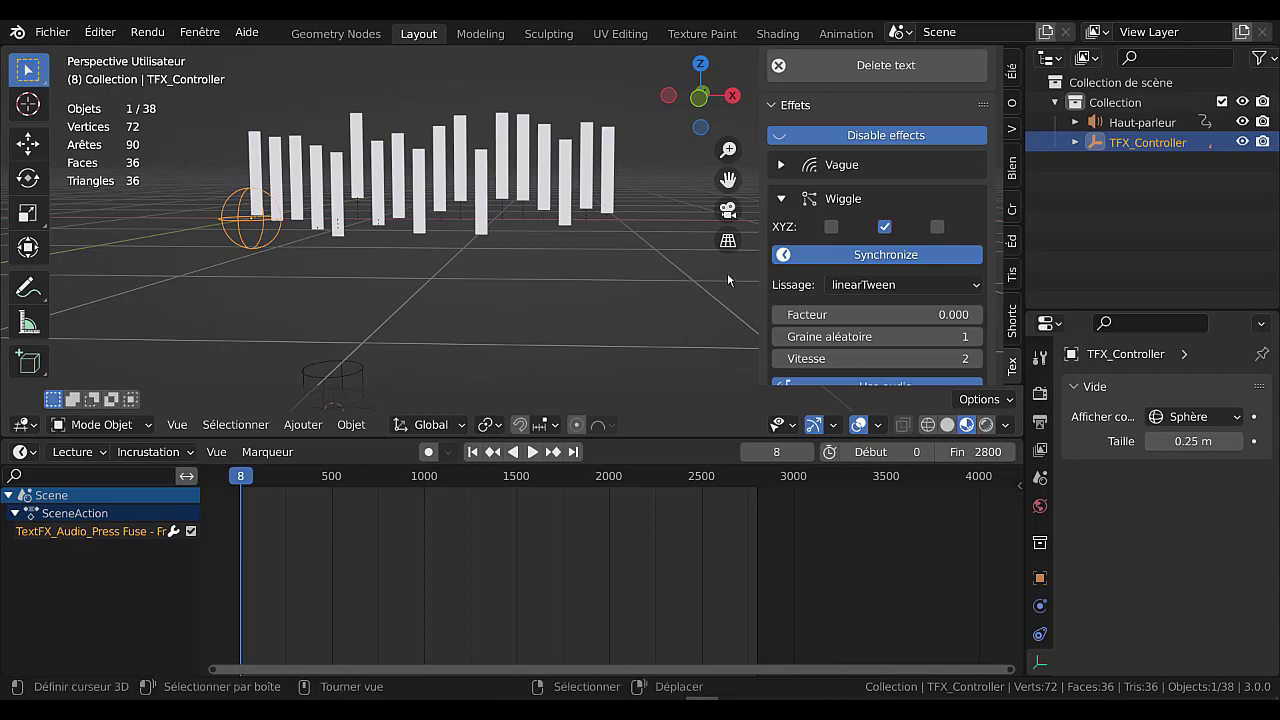
In the Text FX text settings, set the letter spacing to 0.180, then try the shear and reset it to 0.
drag(1000, 277, 996, 139)
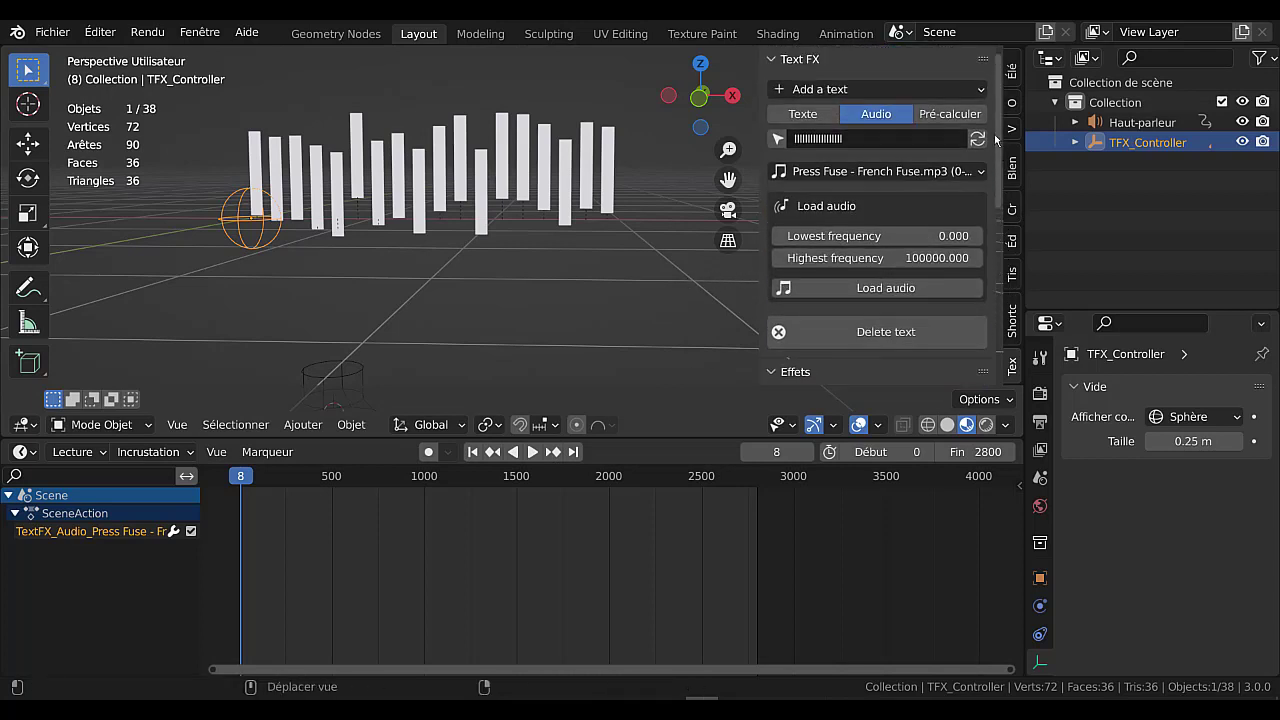
click(813, 117)
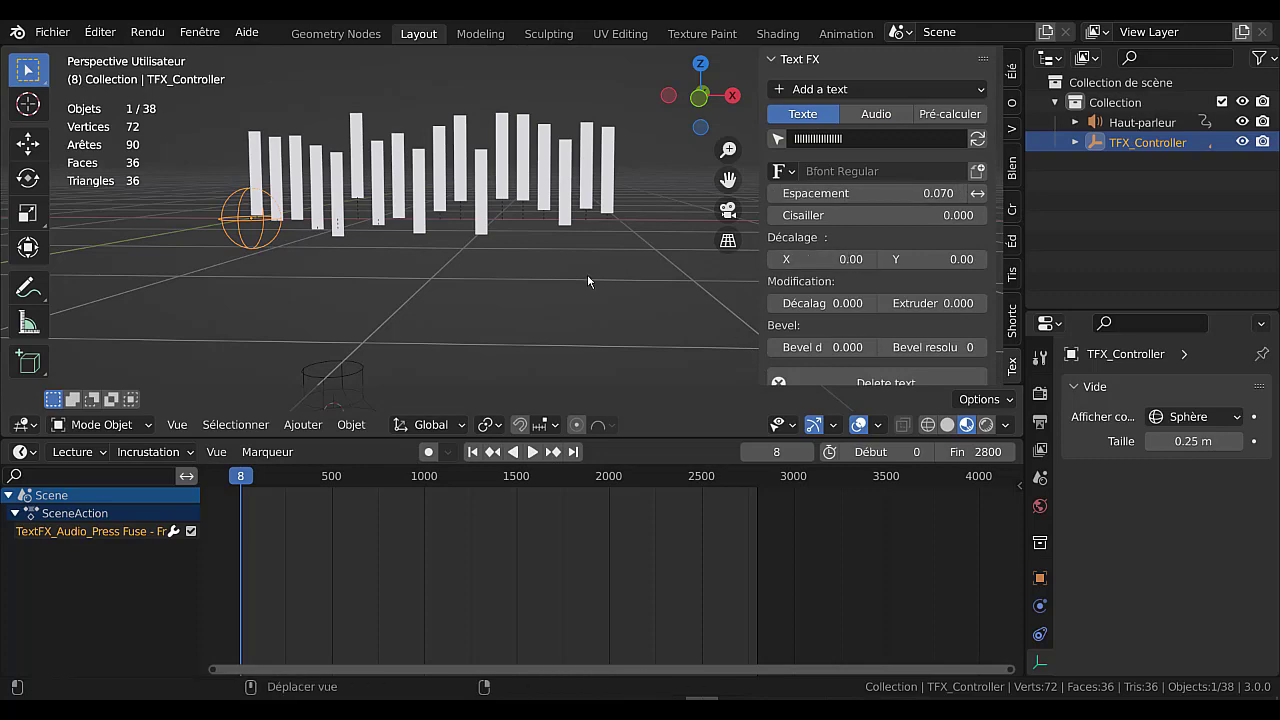
middle_drag(524, 300, 611, 310)
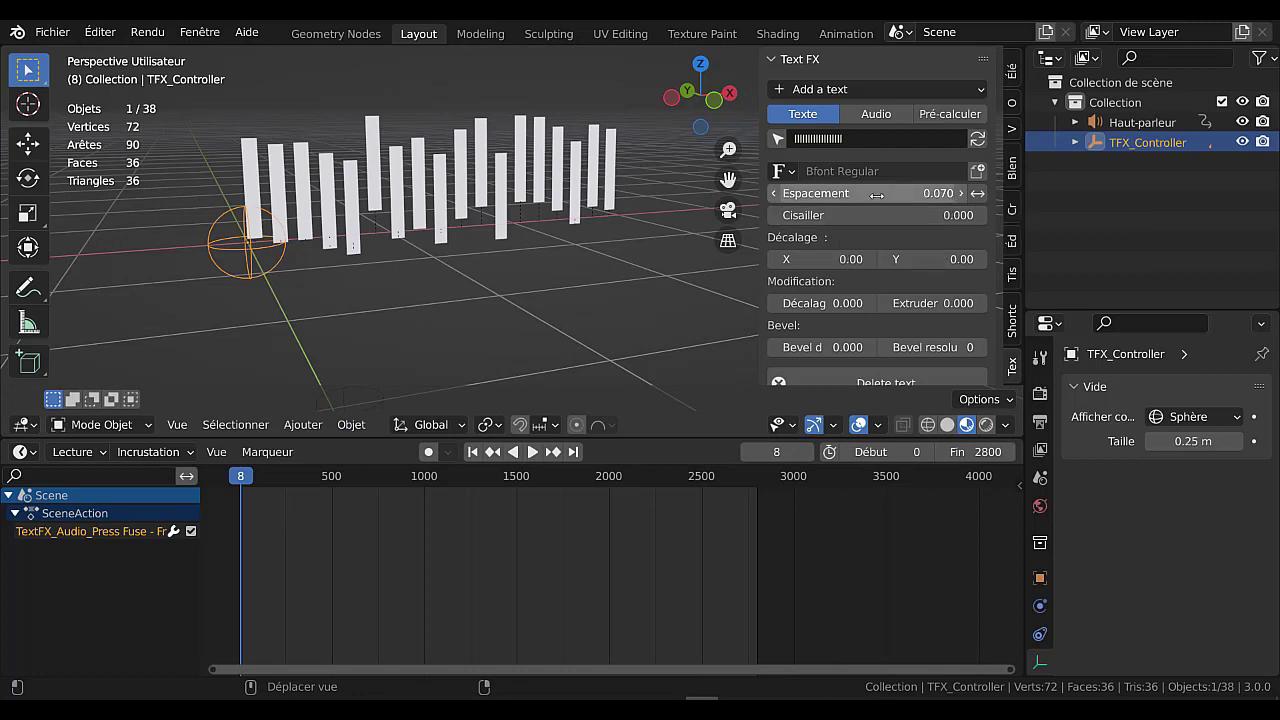
drag(876, 194, 930, 194)
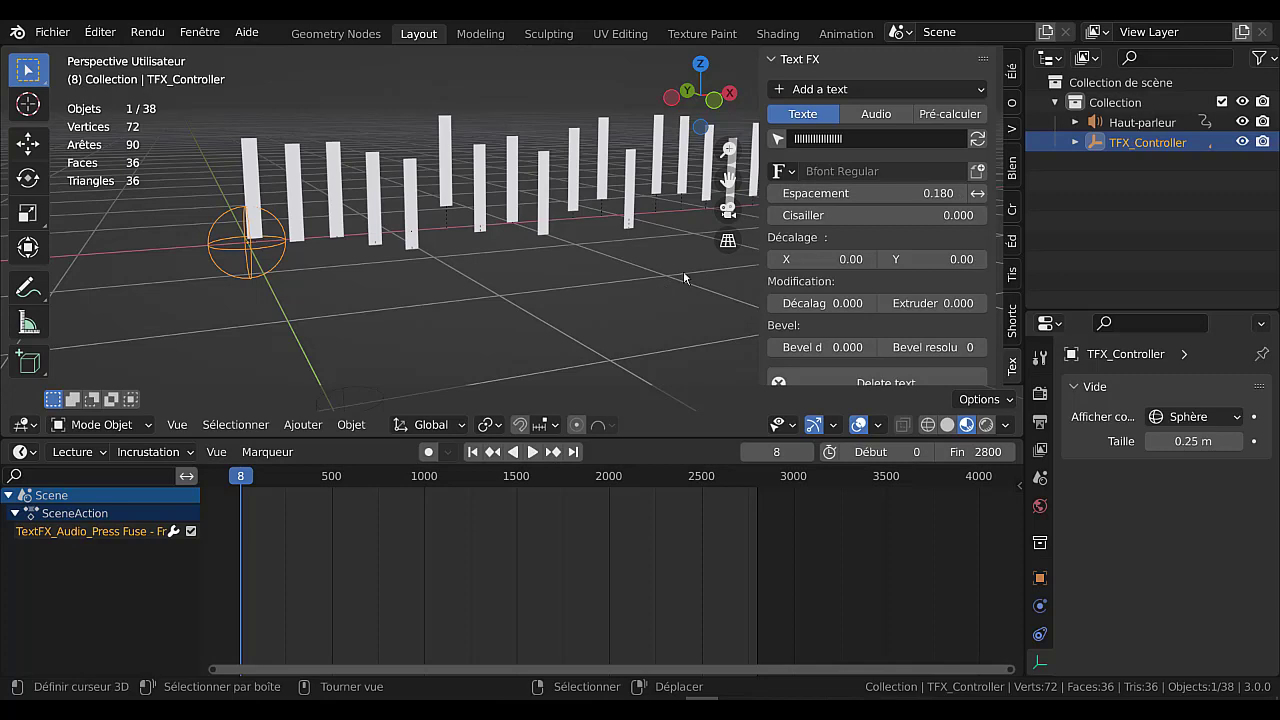
scroll(633, 266, down, 4)
middle_drag(640, 267, 596, 266)
mouse_move(834, 215)
mouse_down()
mouse_move(594, 215)
mouse_move(1199, 215)
mouse_move(689, 215)
mouse_move(964, 215)
mouse_move(859, 215)
mouse_up()
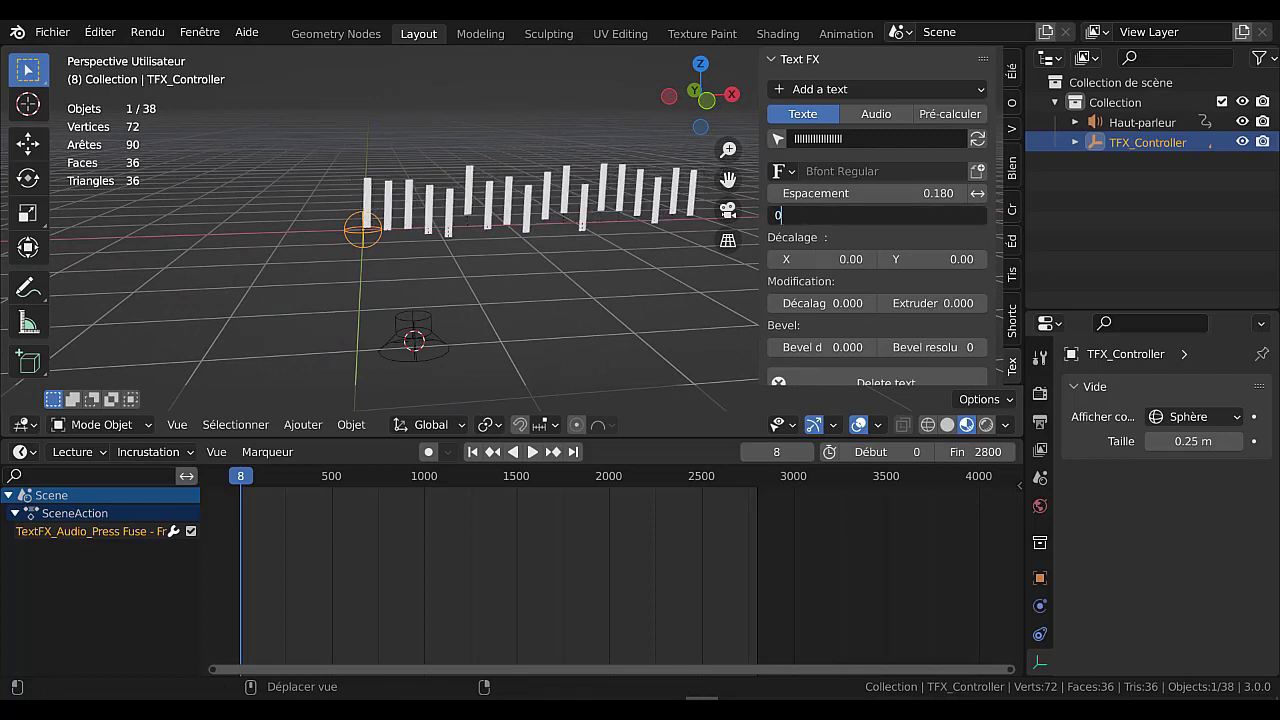
key(Return)
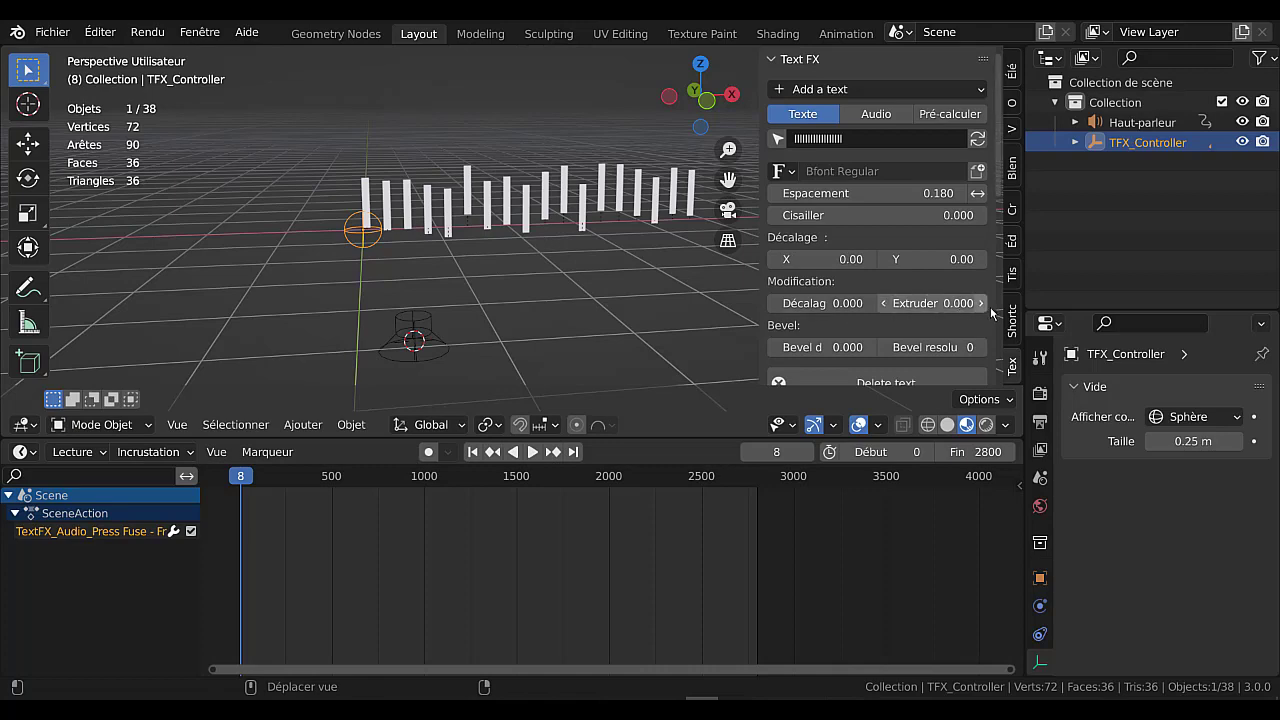
Extrude the bar letters by 0.080 and give them a bevel depth of 0.080.
middle_drag(686, 328, 928, 331)
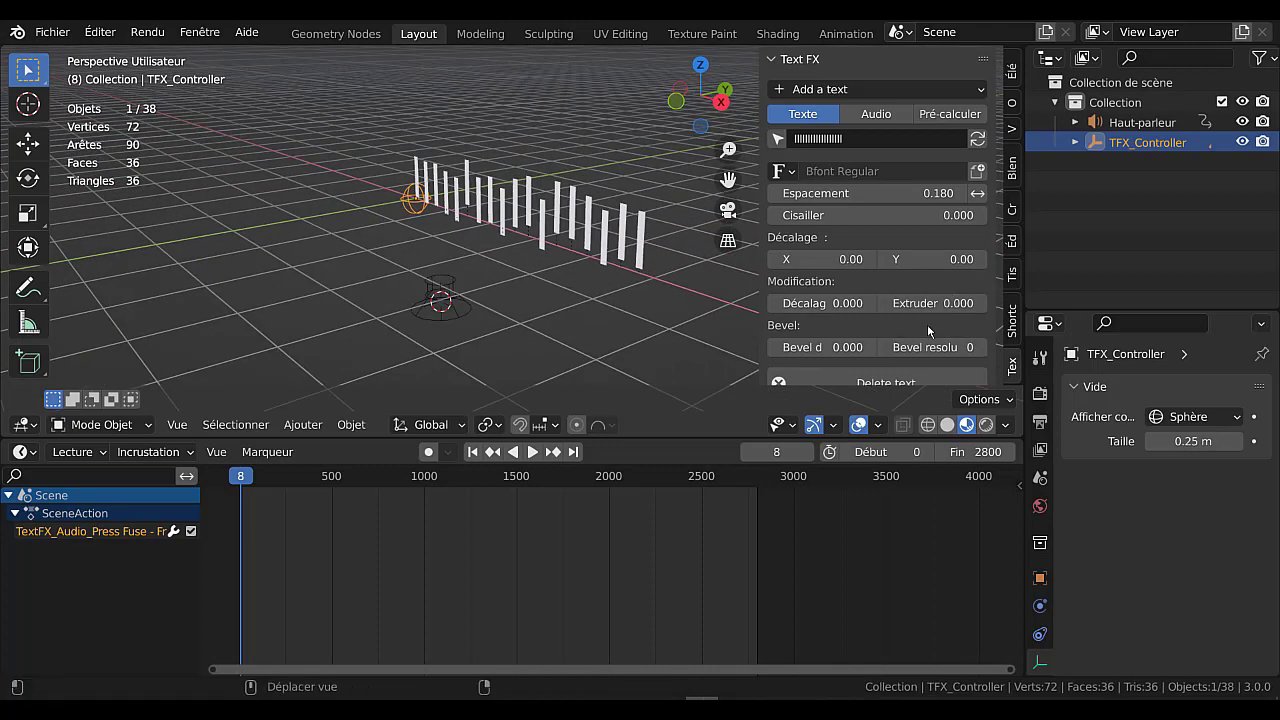
mouse_move(930, 303)
mouse_down()
mouse_move(960, 303)
mouse_move(940, 303)
mouse_up()
scroll(693, 316, up, 3)
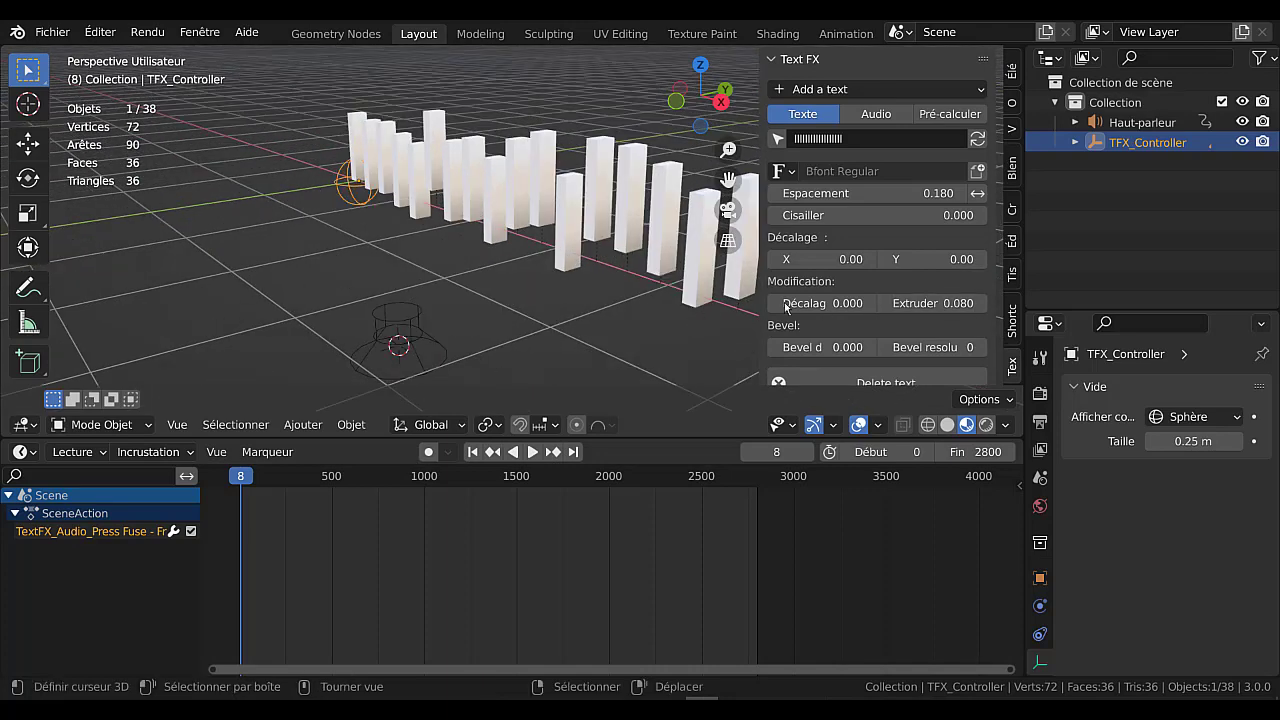
scroll(830, 360, down, 5)
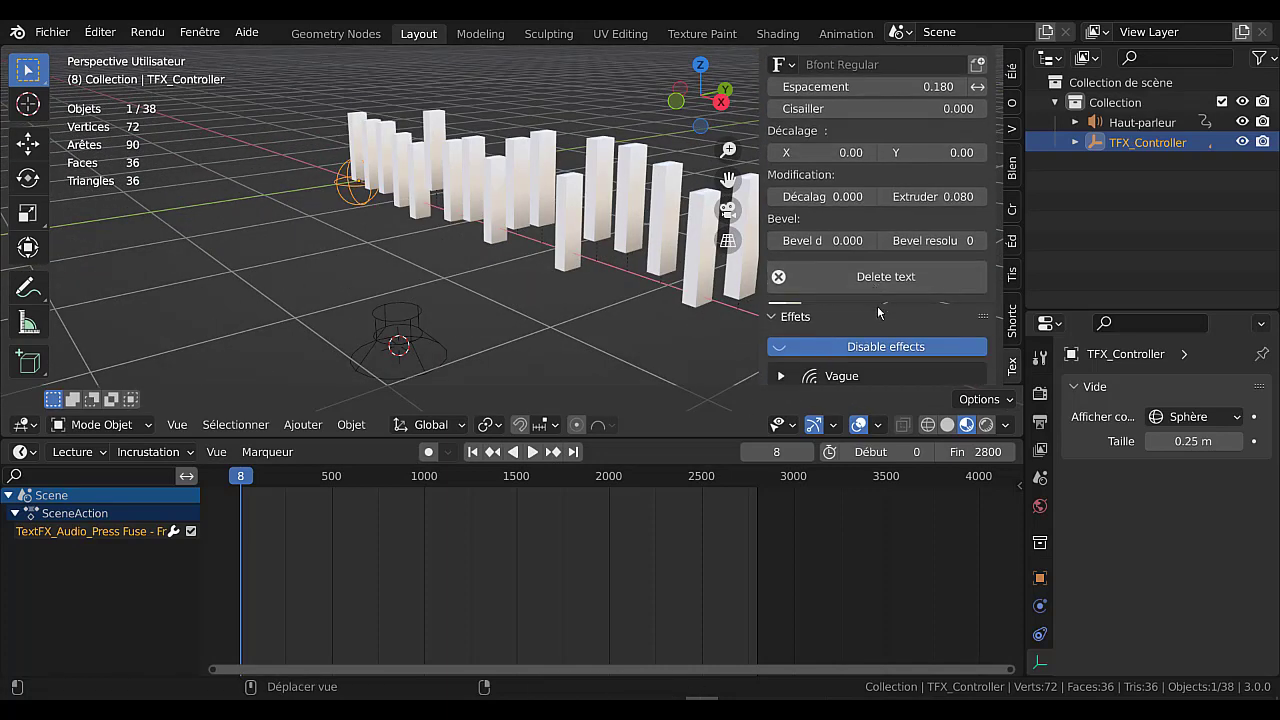
scroll(855, 292, up, 1)
scroll(855, 292, up, 2)
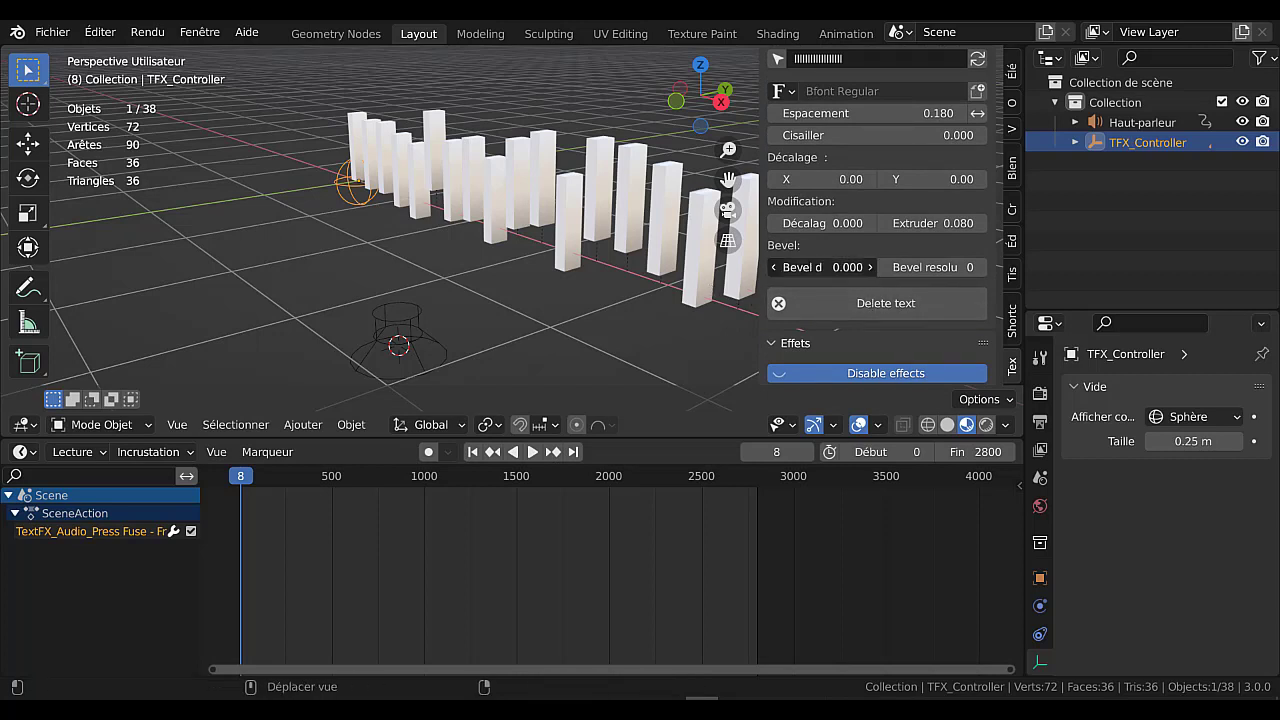
drag(822, 267, 854, 267)
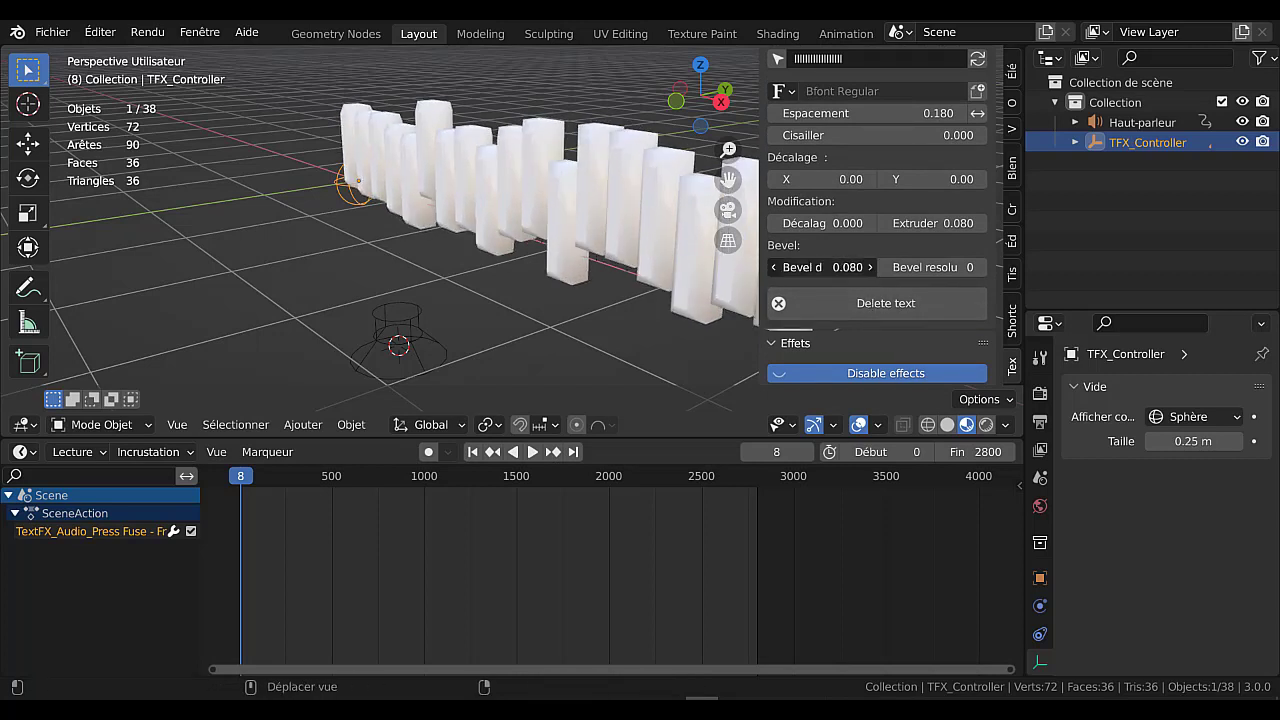
Widen the gaps between the beveled bars by setting the letter spacing to 0.210.
middle_drag(460, 293, 677, 284)
middle_drag(661, 240, 897, 174)
scroll(848, 155, up, 2)
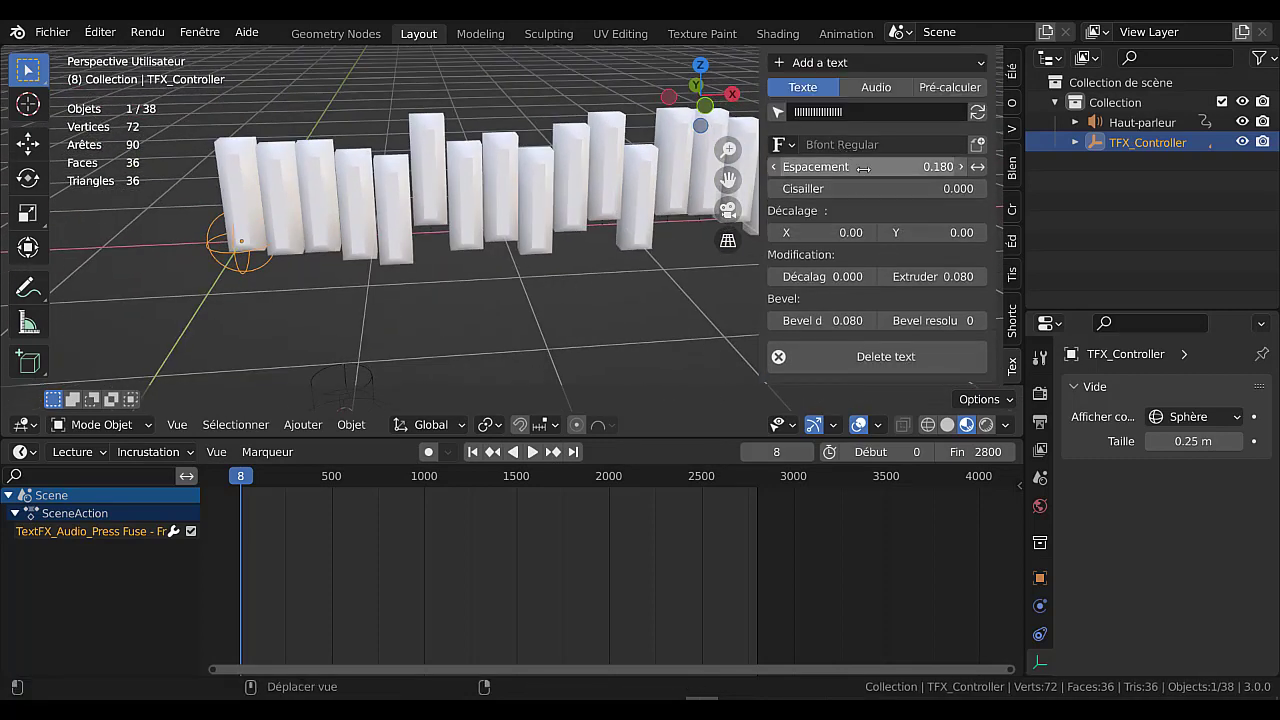
mouse_move(863, 168)
mouse_down()
mouse_move(911, 168)
mouse_move(869, 168)
mouse_up()
scroll(597, 296, down, 3)
middle_drag(607, 308, 621, 311)
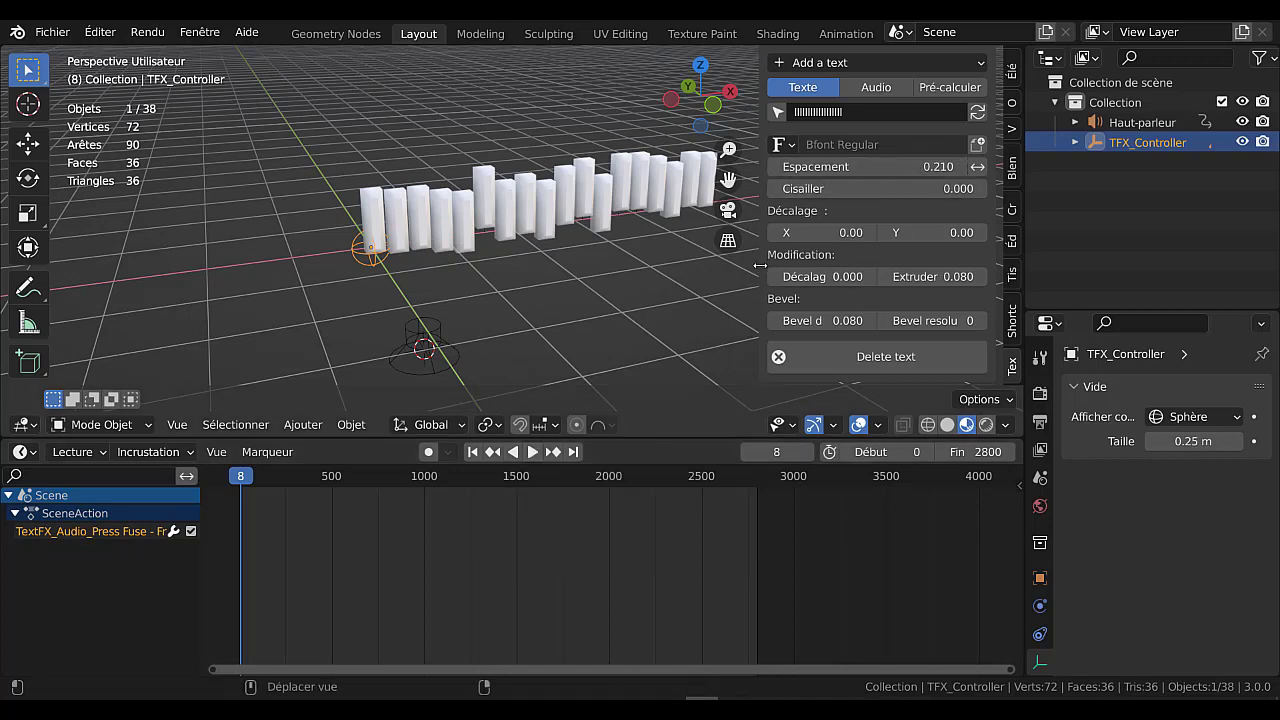
Narrow the Text FX sidebar and play the animation, watching the thickened bars from several angles and near the end of the song.
drag(760, 265, 786, 261)
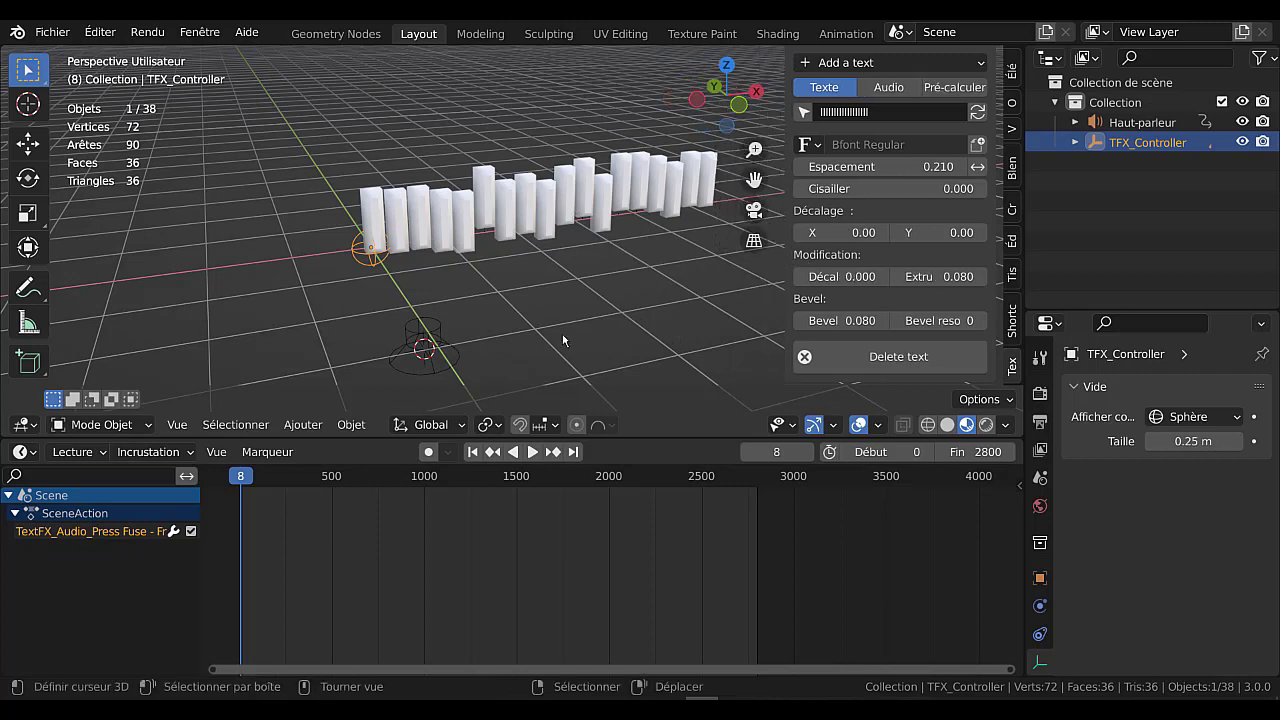
click(534, 457)
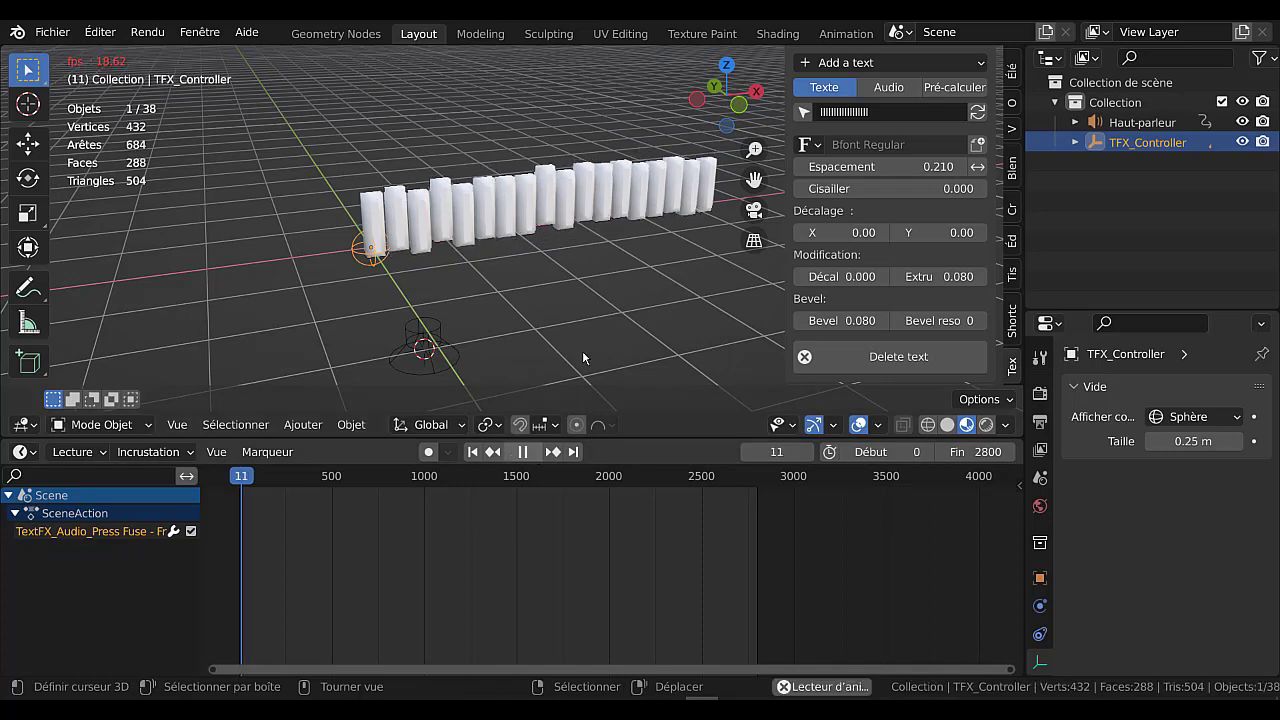
middle_drag(651, 338, 540, 327)
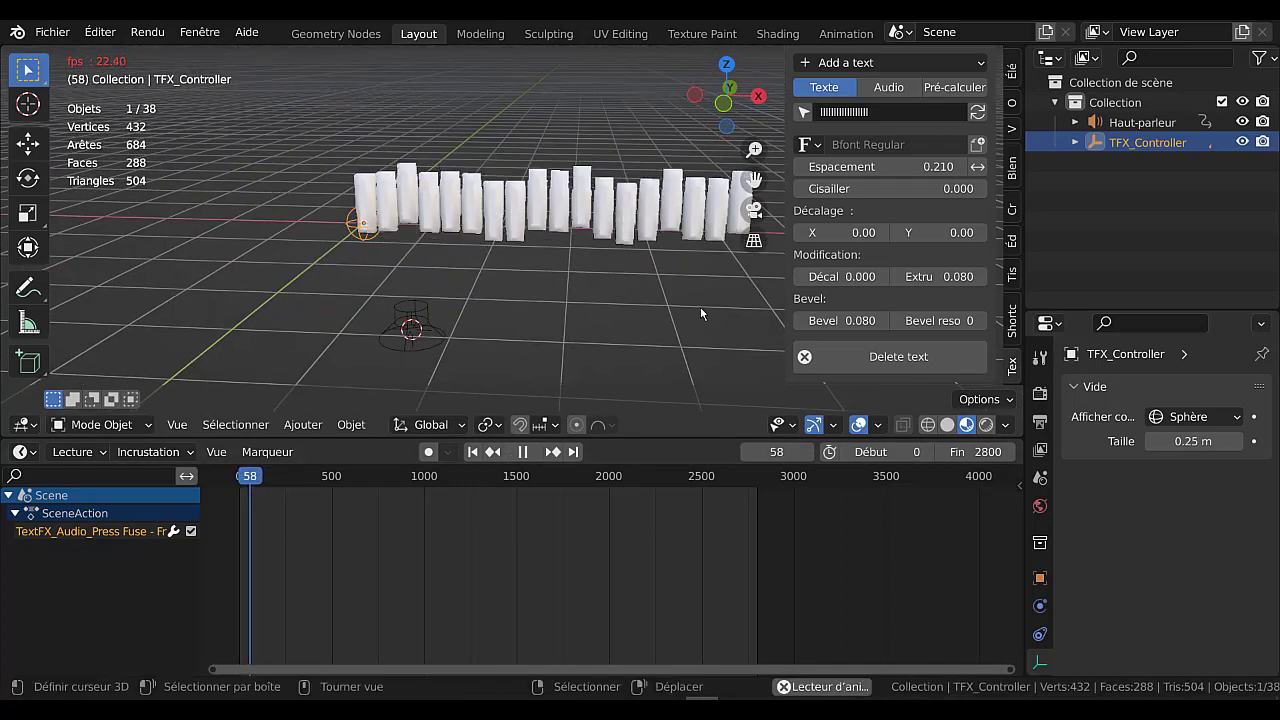
drag(786, 270, 841, 272)
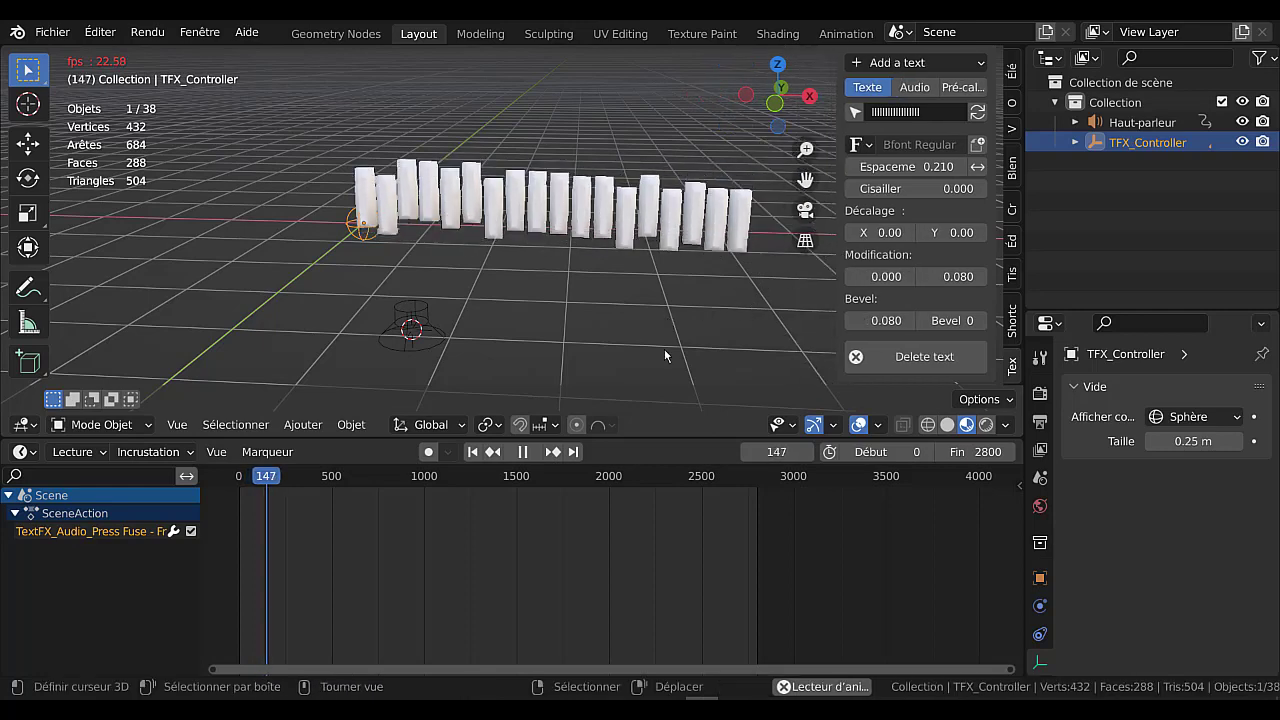
click(720, 543)
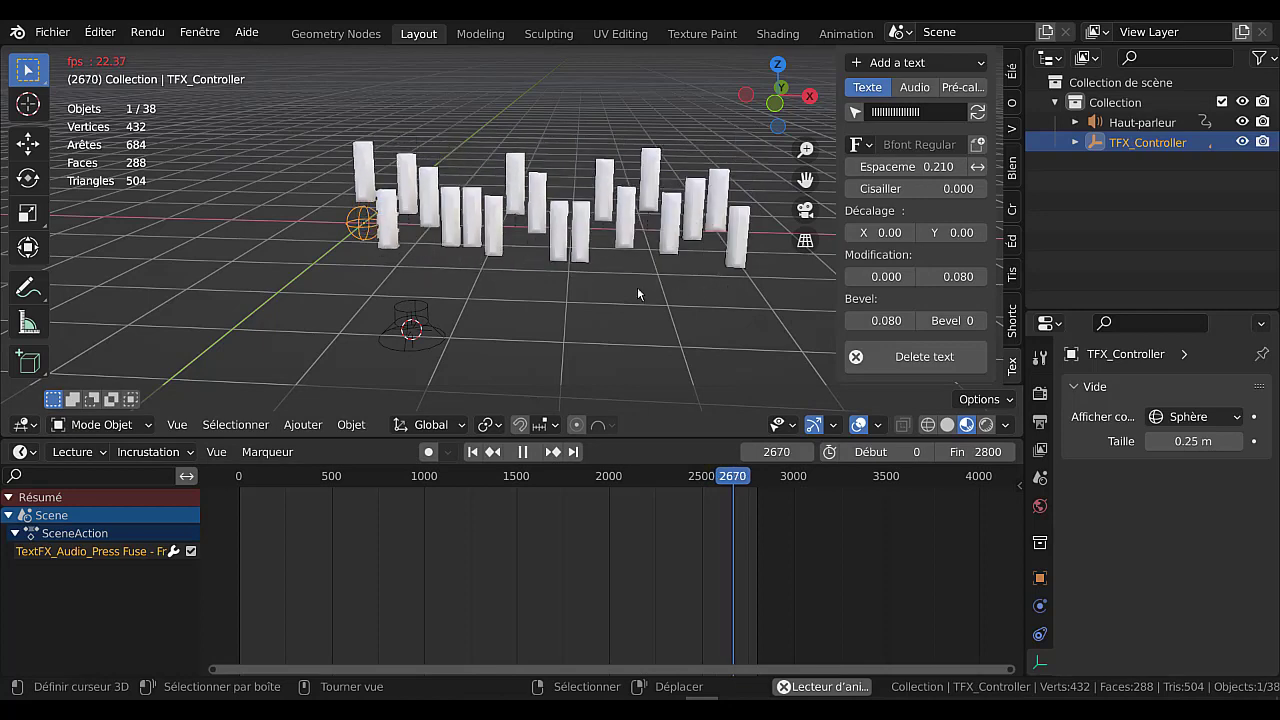
middle_drag(543, 298, 775, 175)
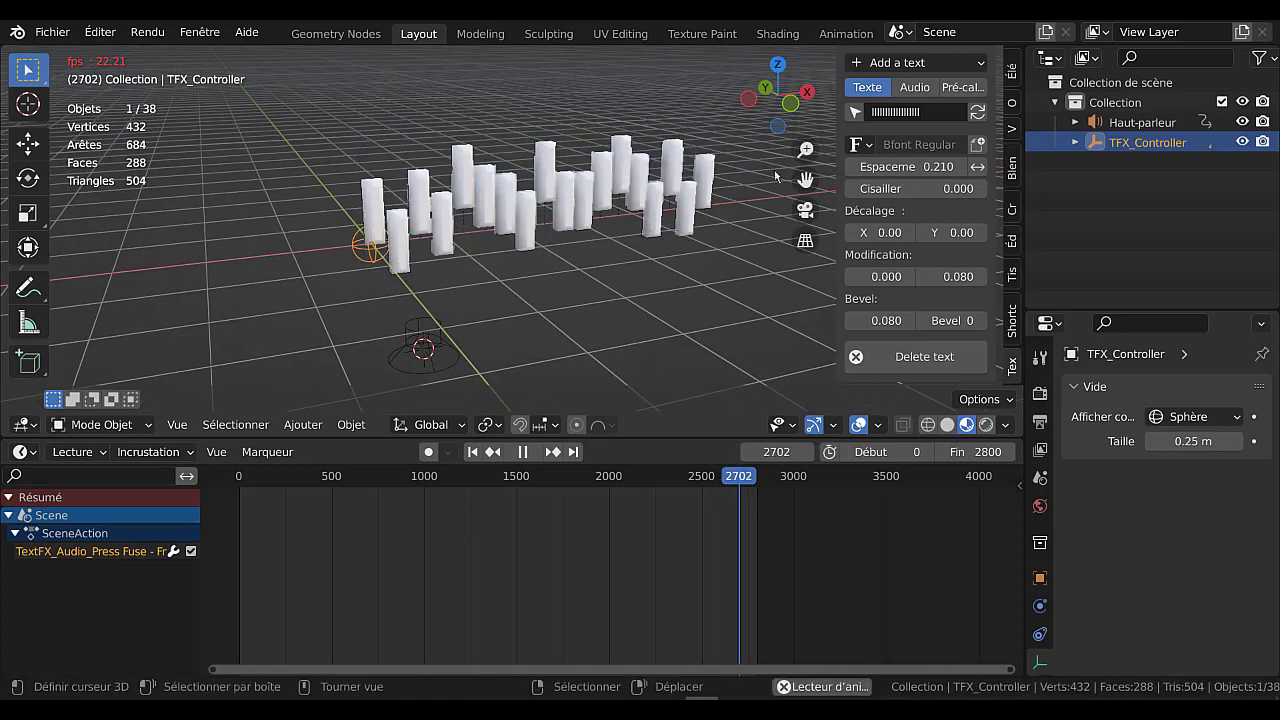
Show the Text FX audio settings and set the Wiggle effect's audio influence to 3.050 during playback.
click(914, 87)
click(866, 362)
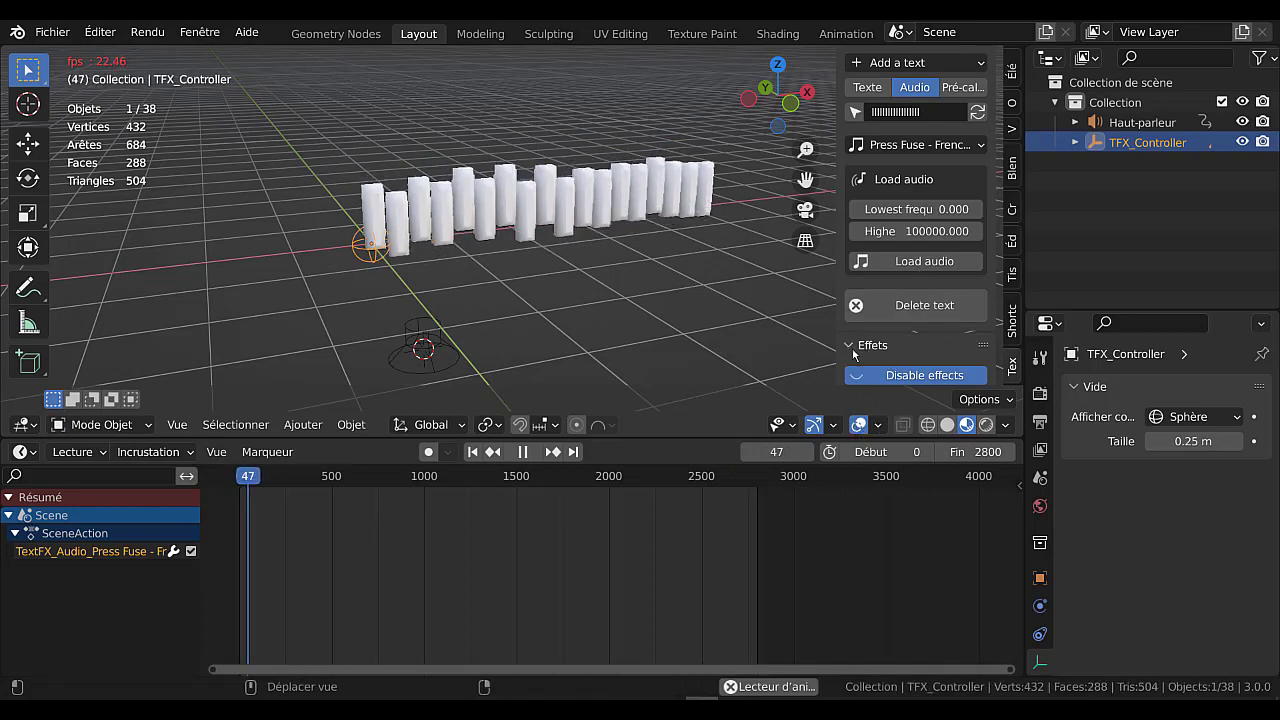
scroll(908, 394, down, 4)
scroll(898, 376, up, 1)
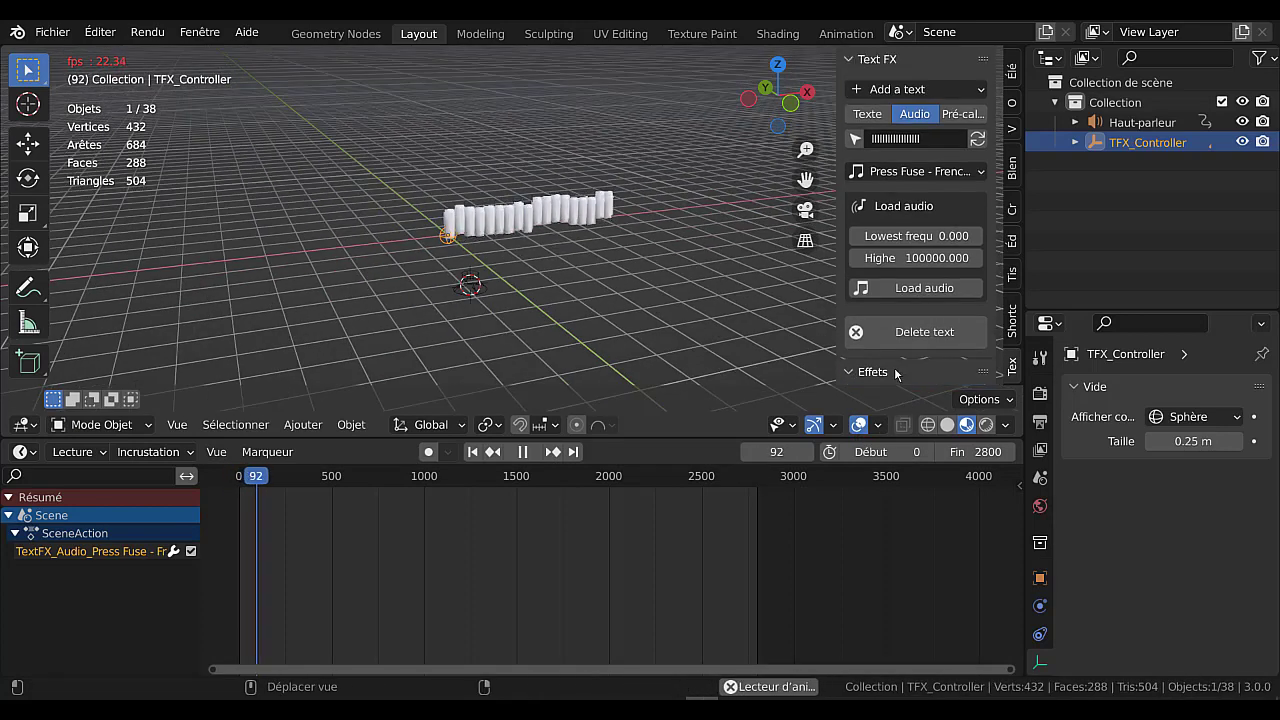
scroll(880, 290, down, 3)
scroll(900, 240, up, 3)
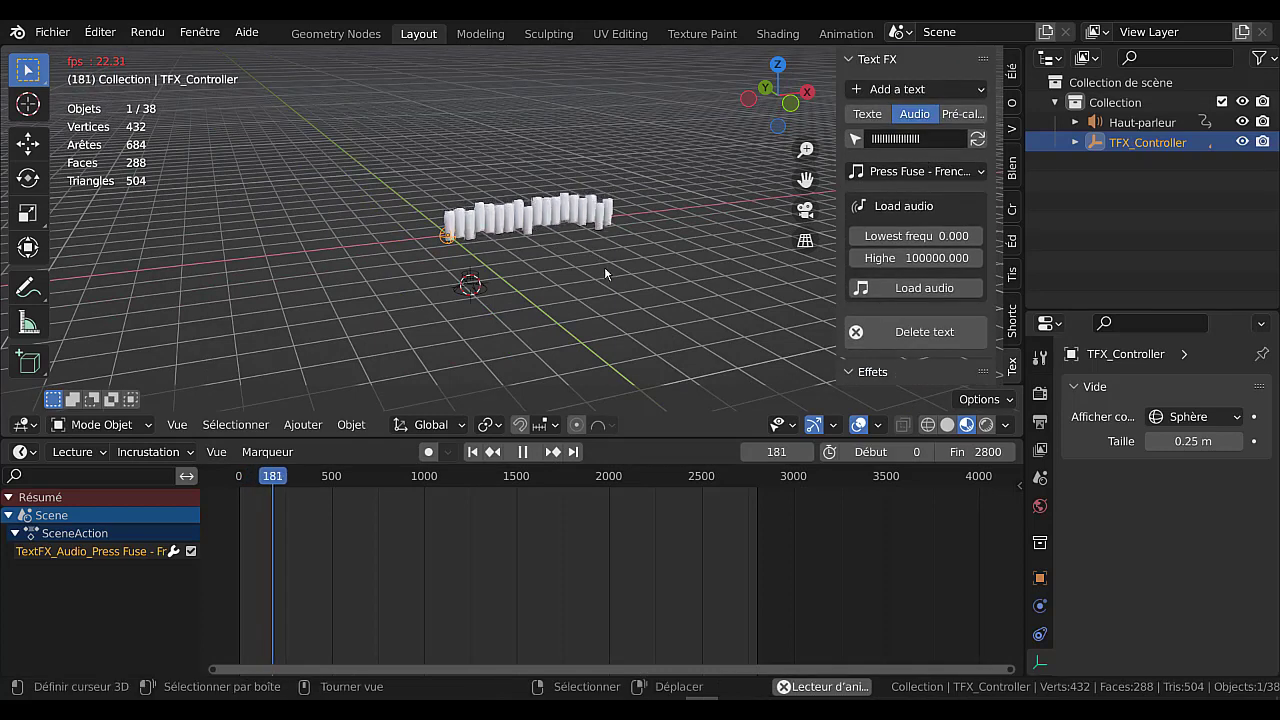
scroll(604, 267, up, 3)
scroll(903, 294, down, 4)
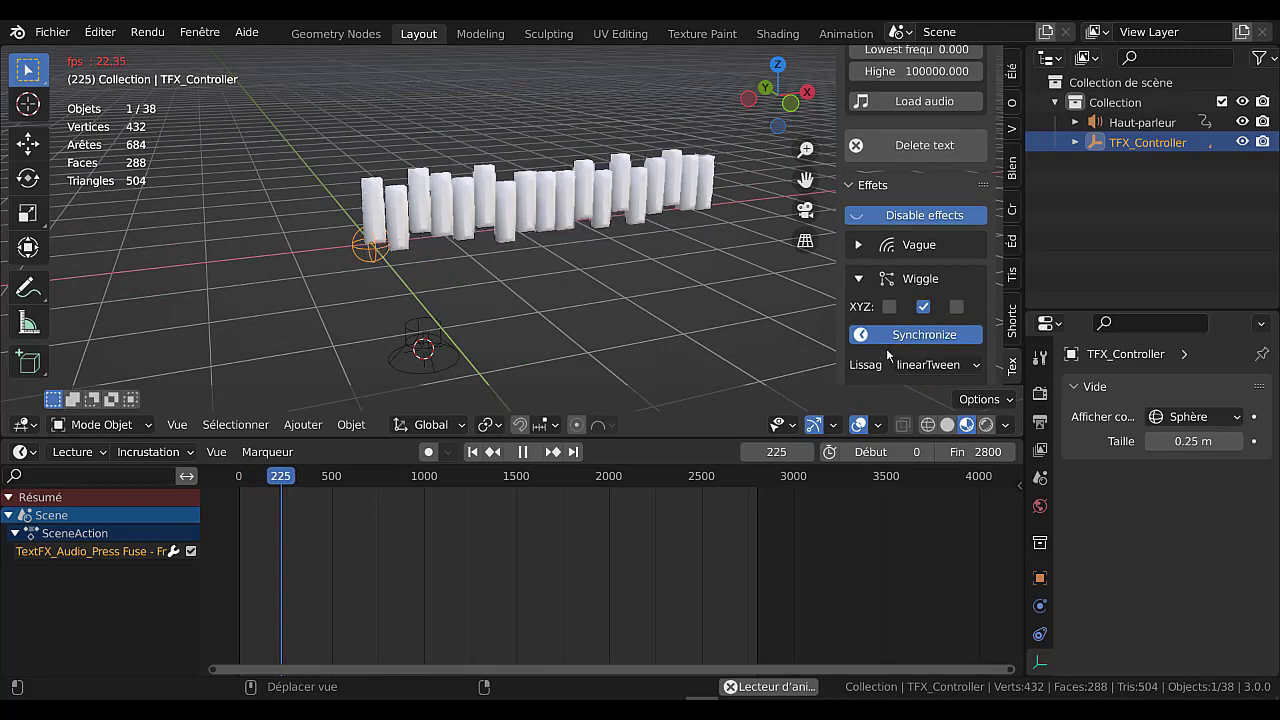
scroll(890, 358, down, 5)
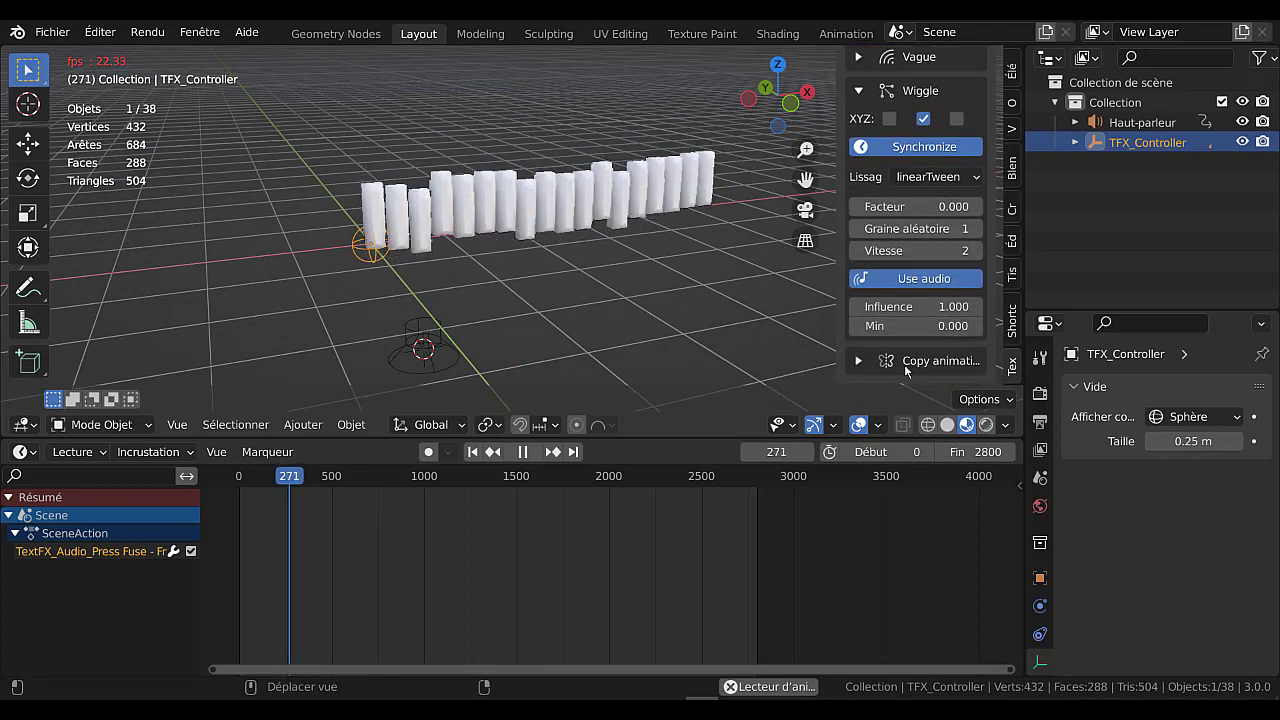
scroll(905, 365, up, 1)
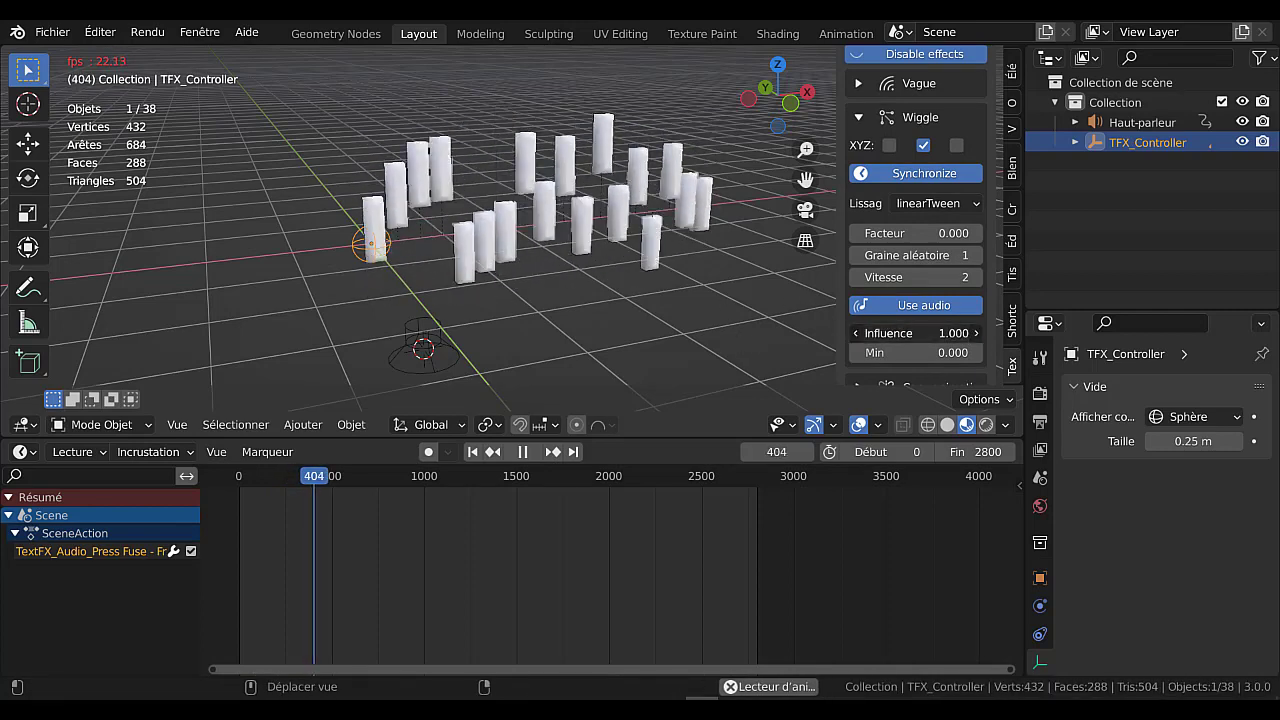
mouse_move(915, 333)
mouse_down()
mouse_move(983, 333)
mouse_move(895, 333)
mouse_up()
scroll(594, 298, down, 3)
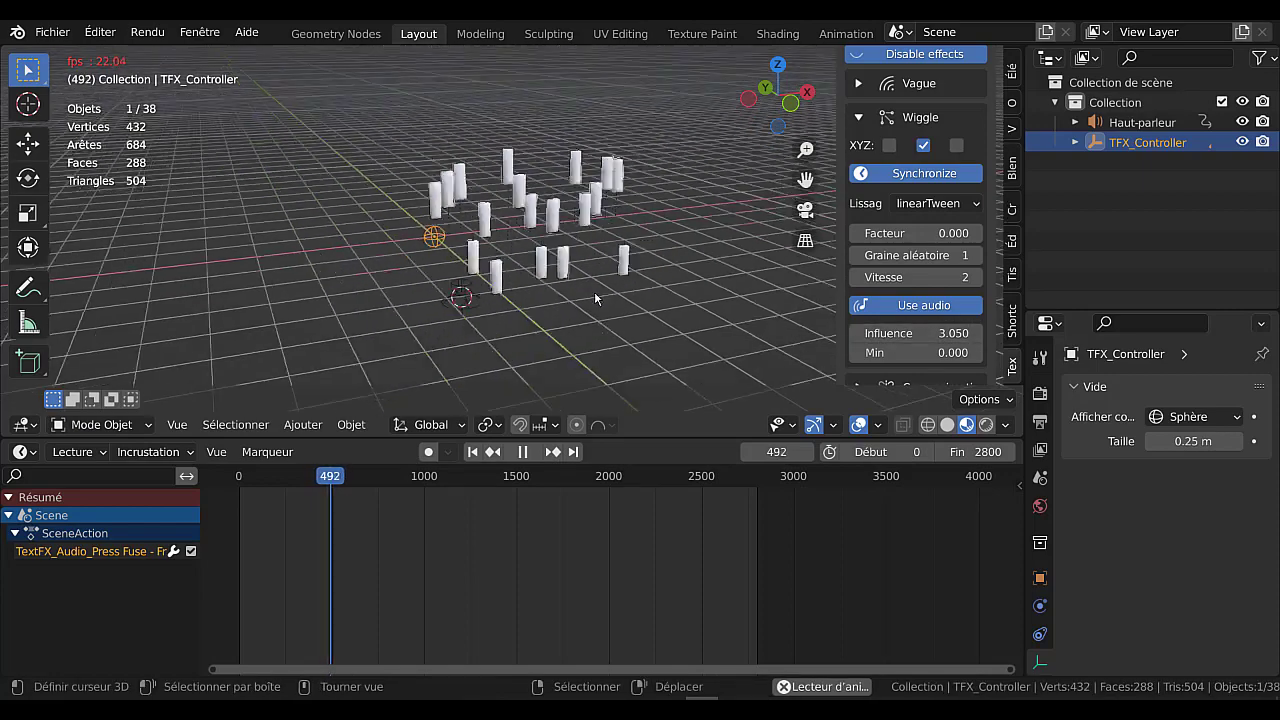
Reduce the Wiggle effect's audio influence to 1.000 during playback.
middle_drag(627, 308, 402, 330)
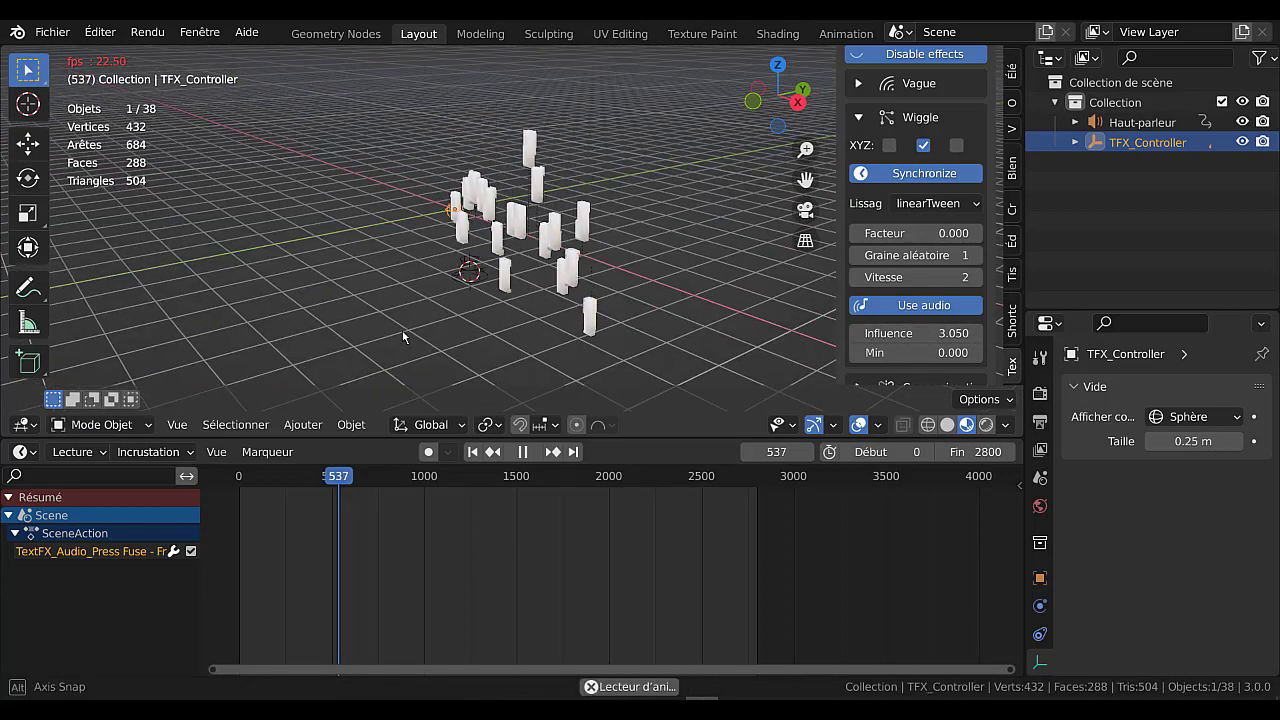
drag(915, 333, 722, 333)
click(931, 333)
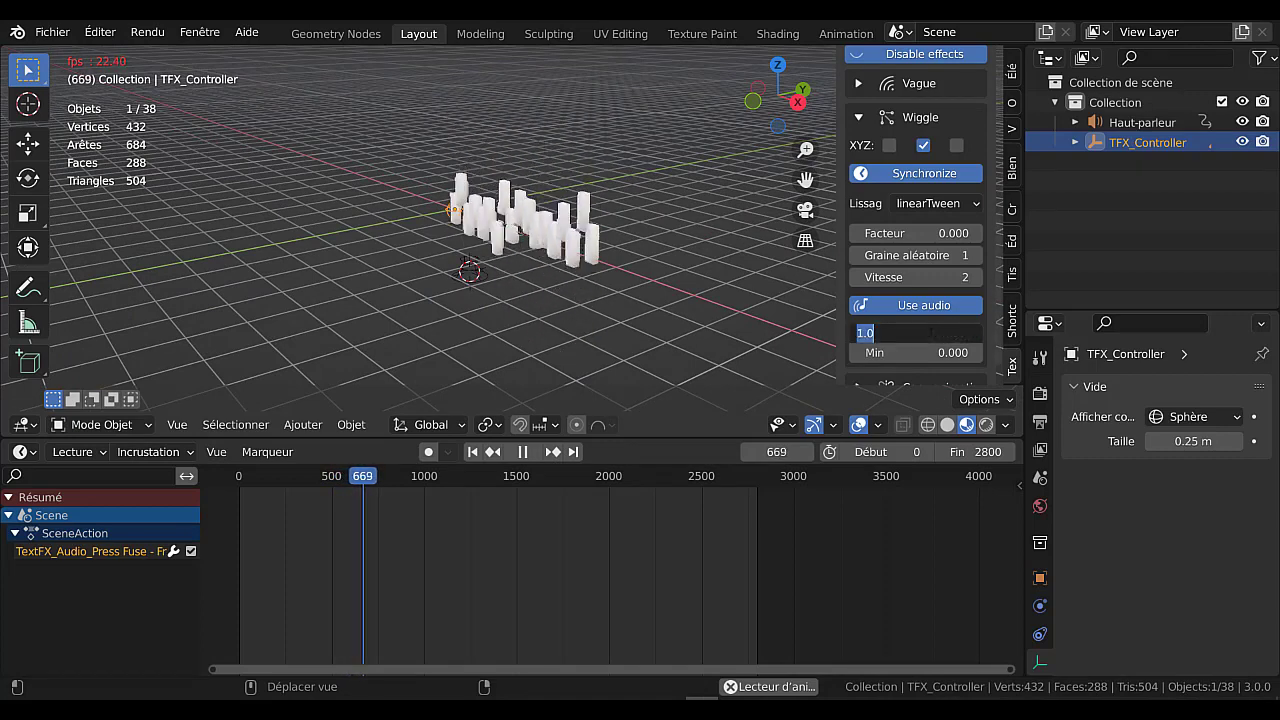
key(Return)
Try a different Wiggle factor during playback and reset it to 0.000.
scroll(910, 318, up, 2)
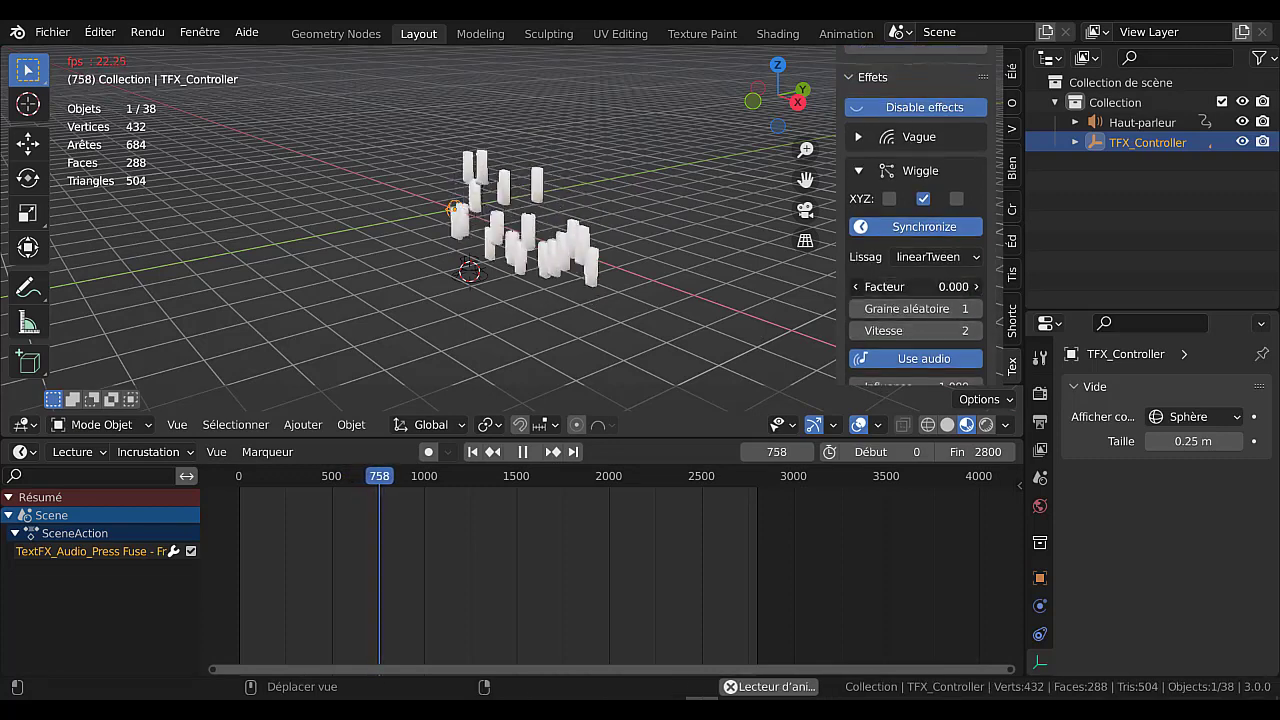
drag(915, 286, 941, 286)
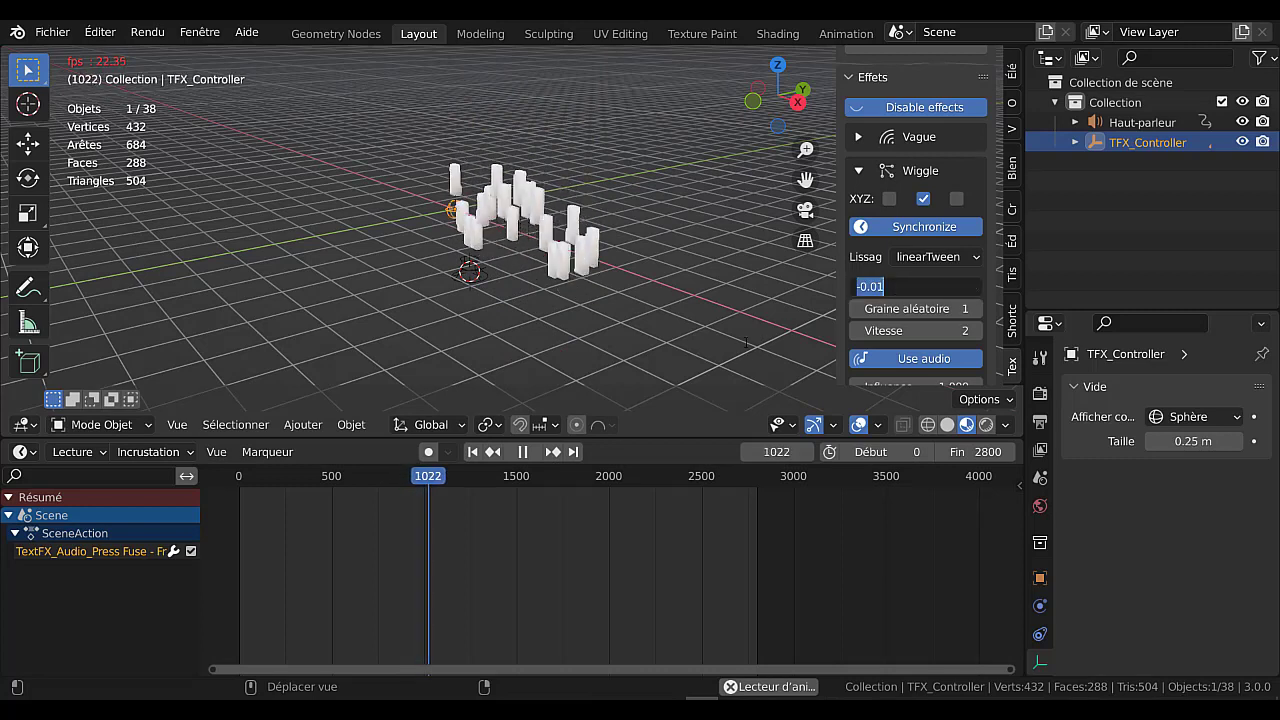
key(Return)
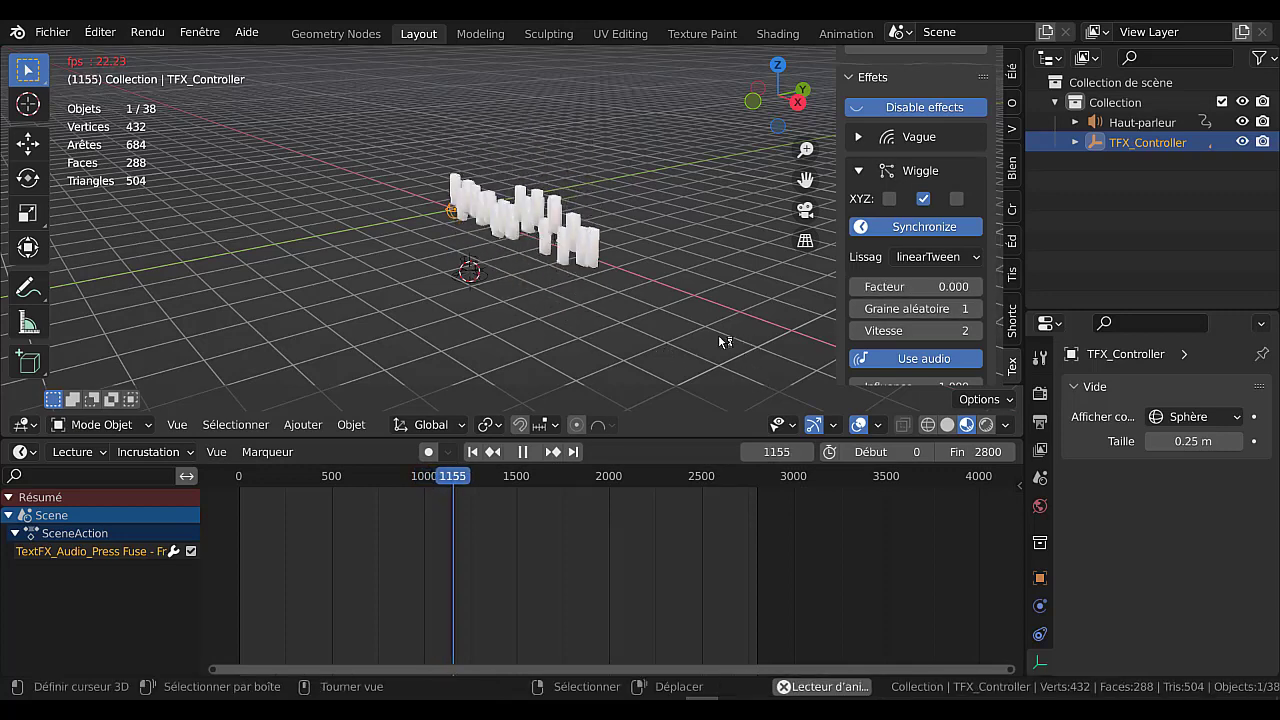
Set the Wiggle effect's random seed to 605 and its speed to 15 during playback.
middle_drag(718, 334, 724, 340)
scroll(750, 339, up, 2)
scroll(764, 338, up, 2)
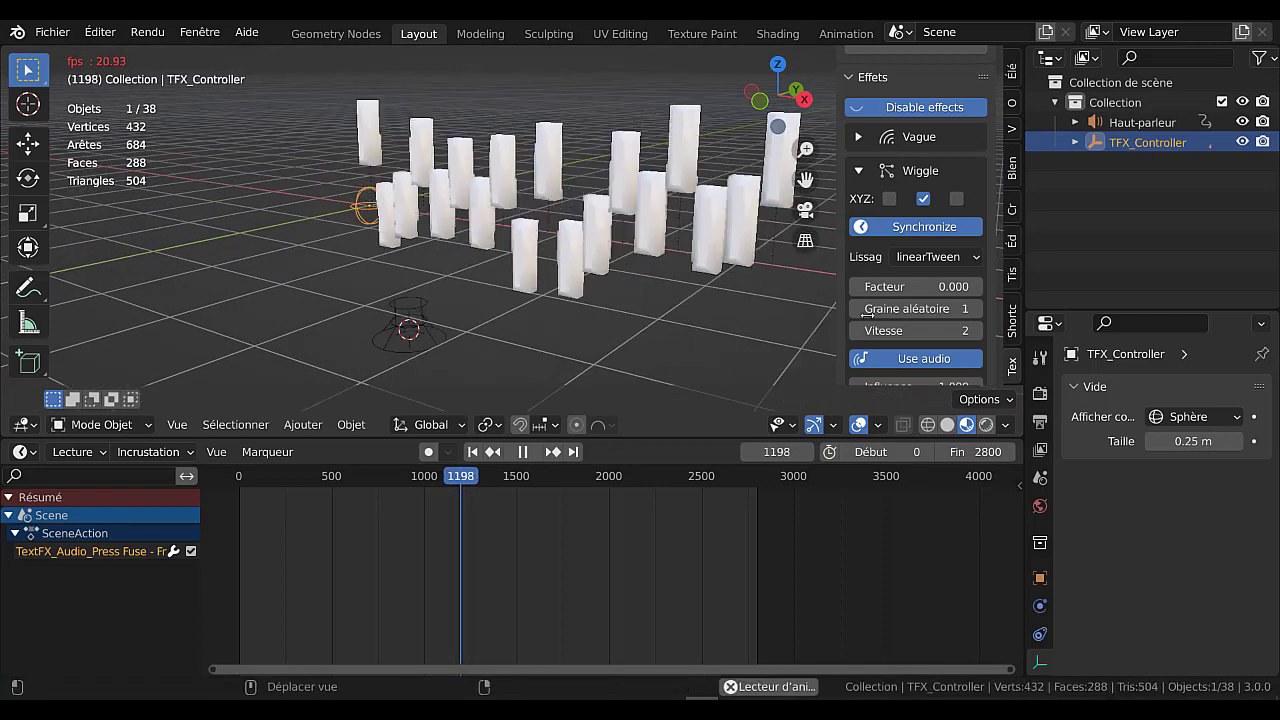
drag(915, 308, 1170, 308)
scroll(730, 362, down, 3)
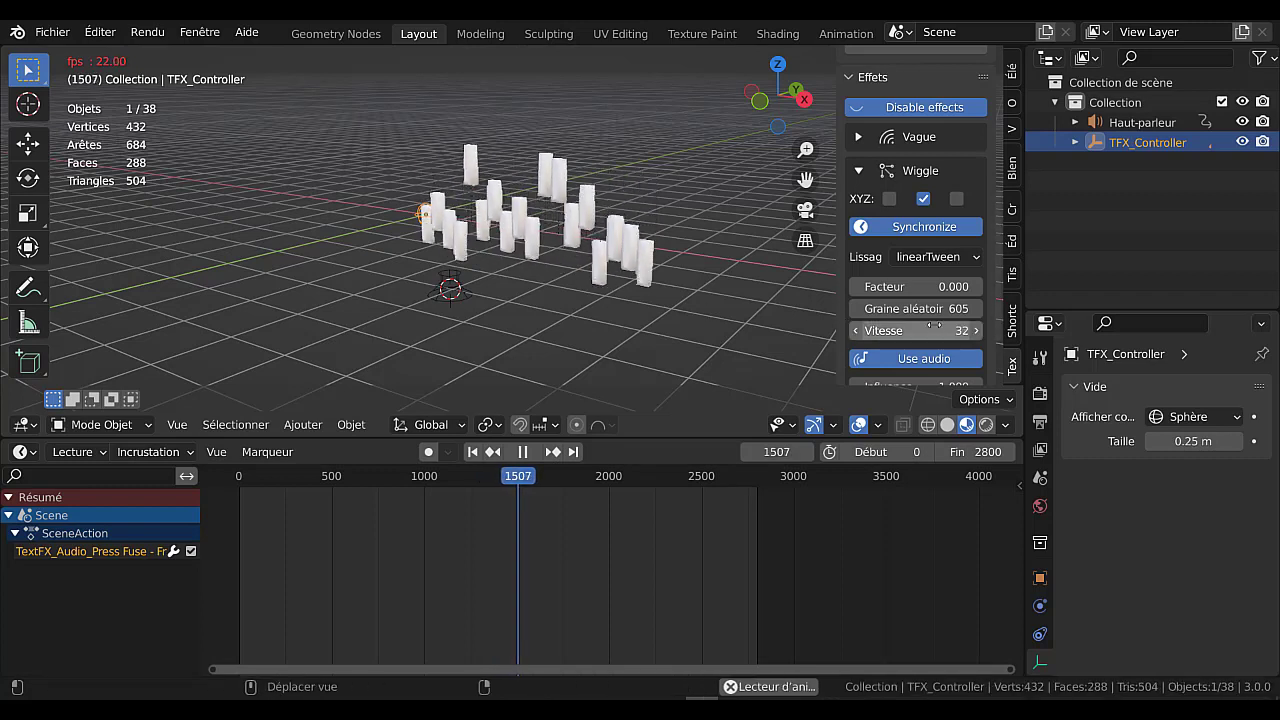
drag(911, 330, 876, 330)
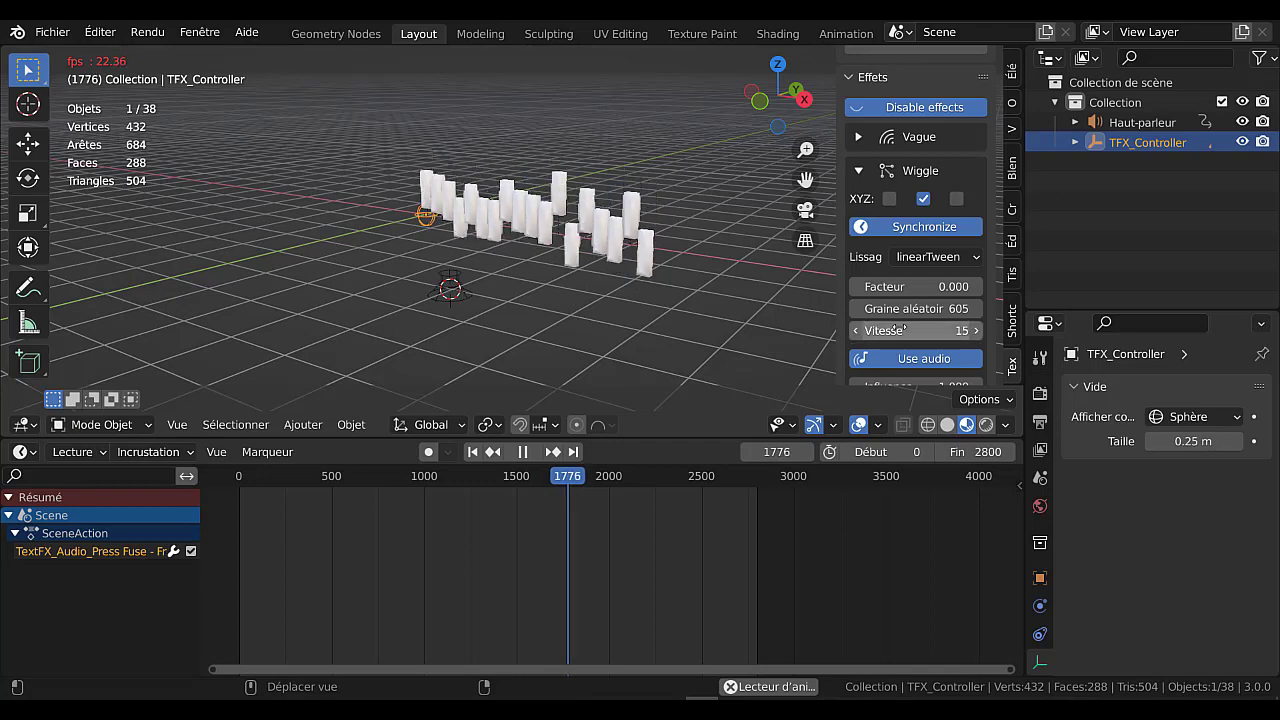
Replay the animation from its start and near its end, and set the Wiggle speed to 5.
click(228, 570)
middle_drag(642, 291, 671, 299)
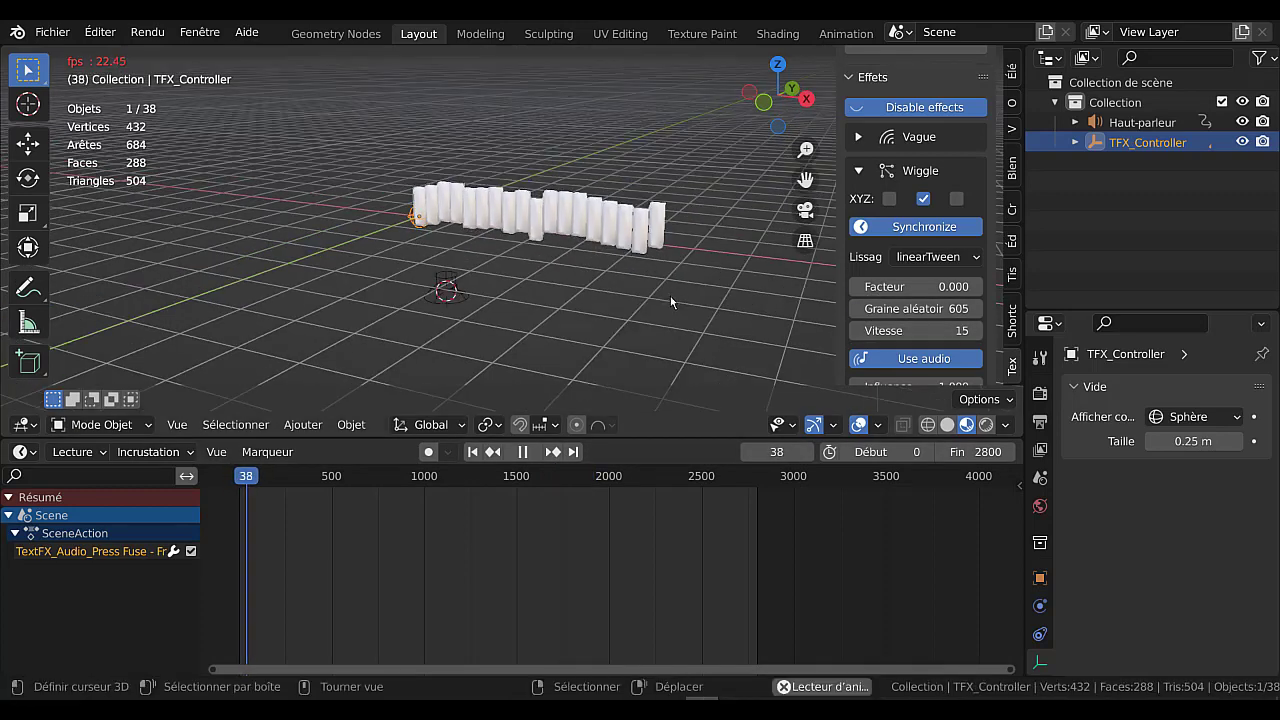
scroll(671, 299, up, 2)
drag(726, 542, 743, 565)
click(685, 561)
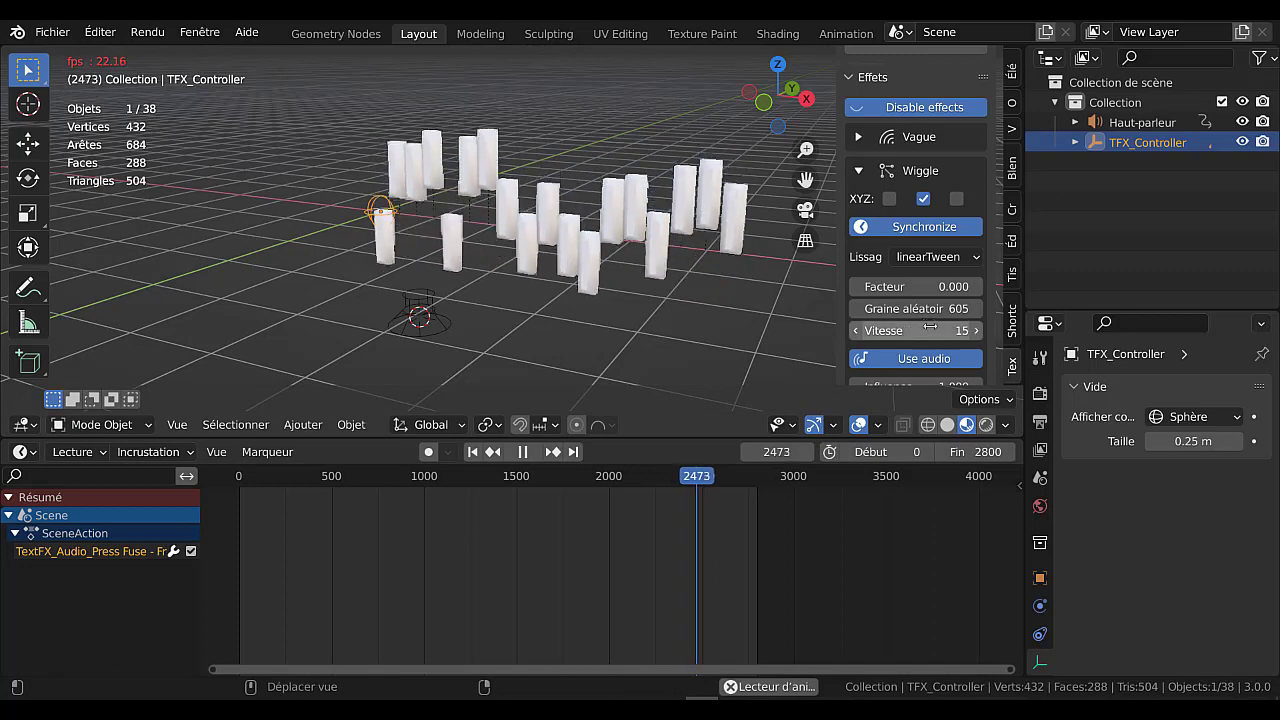
mouse_move(930, 328)
mouse_down()
mouse_move(802, 329)
mouse_move(930, 329)
mouse_up()
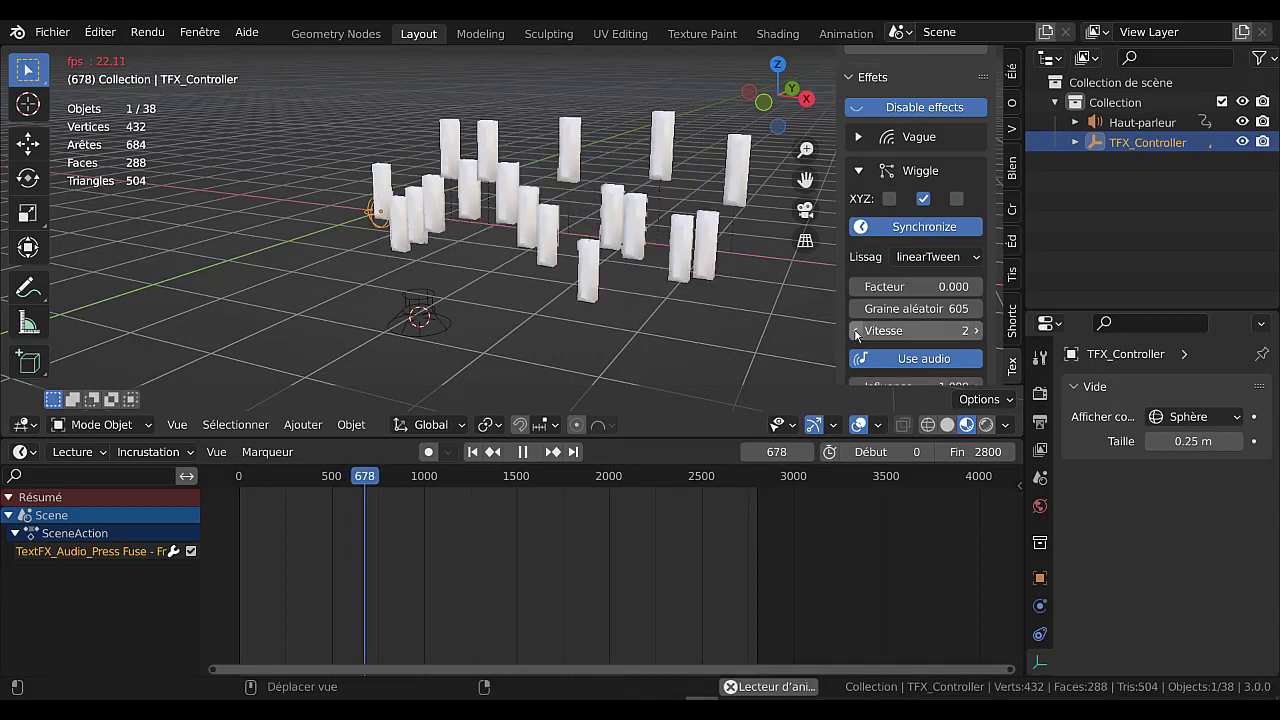
click(975, 330)
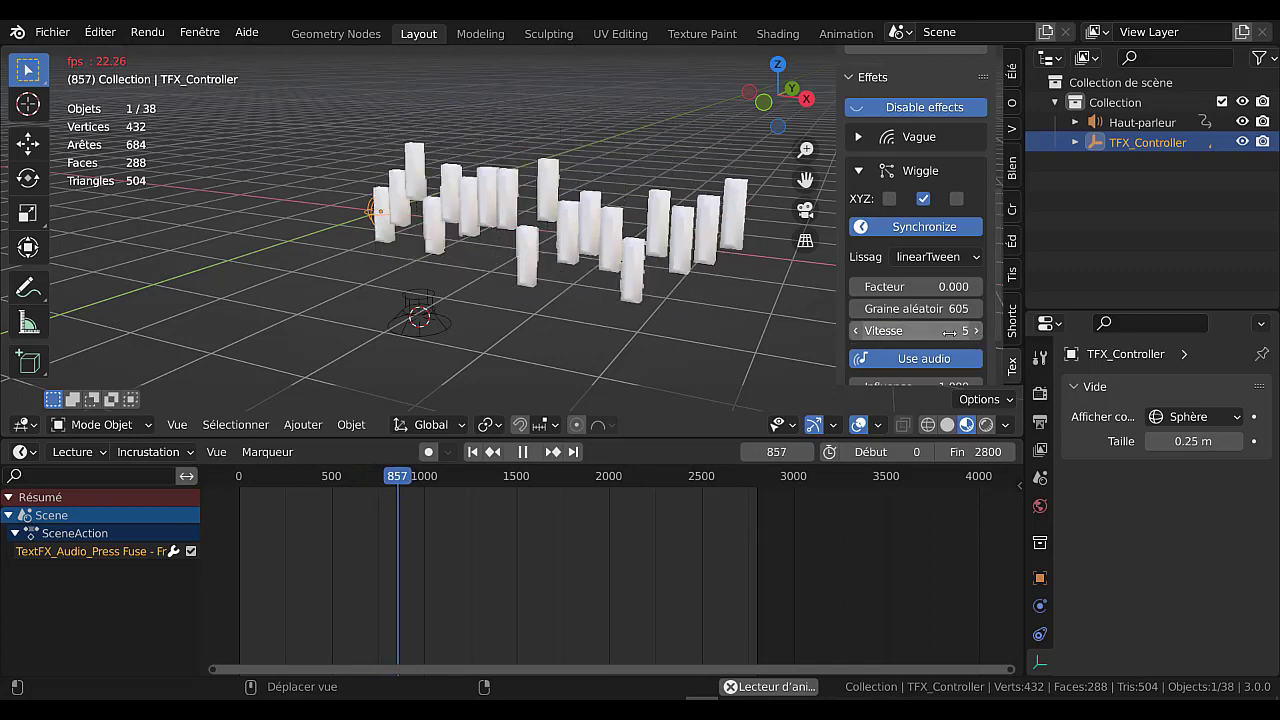
scroll(975, 312, down, 2)
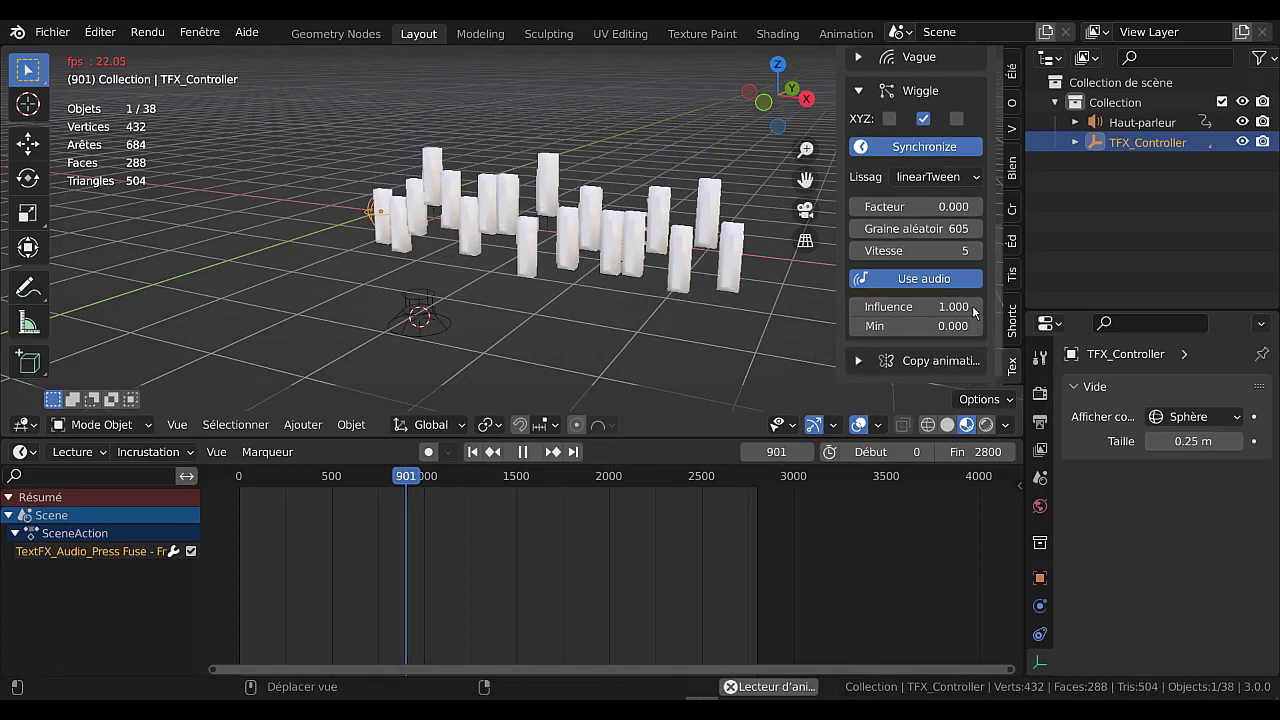
scroll(935, 350, up, 3)
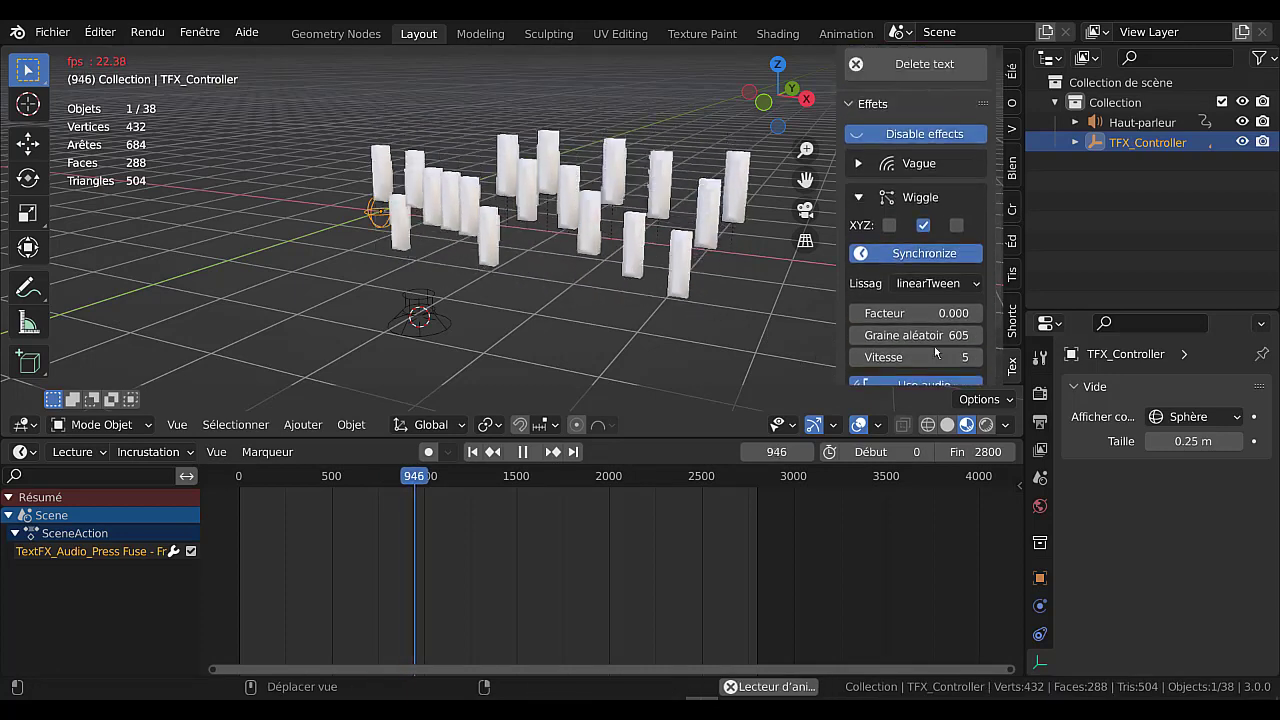
scroll(935, 350, up, 1)
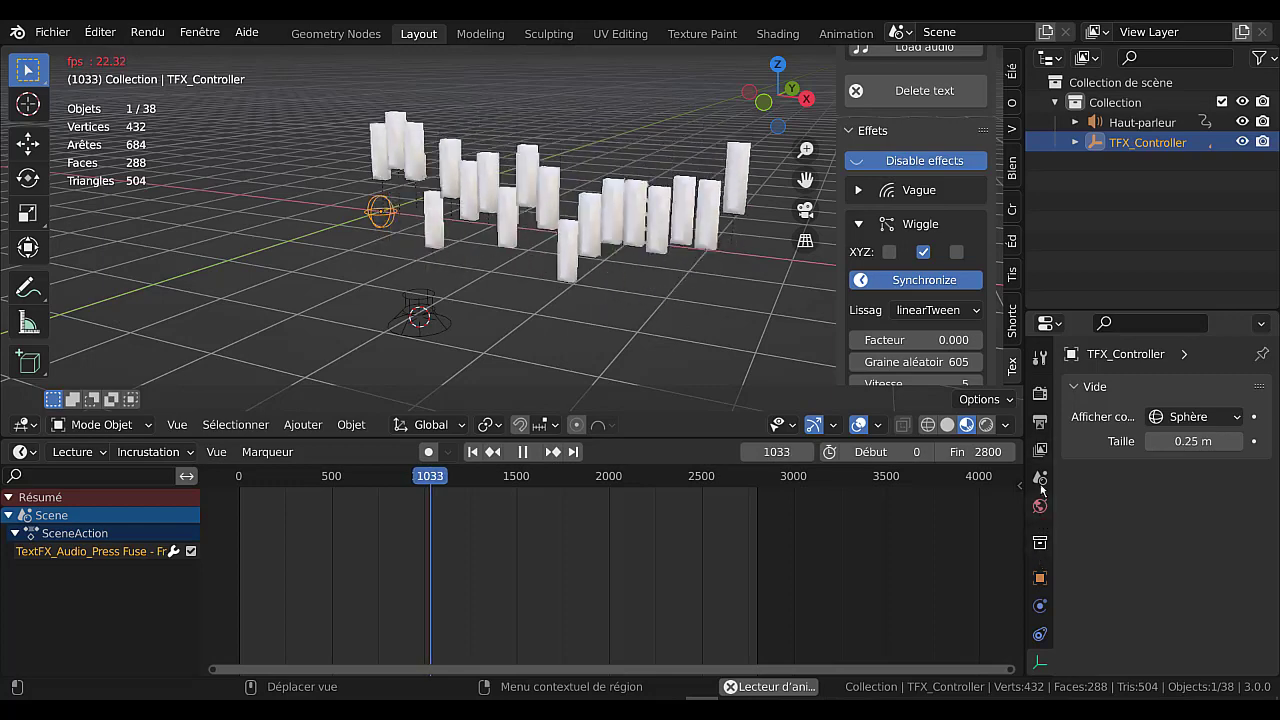
Switch the scene's render engine to Workbench.
click(1040, 395)
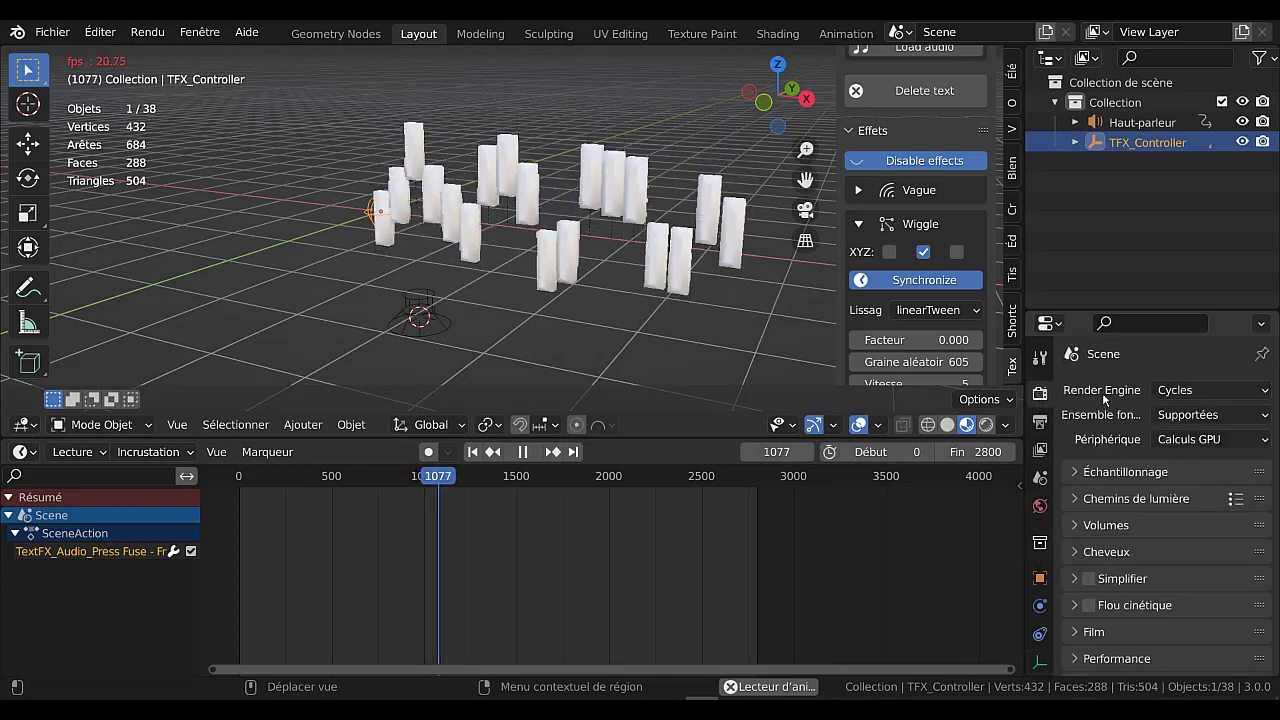
click(1190, 390)
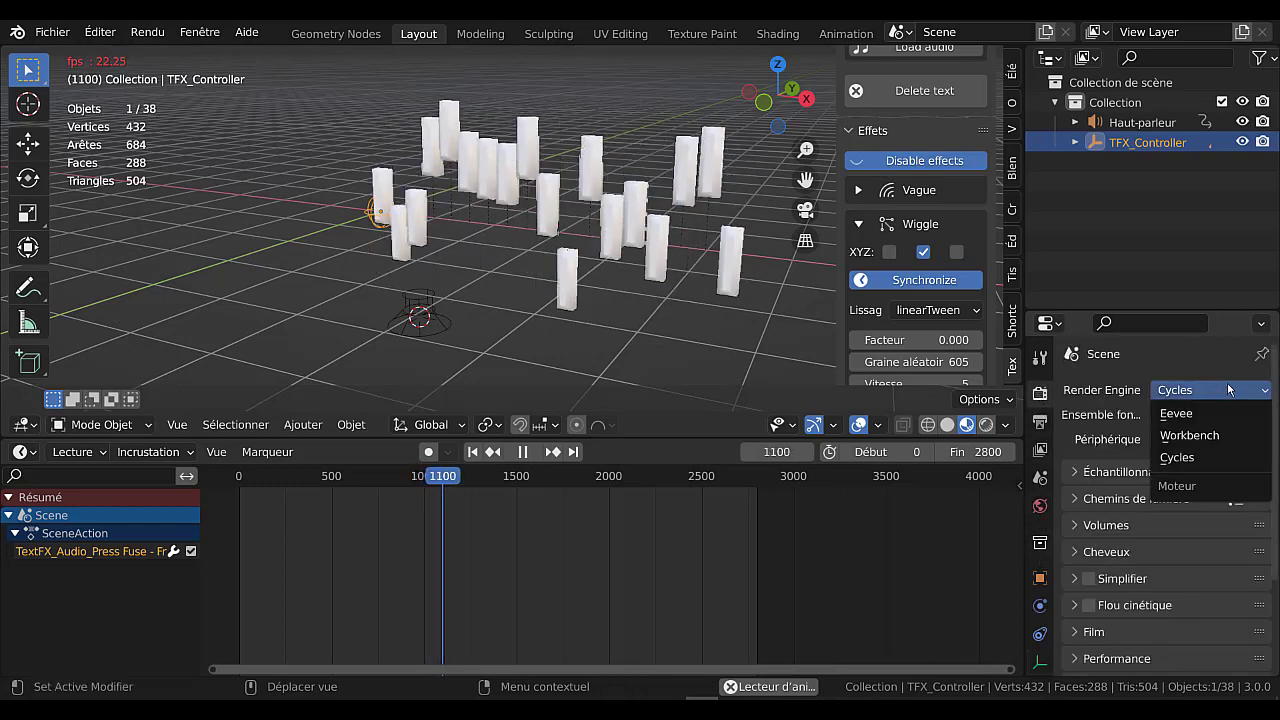
click(1190, 435)
Widen the properties editor, set the Workbench colour mode to Random, and display the viewport in rendered shading.
scroll(1150, 500, down, 4)
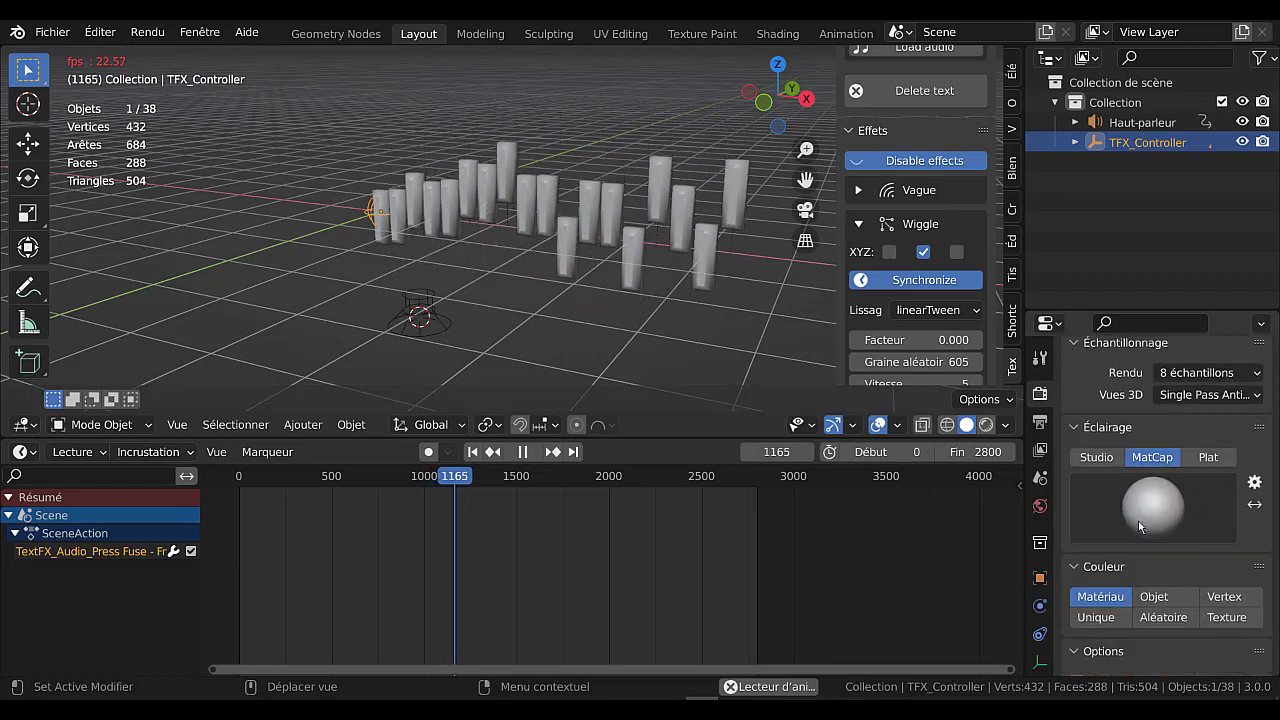
drag(1021, 499, 915, 500)
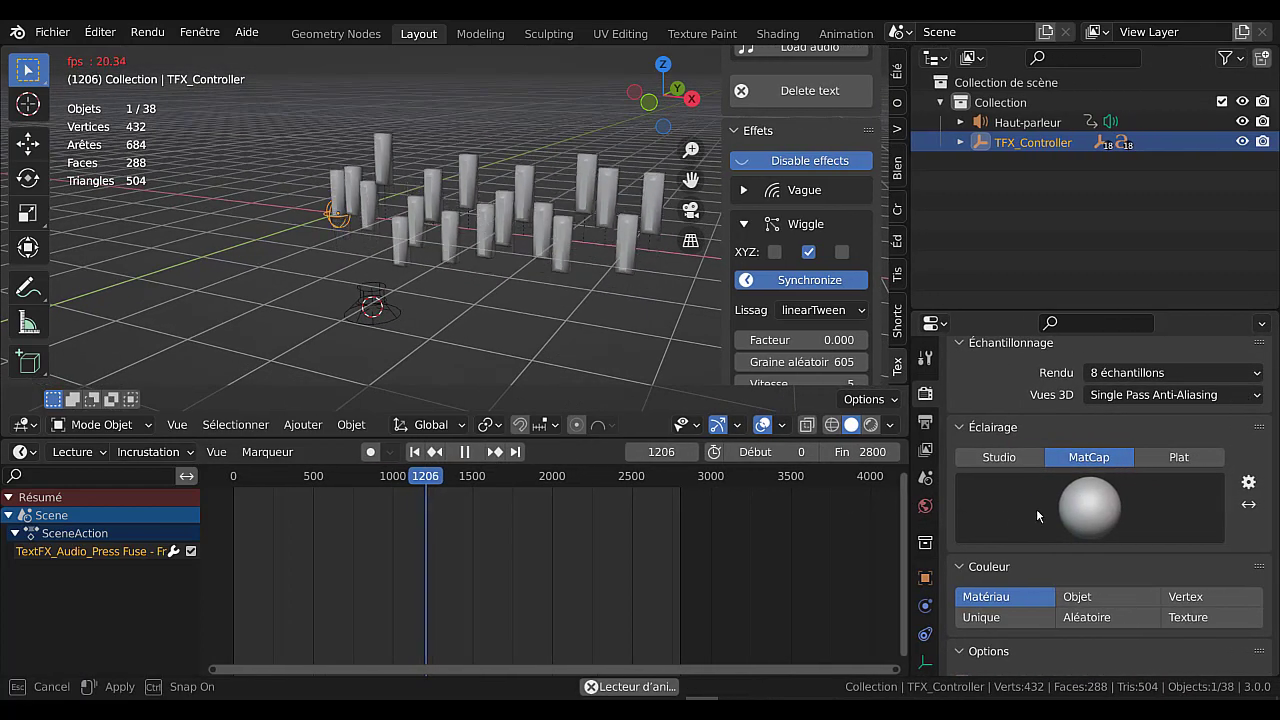
scroll(1049, 522, down, 4)
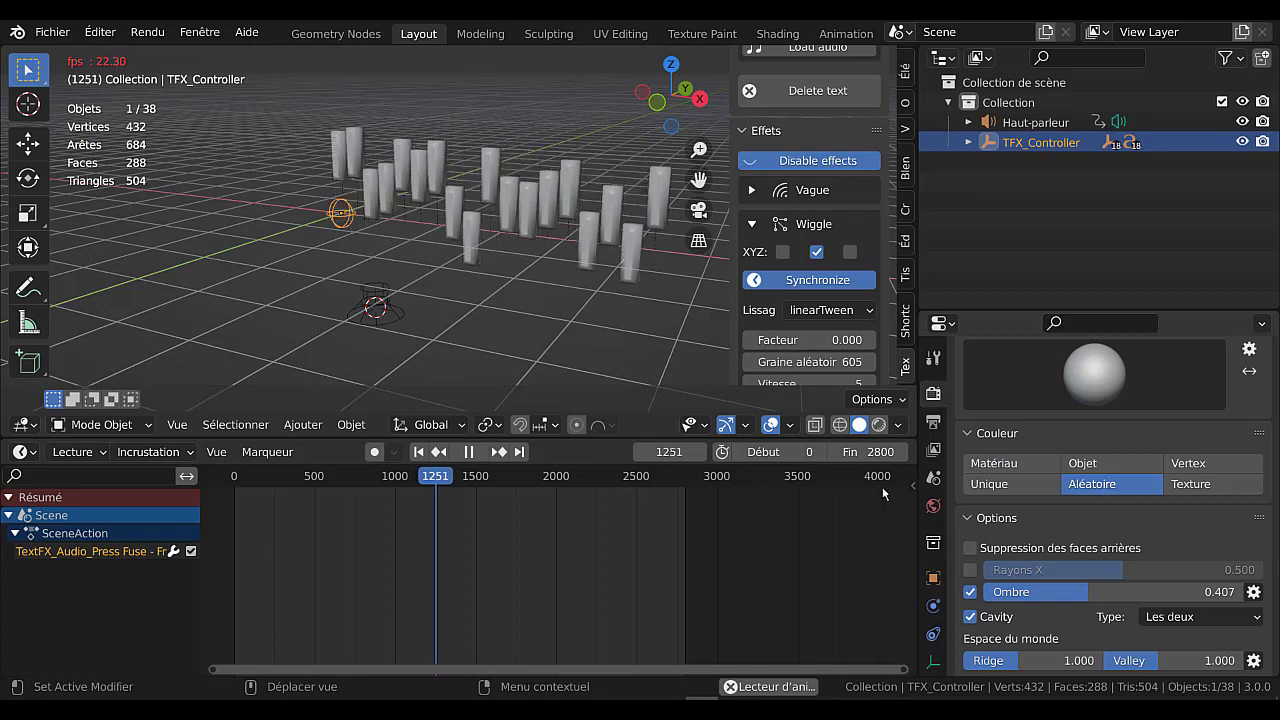
click(878, 424)
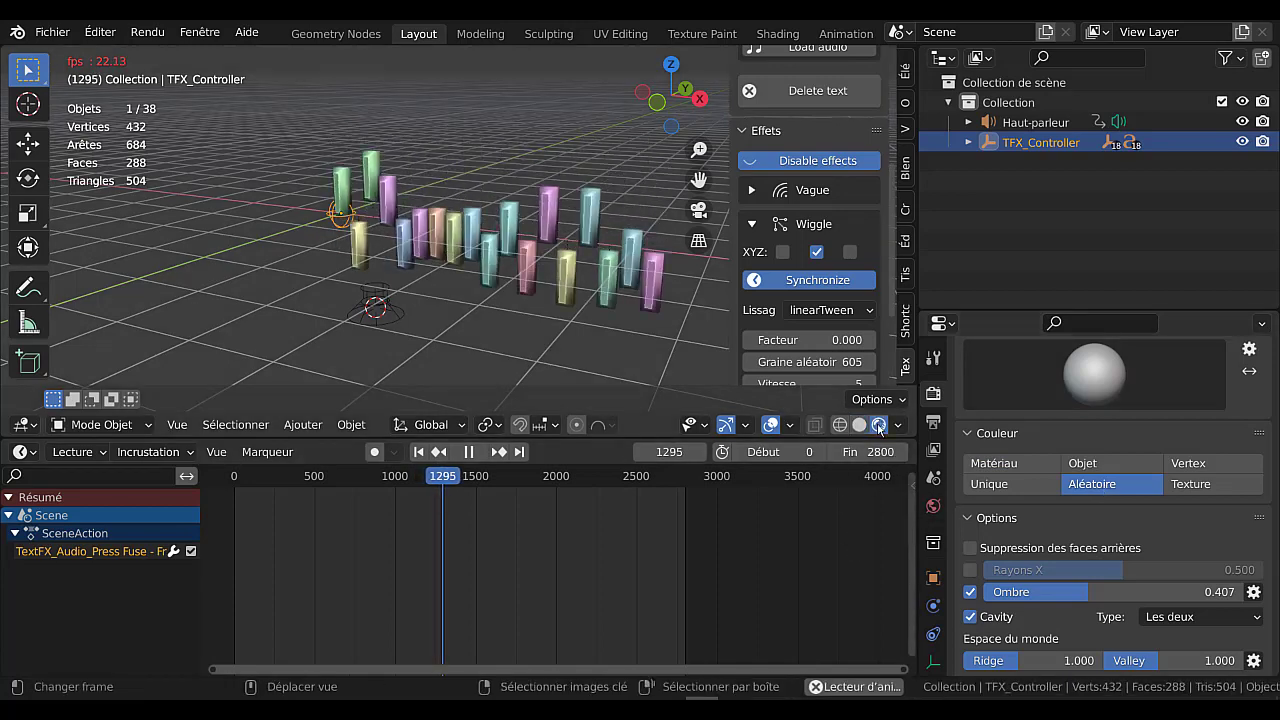
Strengthen the cavity shading with world-space ridge 2.386 and valley 2.500, and screen-space ridge and valley 2.000.
scroll(642, 350, up, 3)
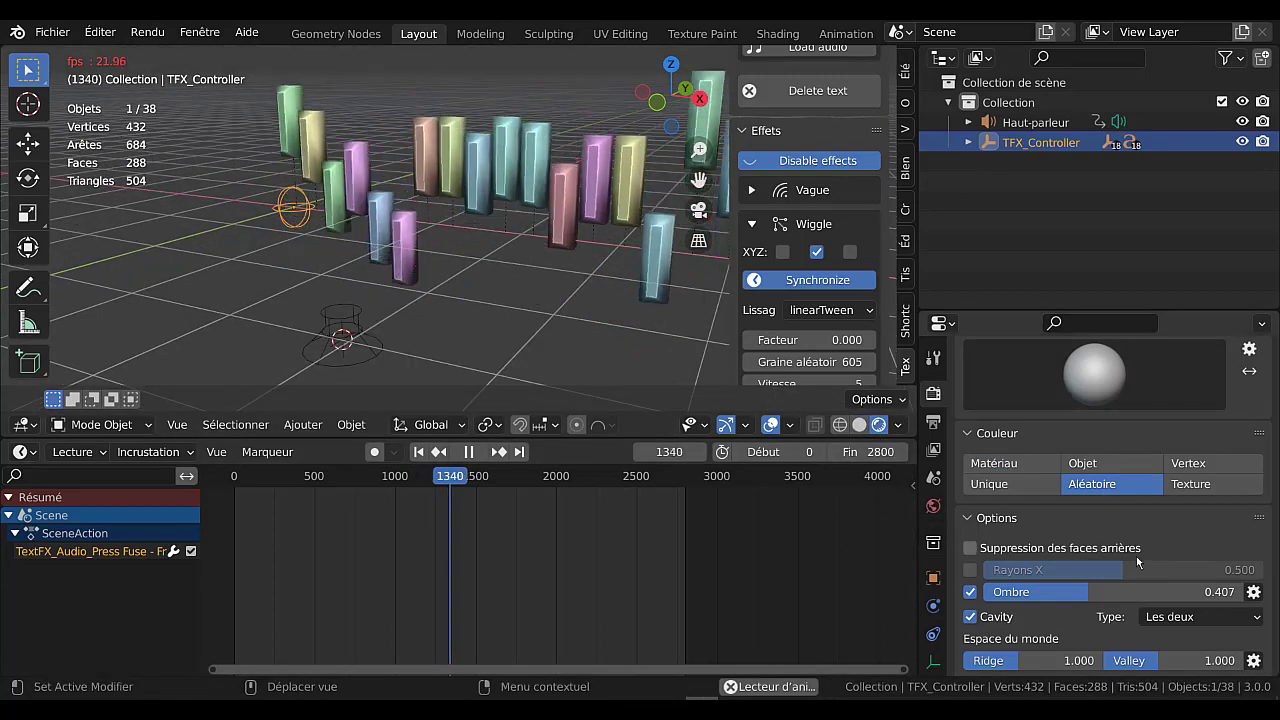
scroll(1137, 563, down, 3)
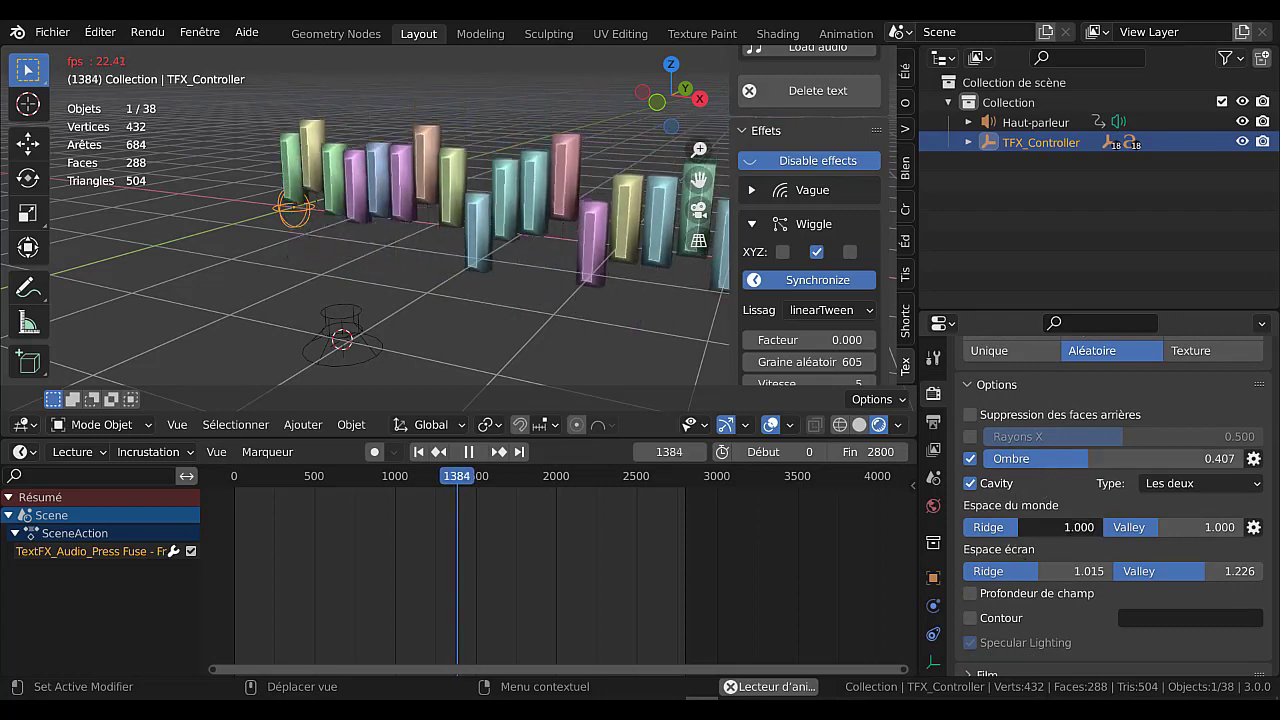
drag(1018, 527, 1244, 527)
drag(1046, 572, 1112, 572)
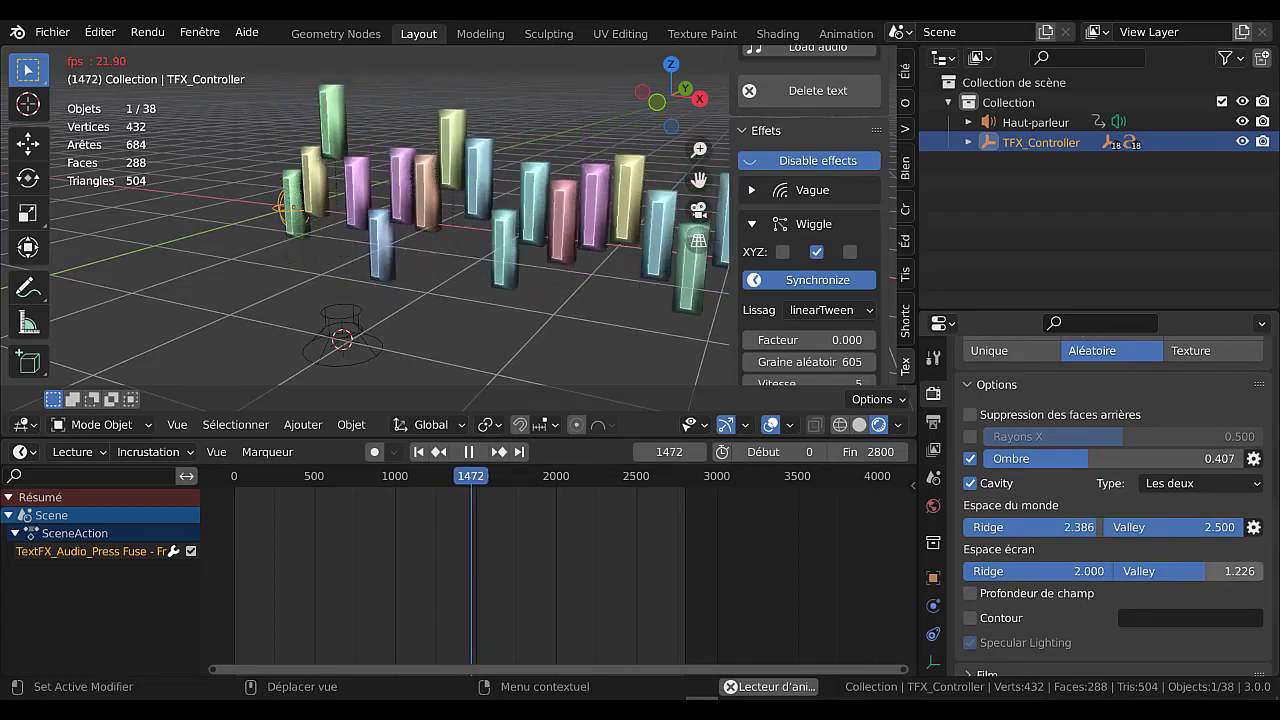
Light the bars with the pearly silver MatCap that has a bright central ring, and narrow the properties editor again.
scroll(1162, 410, up, 5)
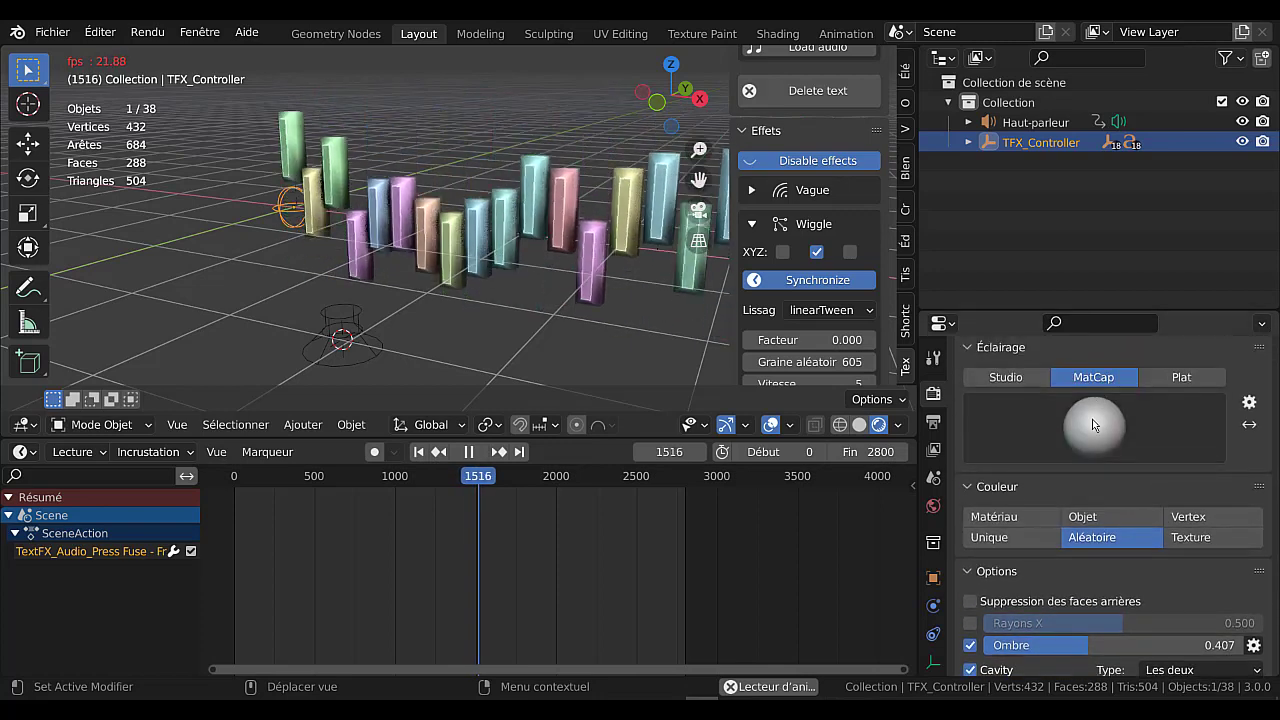
click(1093, 425)
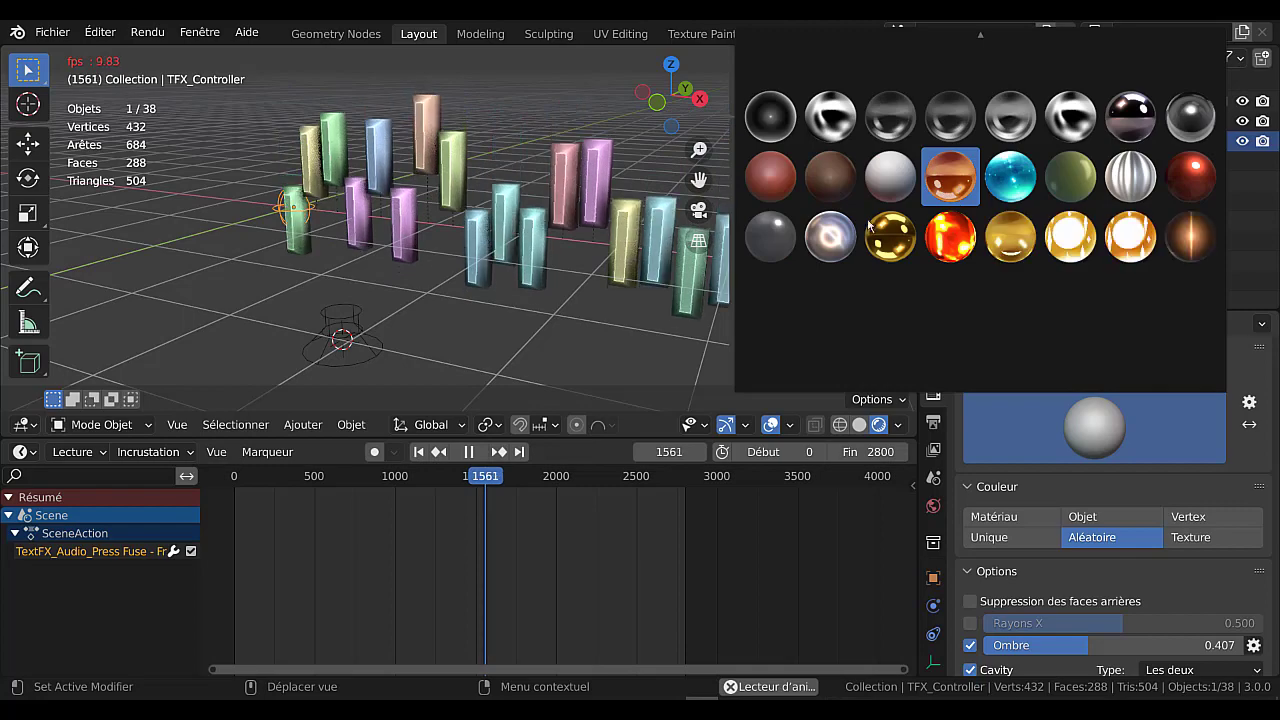
click(830, 236)
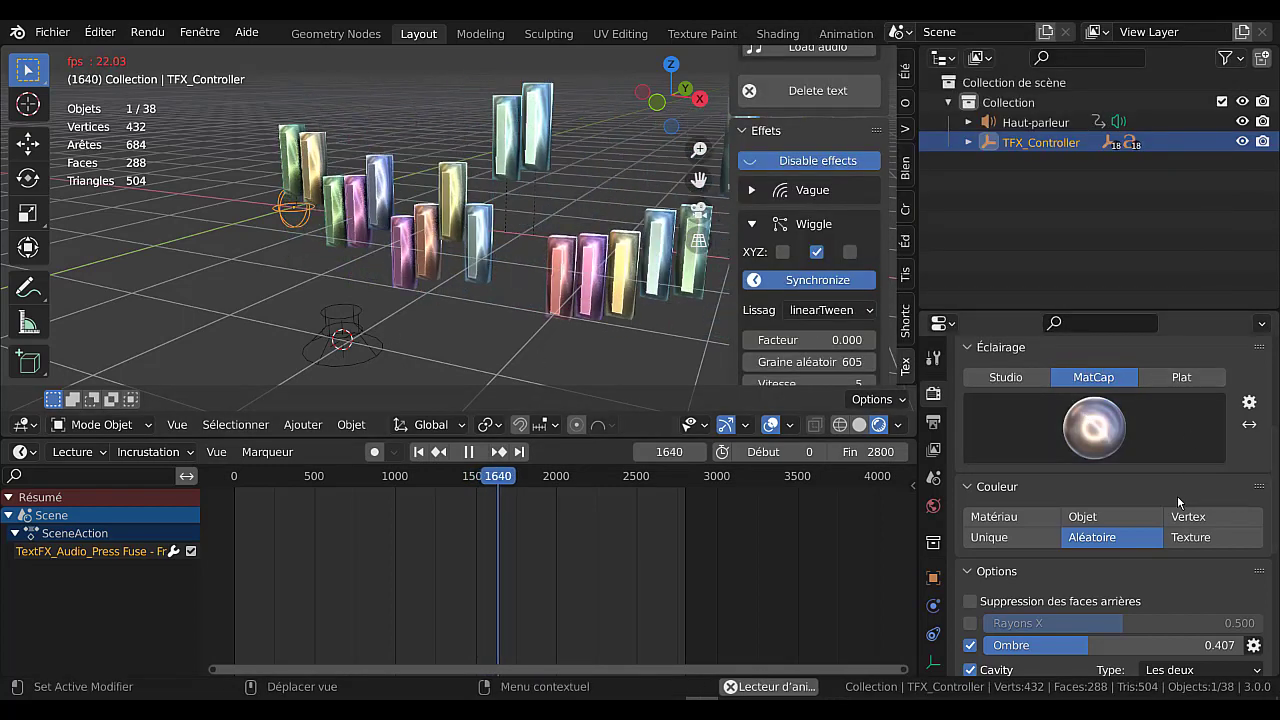
scroll(1175, 494, down, 3)
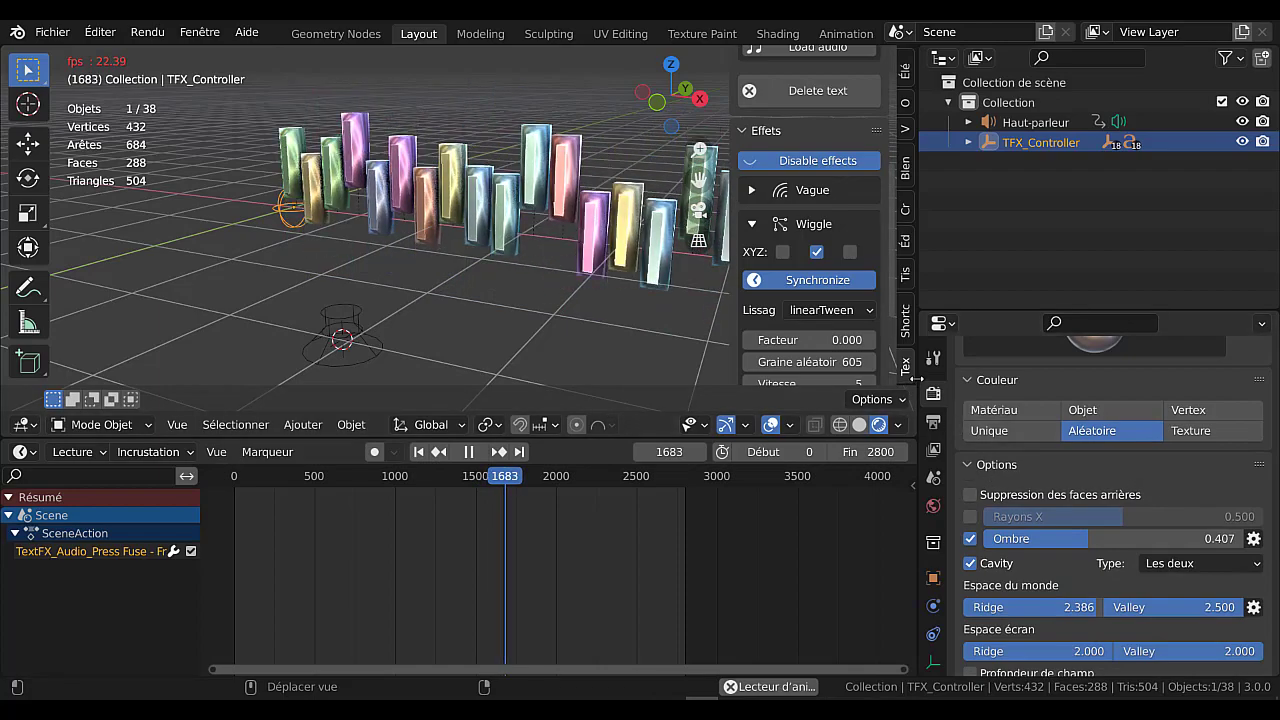
drag(915, 378, 1058, 378)
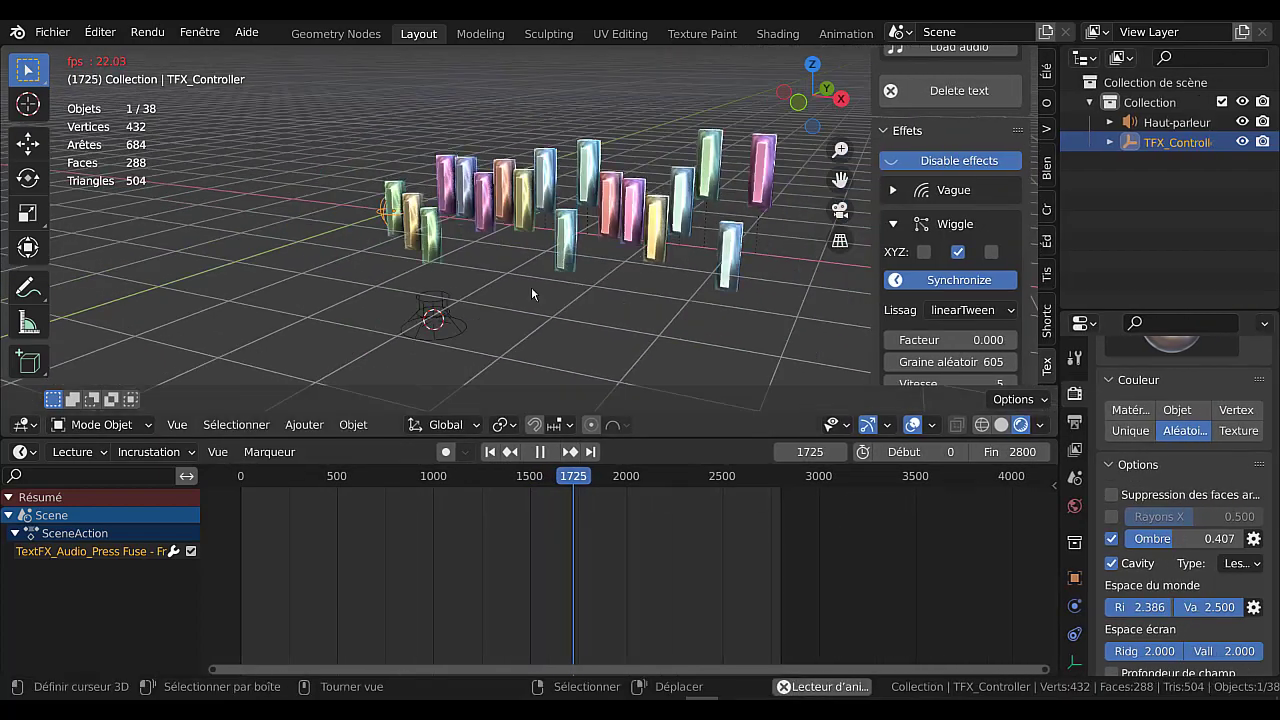
Try the Object and Single colour modes on the bars up close, and return to Random.
middle_drag(531, 288, 606, 280)
scroll(606, 280, up, 4)
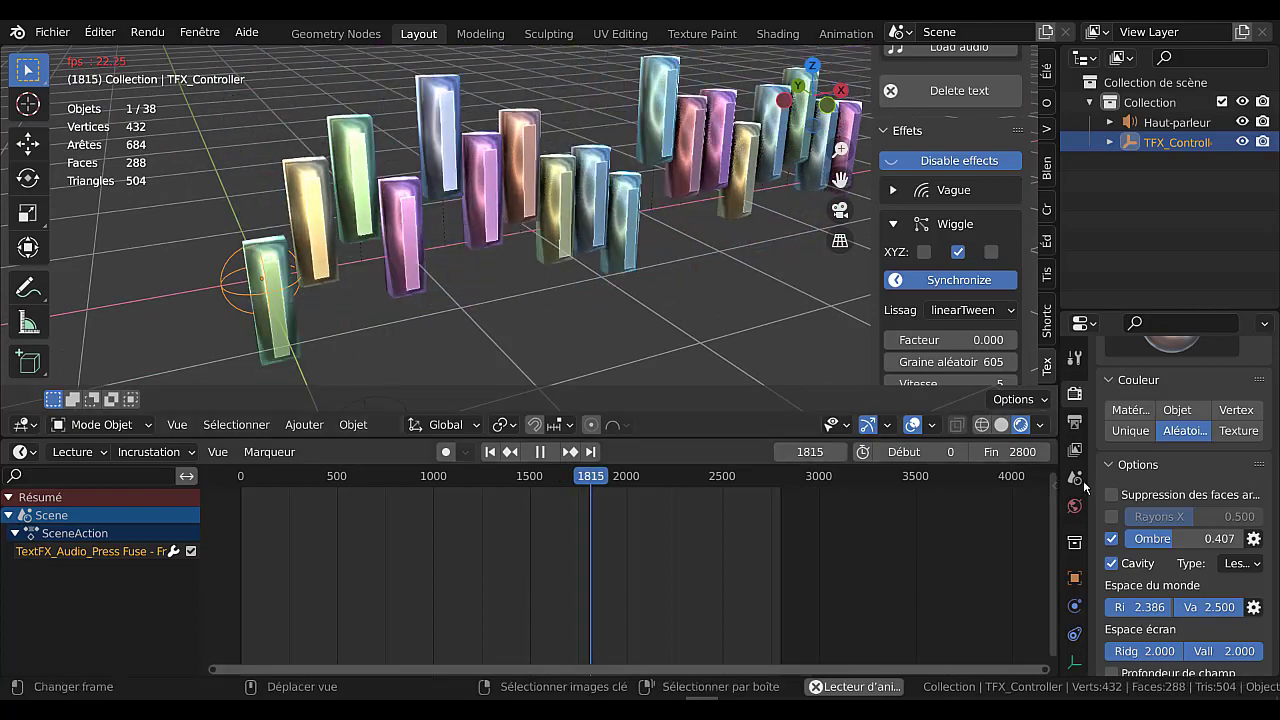
click(1177, 410)
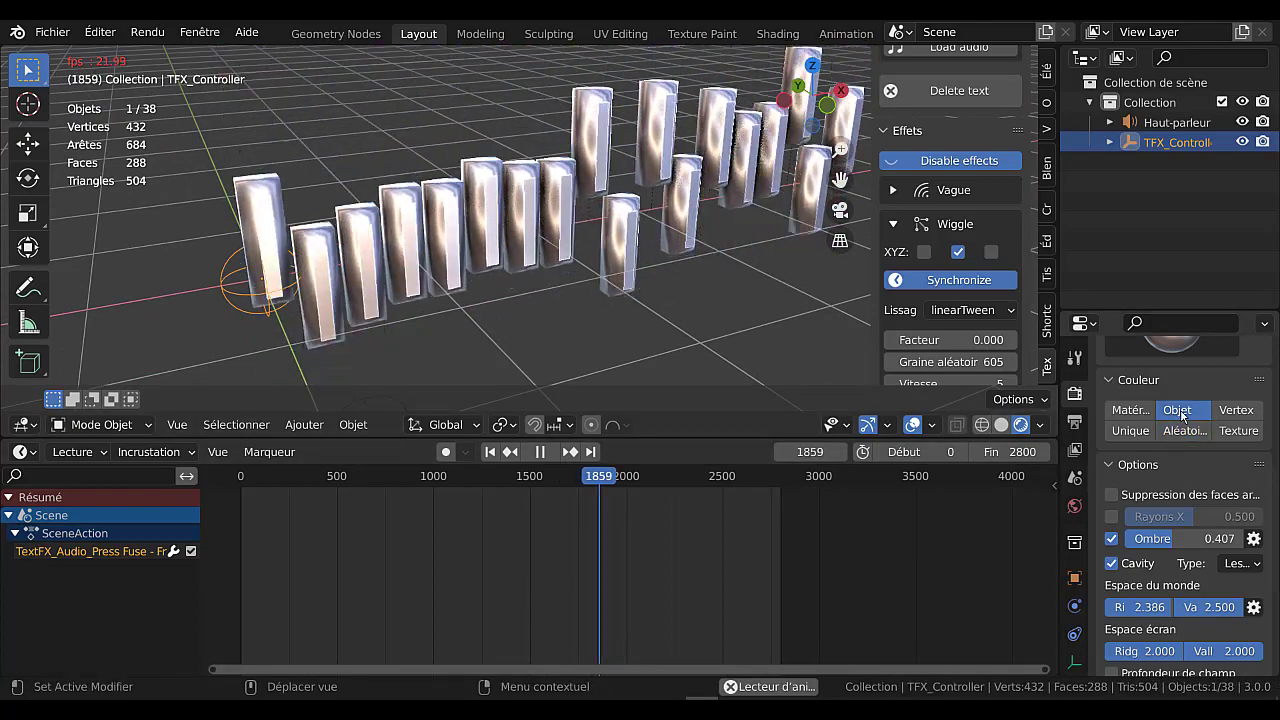
click(1130, 430)
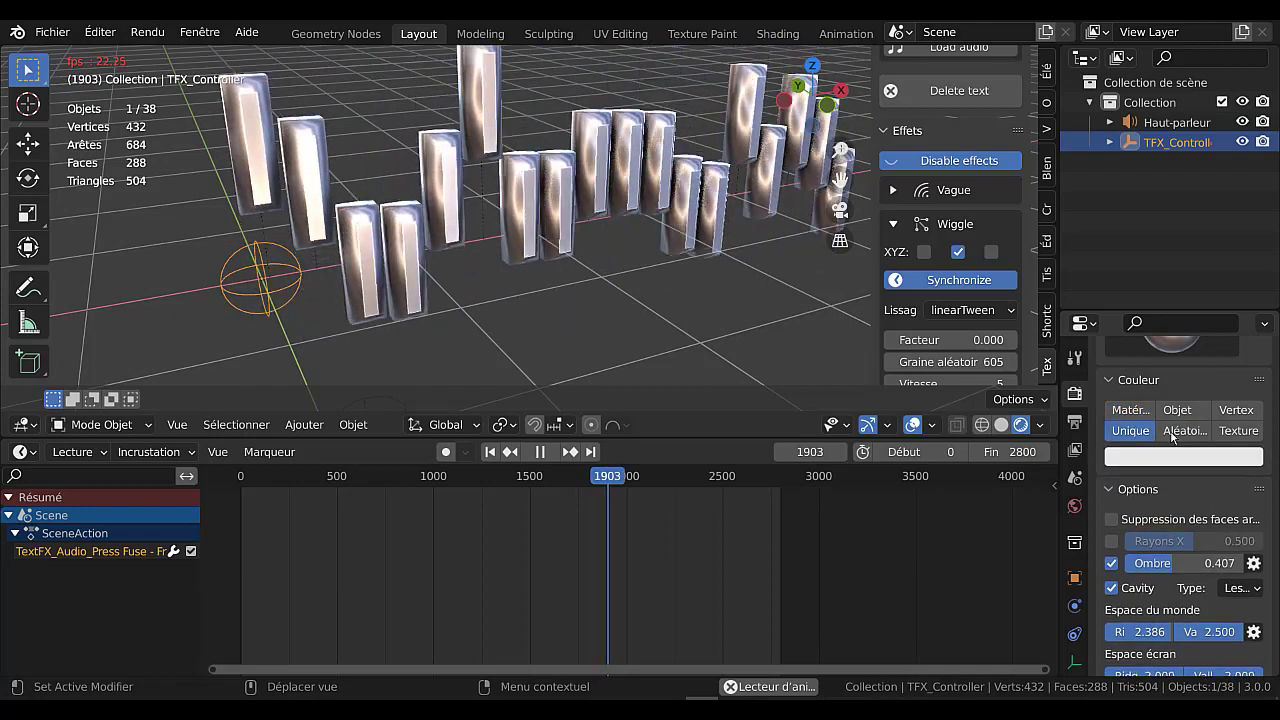
click(1178, 432)
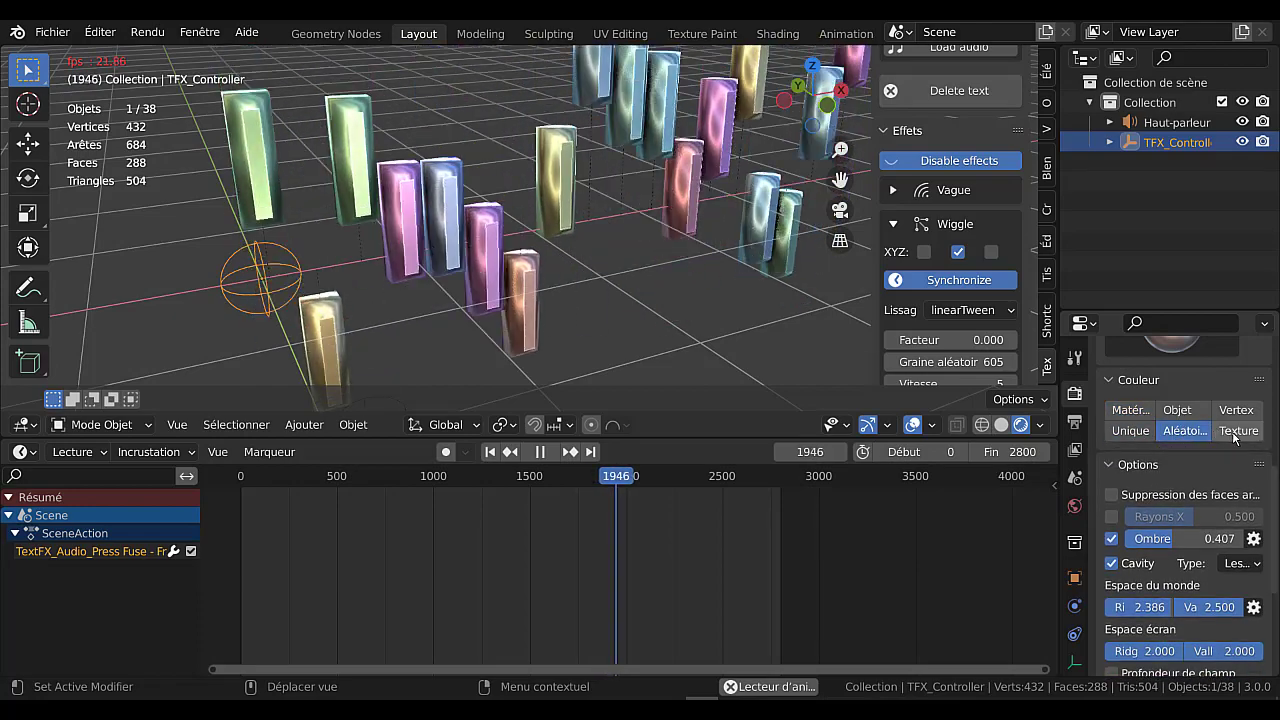
click(1177, 410)
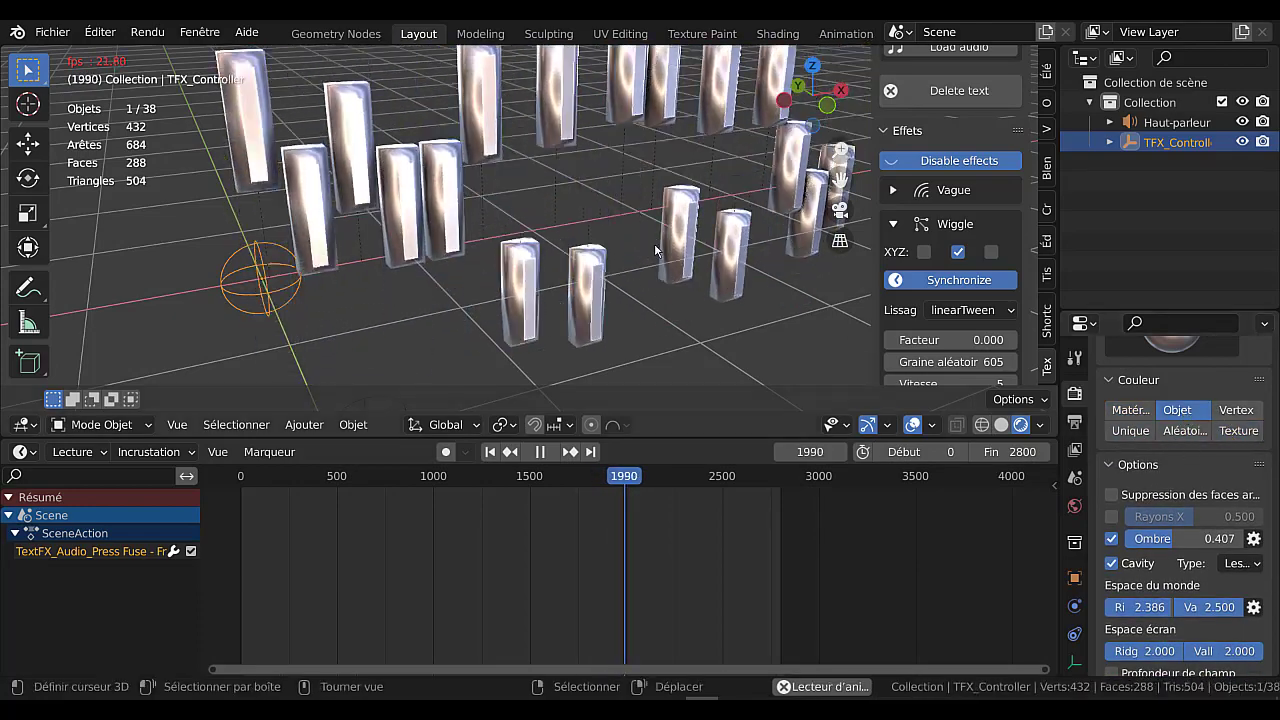
click(1185, 430)
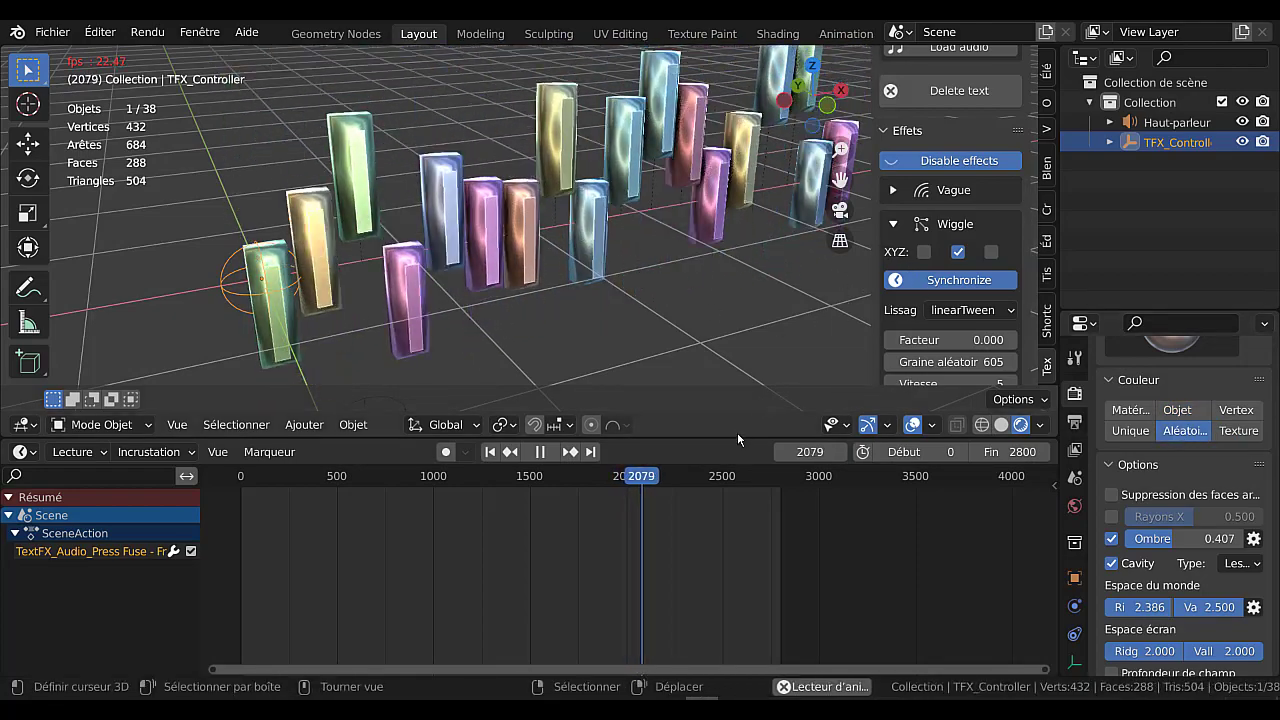
Enlarge the 3D viewport and widen its sidebar, and enable the Text FX Wave (Vague) effect along the Y axis.
drag(737, 437, 750, 596)
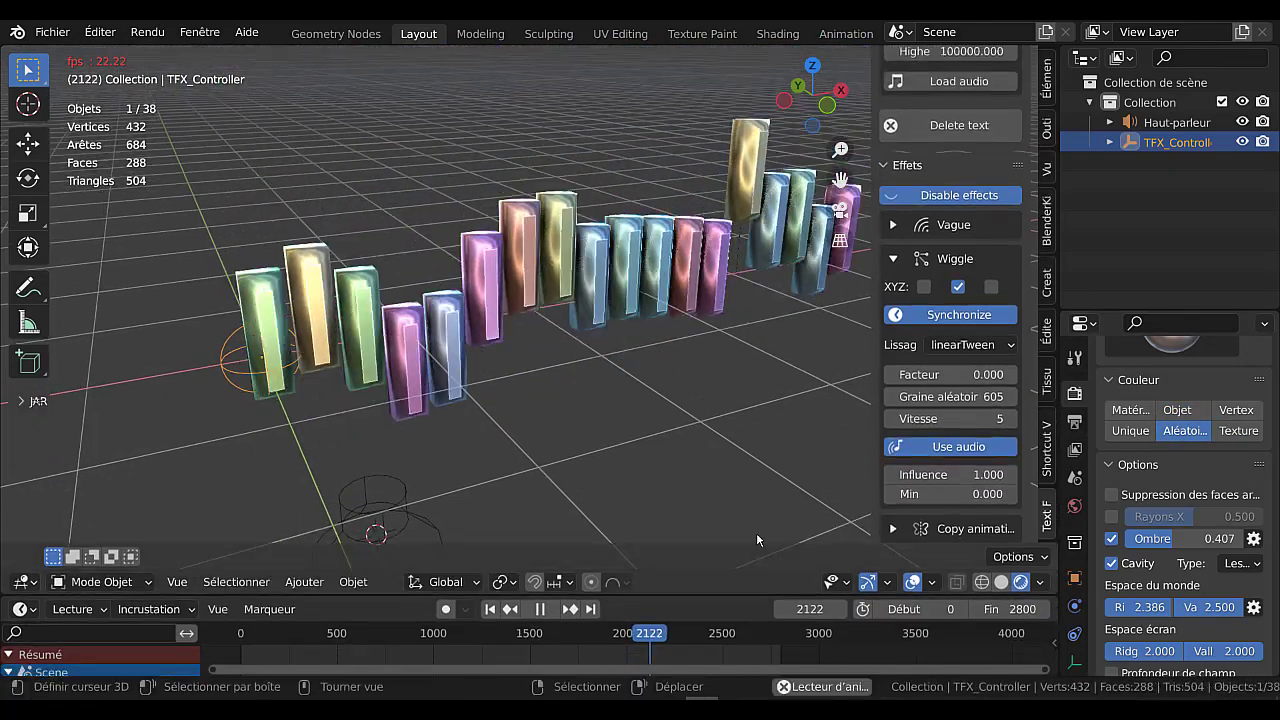
middle_drag(812, 402, 866, 303)
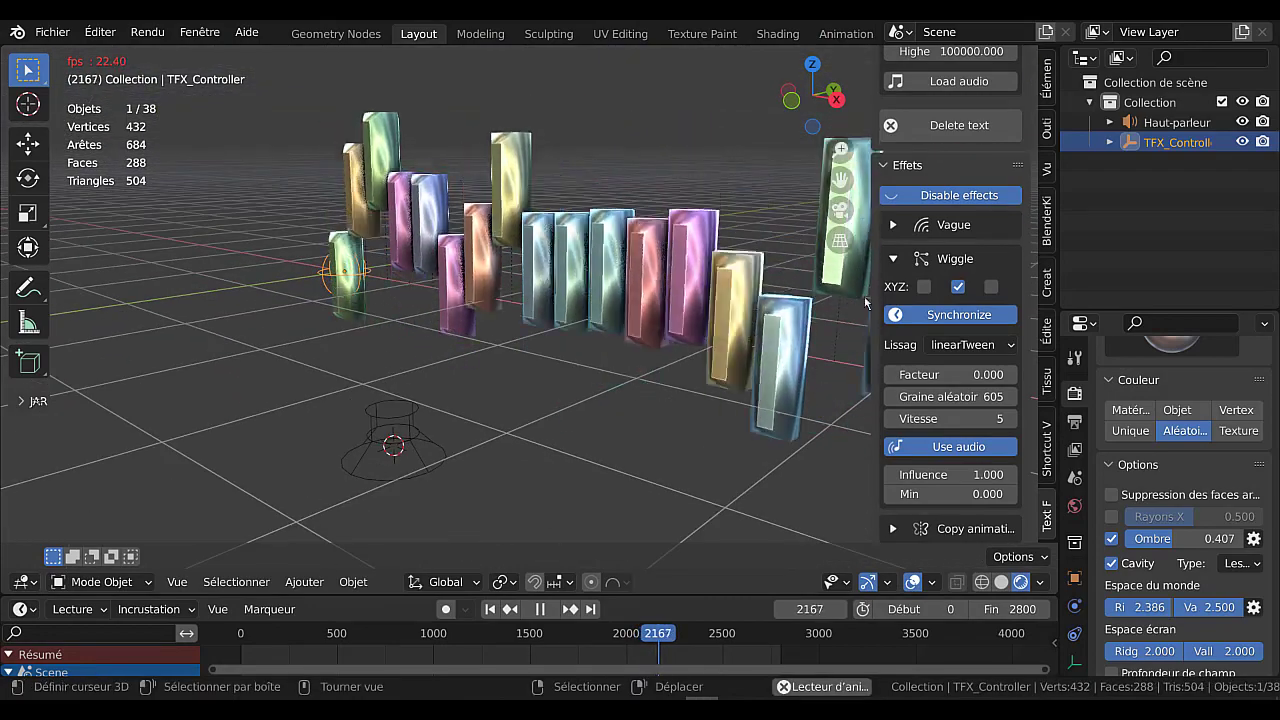
click(893, 224)
scroll(714, 390, down, 5)
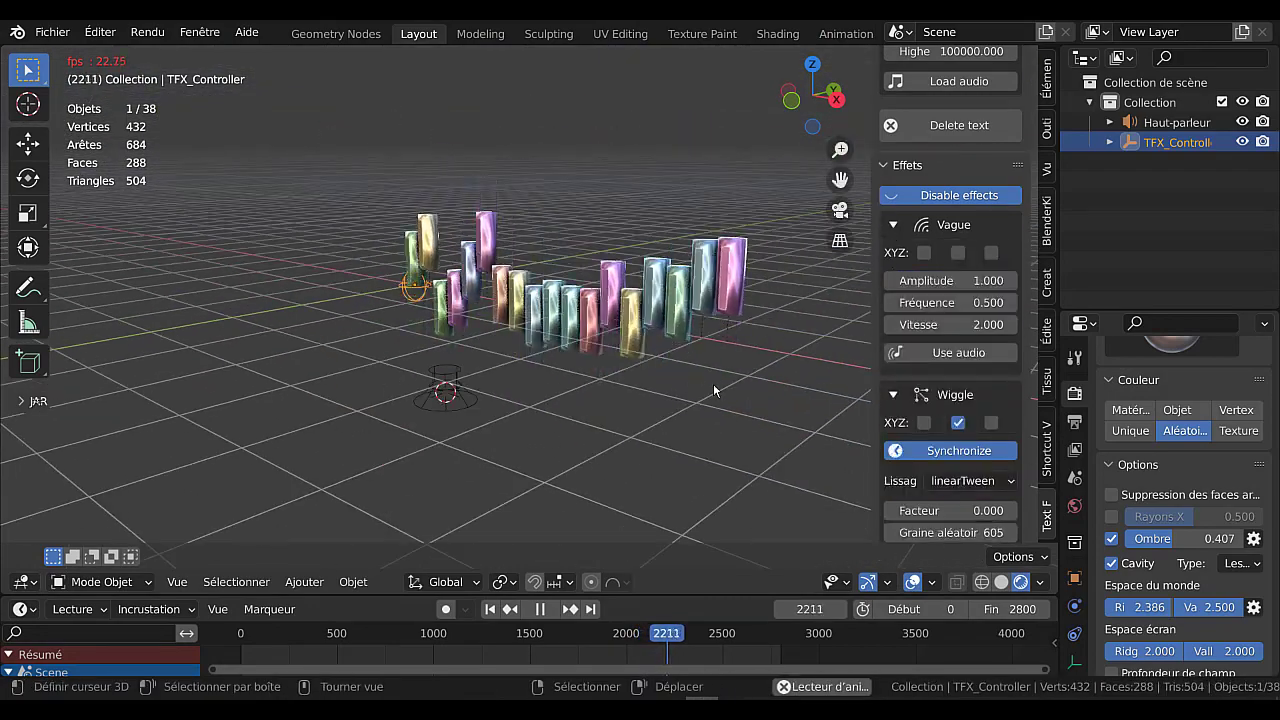
shift+middle_drag(772, 417, 638, 413)
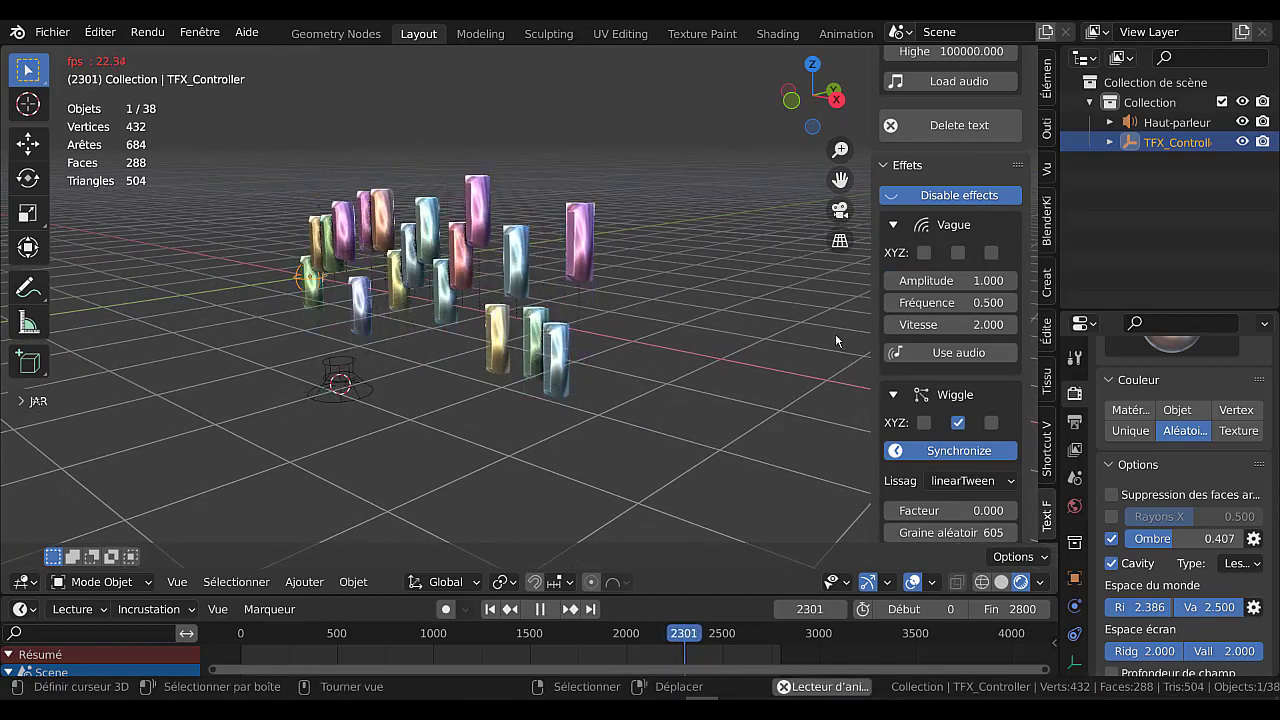
drag(872, 327, 786, 340)
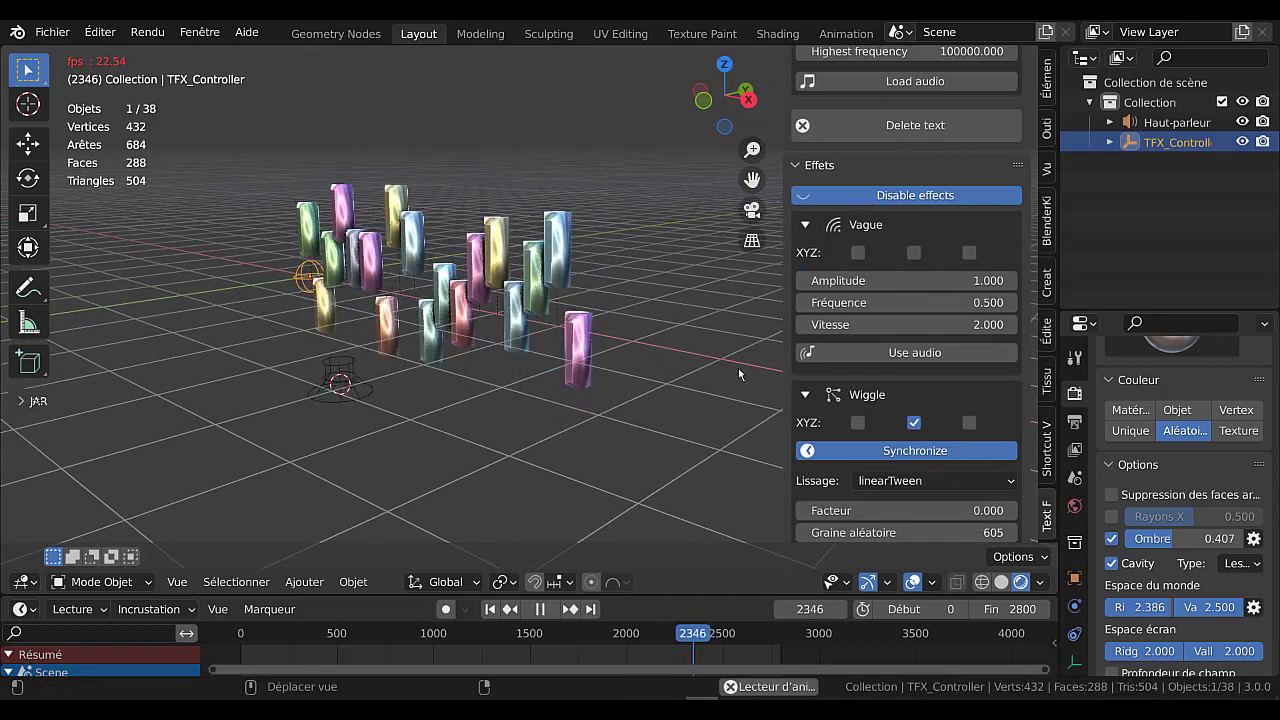
mouse_move(669, 398)
middle_down()
mouse_move(616, 412)
mouse_move(647, 399)
middle_up()
click(913, 252)
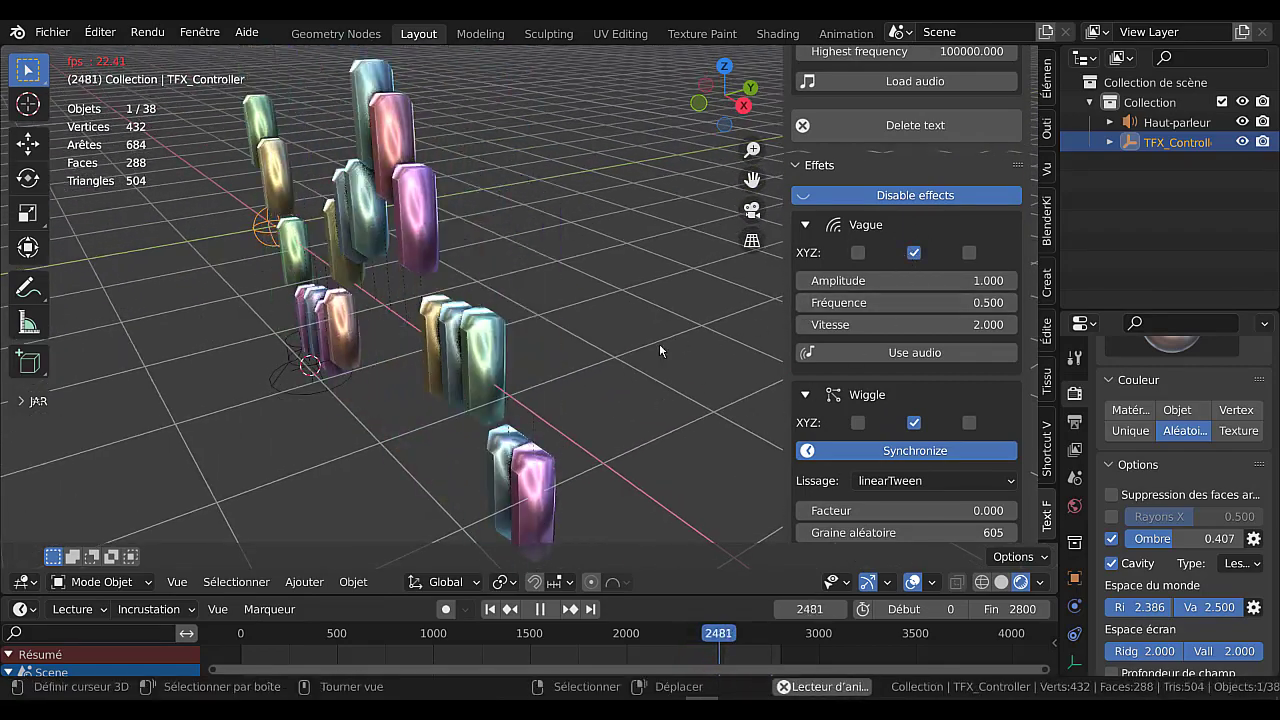
Switch the Wave effect from the Y axis to the X axis and view the bars from another angle.
middle_drag(659, 343, 632, 423)
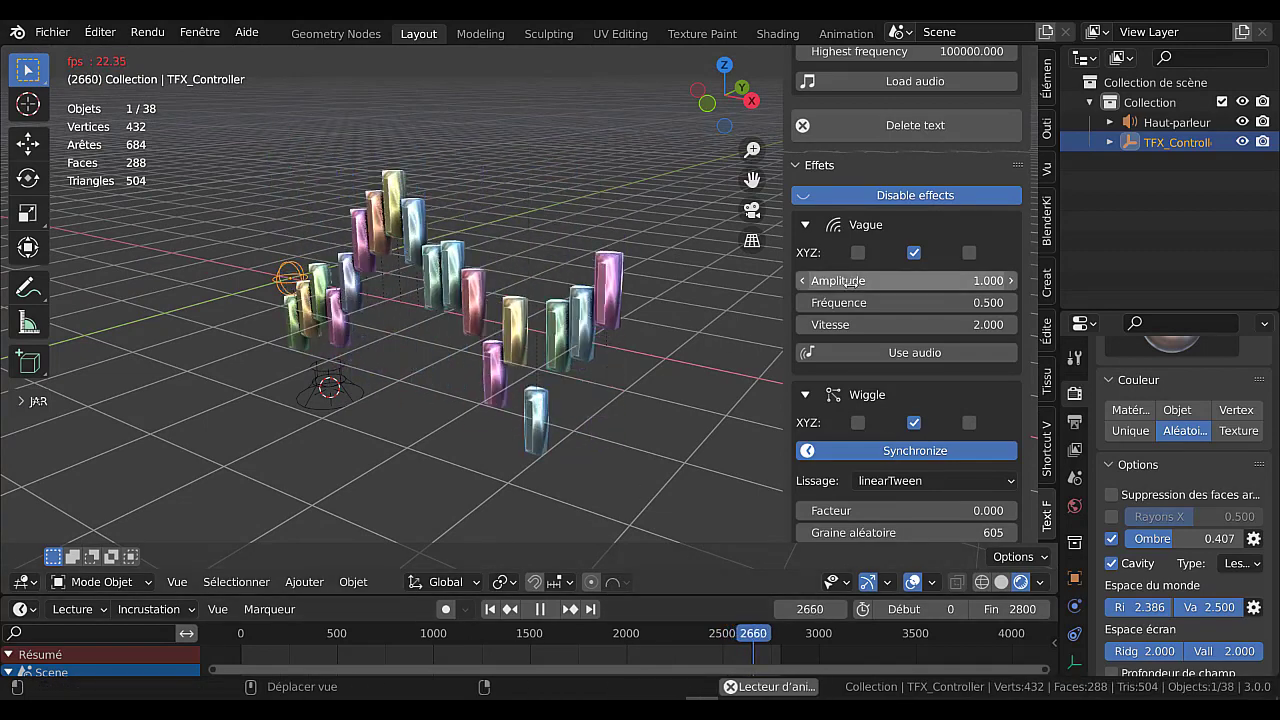
middle_drag(724, 388, 660, 432)
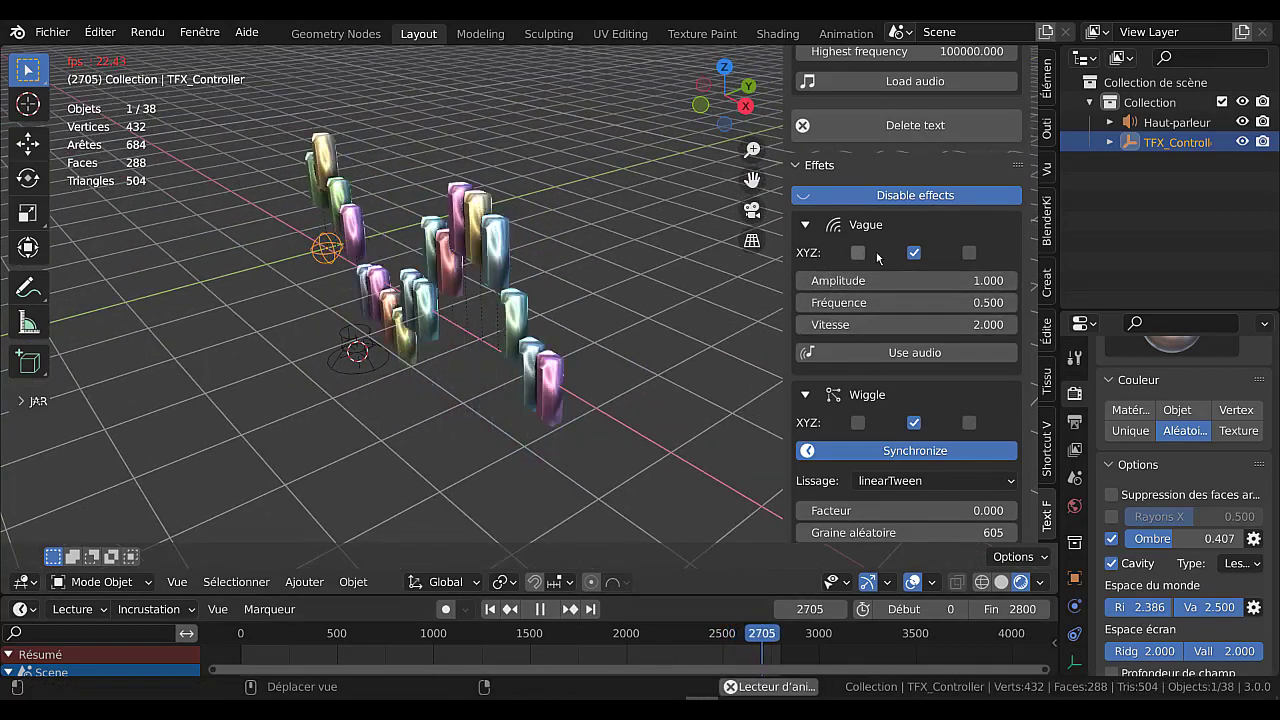
click(857, 256)
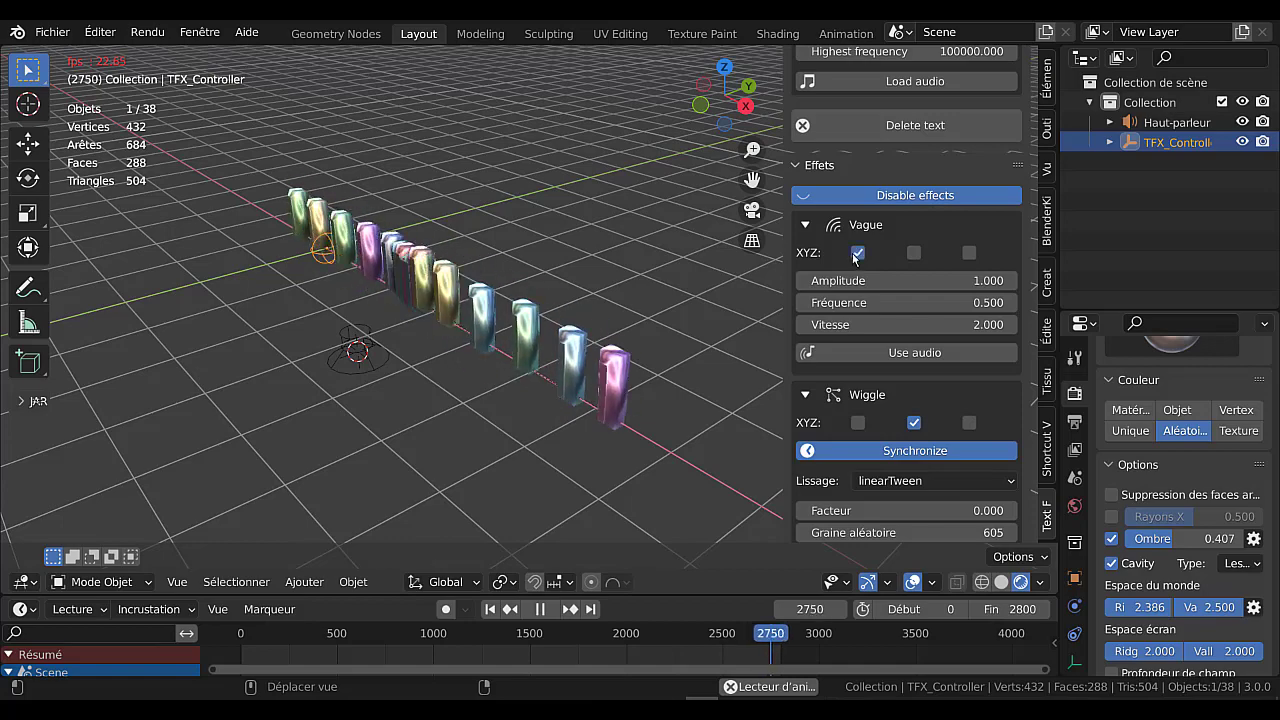
middle_drag(599, 460, 905, 358)
Enlarge the timeline and set the animation's end frame to 3601.
drag(702, 597, 706, 480)
click(748, 570)
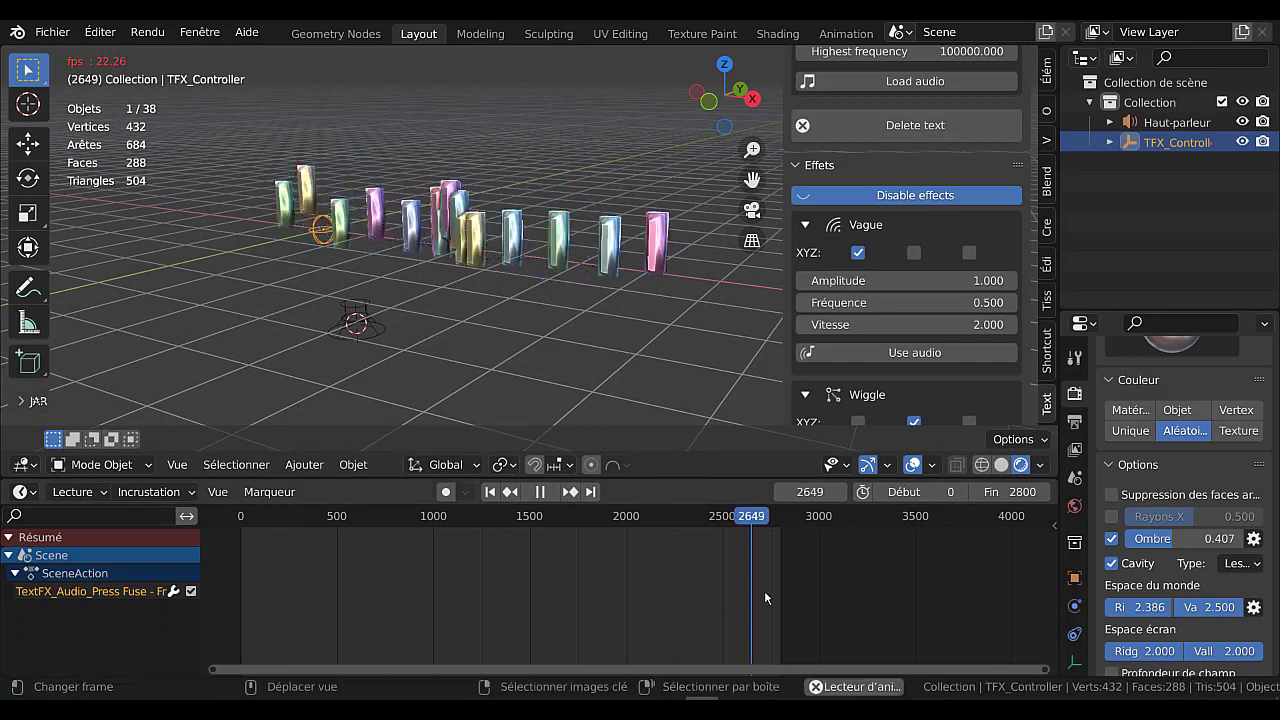
drag(1010, 491, 1075, 491)
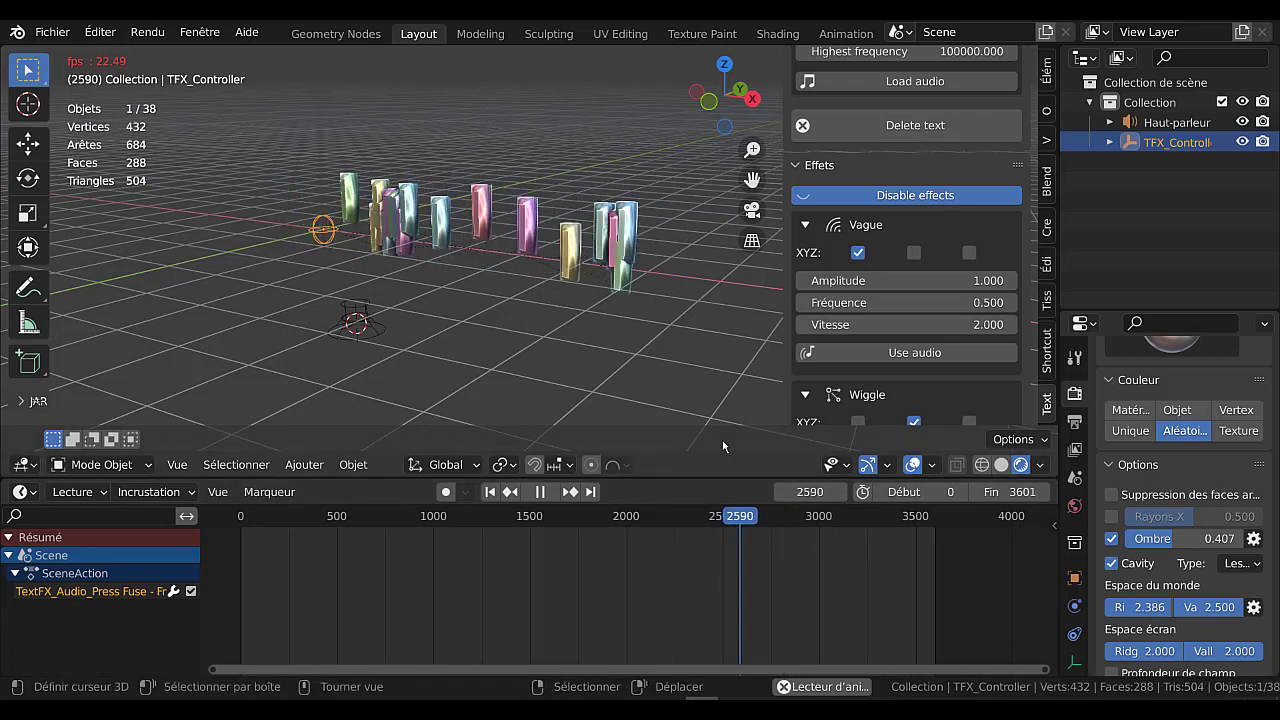
Stop playback and keyframe the Wave effect's axis settings at frame 2750 with X enabled.
click(539, 492)
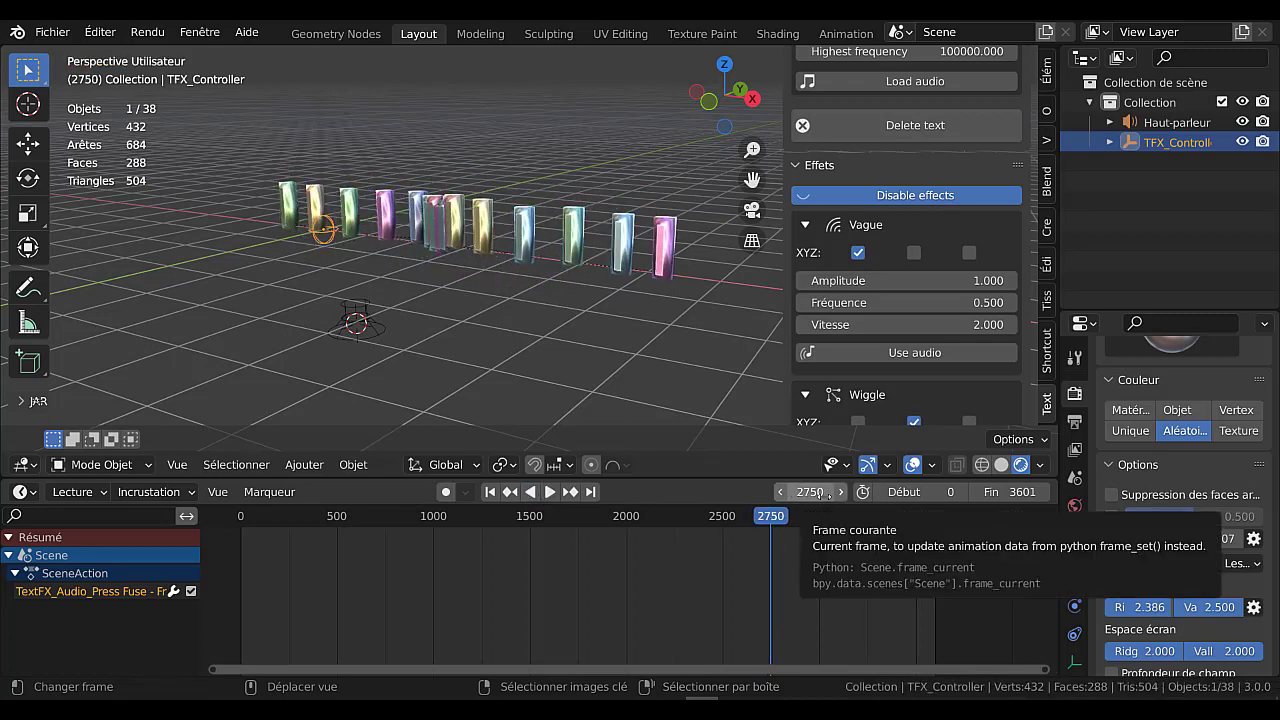
right_click(858, 254)
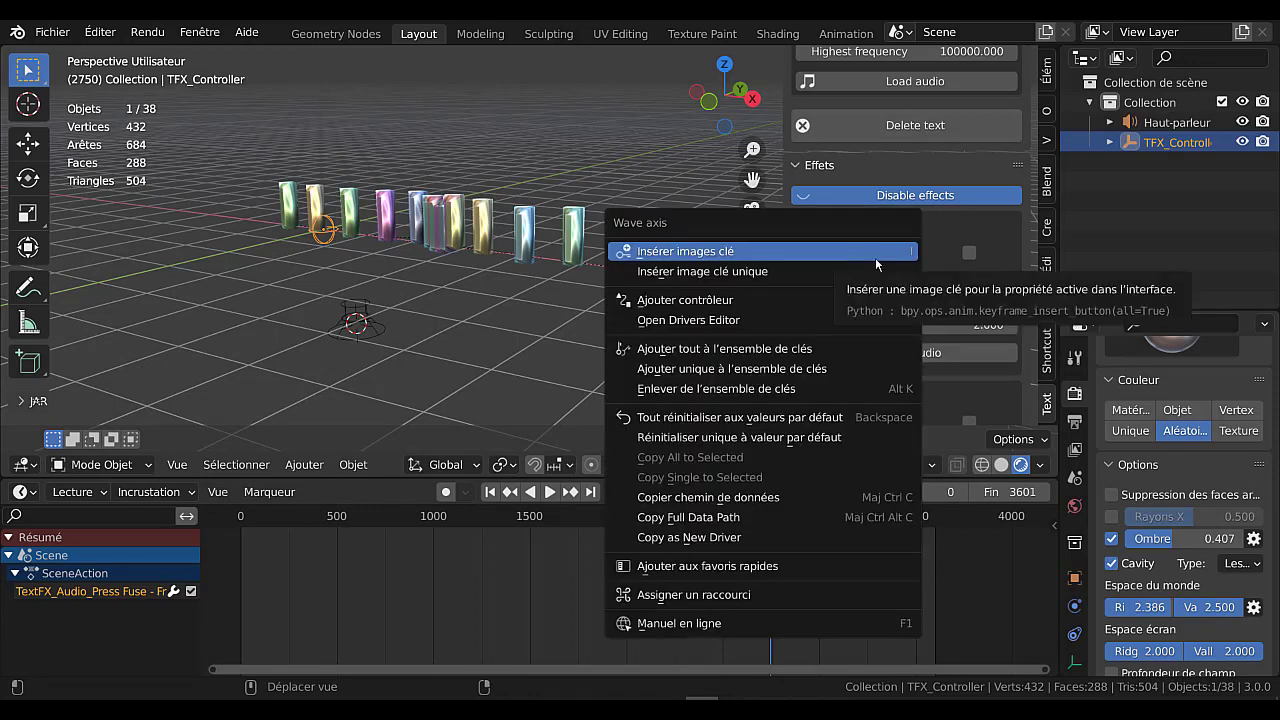
click(714, 252)
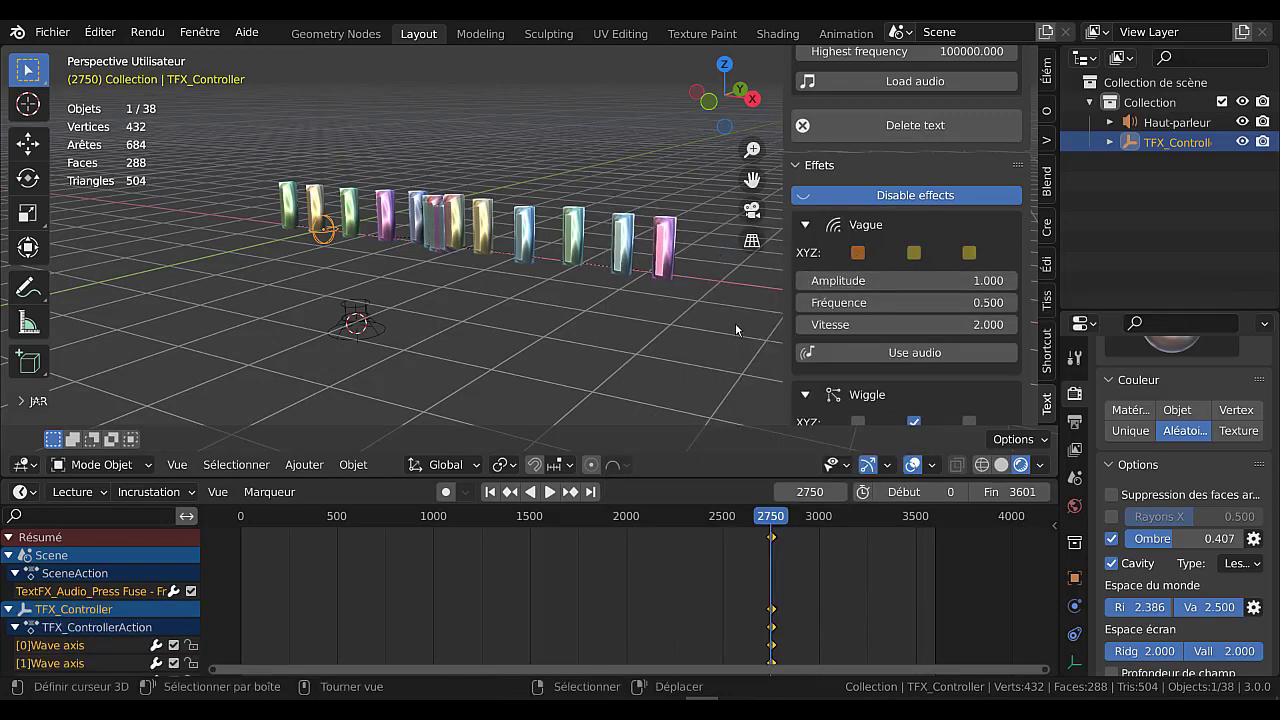
Play the animation from before the Wave axis keyframe to check the bars' motion.
click(746, 516)
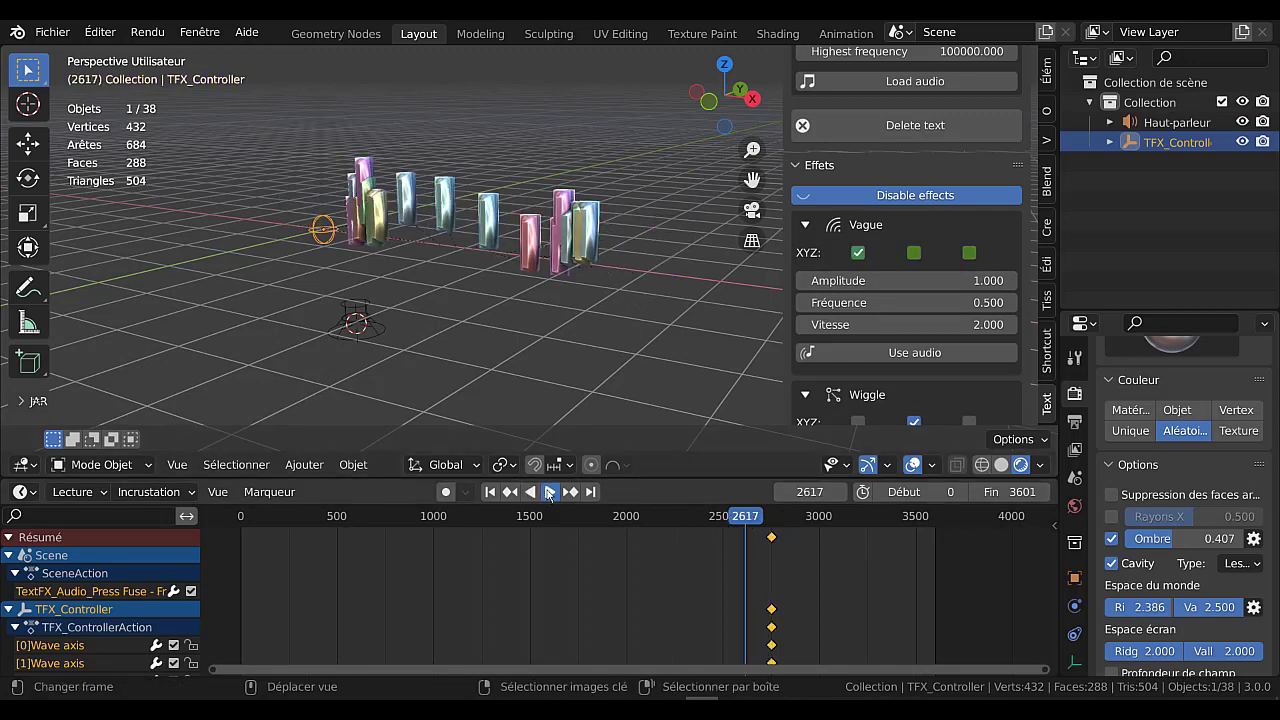
click(549, 492)
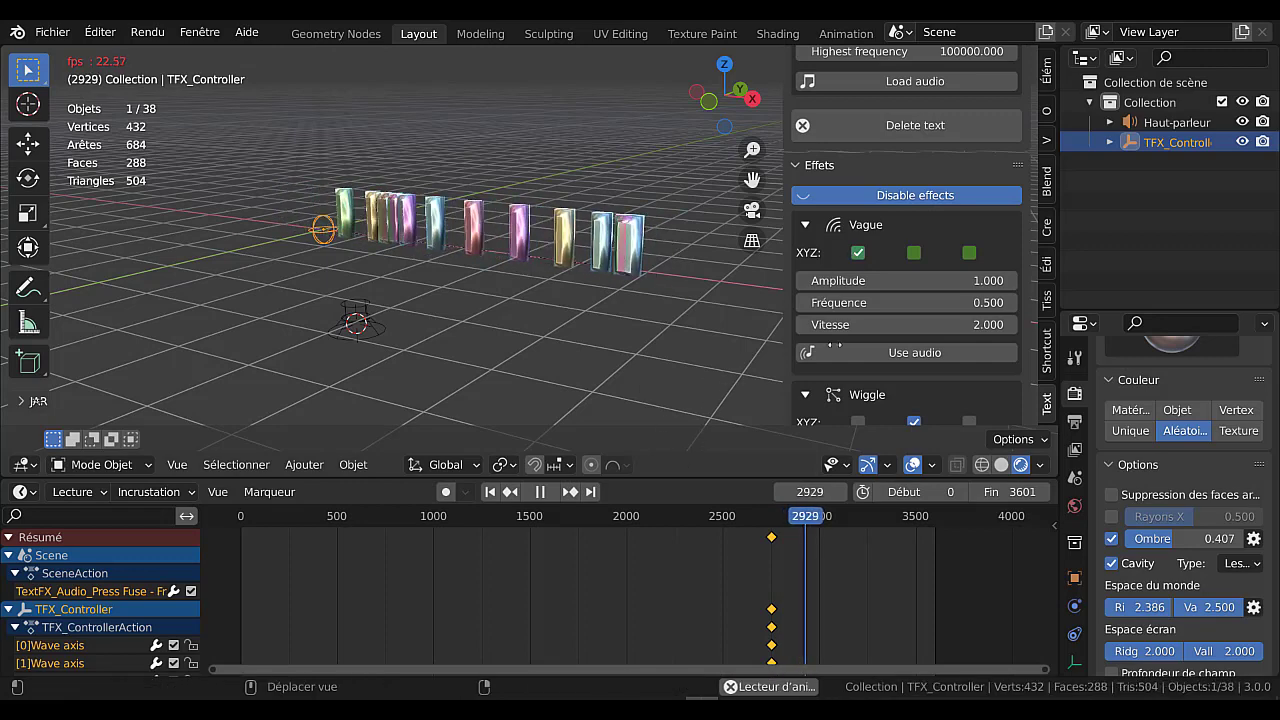
click(731, 545)
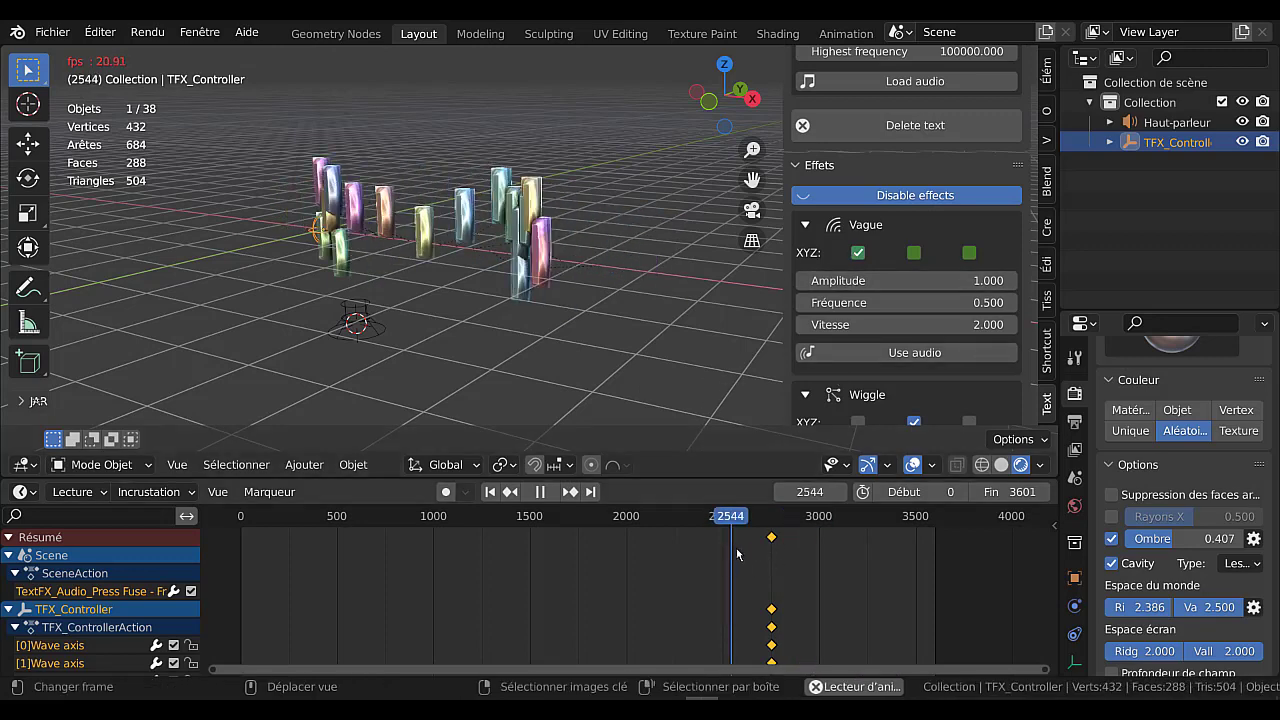
key(space)
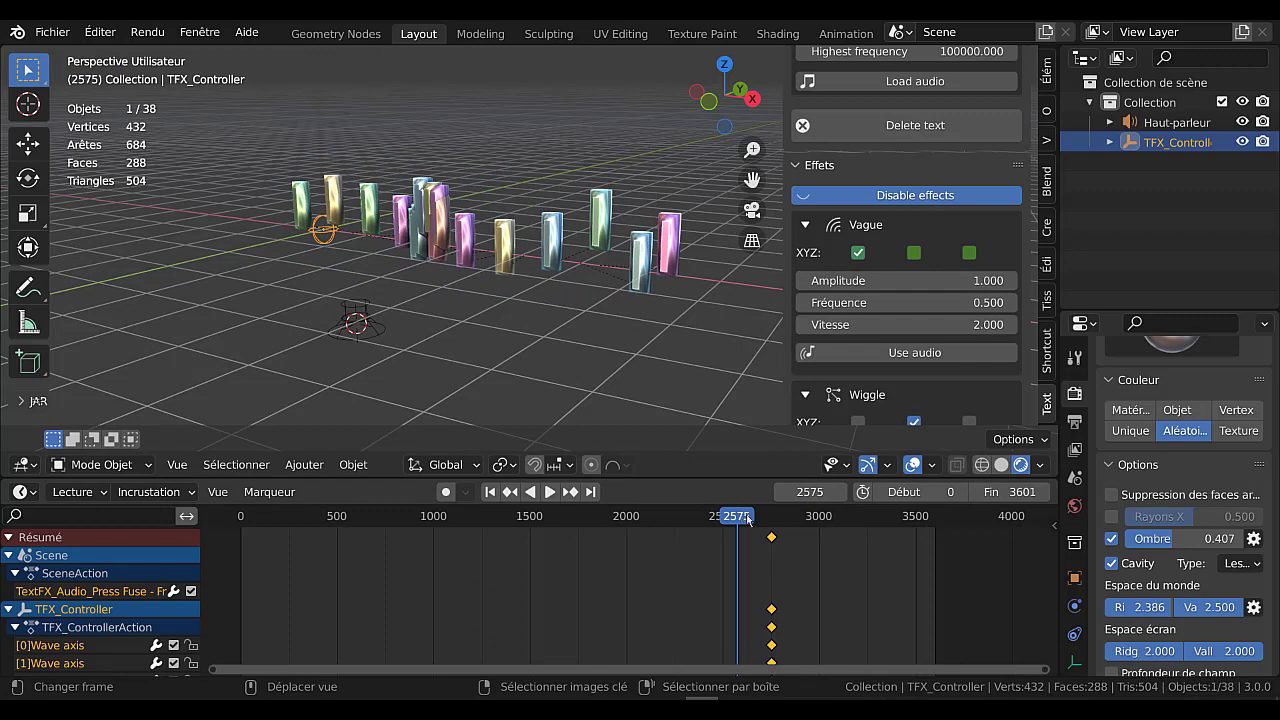
key(space)
Enable auto keying and keyframe the Wave axes at frame 2755 with X disabled.
drag(745, 519, 773, 525)
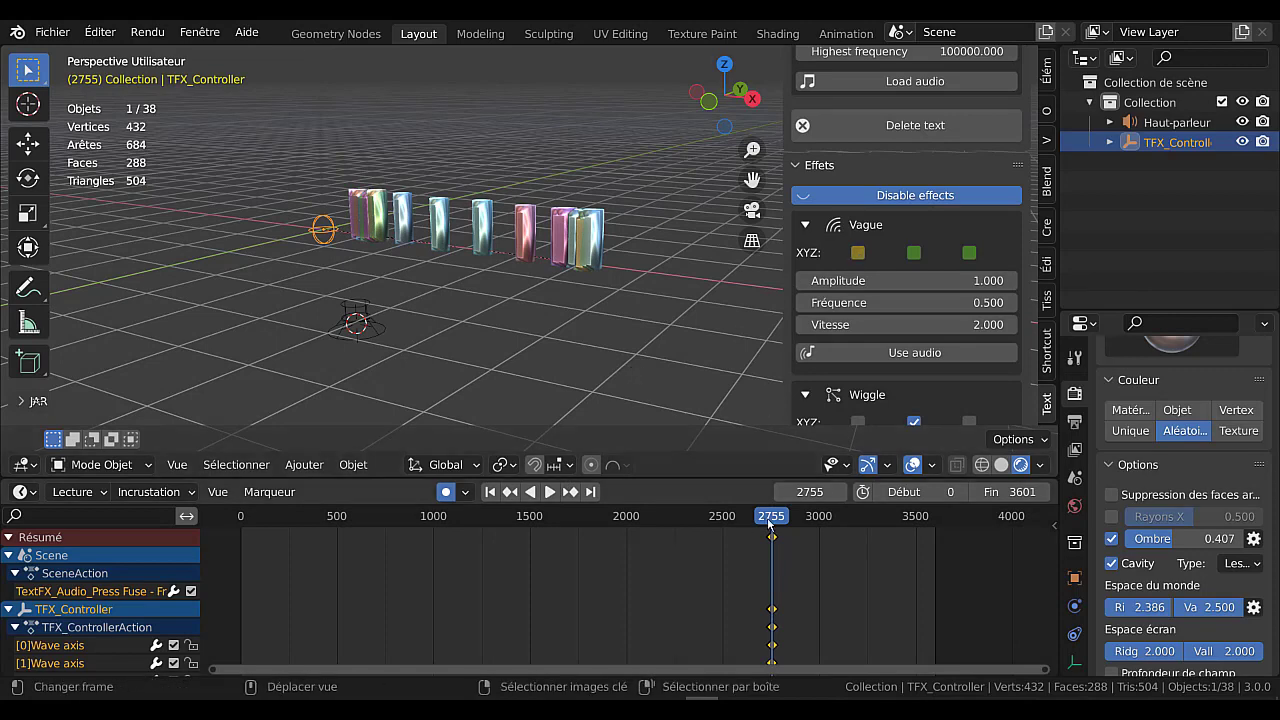
right_click(856, 253)
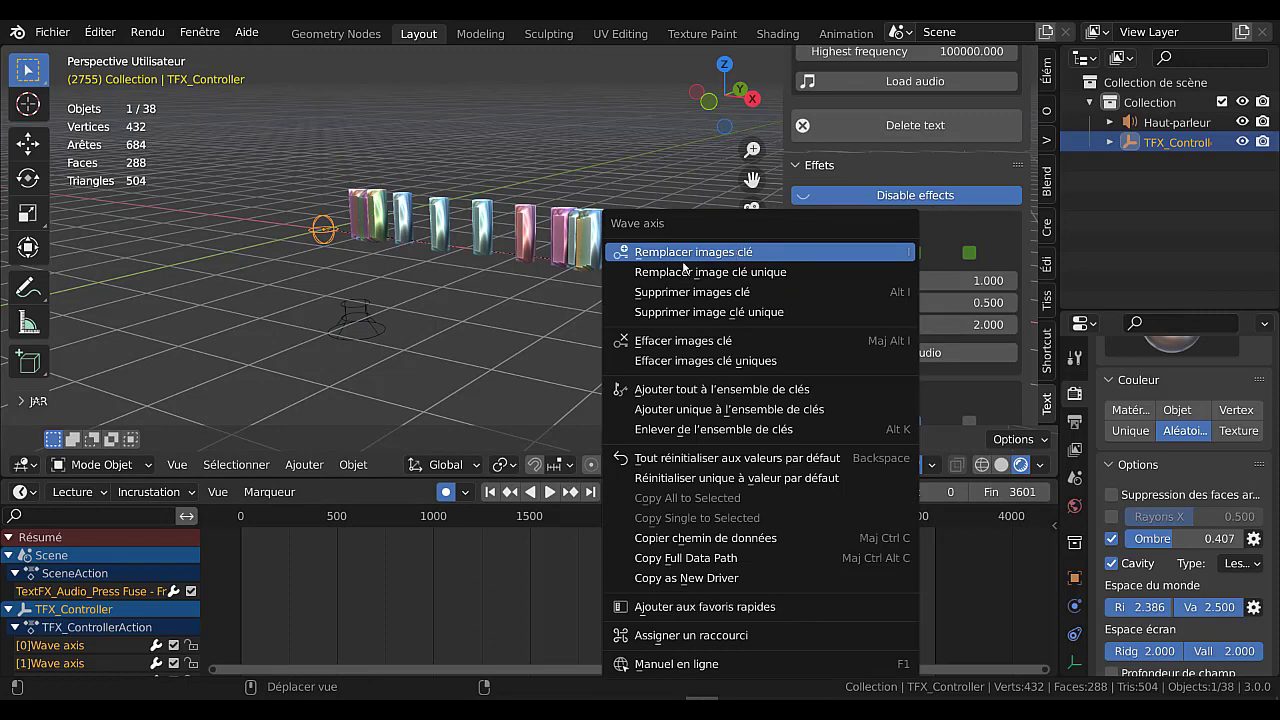
click(684, 262)
Replay the animation from about frame 2610 to check how the wave switches off.
key(space)
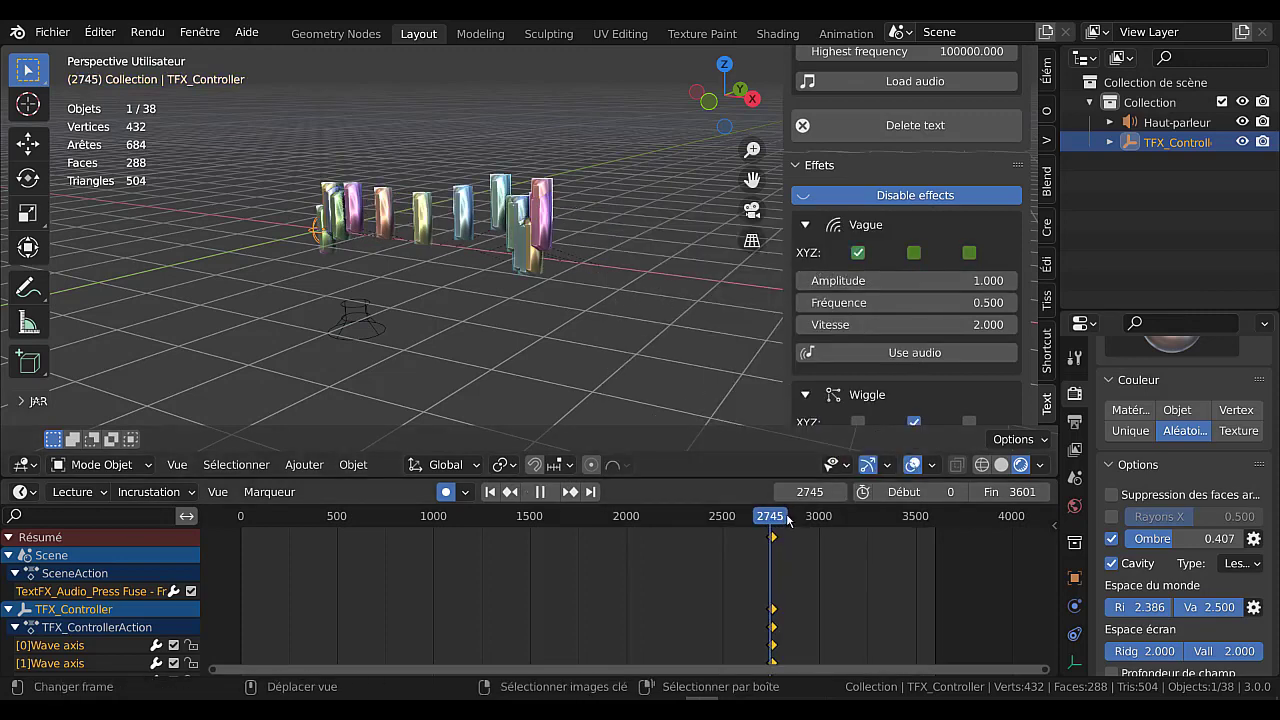
click(744, 519)
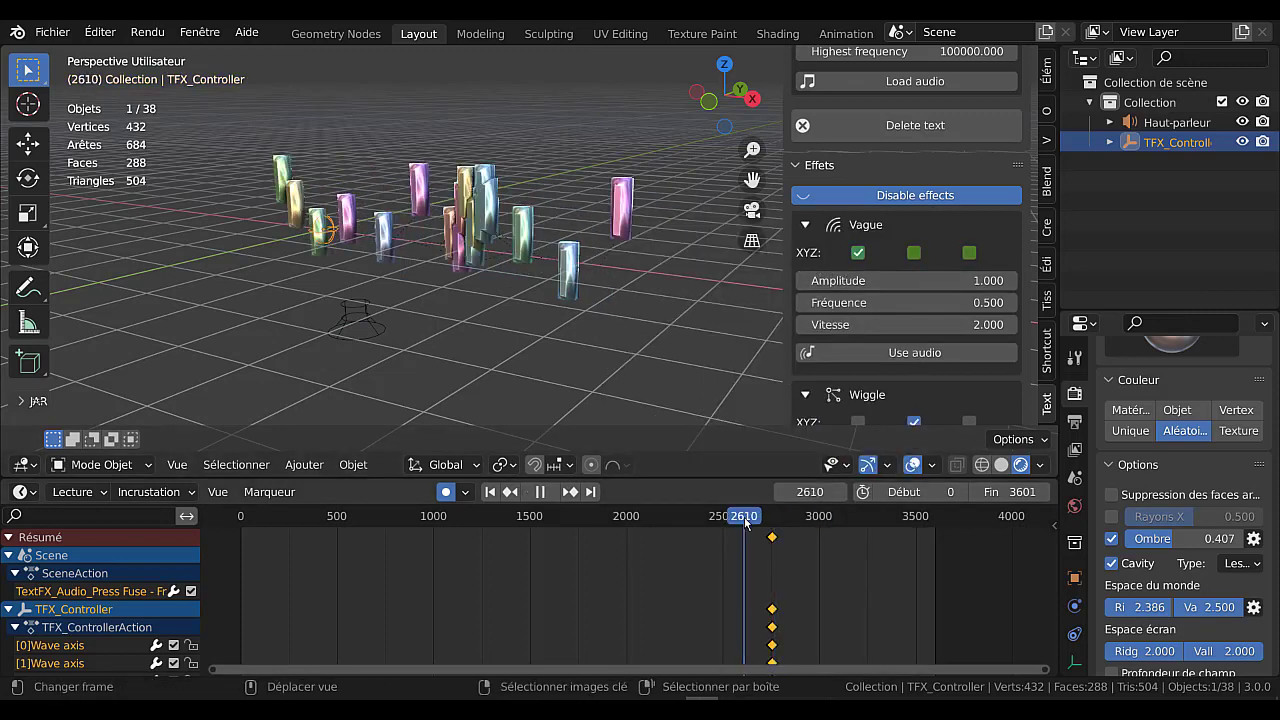
key(space)
click(550, 492)
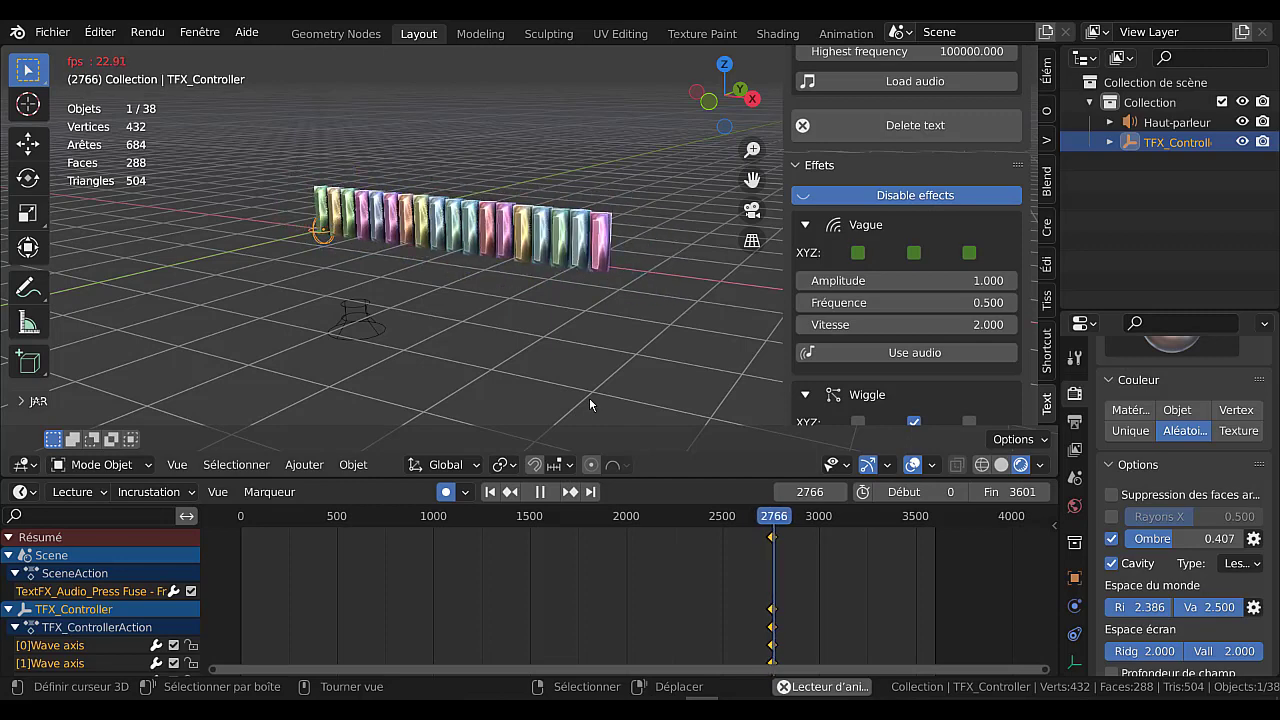
Stop at frame 2800, auto-keyframe the Wave effect's Y axis as enabled, and resume playback.
click(540, 492)
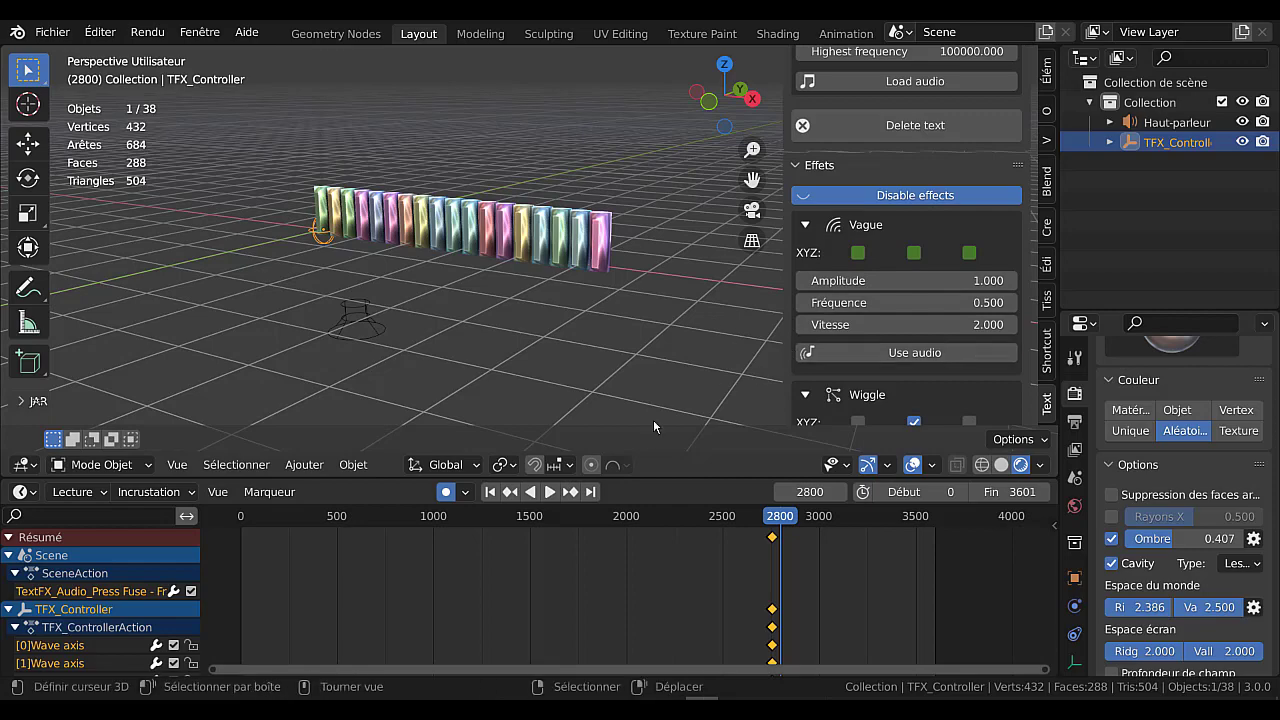
click(551, 494)
mouse_move(661, 354)
middle_down()
mouse_move(591, 368)
mouse_move(659, 350)
middle_up()
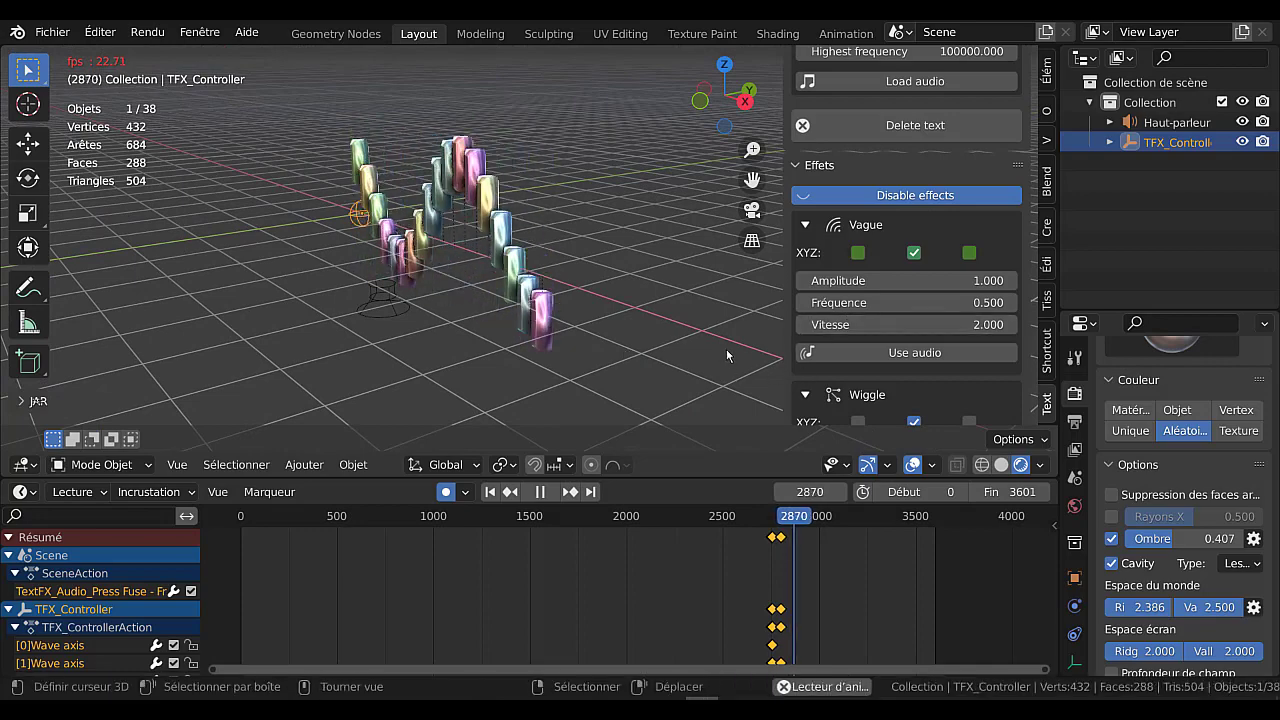
Set the Wave effect's amplitude to 0.310, frequency to -0.730 and speed to 4.980.
drag(880, 281, 766, 302)
middle_drag(589, 321, 590, 321)
scroll(564, 333, up, 1)
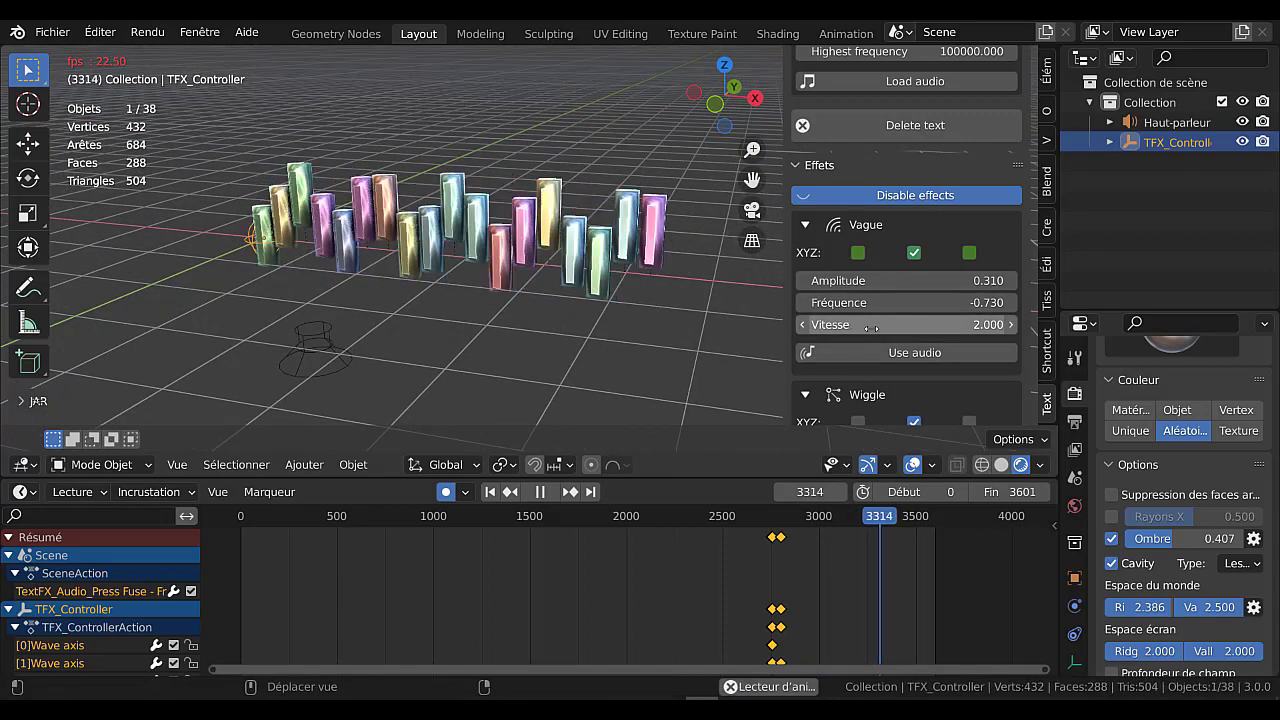
drag(850, 324, 1090, 324)
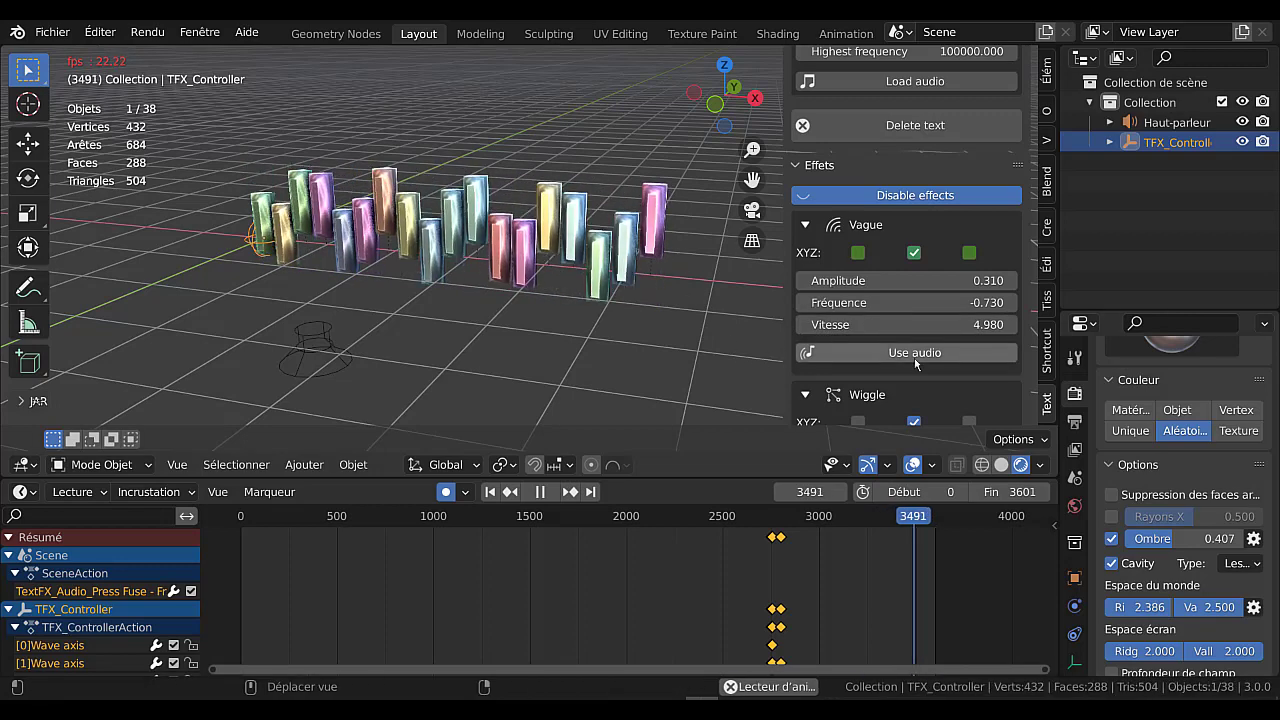
Make the Wave effect use the audio, and replay the animation from before the axis keyframes.
click(830, 354)
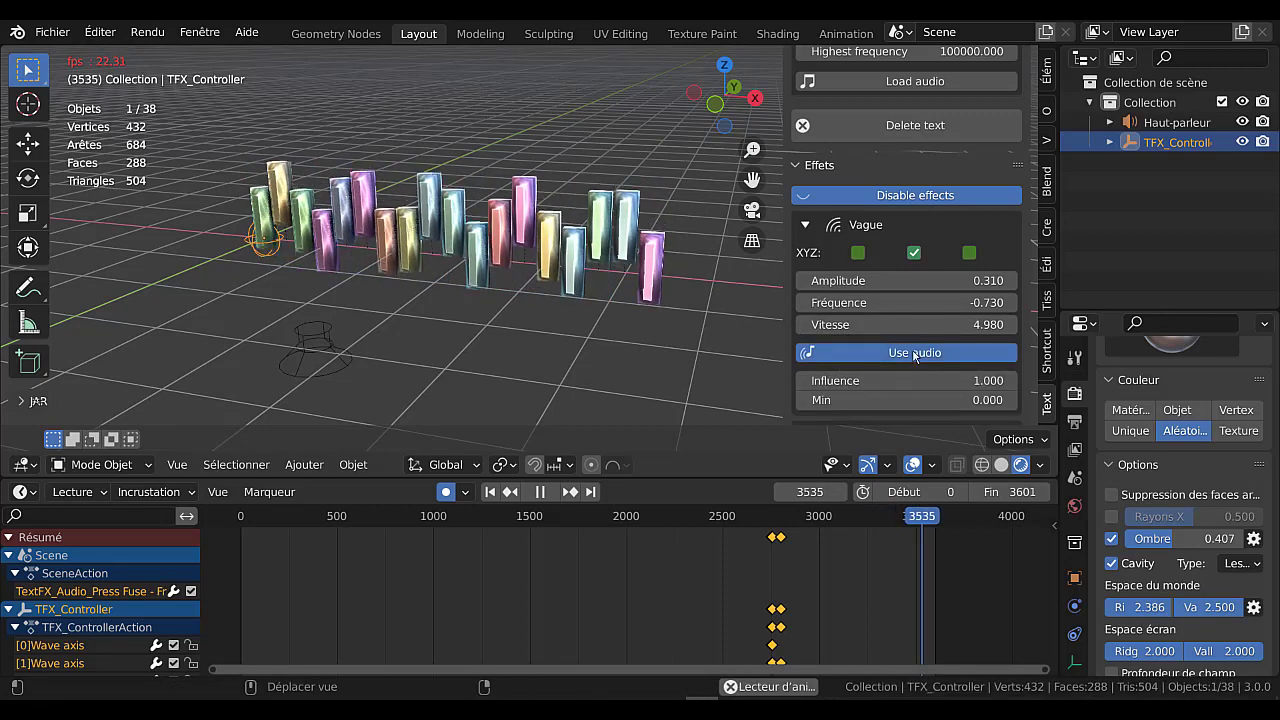
click(730, 524)
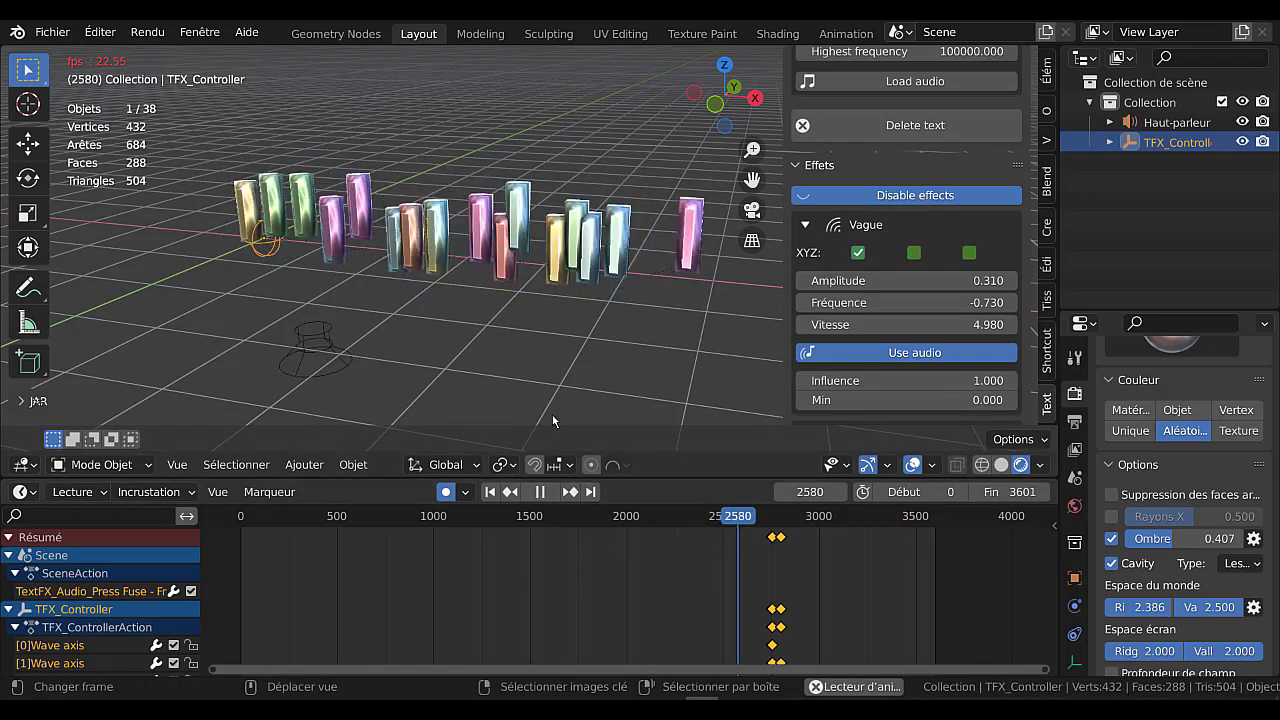
middle_drag(552, 414, 554, 370)
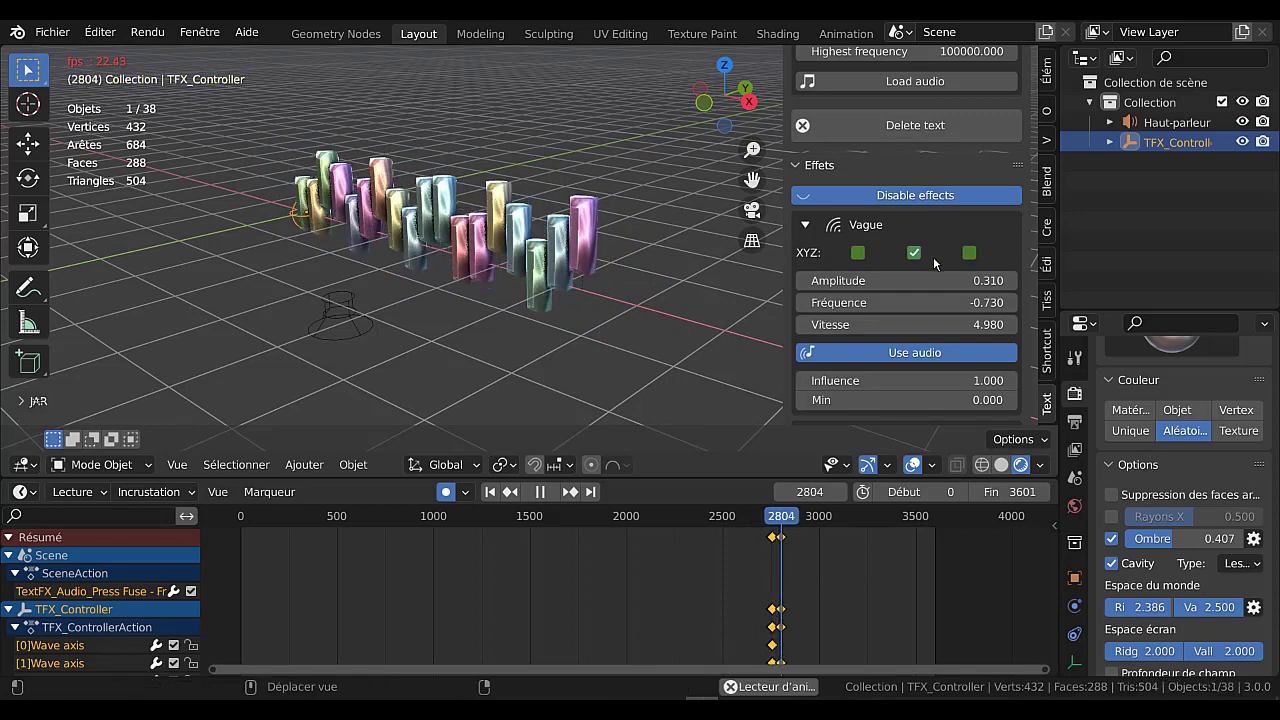
Return to the Text FX audio settings, widening the sidebar and narrowing the outliner and properties editor.
scroll(934, 265, down, 2)
scroll(936, 281, up, 5)
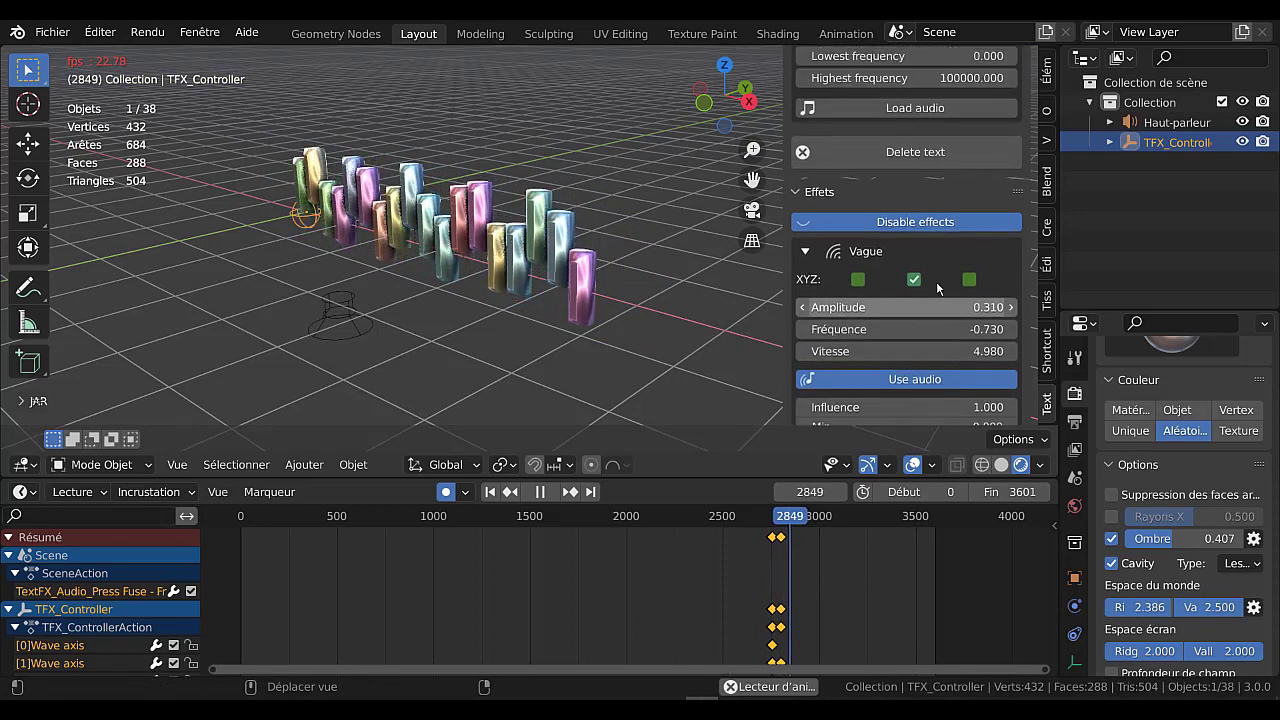
scroll(938, 287, up, 2)
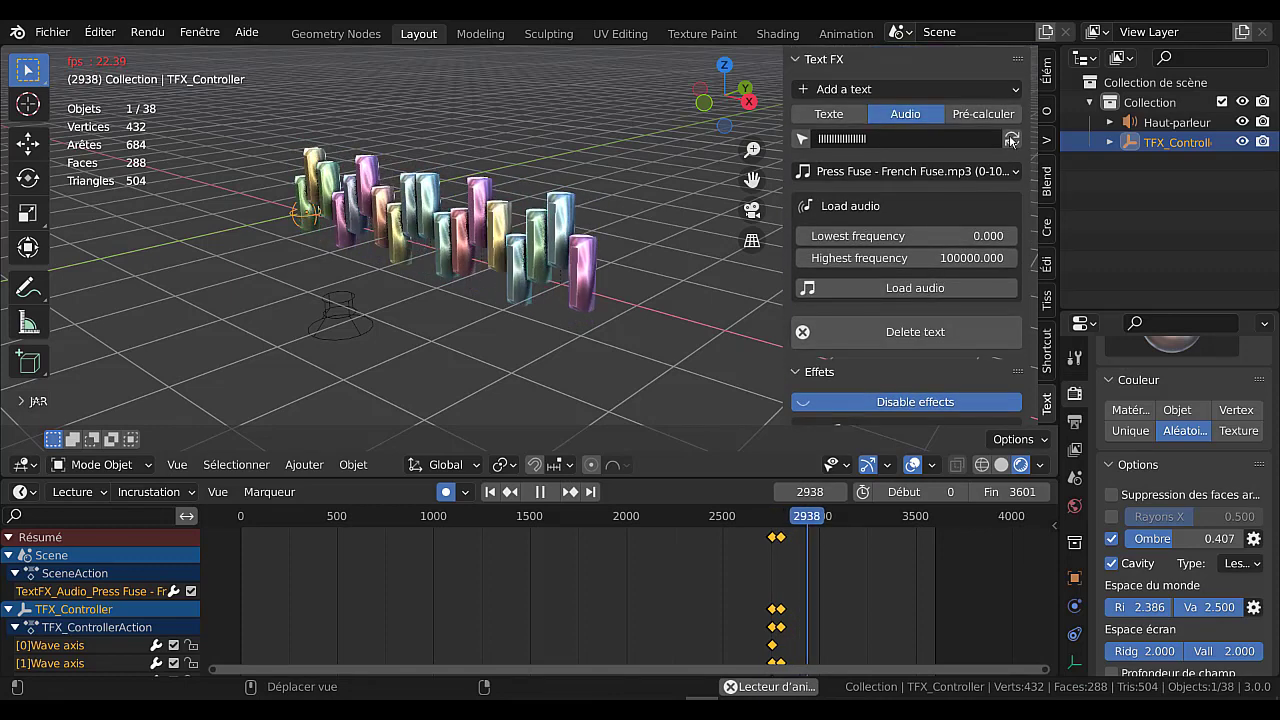
drag(763, 135, 682, 141)
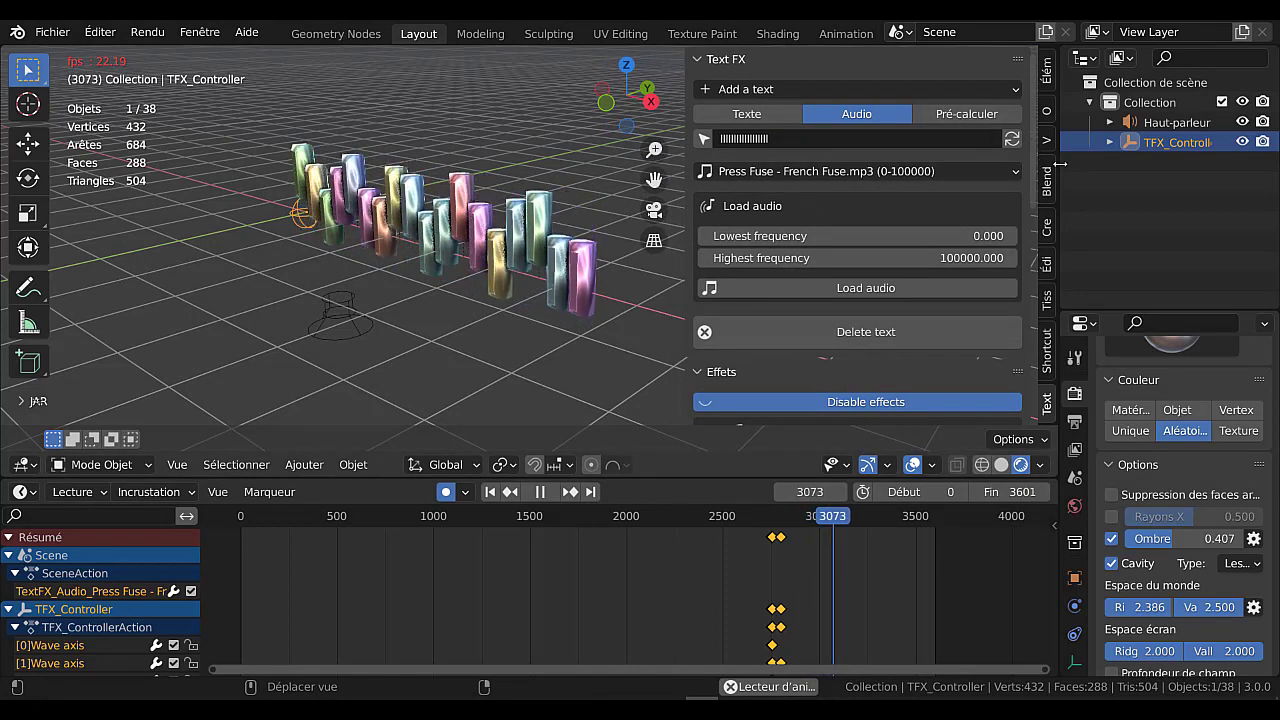
drag(1062, 163, 1145, 165)
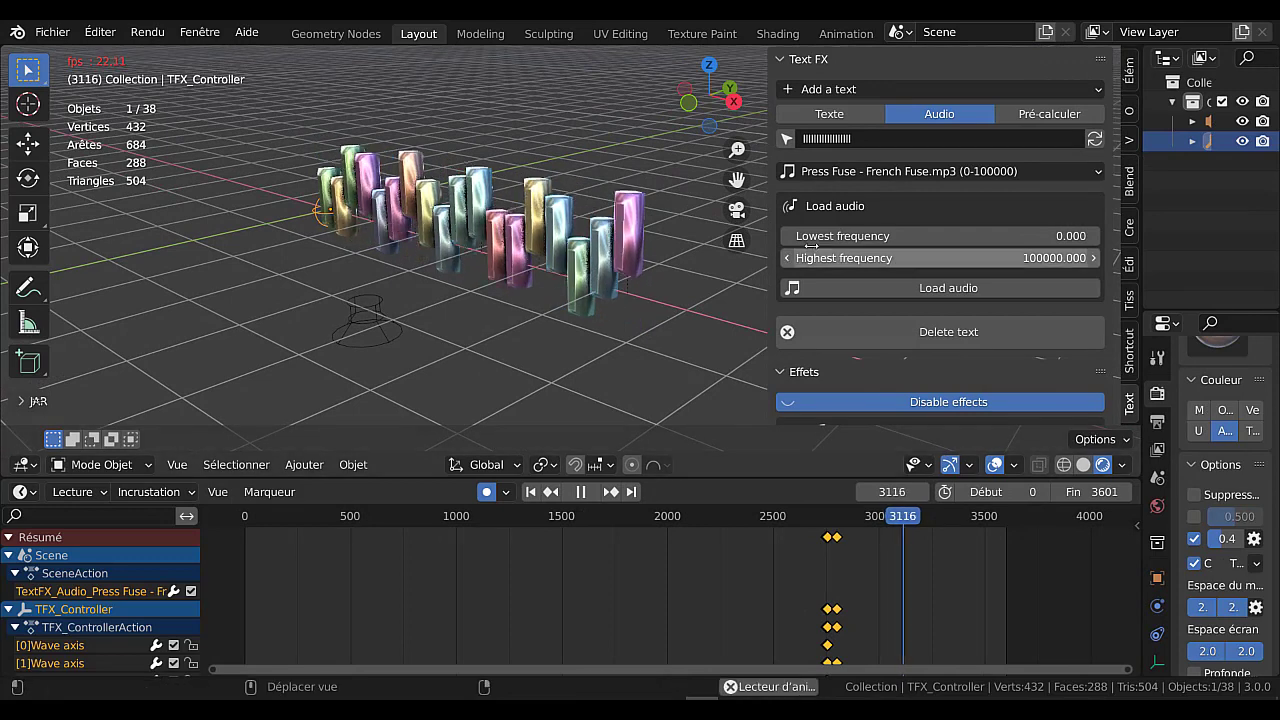
drag(765, 208, 805, 207)
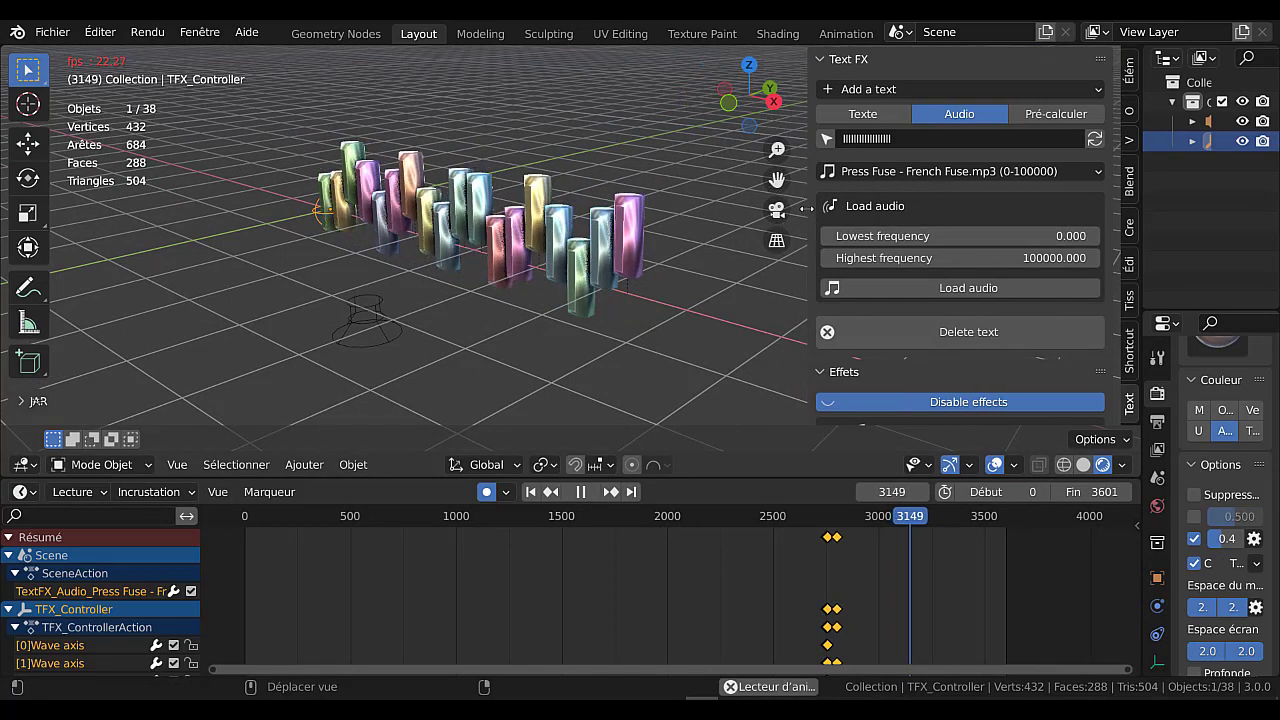
Open Text FX's bake-to-keyframes settings and review the Wave and Wiggle effect parameters below them.
click(1052, 115)
scroll(948, 330, down, 7)
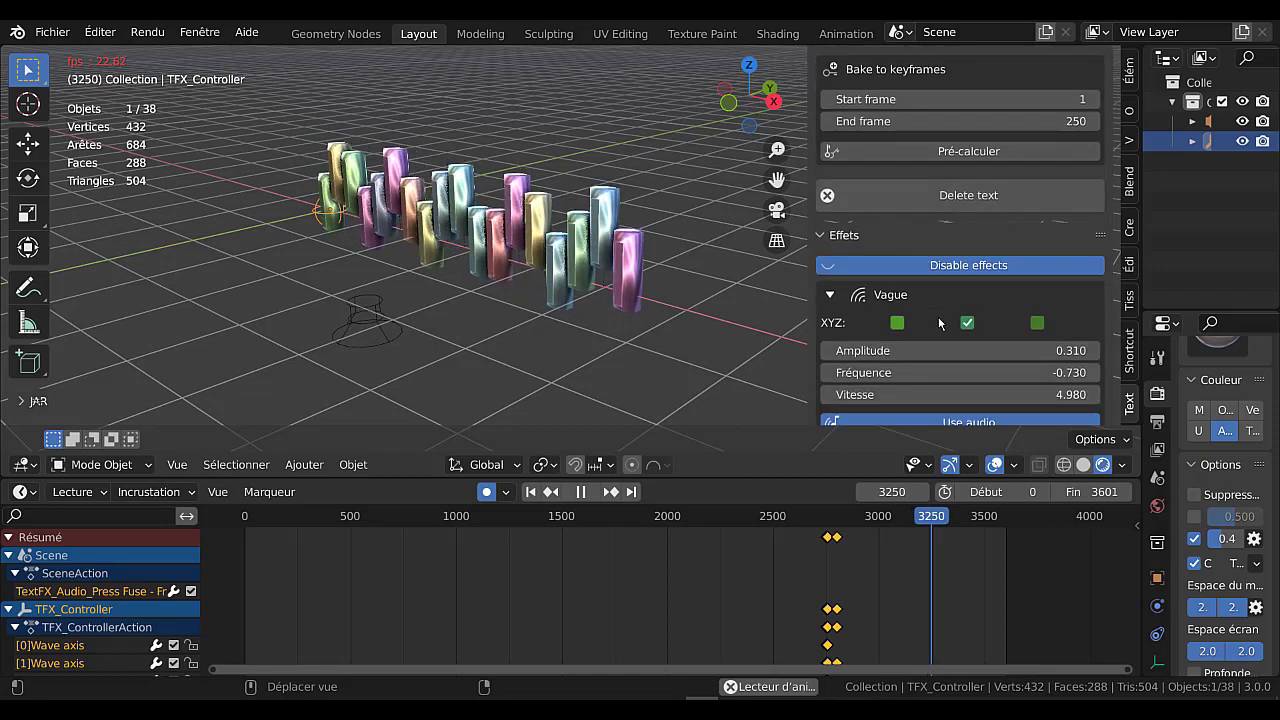
scroll(948, 331, down, 5)
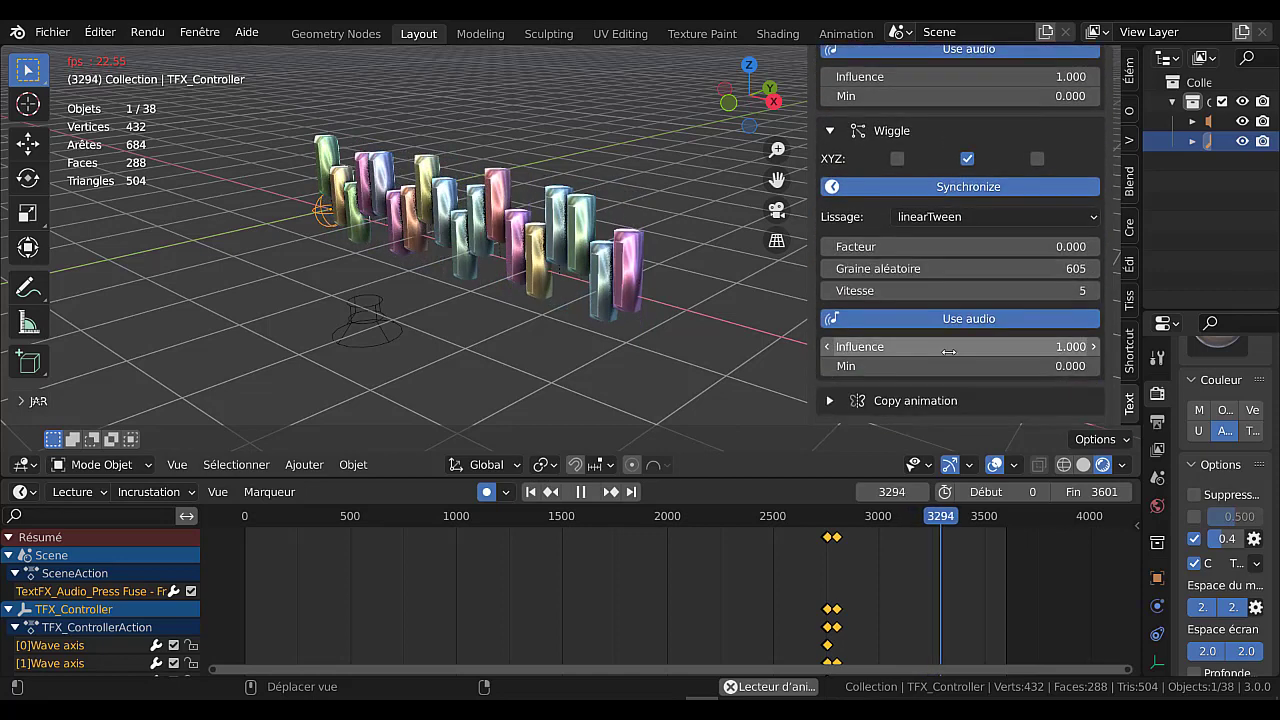
scroll(955, 365, up, 10)
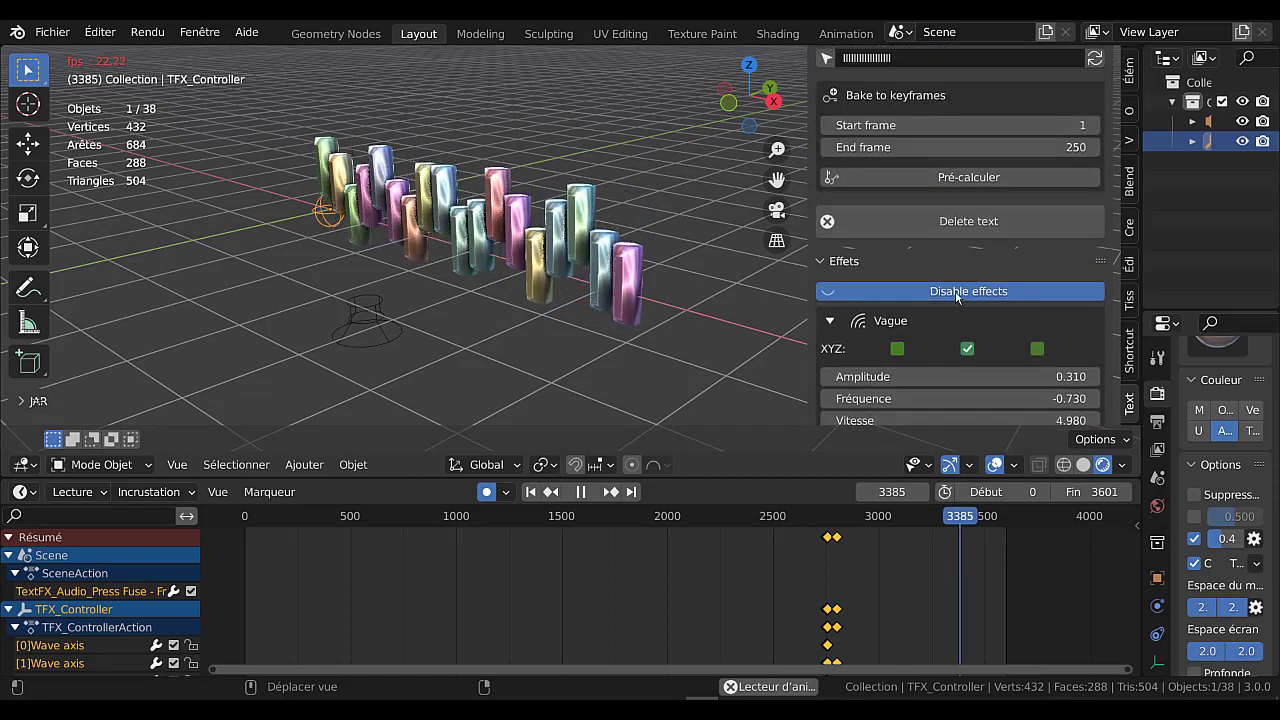
scroll(955, 296, up, 2)
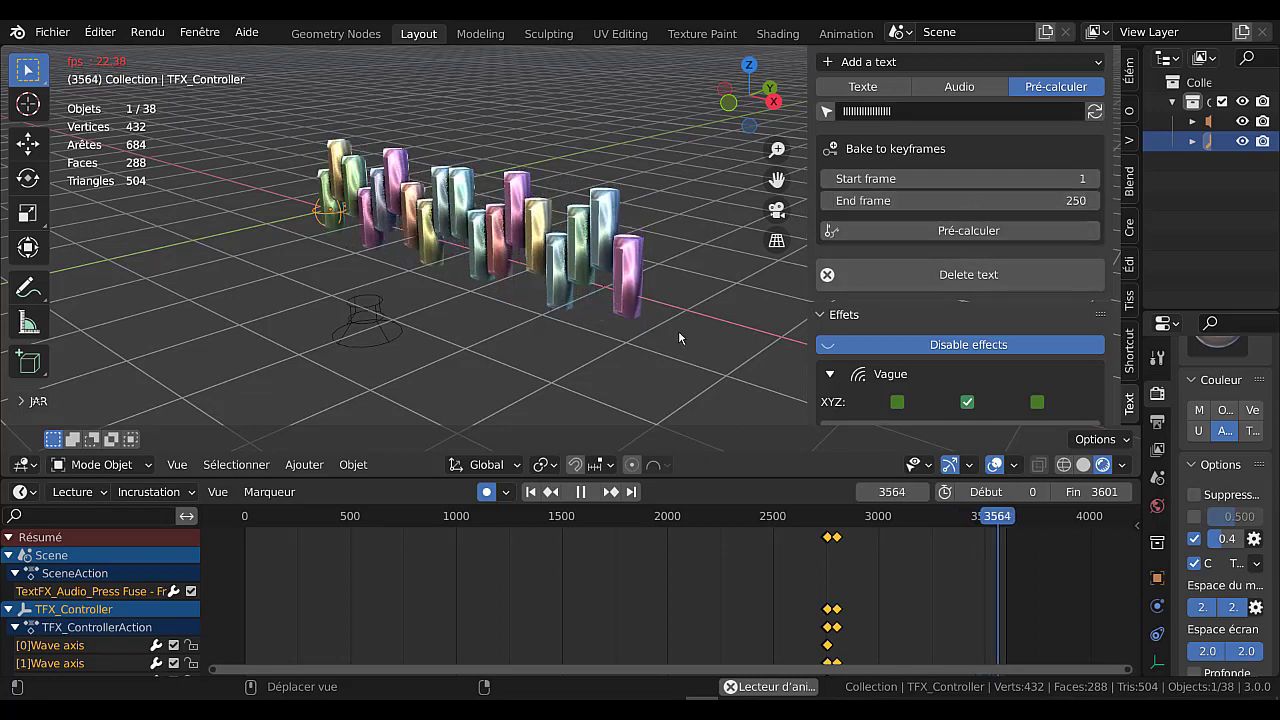
Enlarge the 3D viewport by narrowing the Text FX sidebar and shortening the timeline, and watch the animation from other angles.
drag(806, 247, 1010, 250)
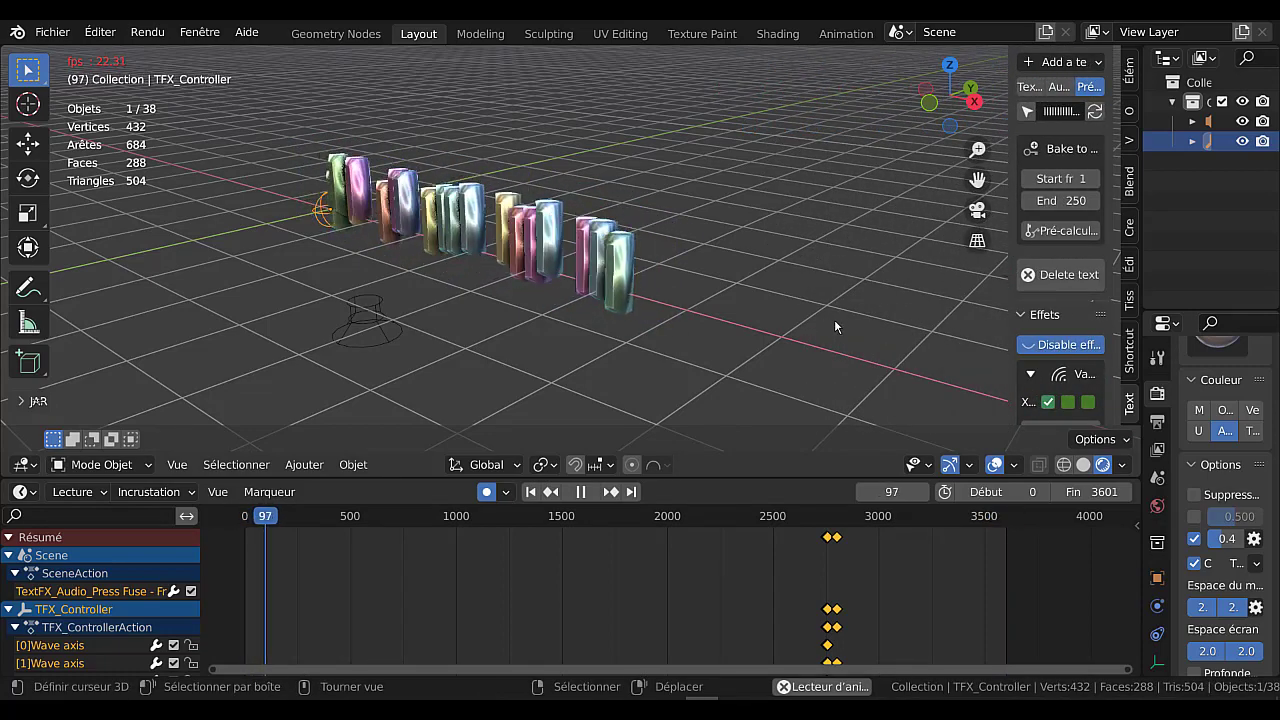
drag(765, 478, 645, 548)
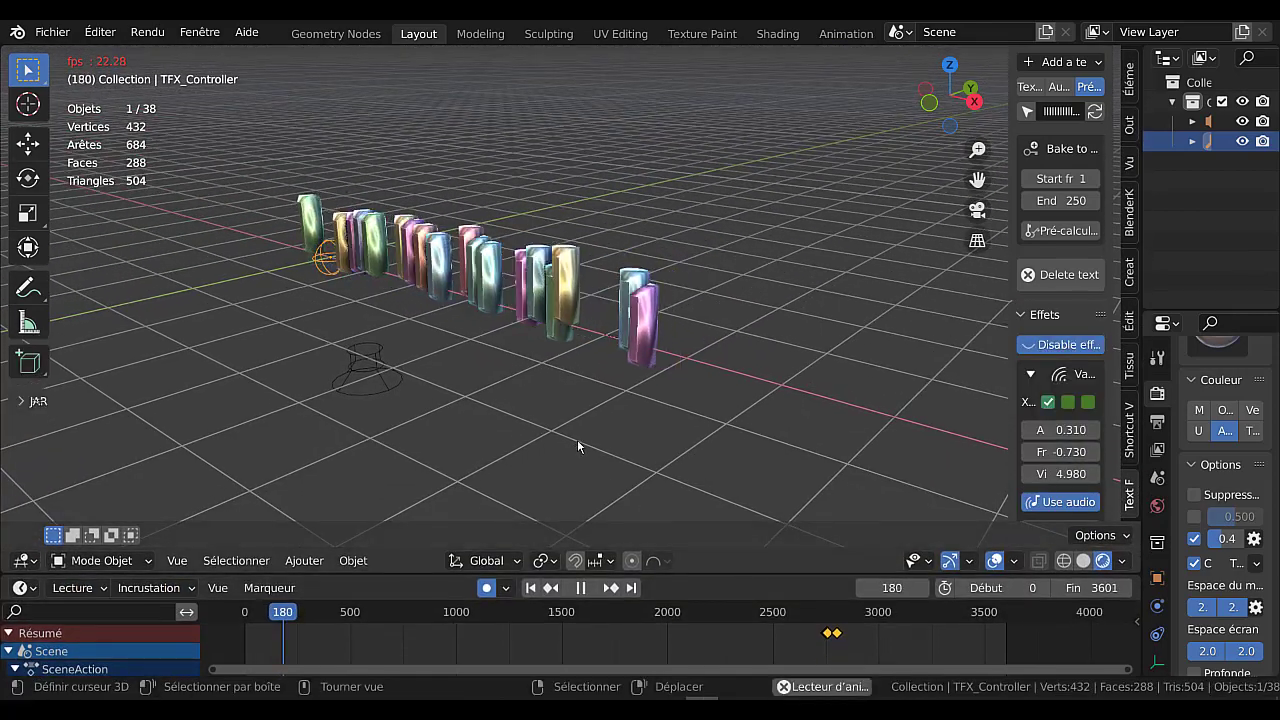
mouse_move(586, 443)
middle_down()
mouse_move(710, 436)
mouse_move(588, 431)
middle_up()
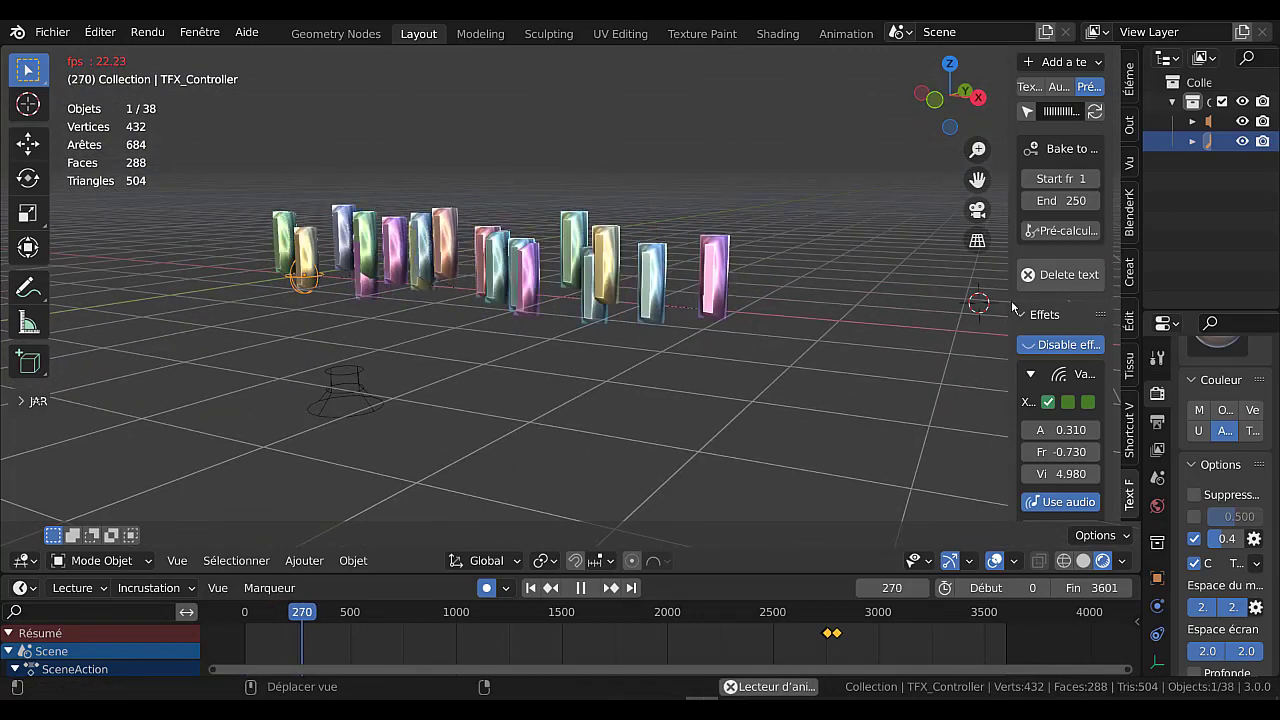
drag(1010, 318, 897, 344)
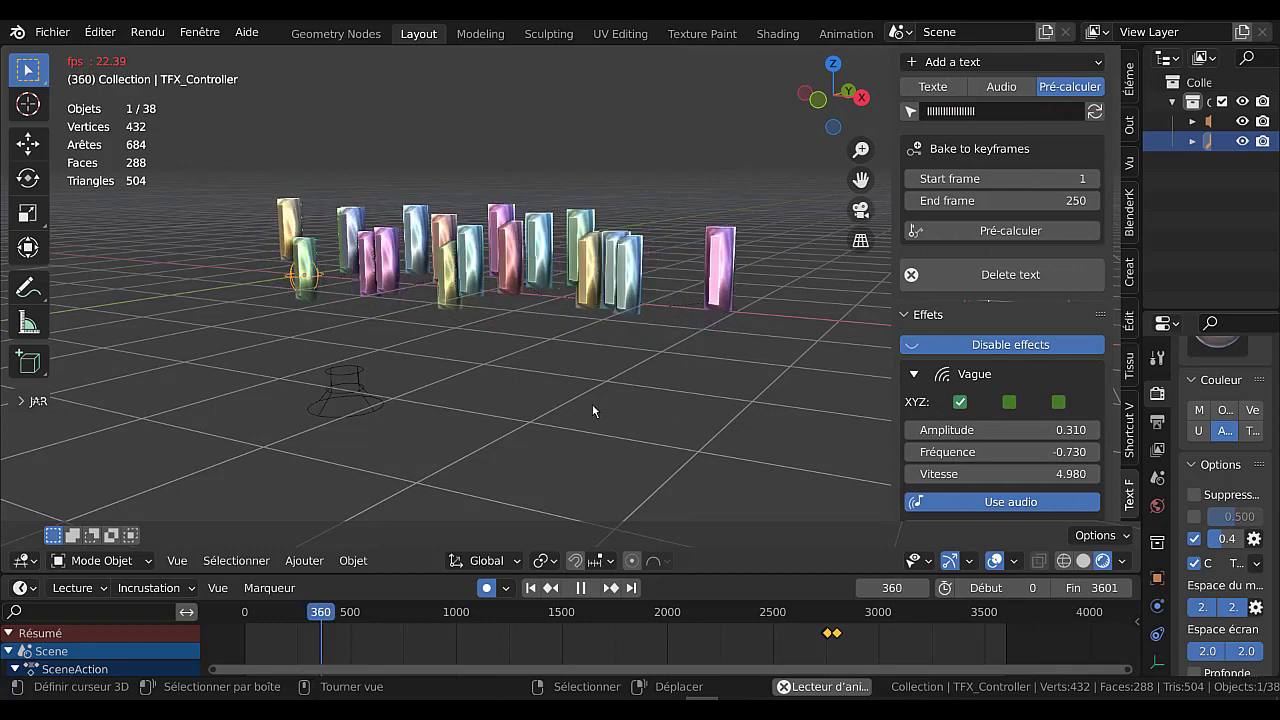
middle_drag(592, 404, 723, 413)
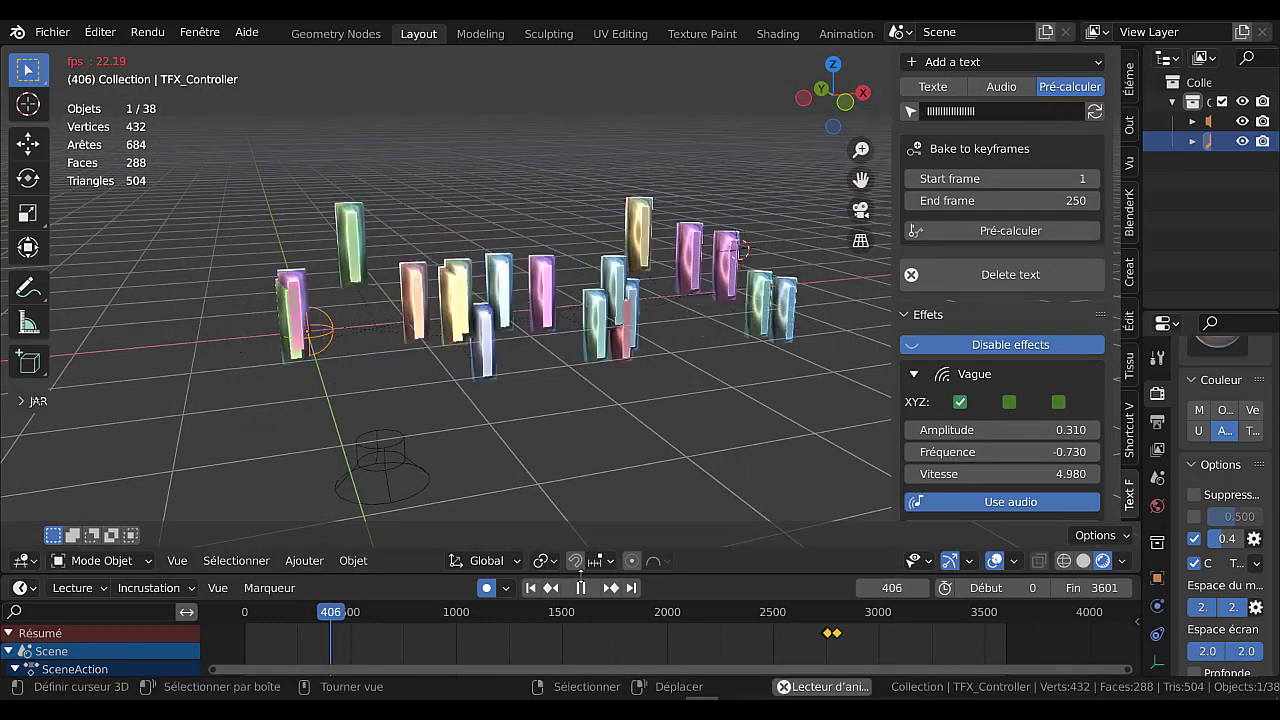
Stop playback at frame 422 and select individual bars to inspect them as separate objects.
click(582, 589)
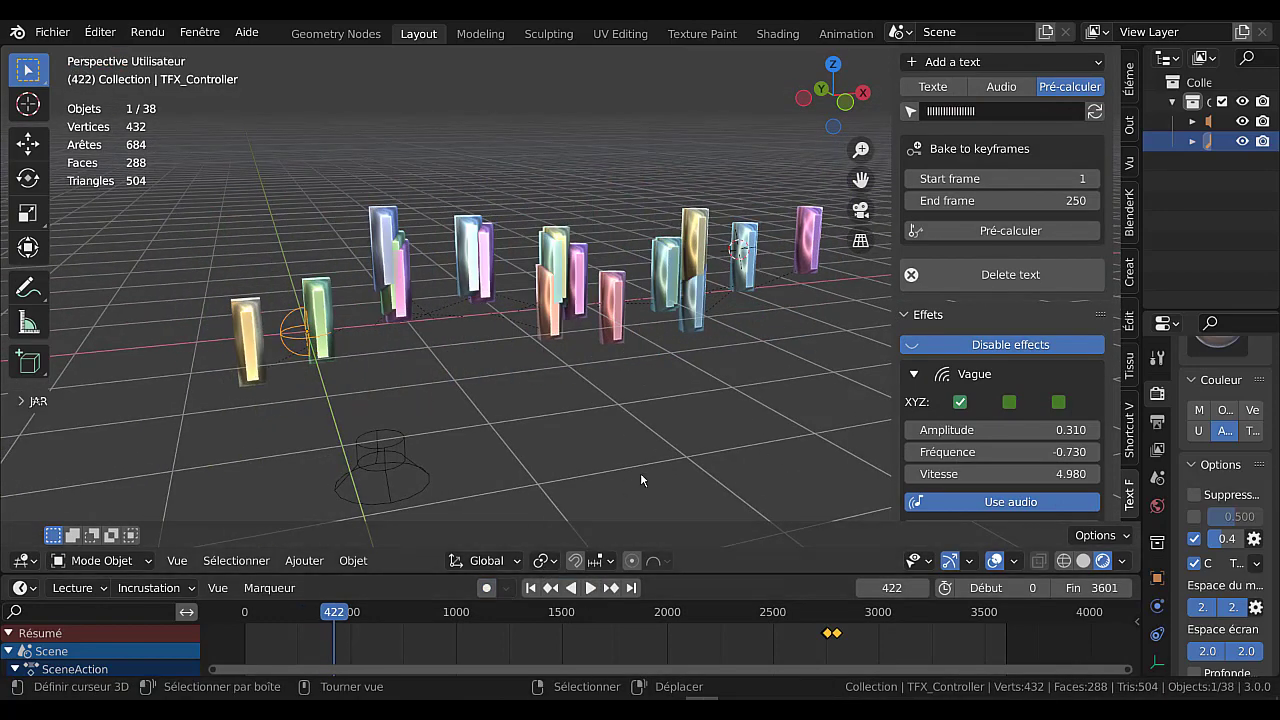
middle_drag(667, 476, 662, 478)
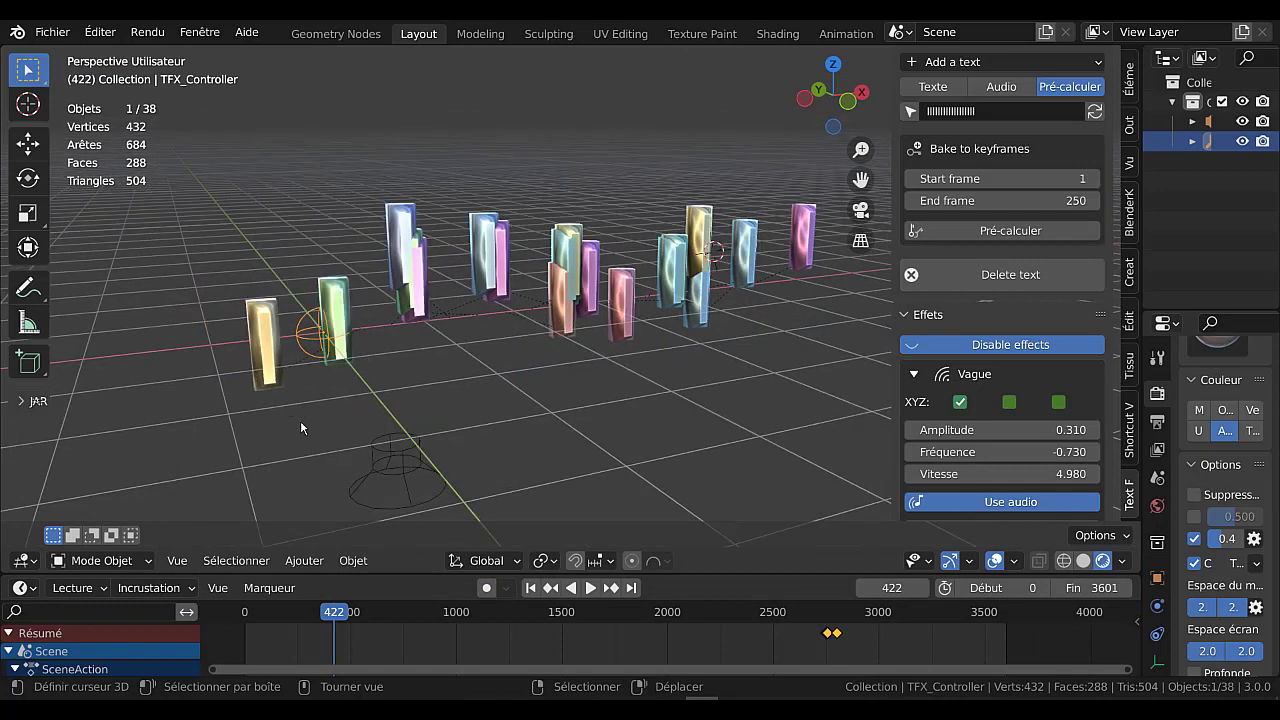
shift+click(270, 368)
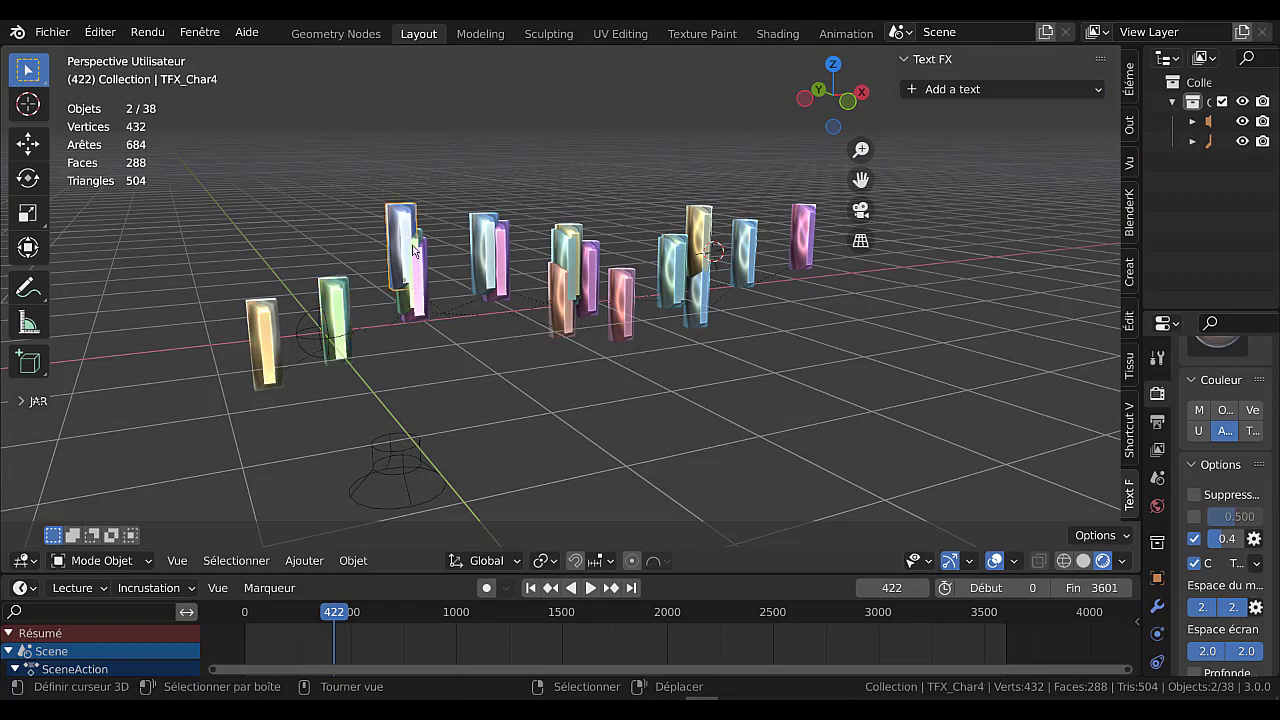
middle_drag(426, 304, 439, 257)
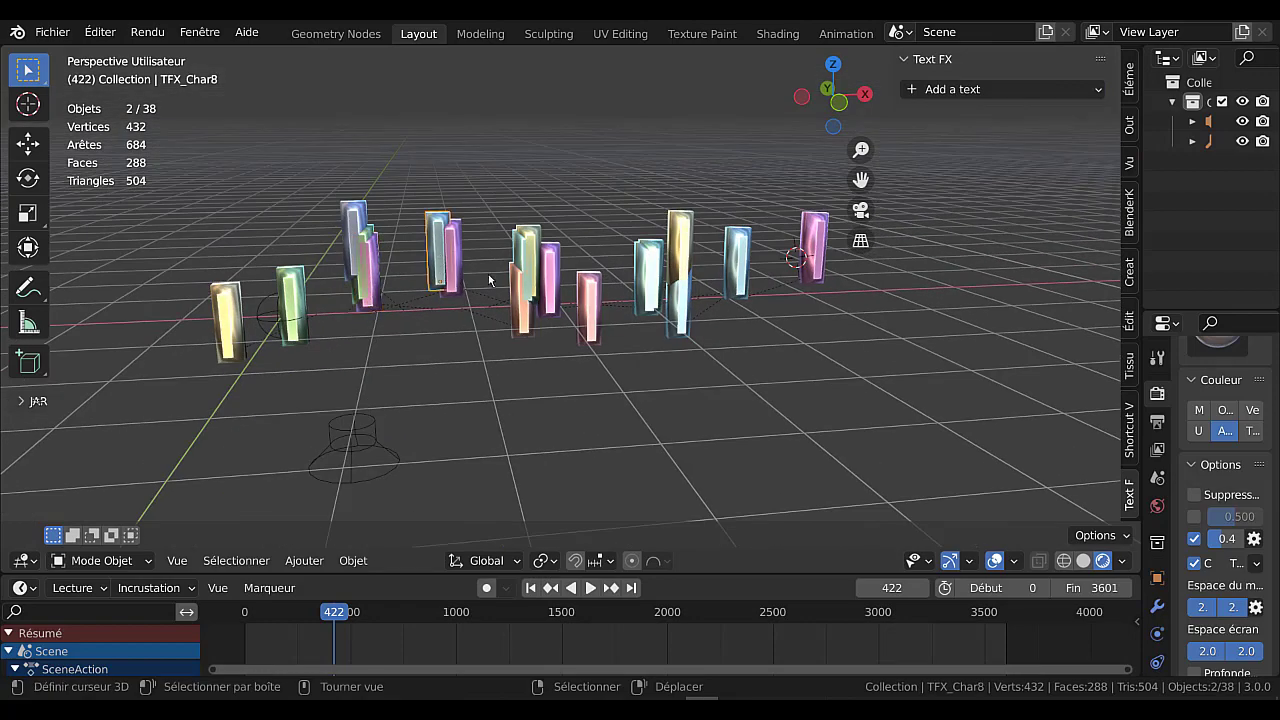
shift+click(515, 310)
middle_drag(515, 310, 567, 401)
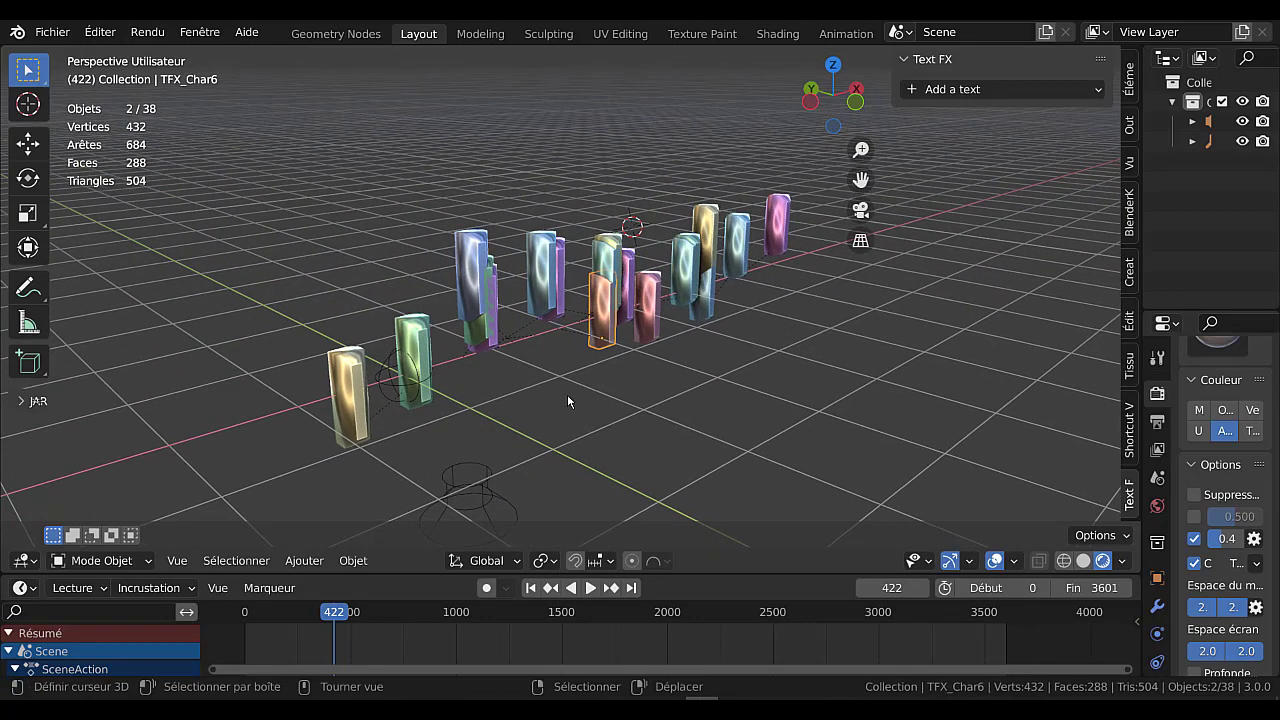
Rewind the animation to frame 0 and widen the outliner and properties editor.
drag(341, 611, 244, 611)
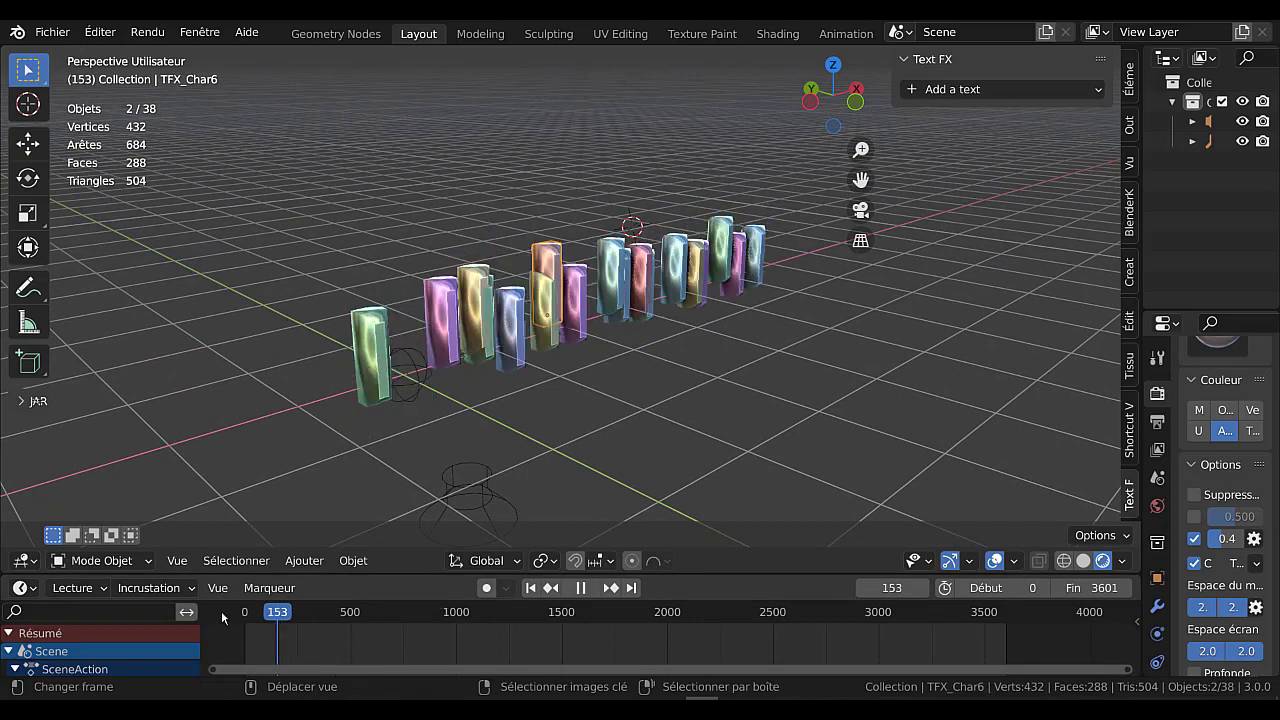
scroll(1277, 428, up, 7)
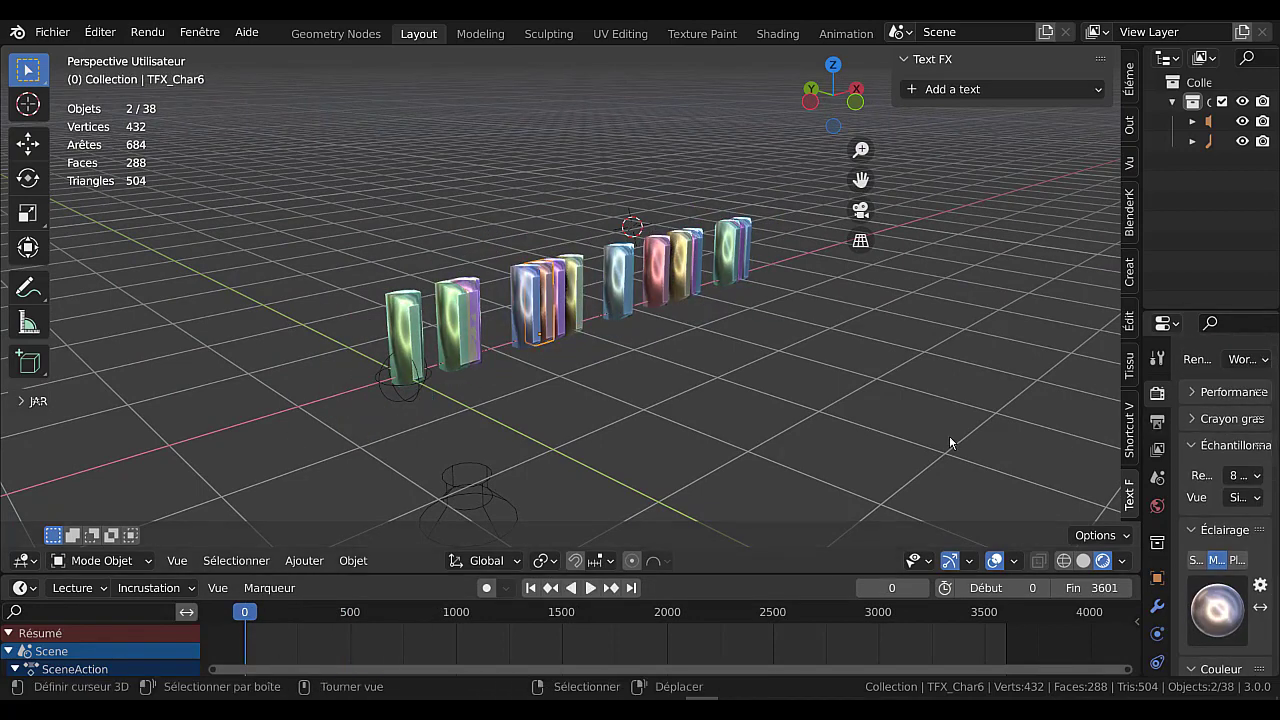
middle_drag(760, 430, 838, 444)
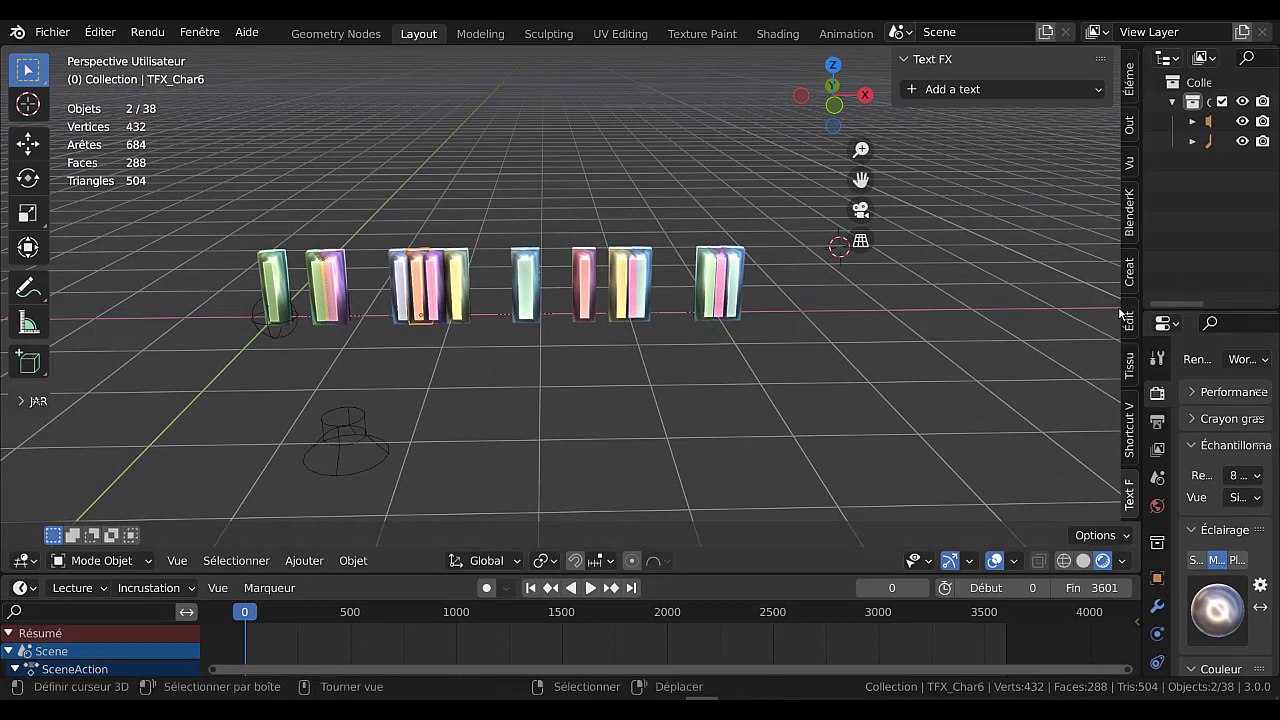
drag(1142, 287, 947, 290)
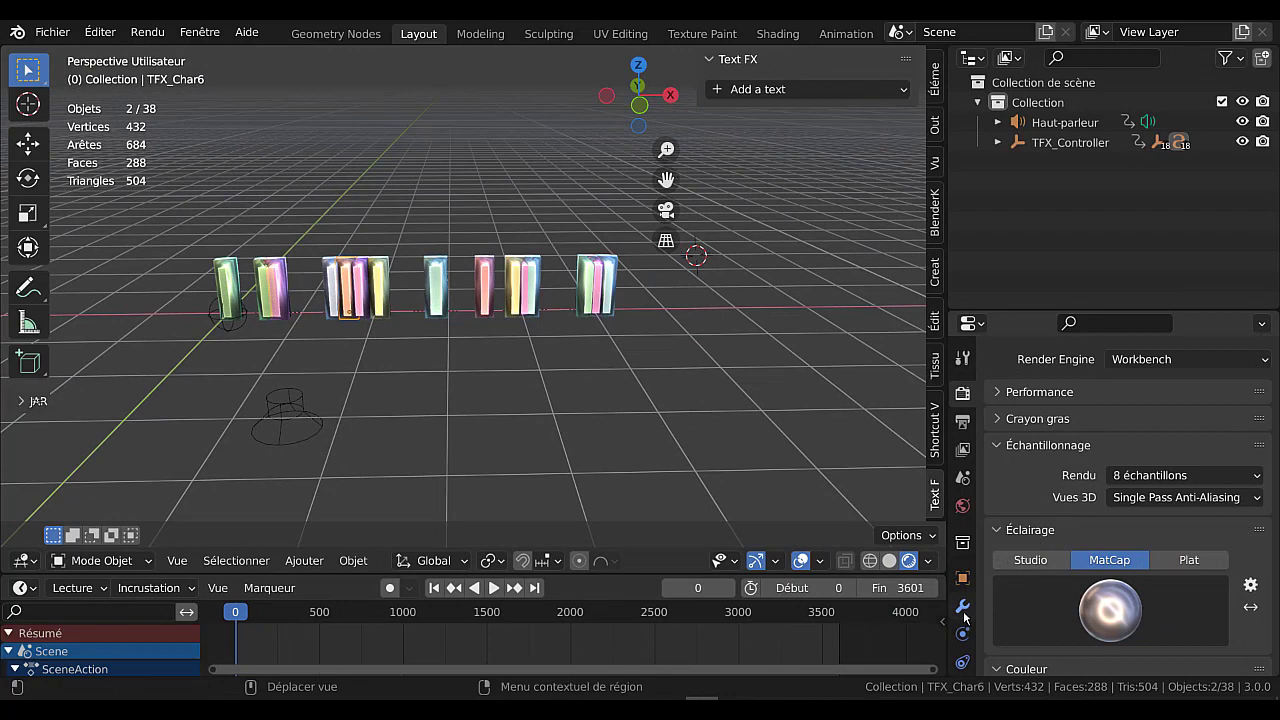
Select TFX_Controller, clear the keyframes on the Wave effect's XYZ axes, and refresh the bars at frame 0.
click(1064, 143)
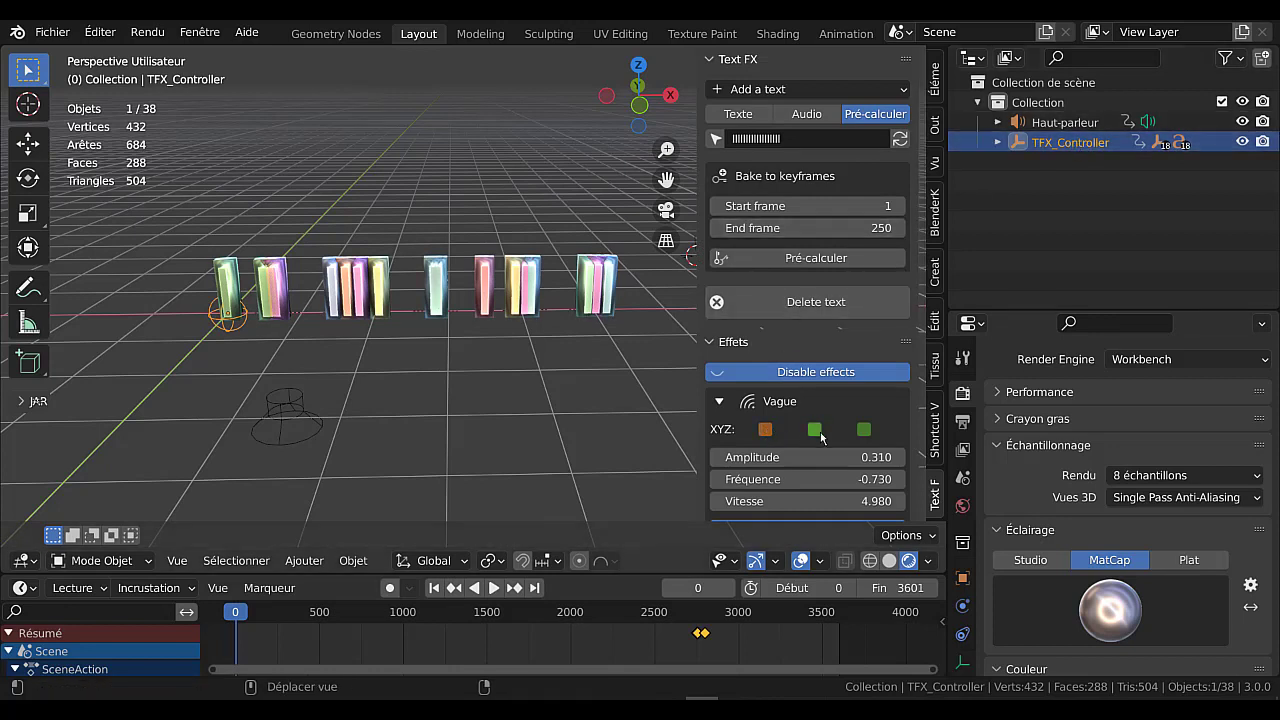
right_click(769, 436)
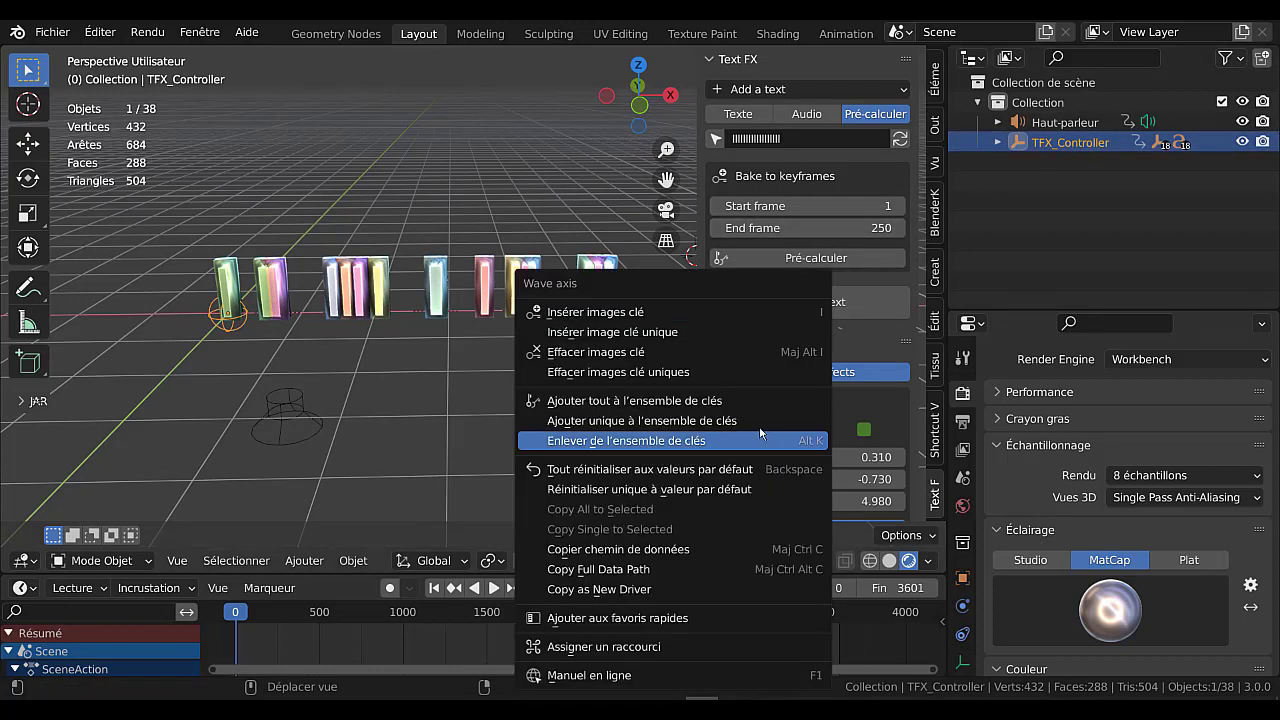
click(620, 352)
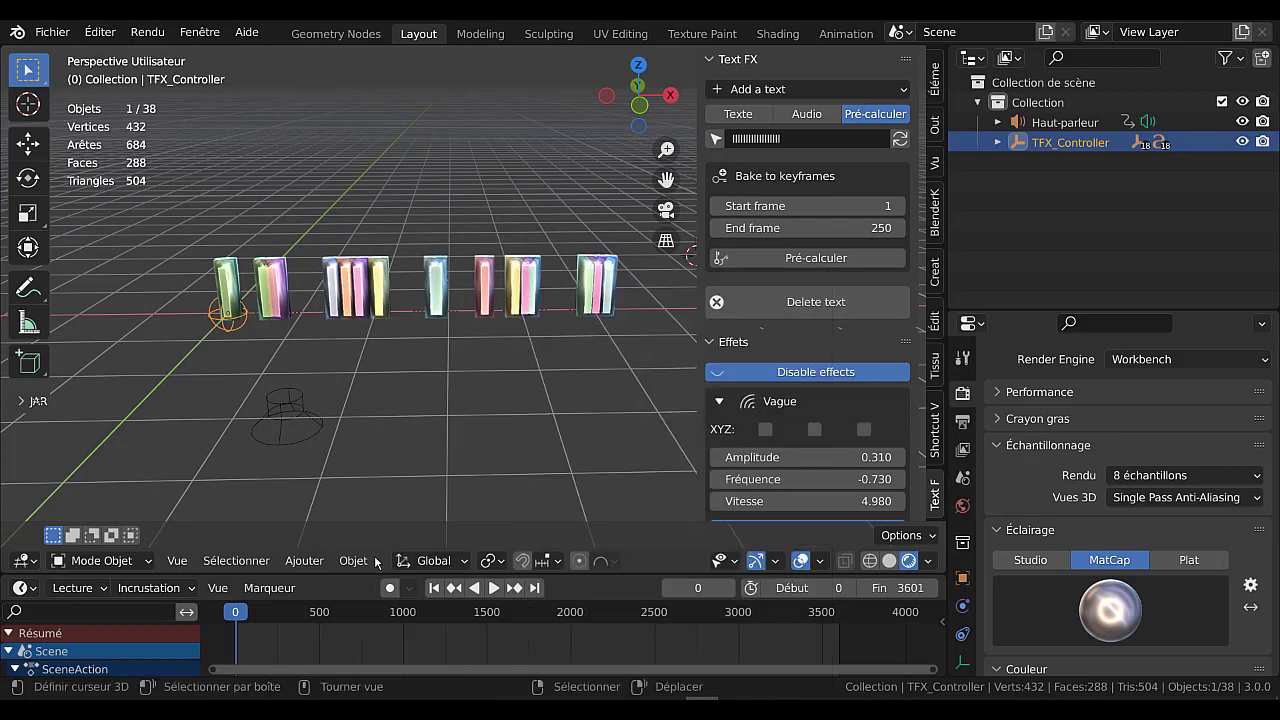
drag(272, 617, 202, 617)
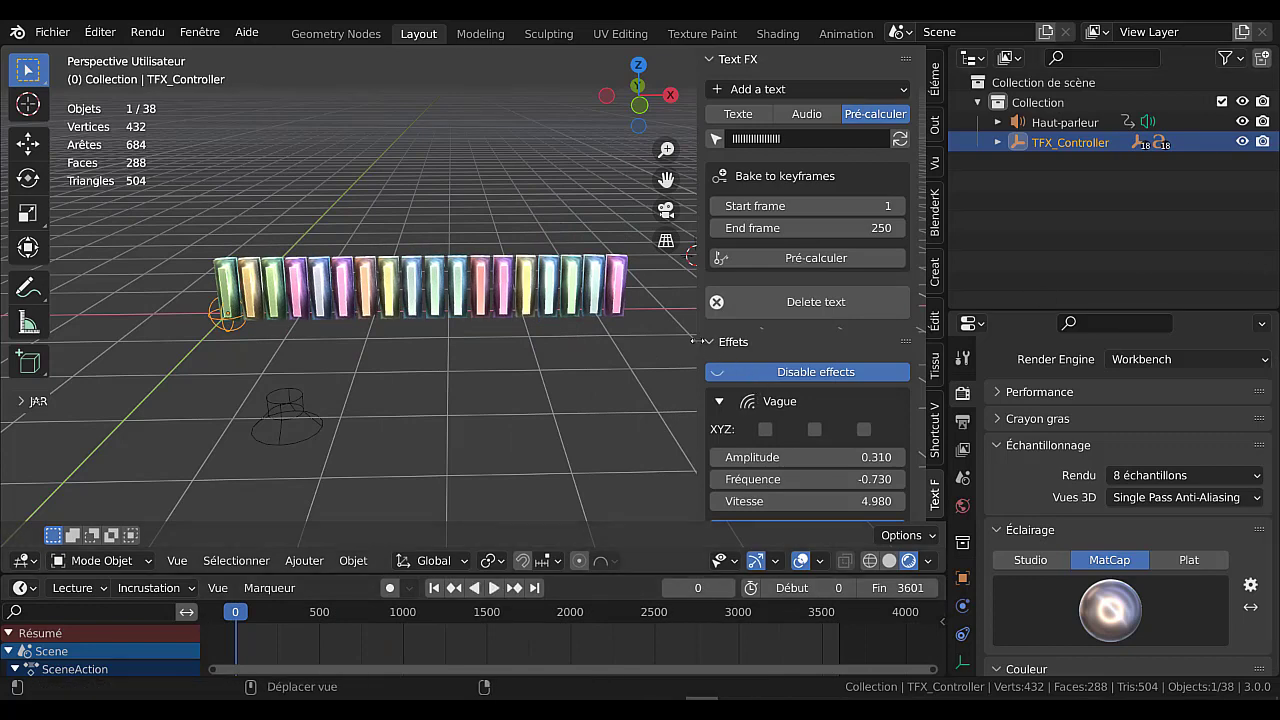
Narrow the Text FX sidebar and select the blue bar TFX_Char8 in the middle of the row.
drag(693, 341, 843, 341)
middle_drag(500, 400, 545, 403)
scroll(500, 380, up, 3)
click(410, 326)
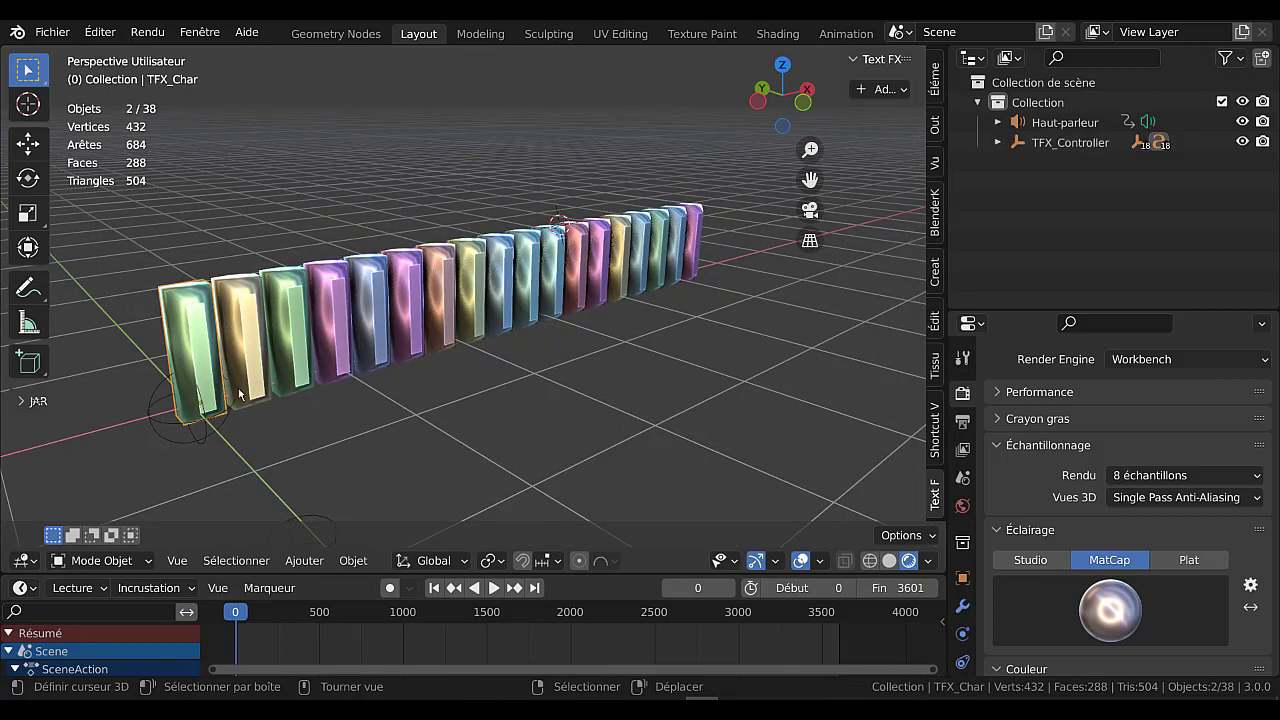
middle_drag(405, 448, 390, 392)
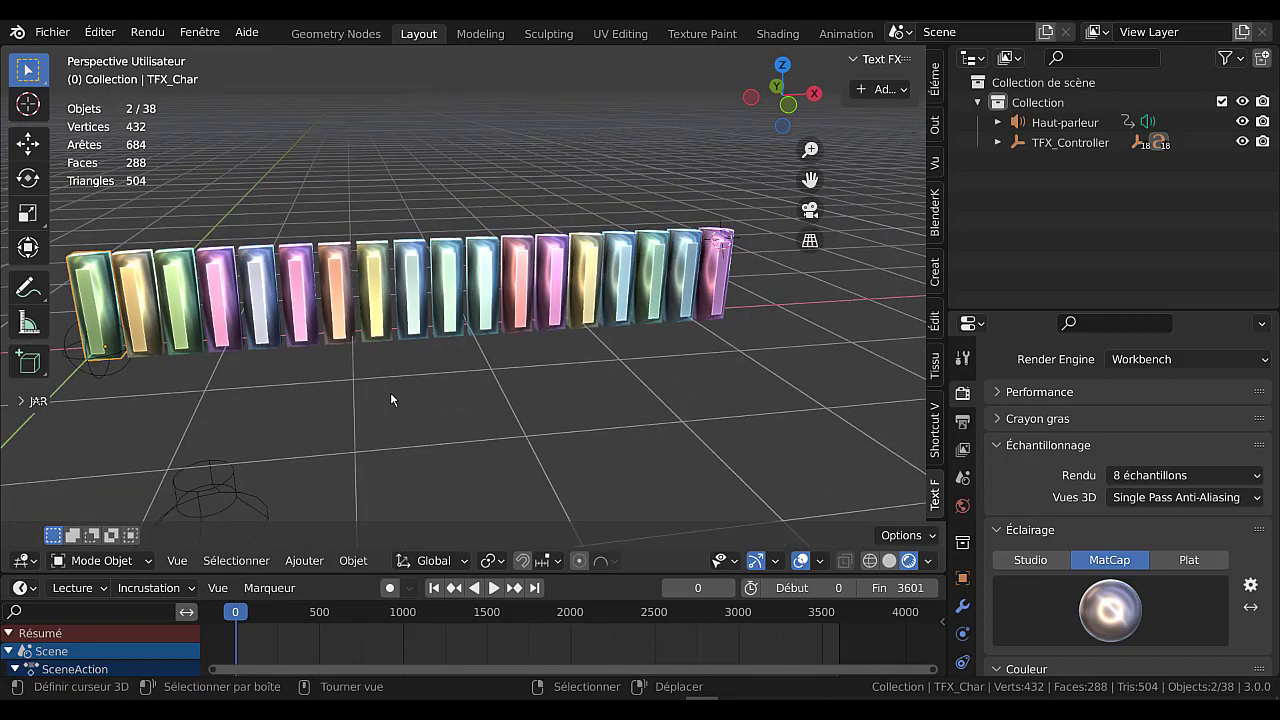
middle_drag(413, 315, 502, 395)
scroll(530, 410, up, 3)
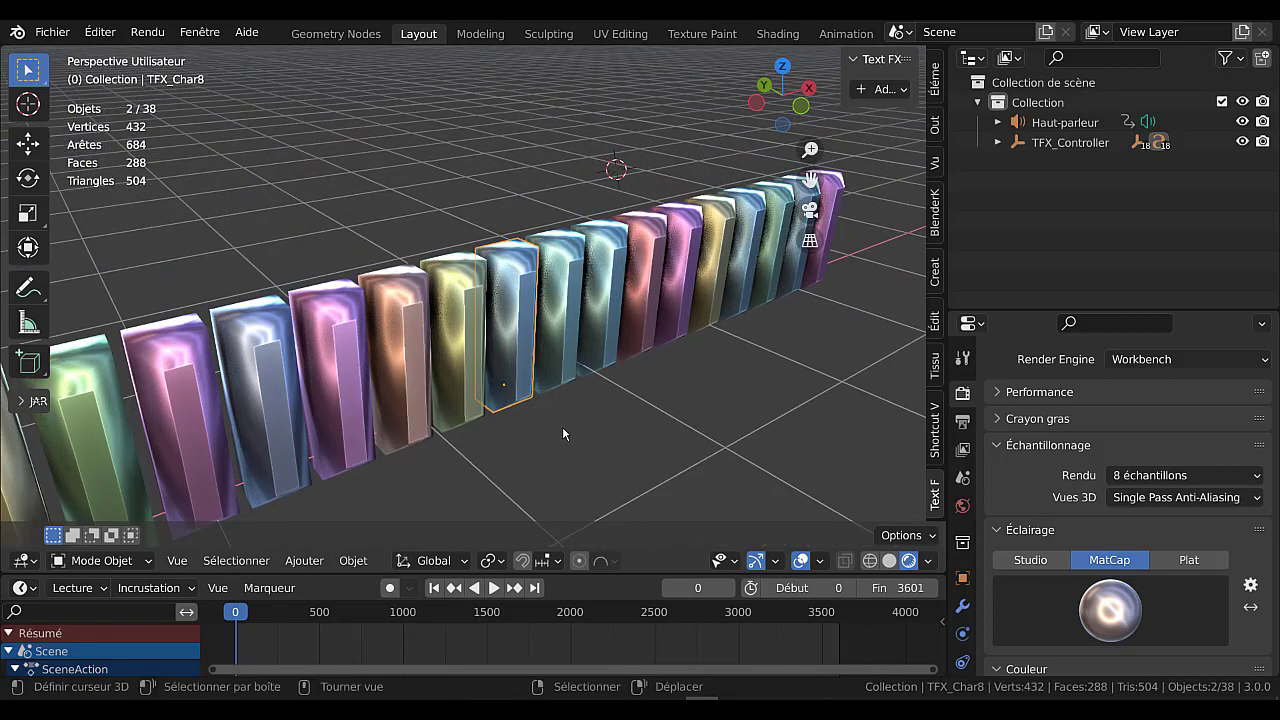
click(562, 426)
middle_drag(580, 432, 566, 427)
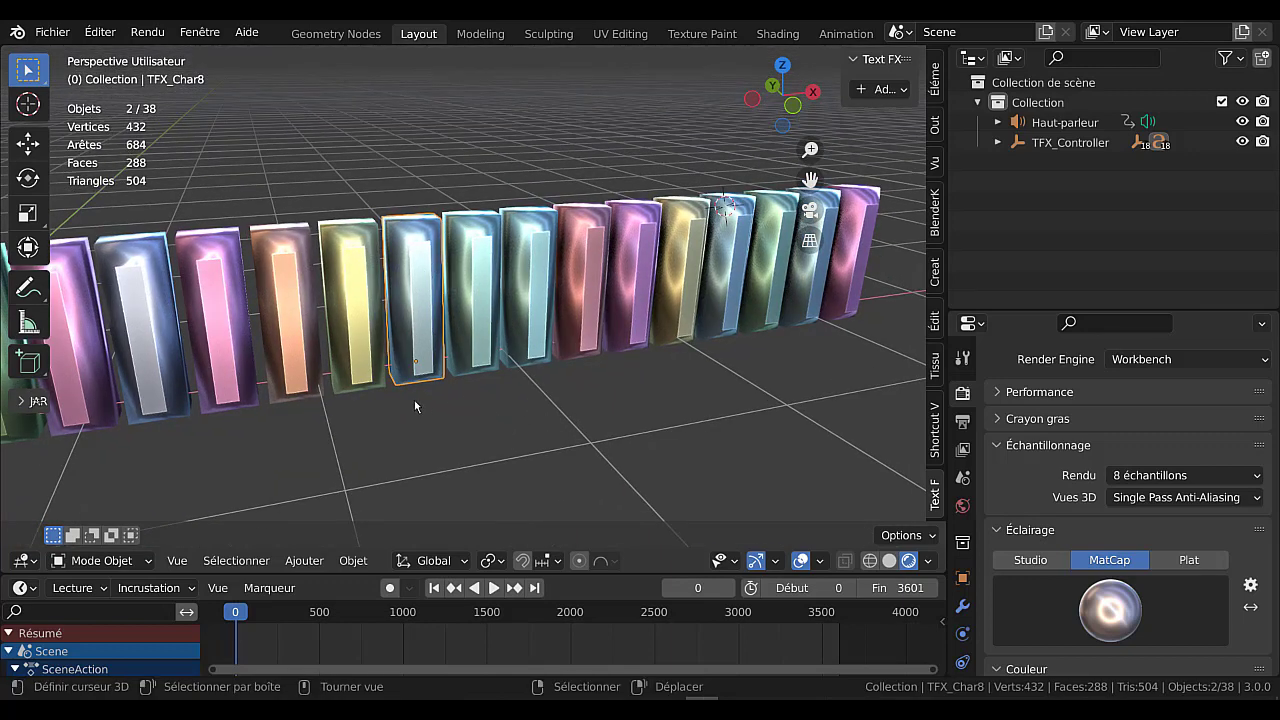
Inspect TFX_Char8 as a text object in Edit Mode and return to Object Mode.
key(Tab)
middle_drag(516, 436, 387, 331)
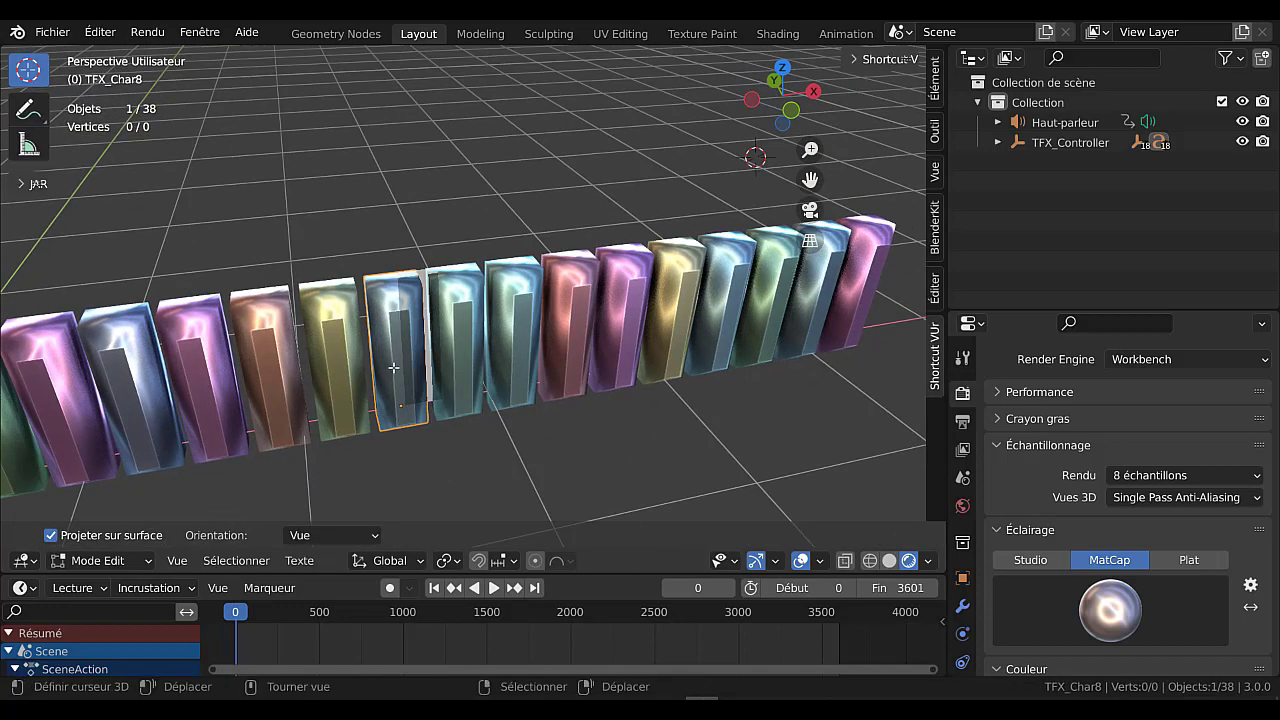
scroll(397, 358, up, 2)
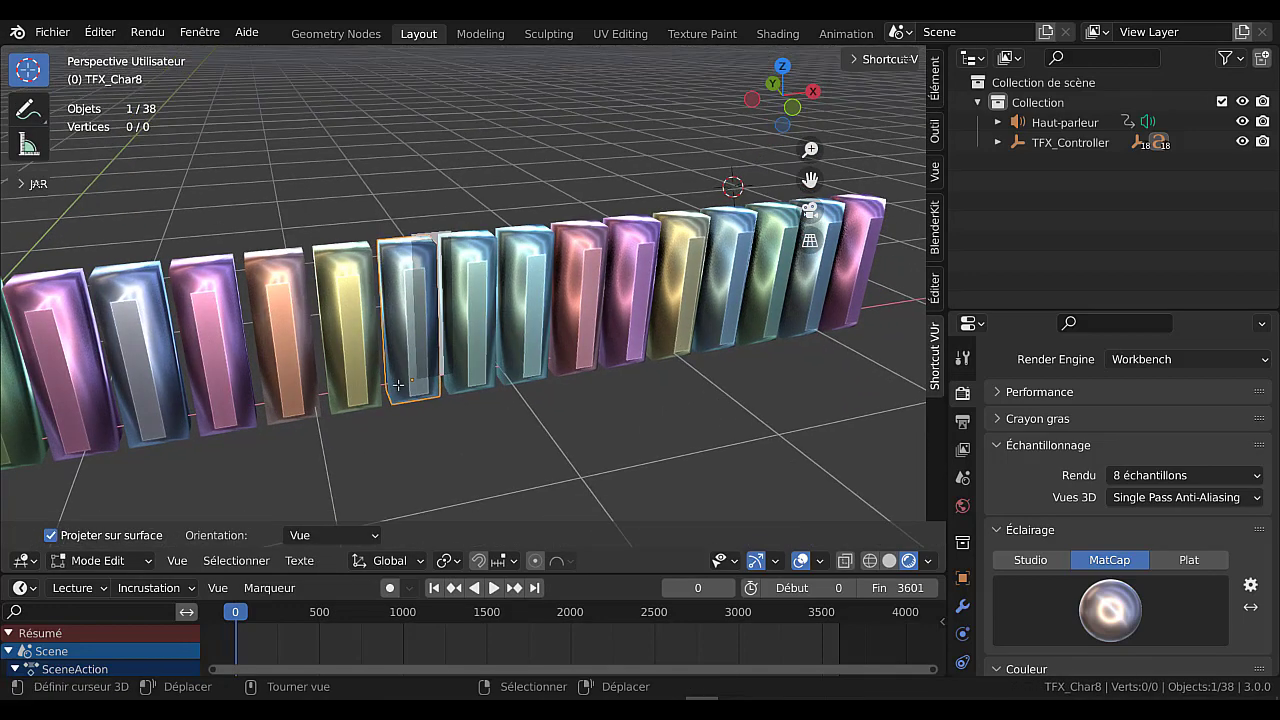
key(Tab)
scroll(393, 352, up, 1)
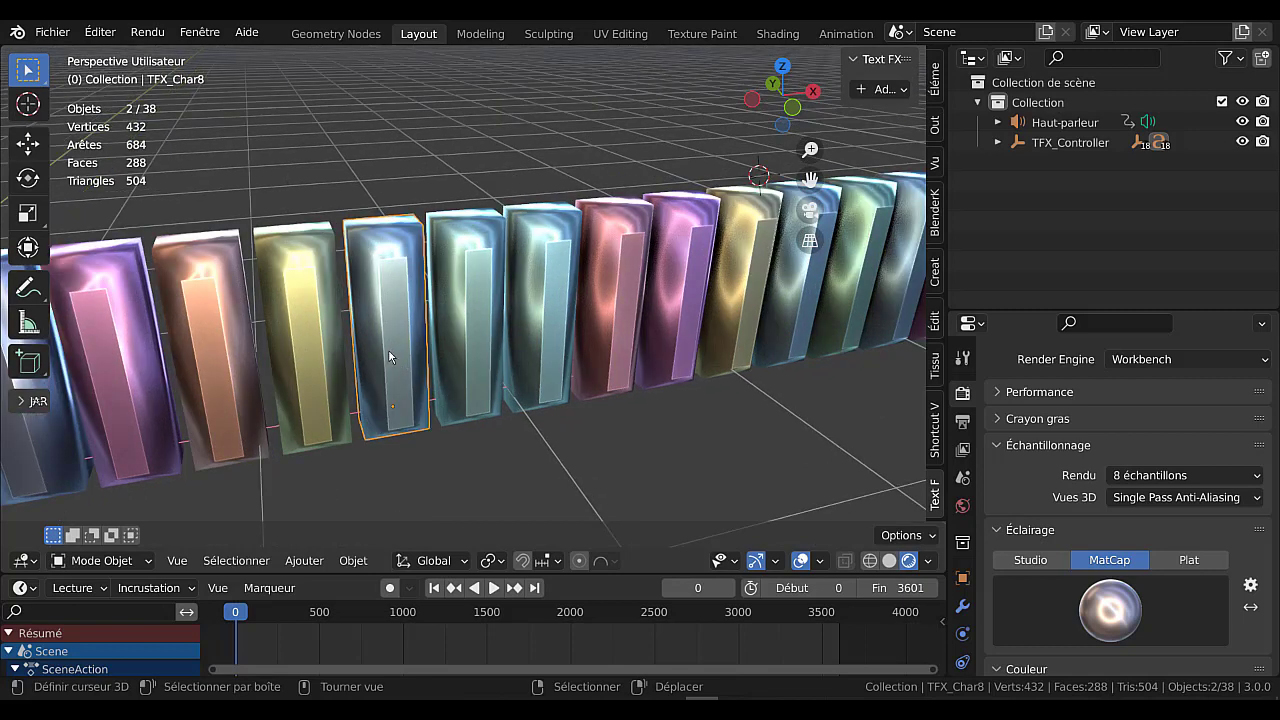
Convert TFX_Char8 from text to a mesh and select its side bevel face in Edit Mode.
key(q)
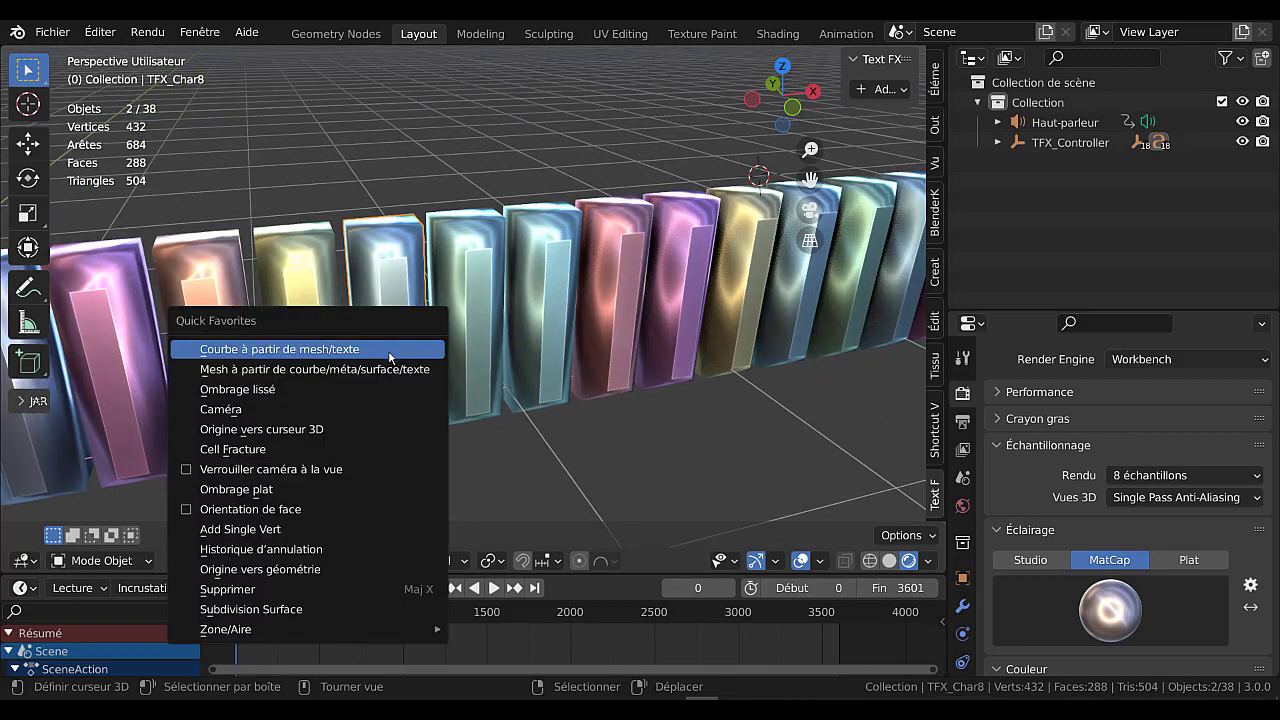
click(285, 370)
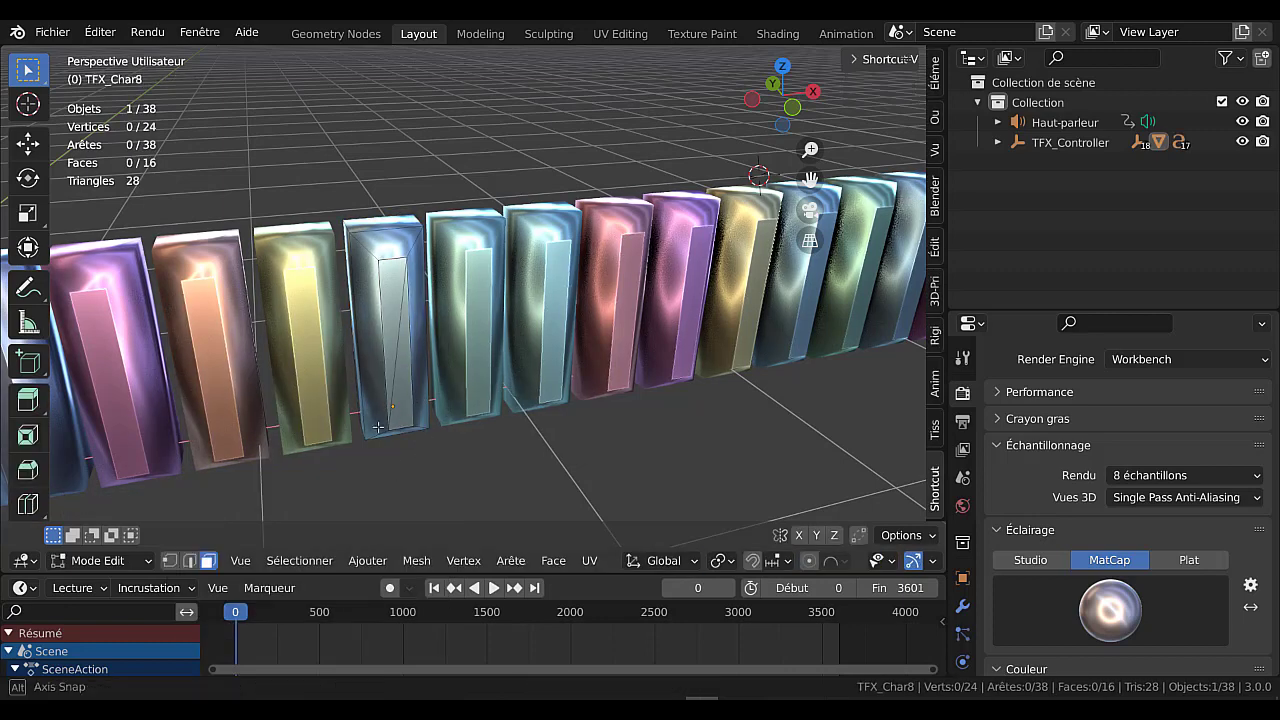
key(Tab)
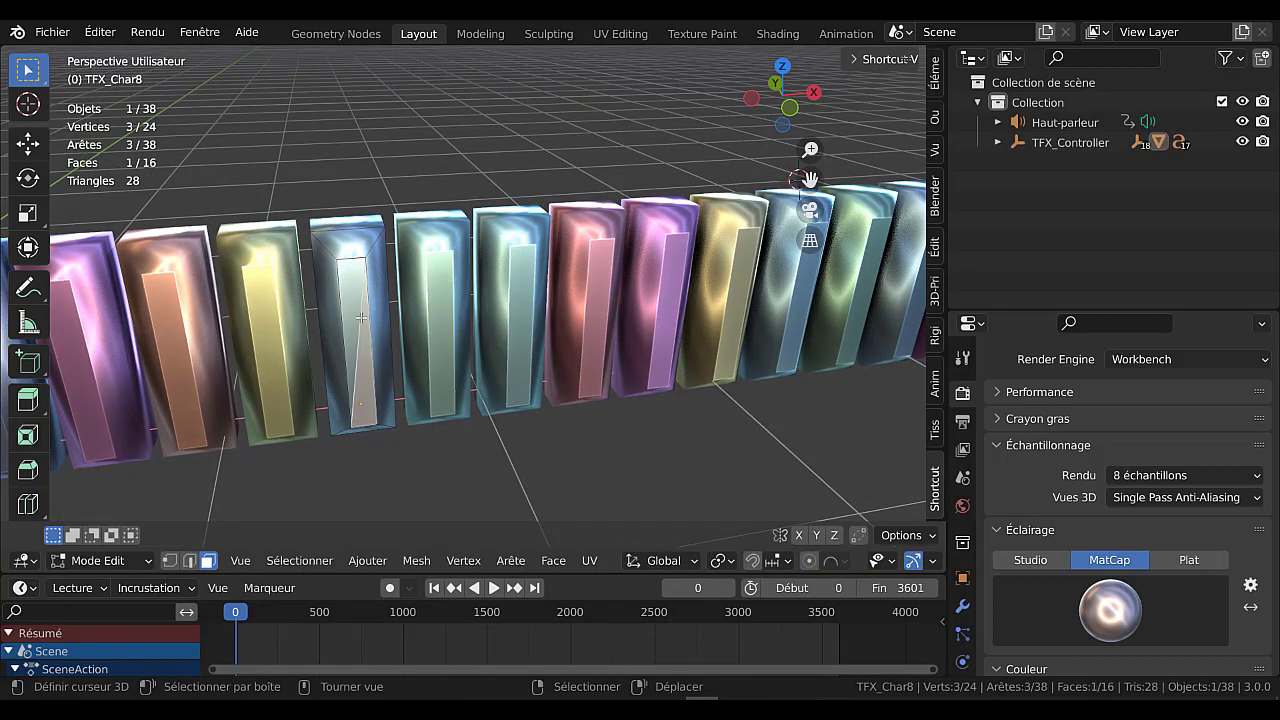
right_click(378, 338)
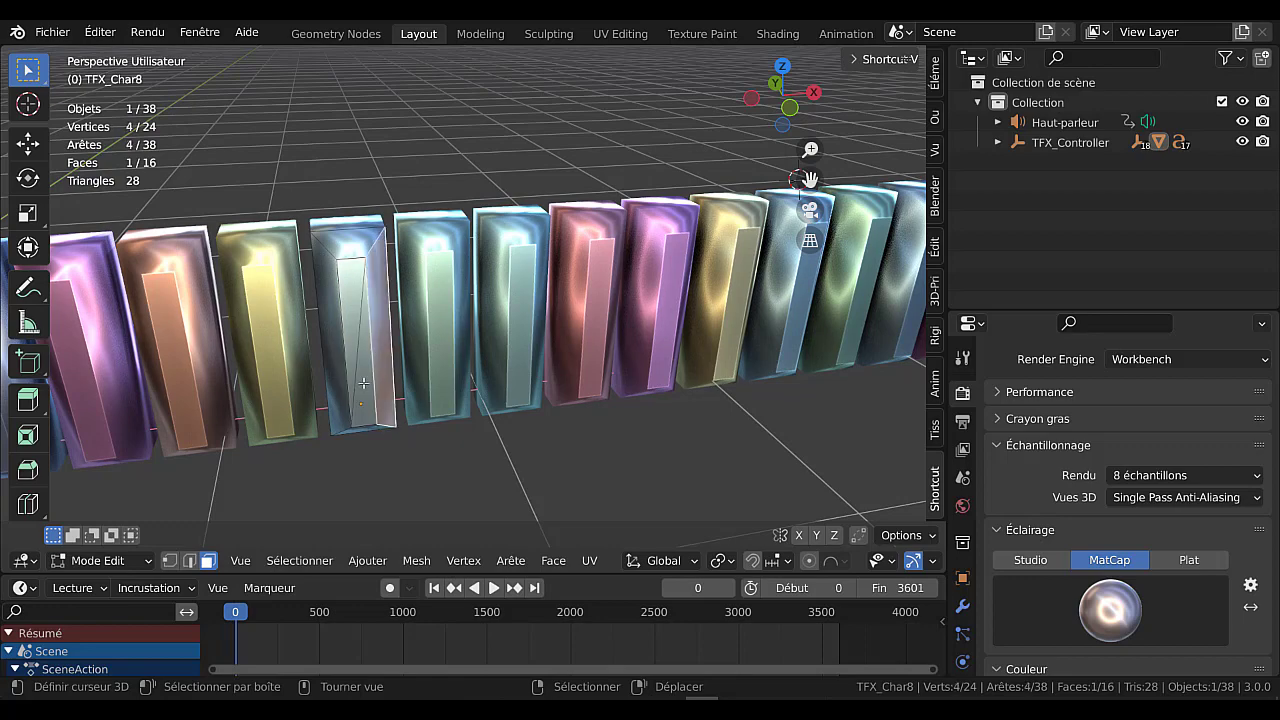
scroll(365, 384, down, 3)
scroll(393, 377, up, 3)
shift+middle_drag(534, 474, 544, 412)
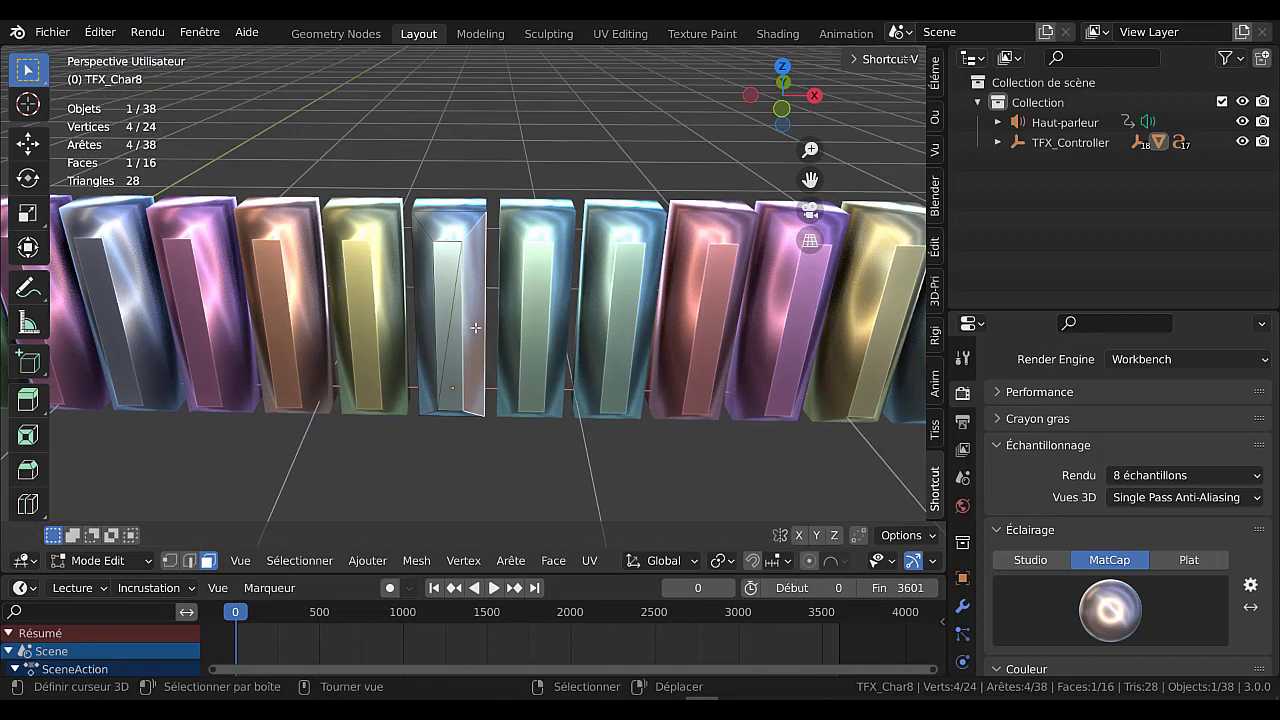
middle_drag(475, 327, 490, 331)
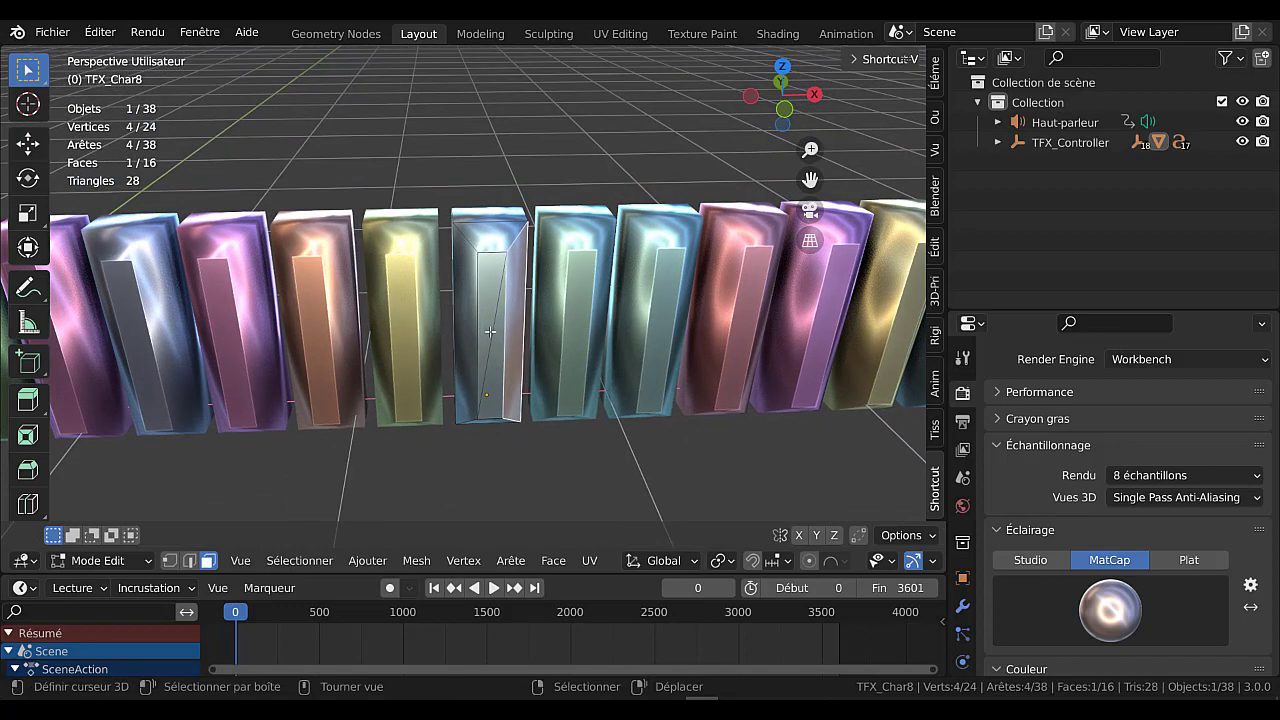
Select all of TFX_Char8's geometry and snap the 3D cursor to the centre of the selection.
key(shift+s)
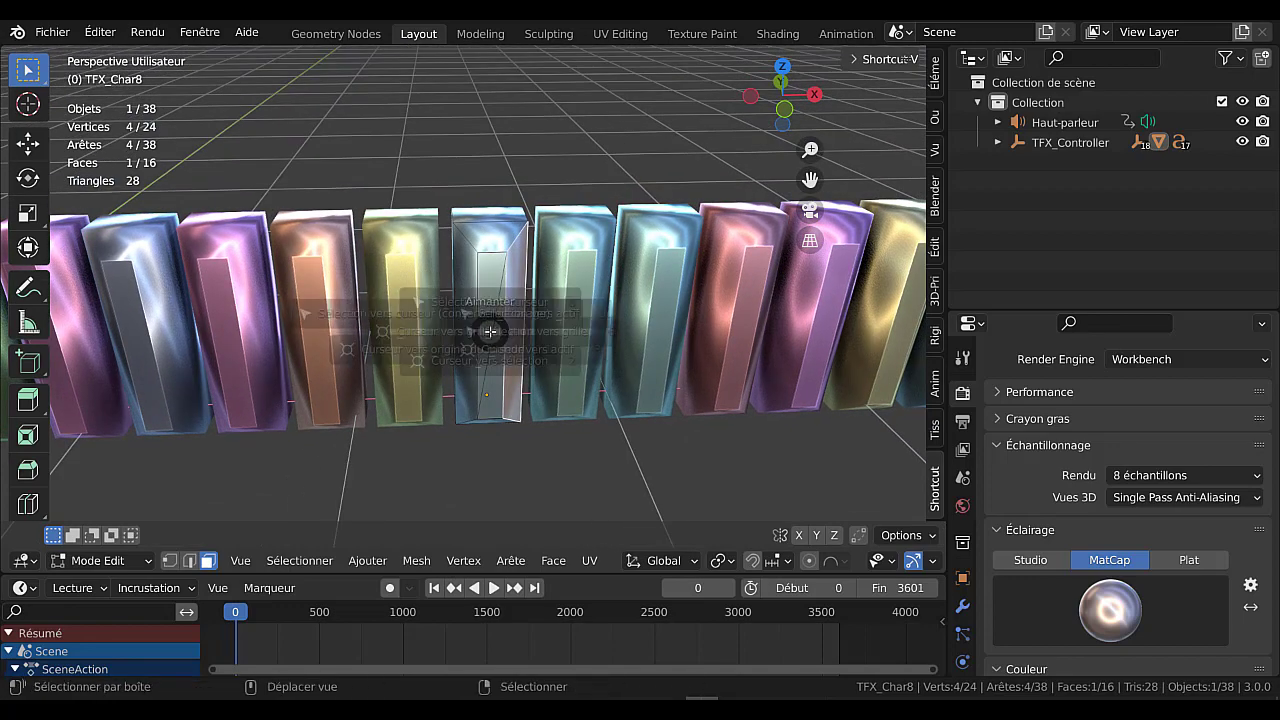
click(487, 448)
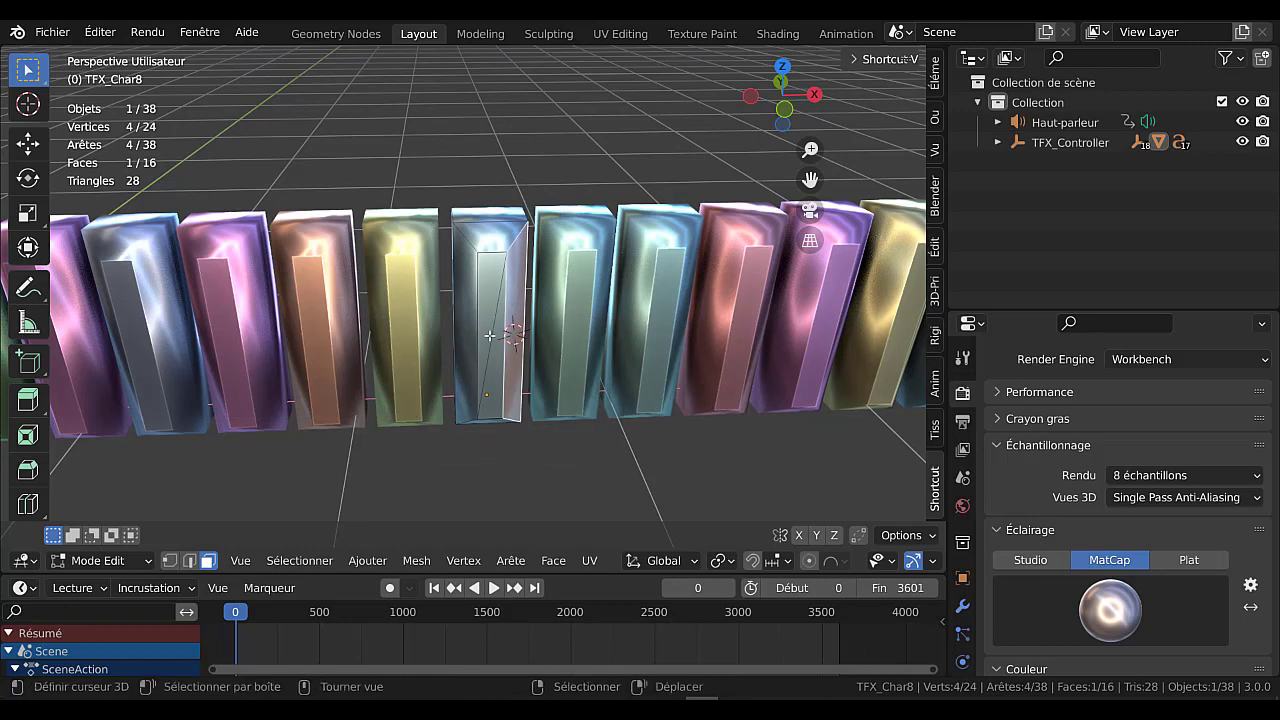
key(a)
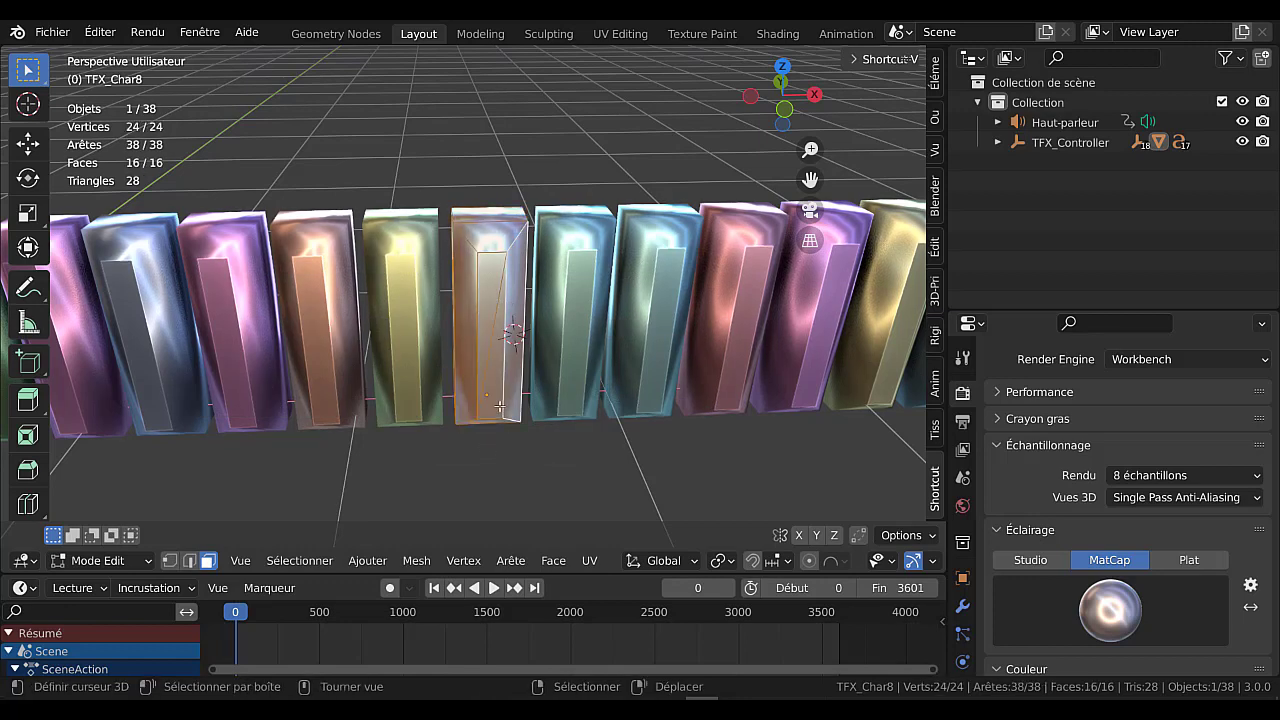
key(shift+s)
click(500, 525)
Delete all vertices of TFX_Char8 and add a monkey primitive (Singe) in their place.
middle_drag(500, 511, 497, 475)
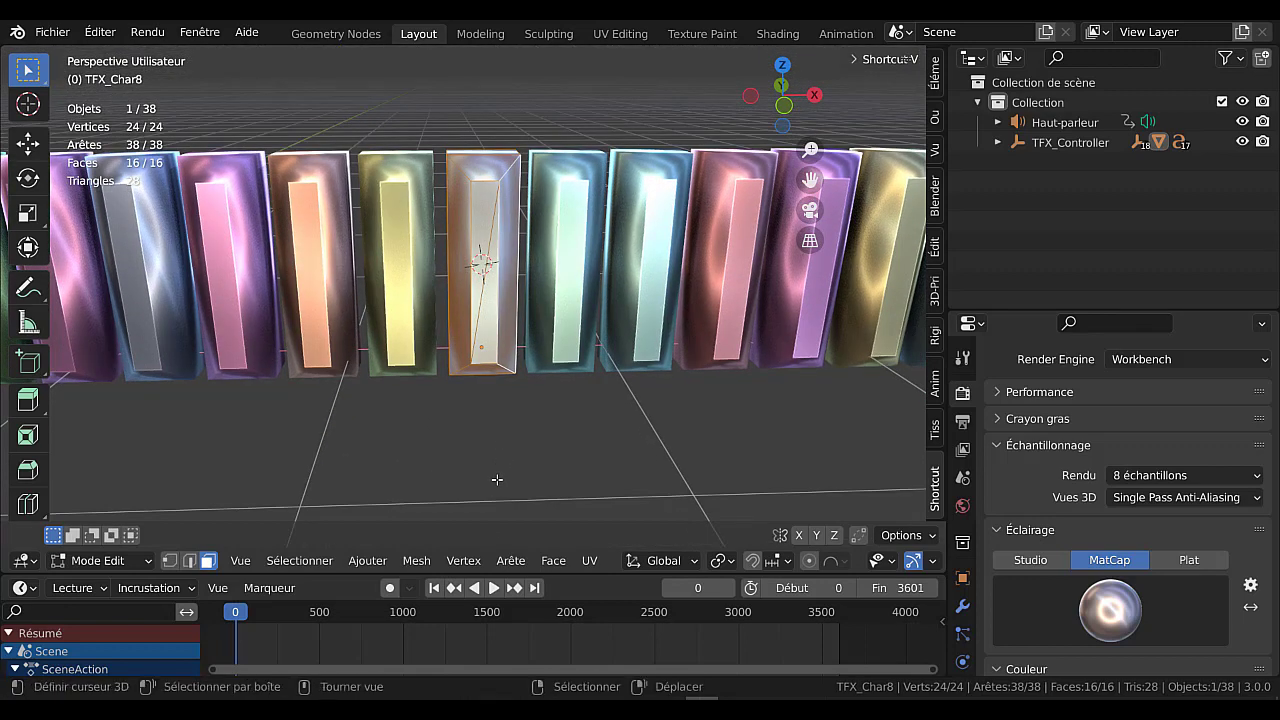
key(x)
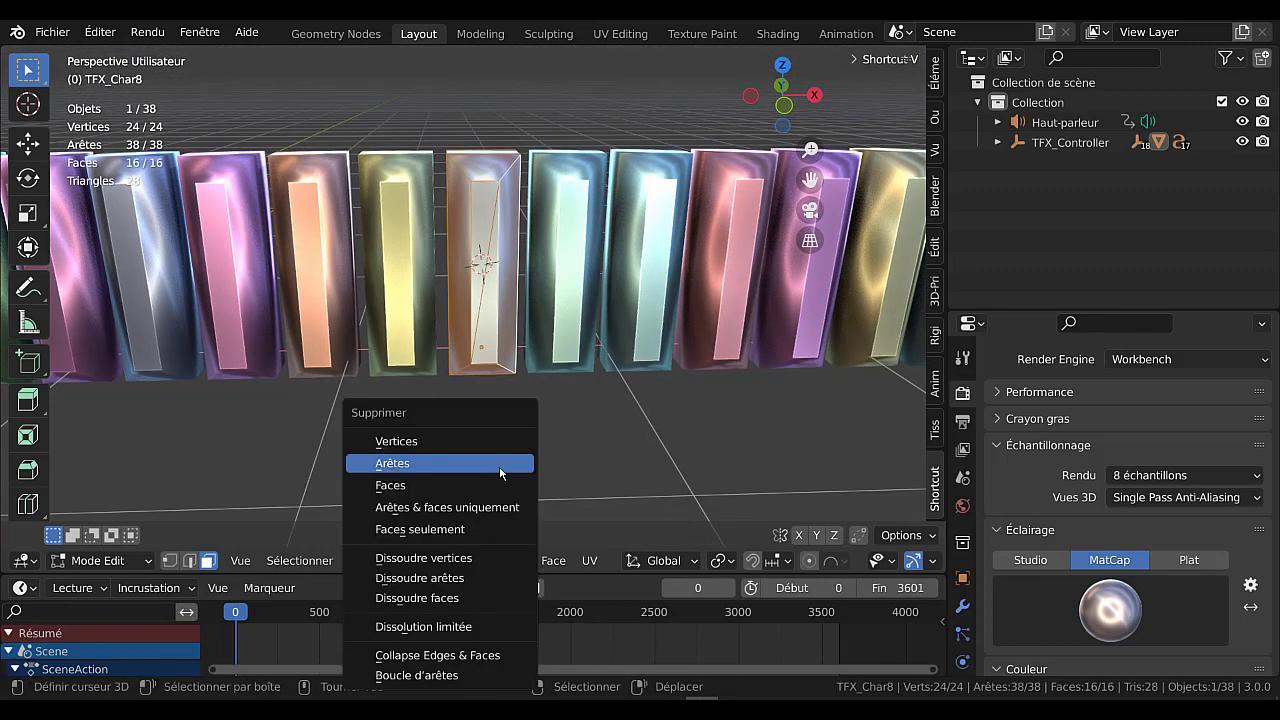
click(437, 440)
click(367, 561)
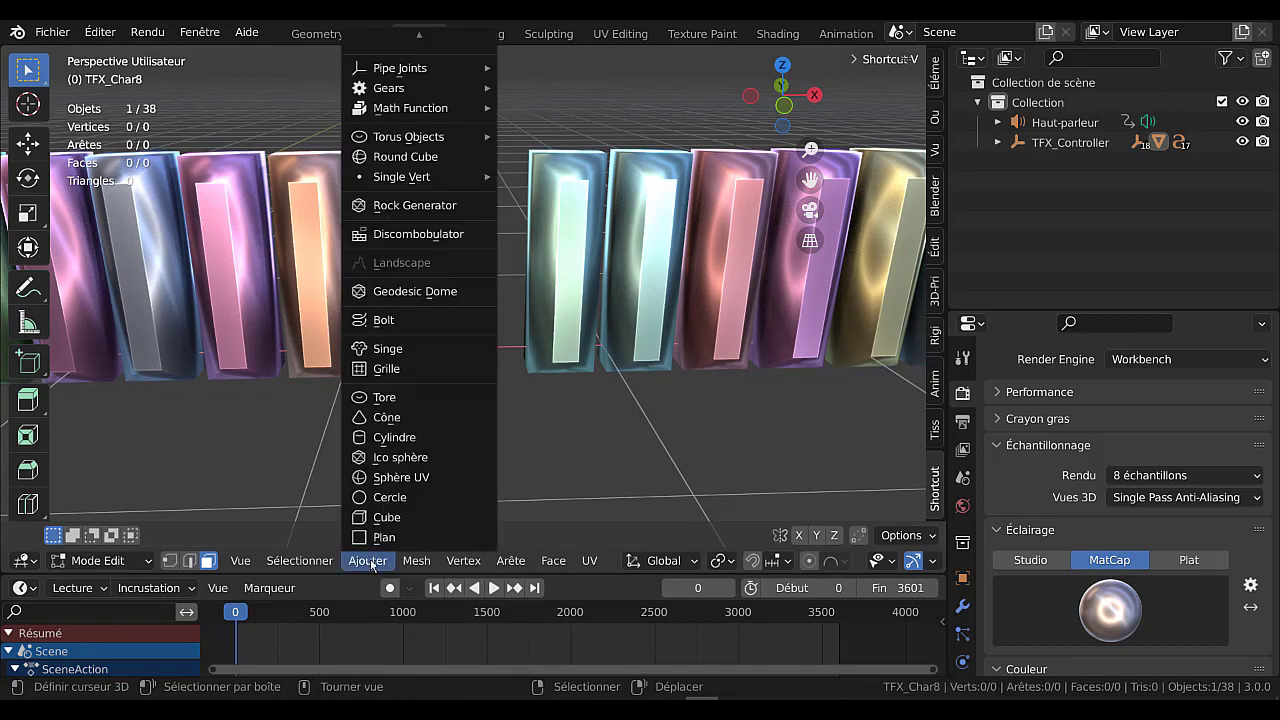
mouse_move(418, 565)
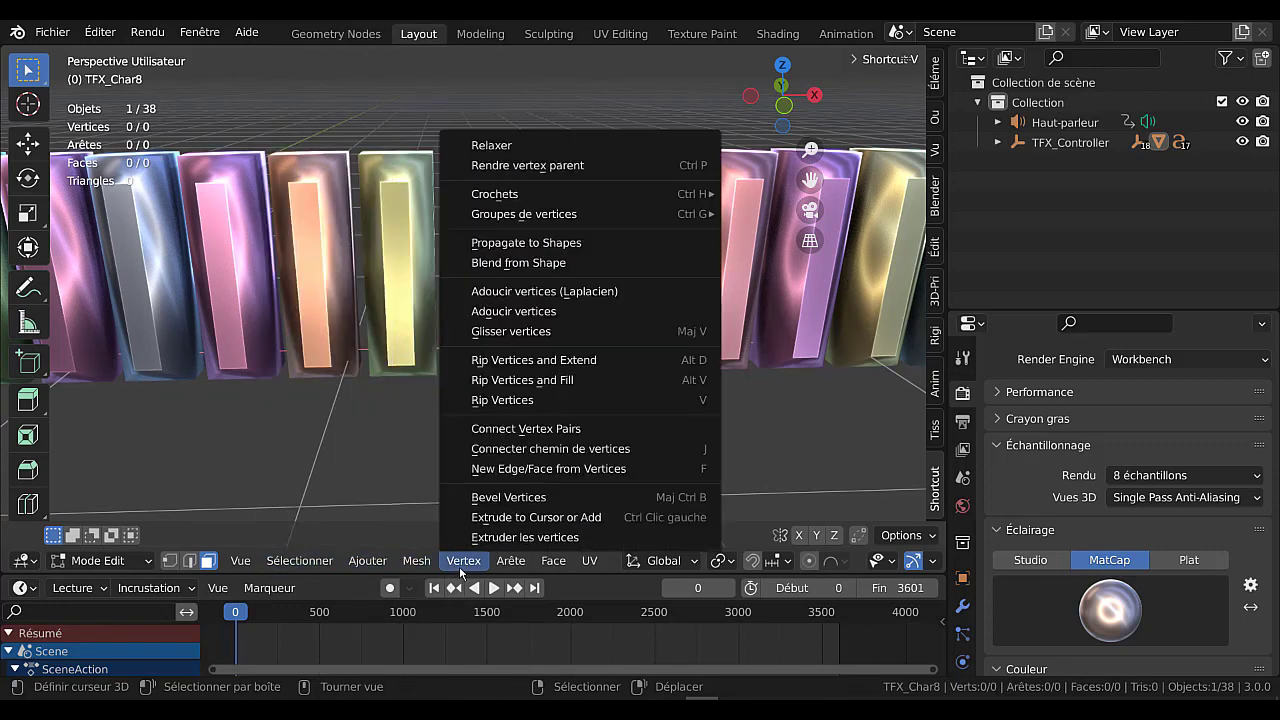
mouse_move(603, 570)
click(416, 562)
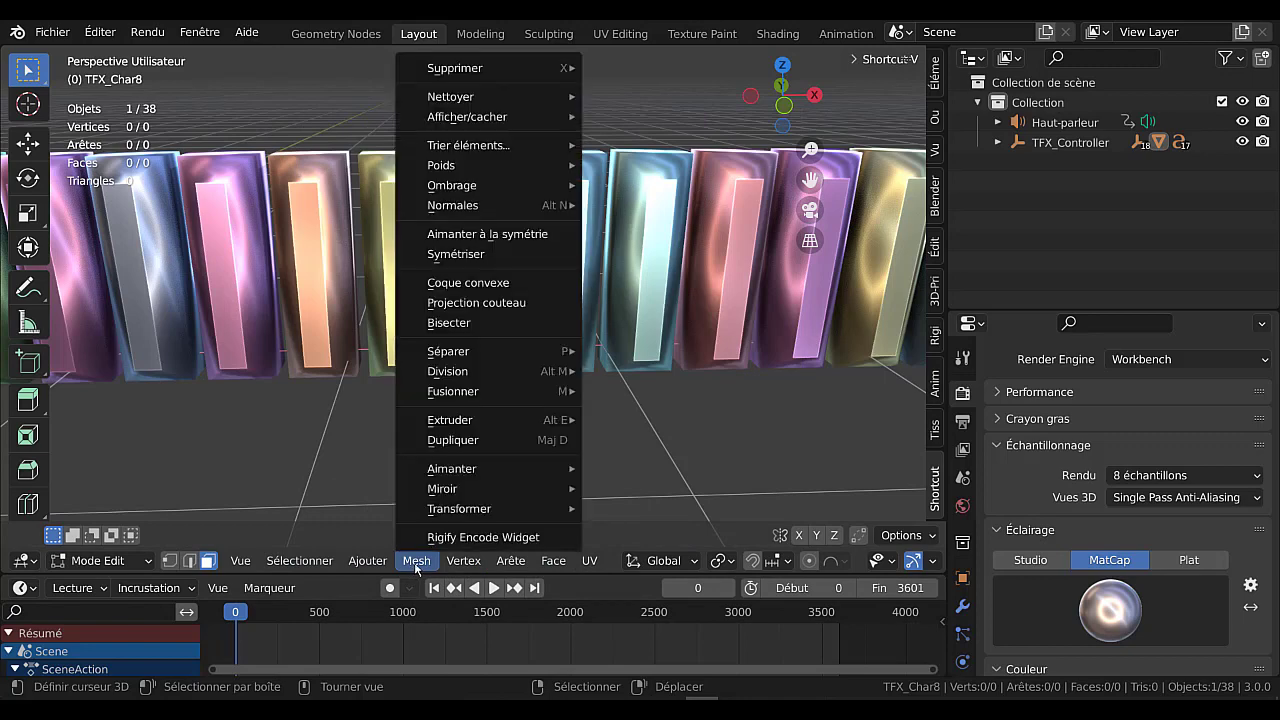
mouse_move(490, 568)
mouse_move(400, 562)
mouse_move(352, 566)
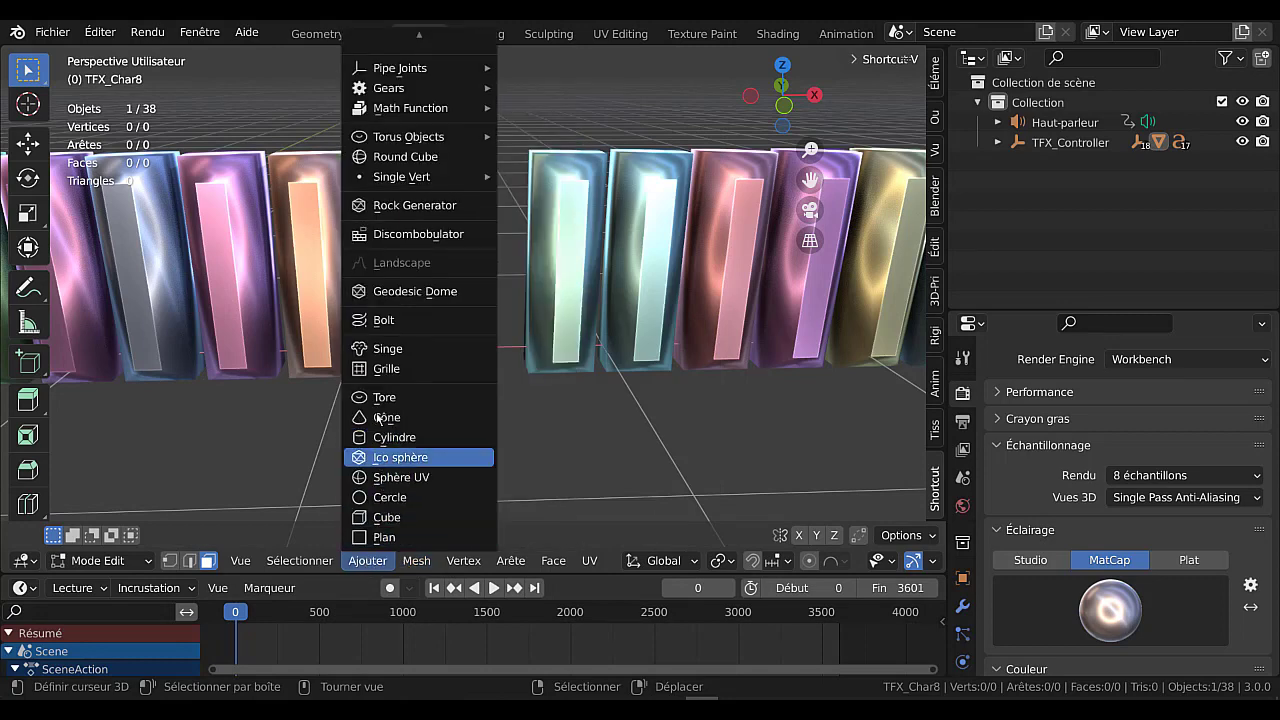
click(388, 348)
Scale the monkey to about 0.41, move it along Y in front of the bars, and return to Object Mode.
scroll(623, 440, down, 8)
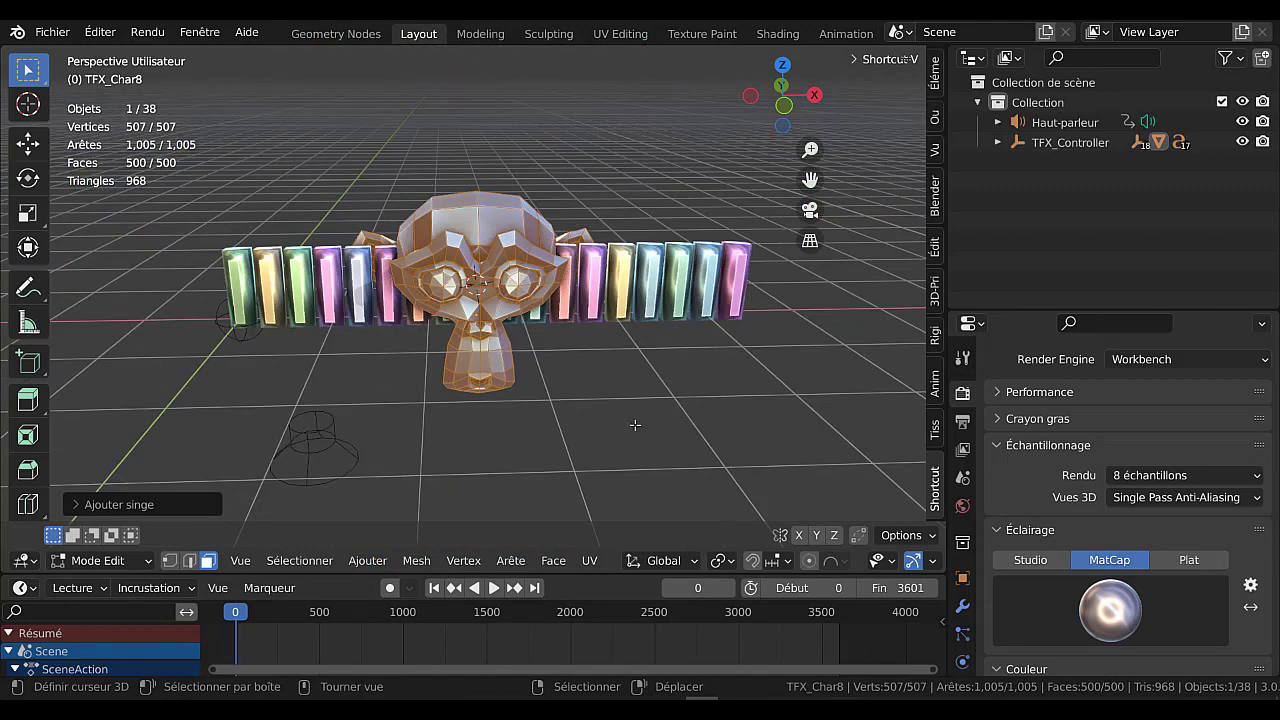
key(s)
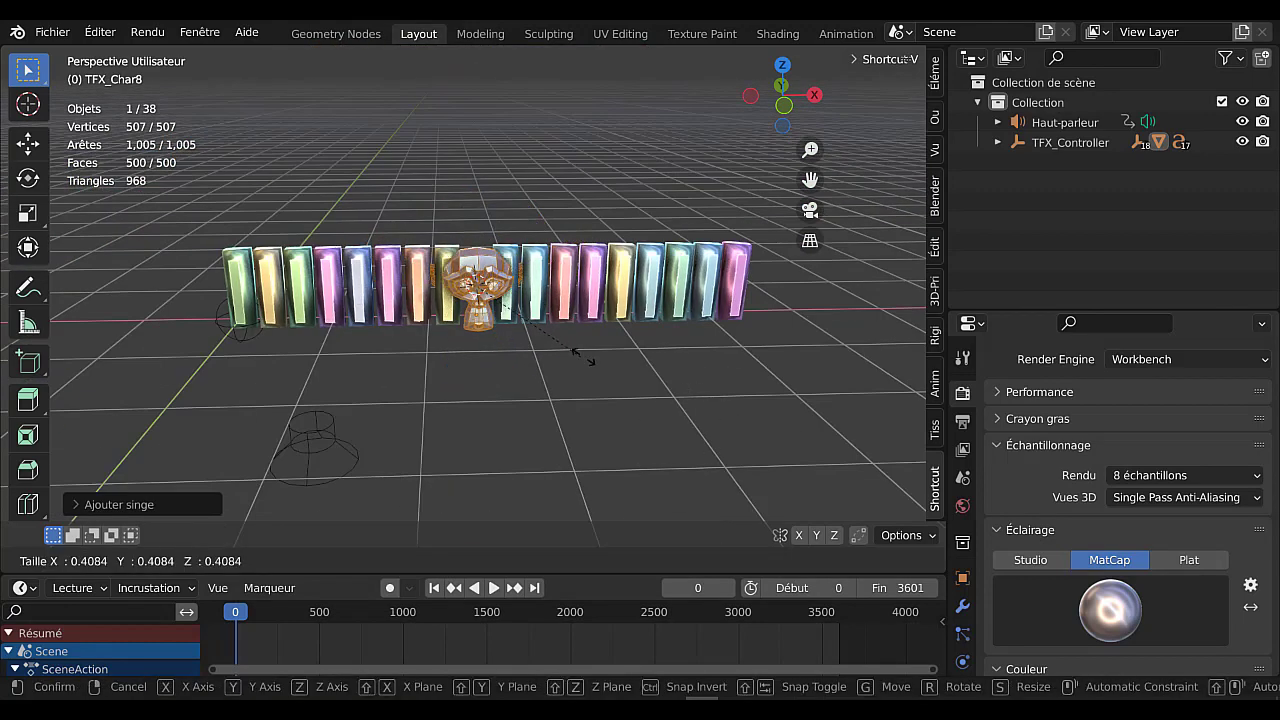
click(583, 352)
middle_drag(583, 352, 567, 257)
key(g)
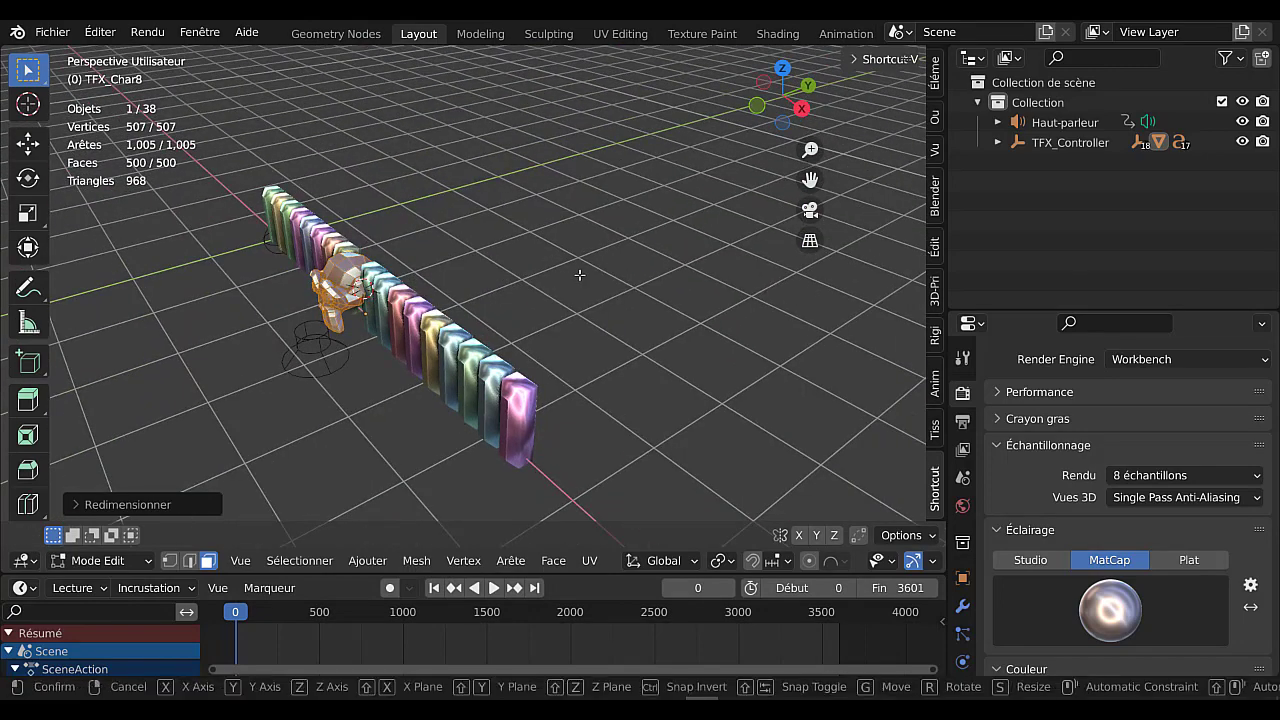
key(y)
click(543, 295)
middle_drag(543, 295, 546, 358)
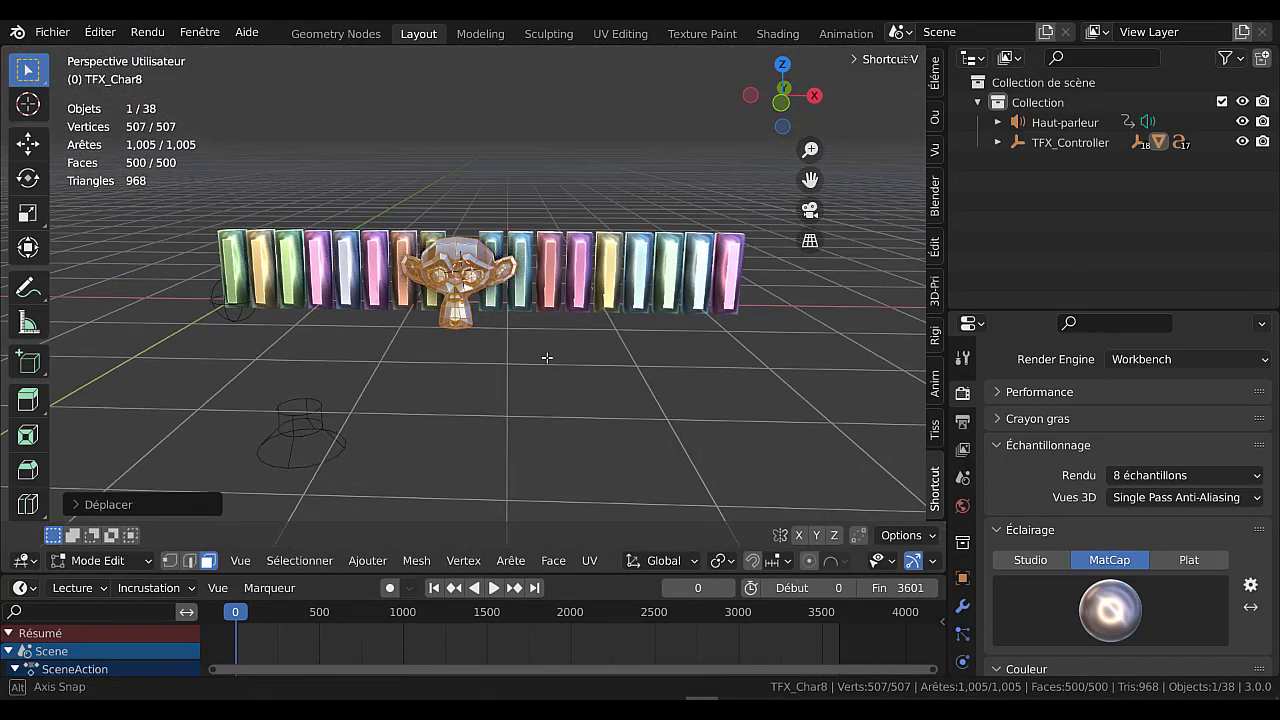
key(Tab)
Play the animation from frame 0 and examine how the monkey head moves among the bars.
scroll(650, 439, up, 5)
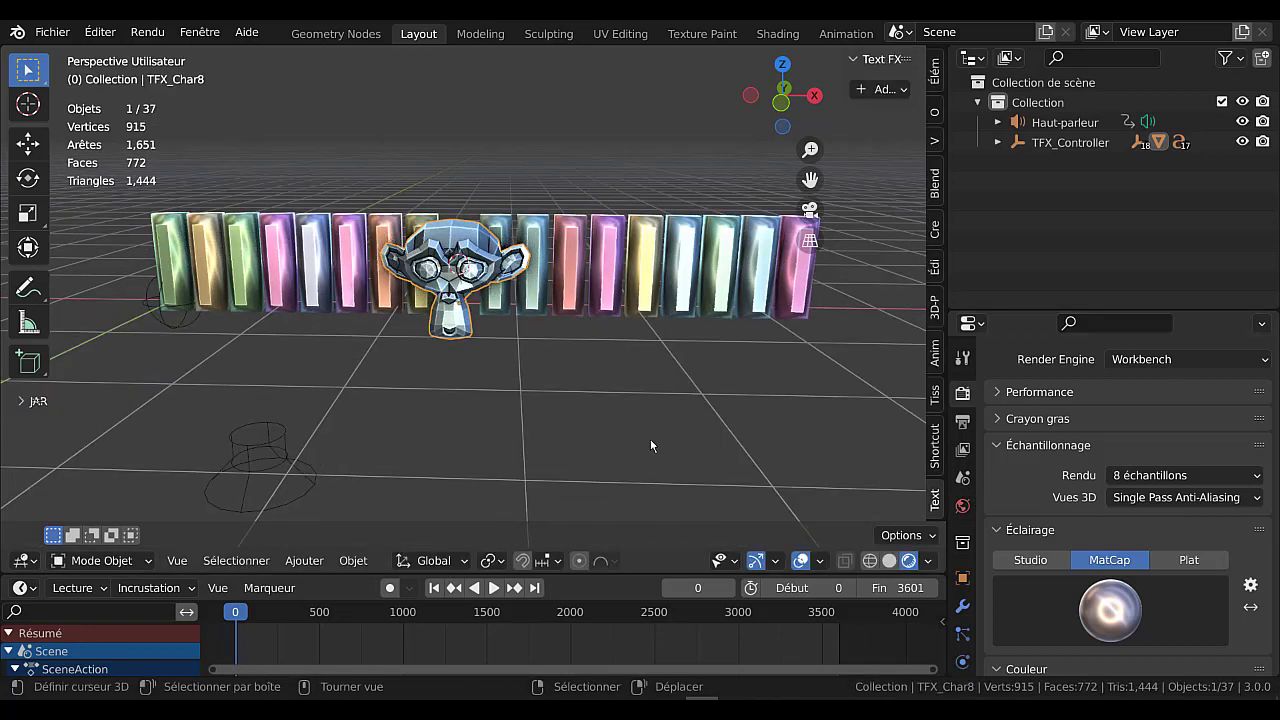
scroll(624, 436, down, 4)
middle_drag(625, 438, 560, 510)
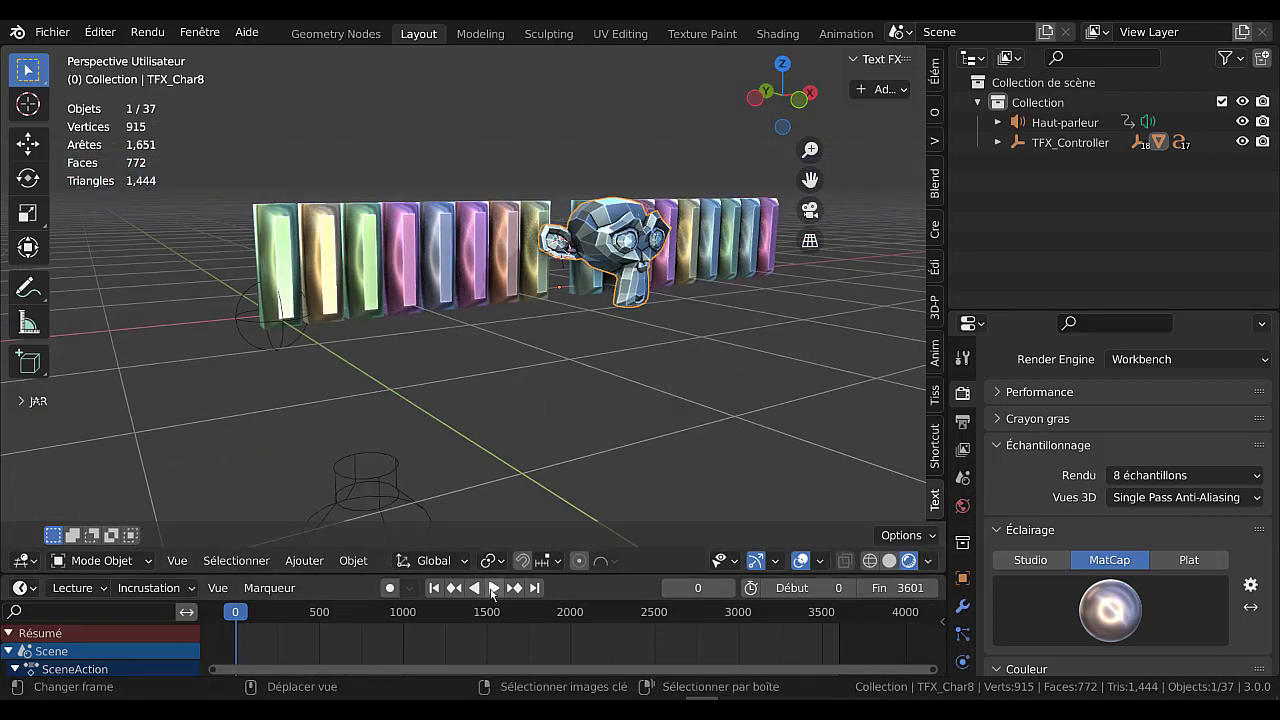
click(493, 588)
middle_drag(585, 466, 610, 404)
scroll(515, 447, up, 3)
click(555, 446)
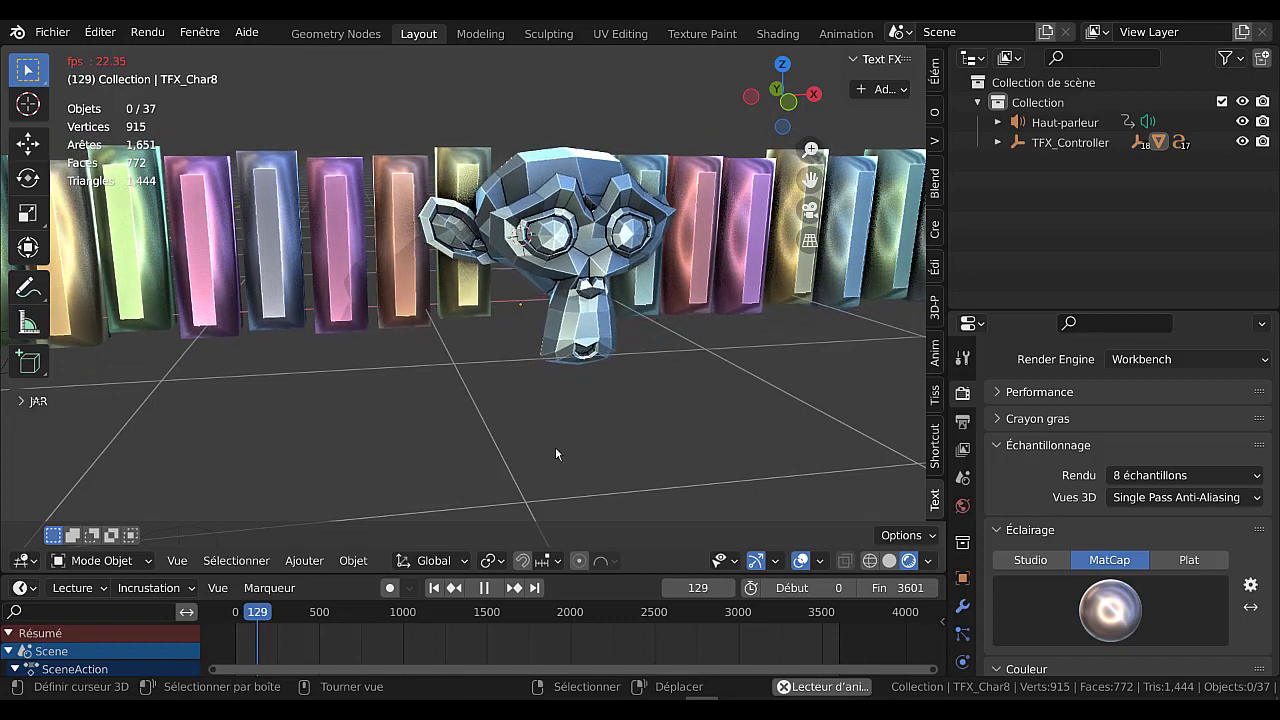
scroll(556, 448, down, 4)
middle_drag(562, 440, 517, 446)
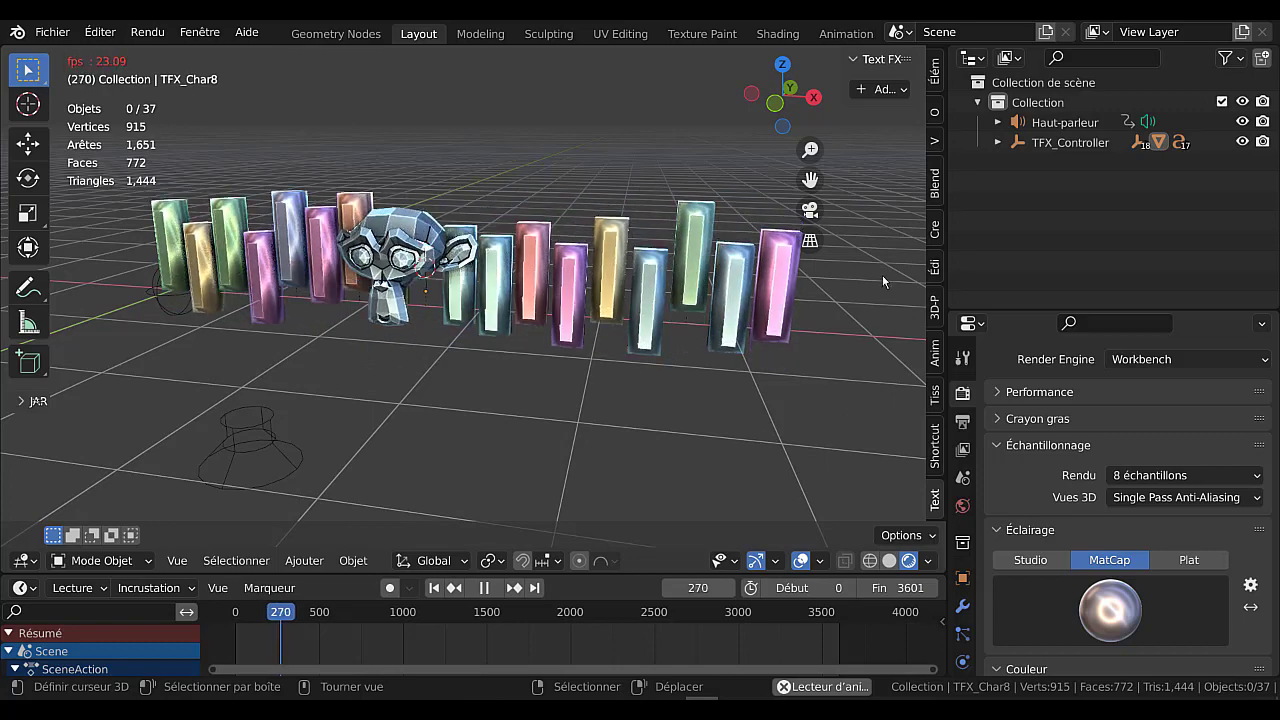
Select TFX_Controller, stop the playback, and set the text spacing (Espacement) to 0.150.
click(1087, 146)
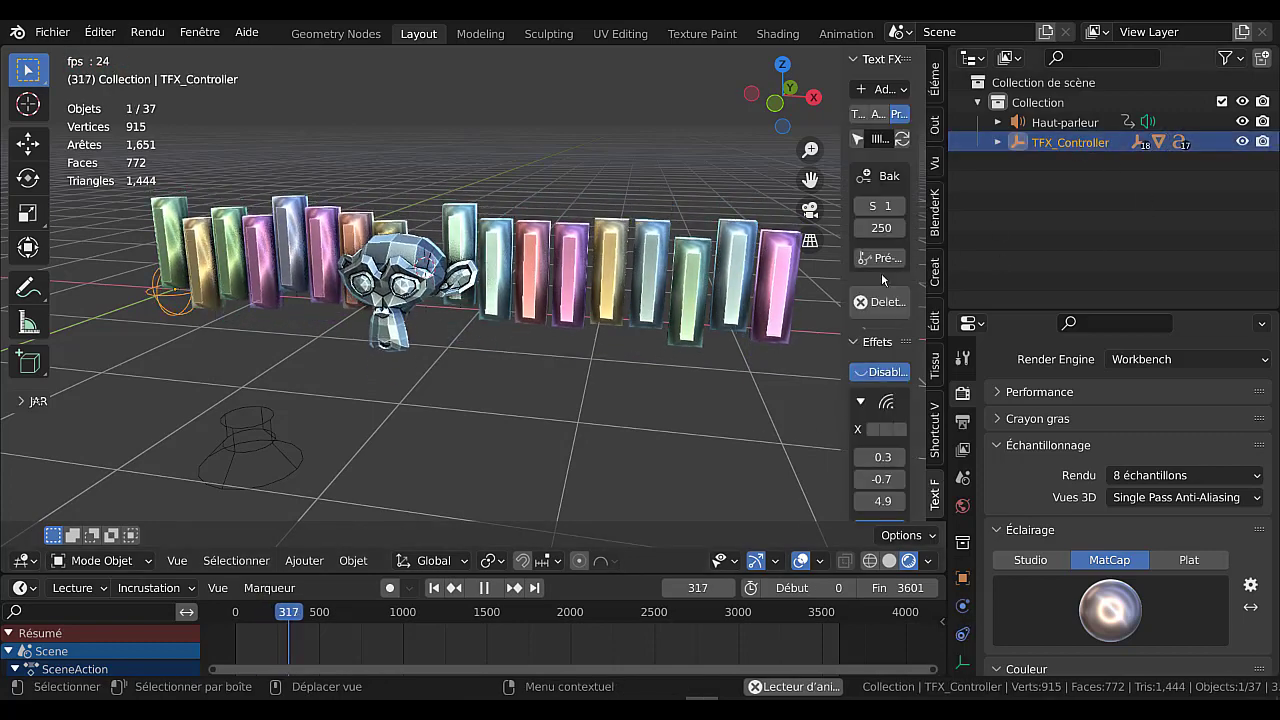
drag(841, 235, 786, 252)
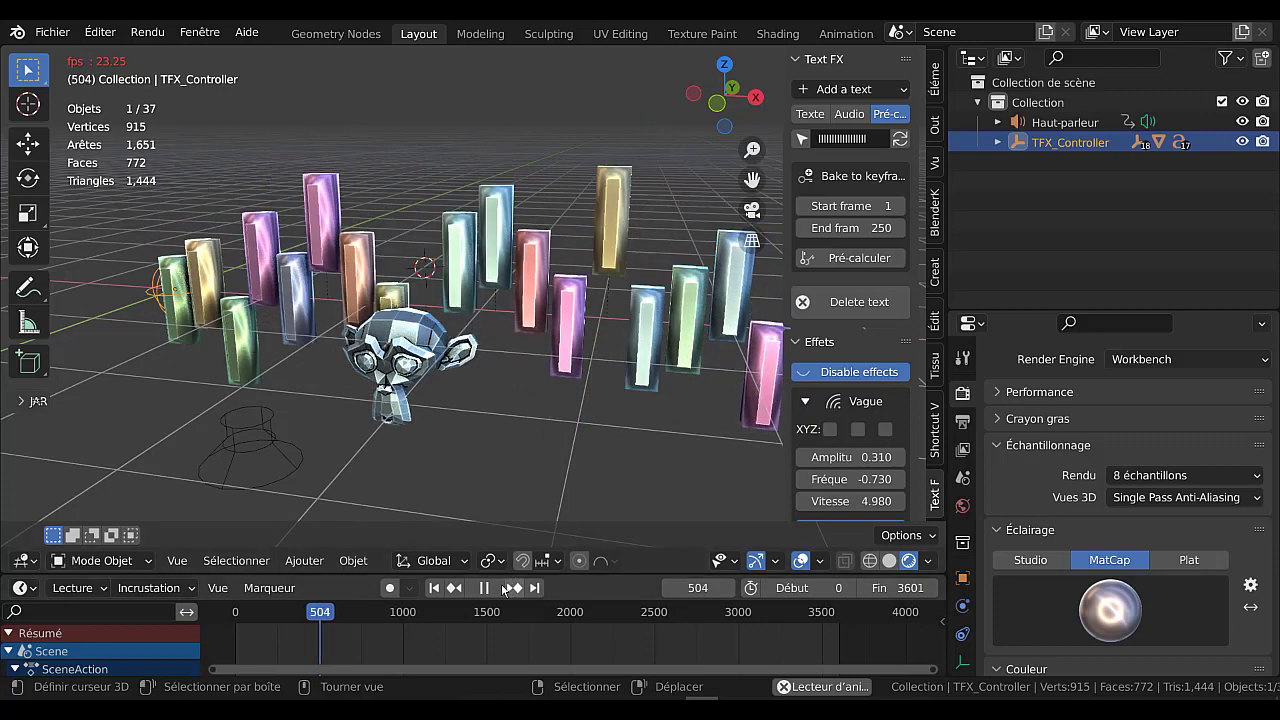
key(space)
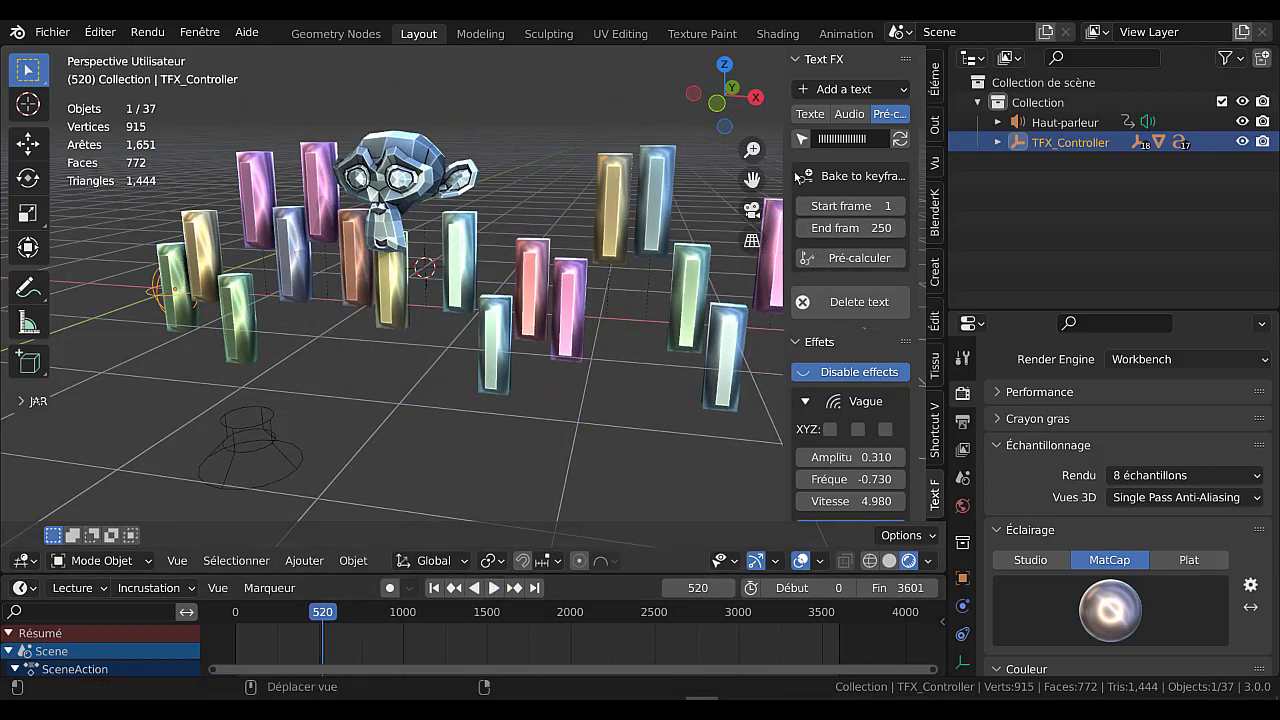
click(805, 116)
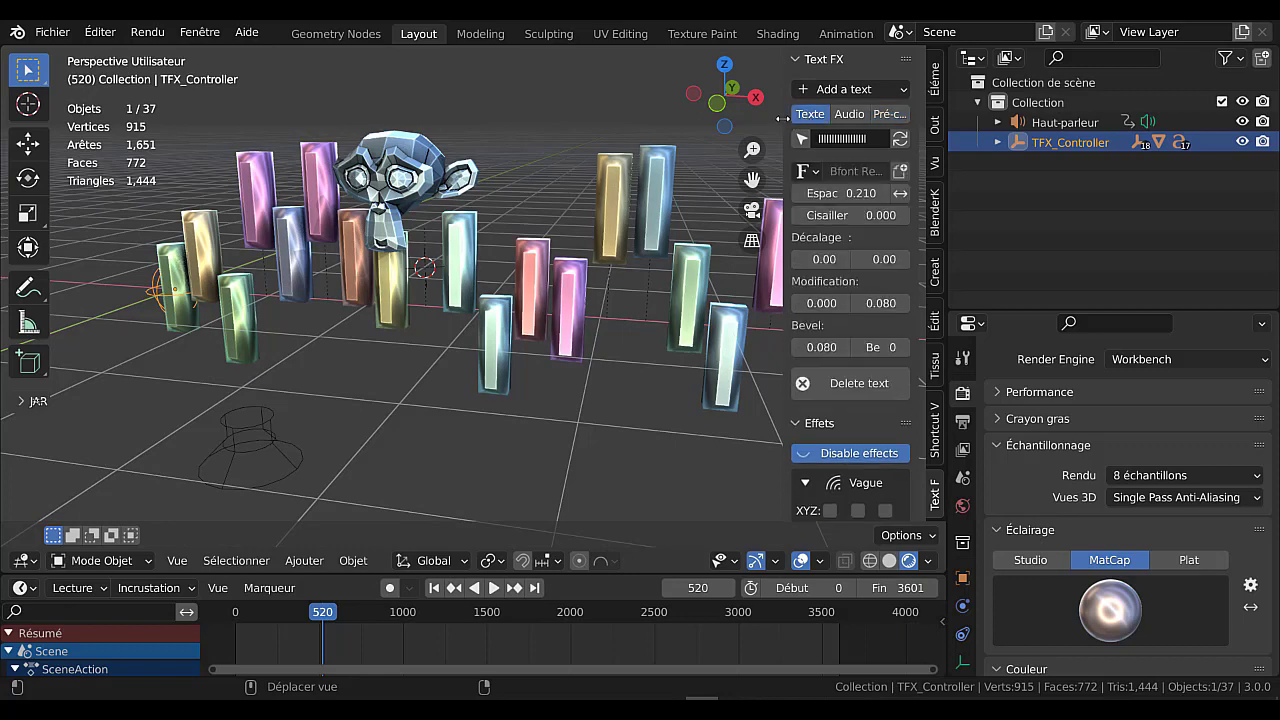
drag(782, 118, 684, 230)
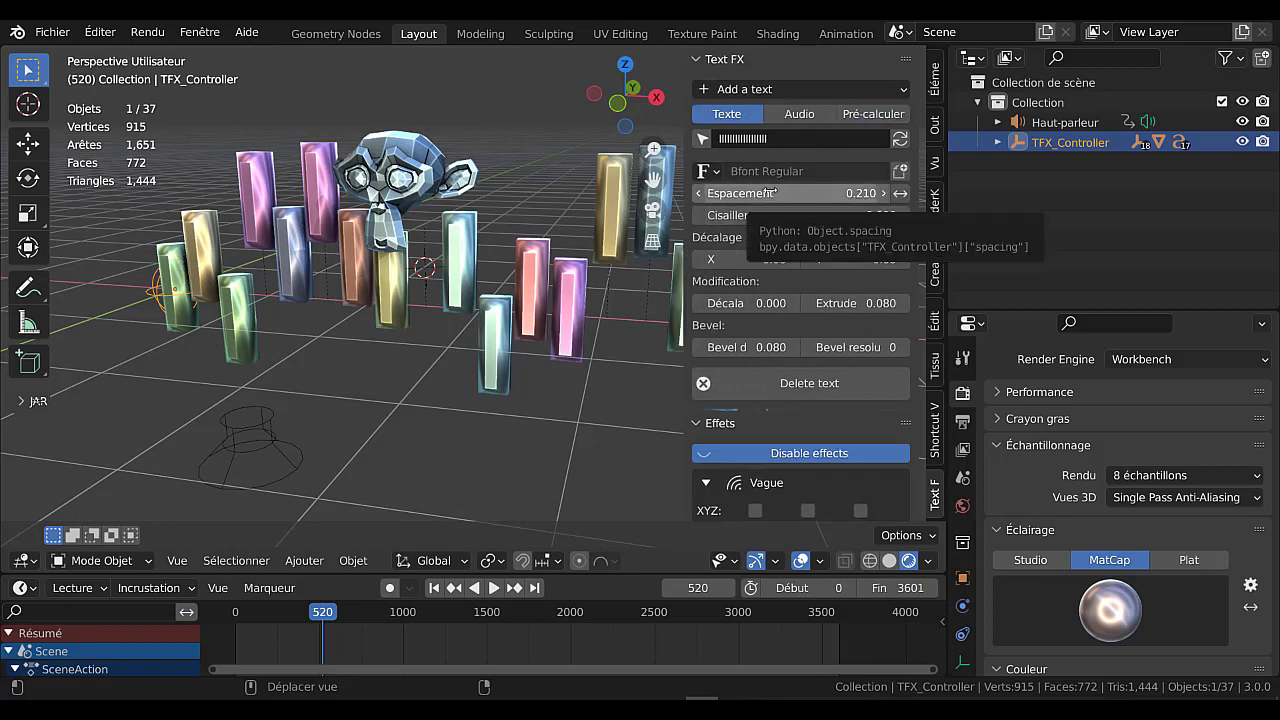
mouse_move(775, 192)
mouse_down()
mouse_move(830, 192)
mouse_move(750, 192)
mouse_up()
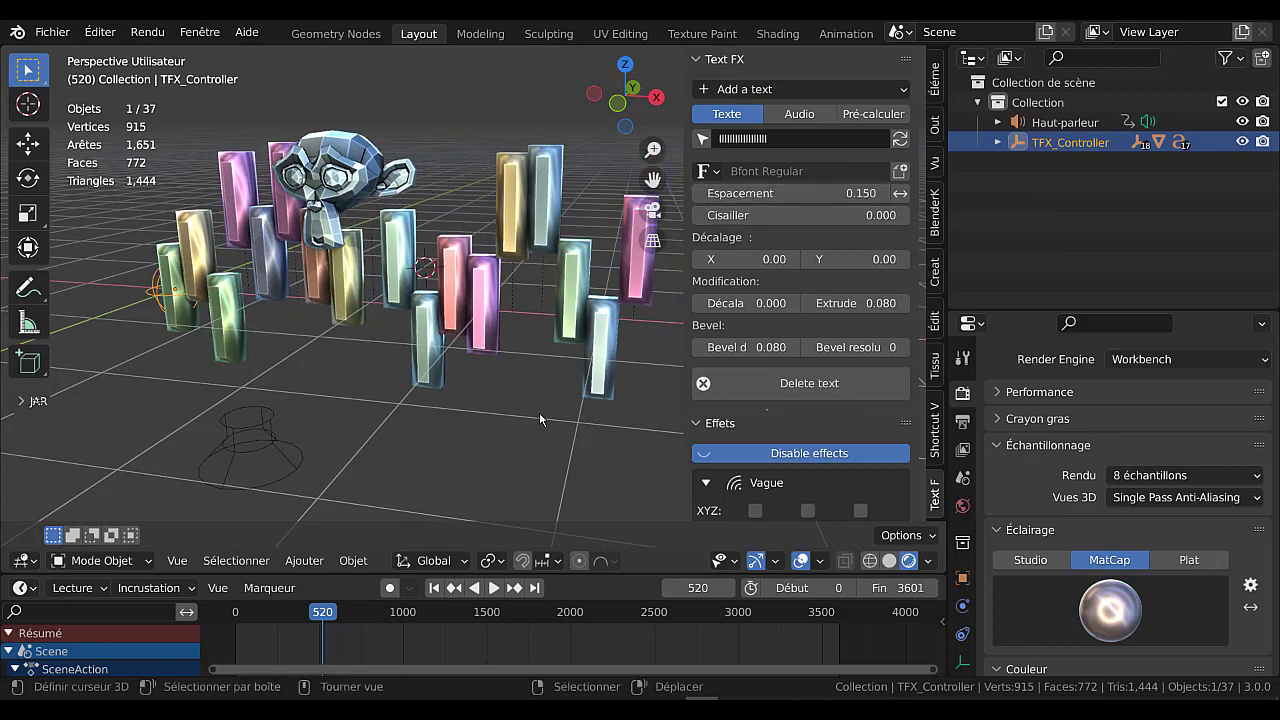
middle_drag(539, 412, 668, 341)
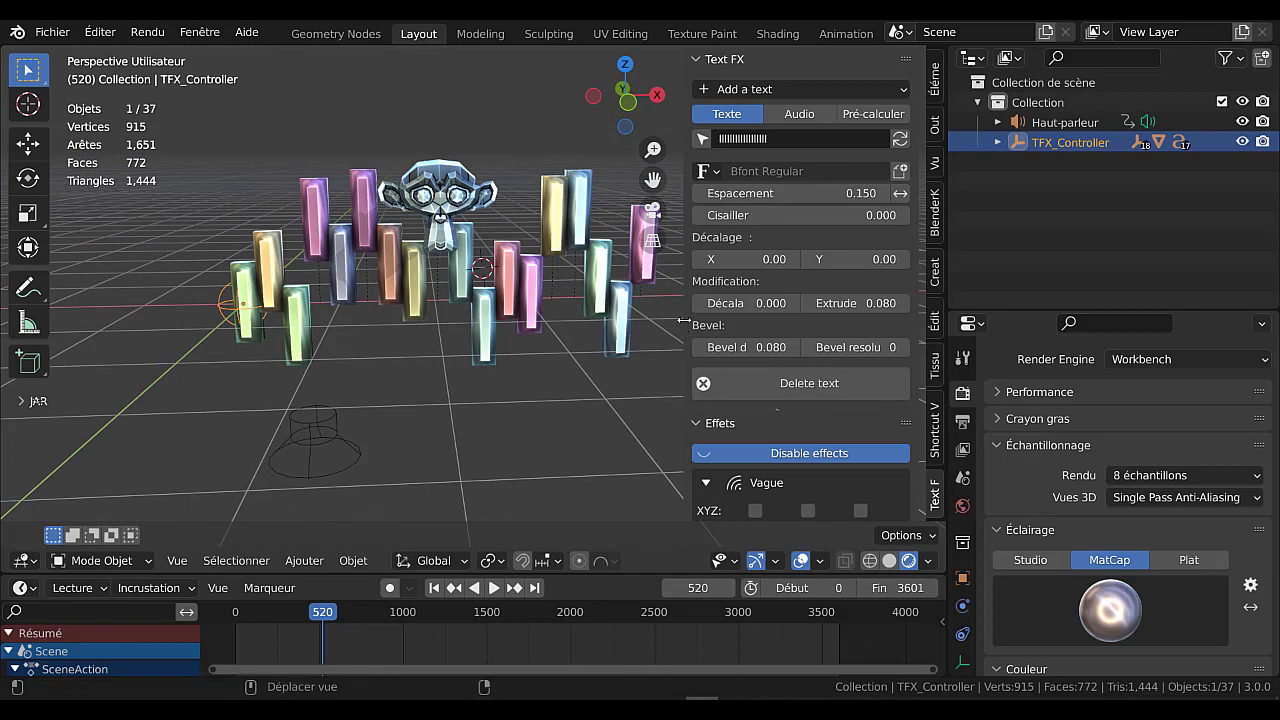
drag(682, 320, 790, 320)
Play the animation with the tighter bar spacing, enlarge the timeline area, and pause at frame 795.
click(496, 588)
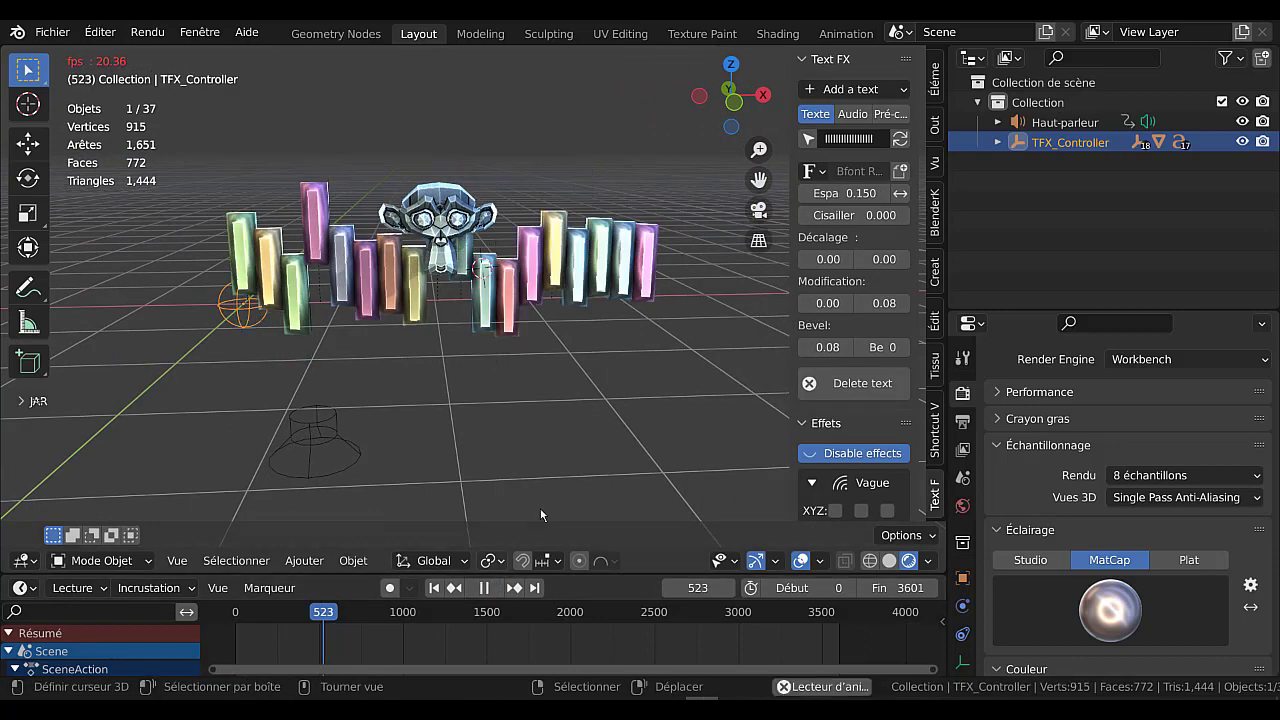
scroll(572, 472, up, 3)
scroll(572, 478, down, 3)
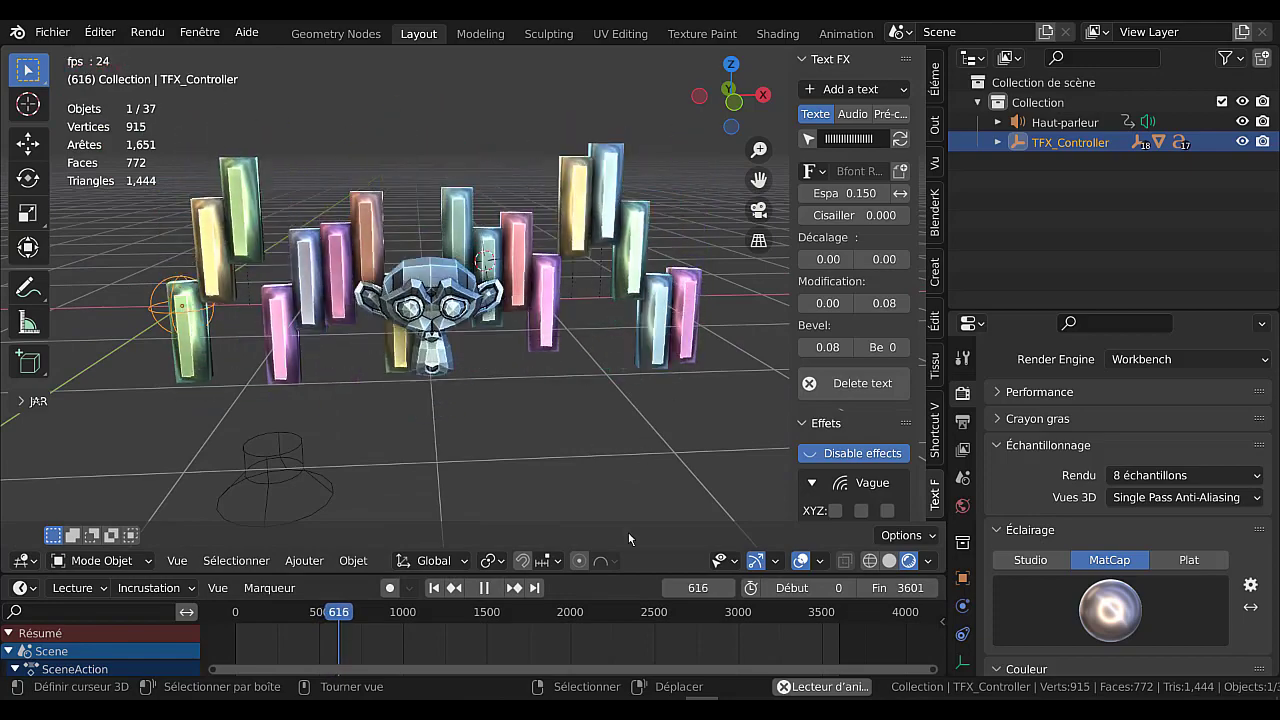
drag(628, 574, 626, 470)
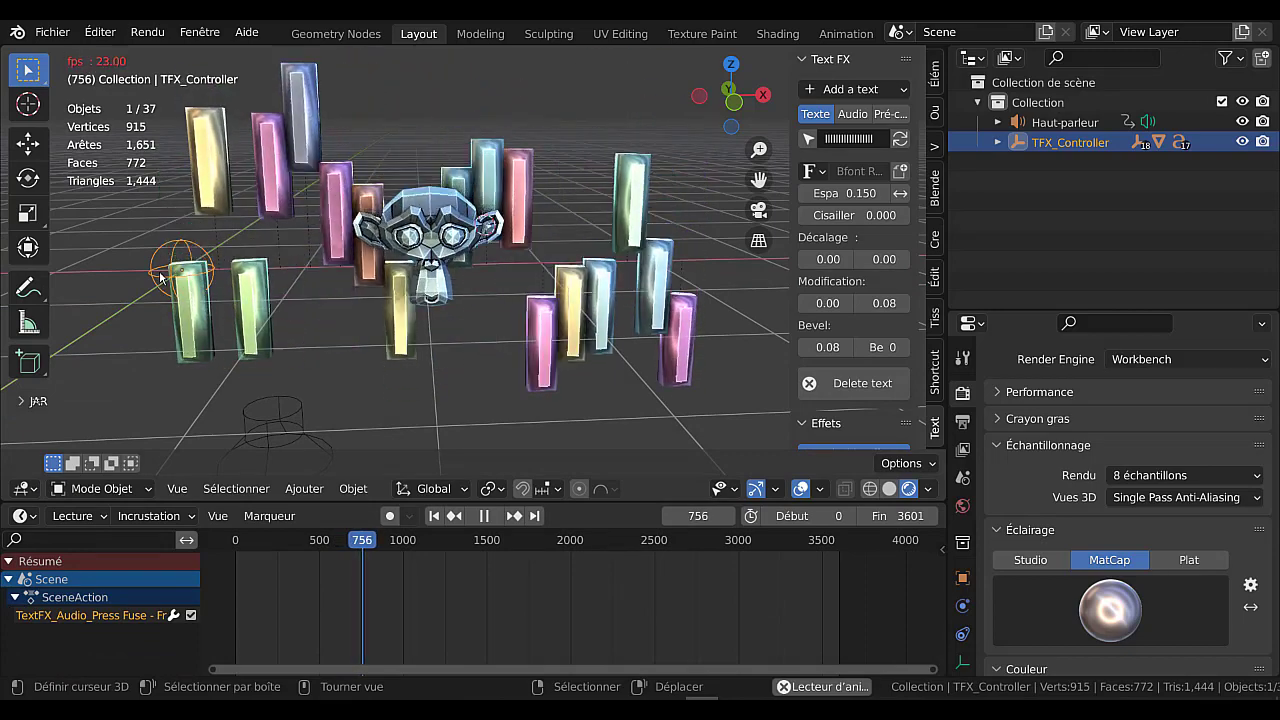
click(484, 516)
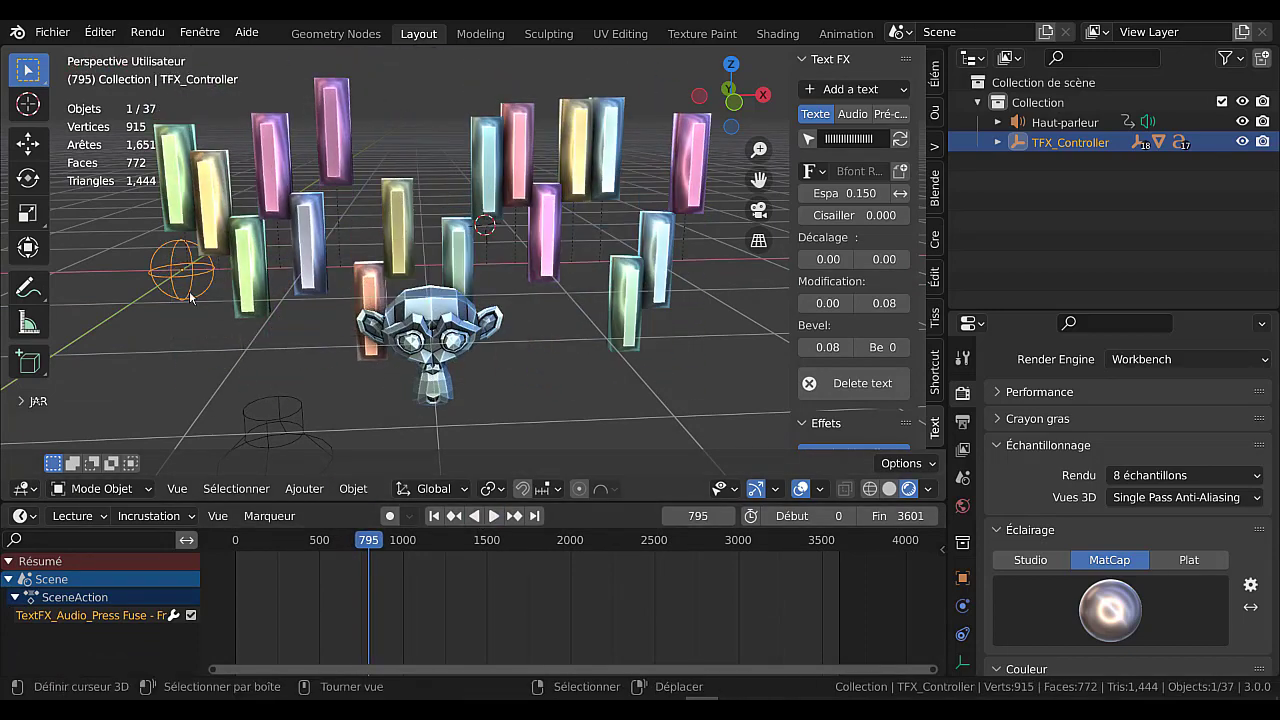
Try moving TFX_Controller together with its bars and the monkey head.
key(g)
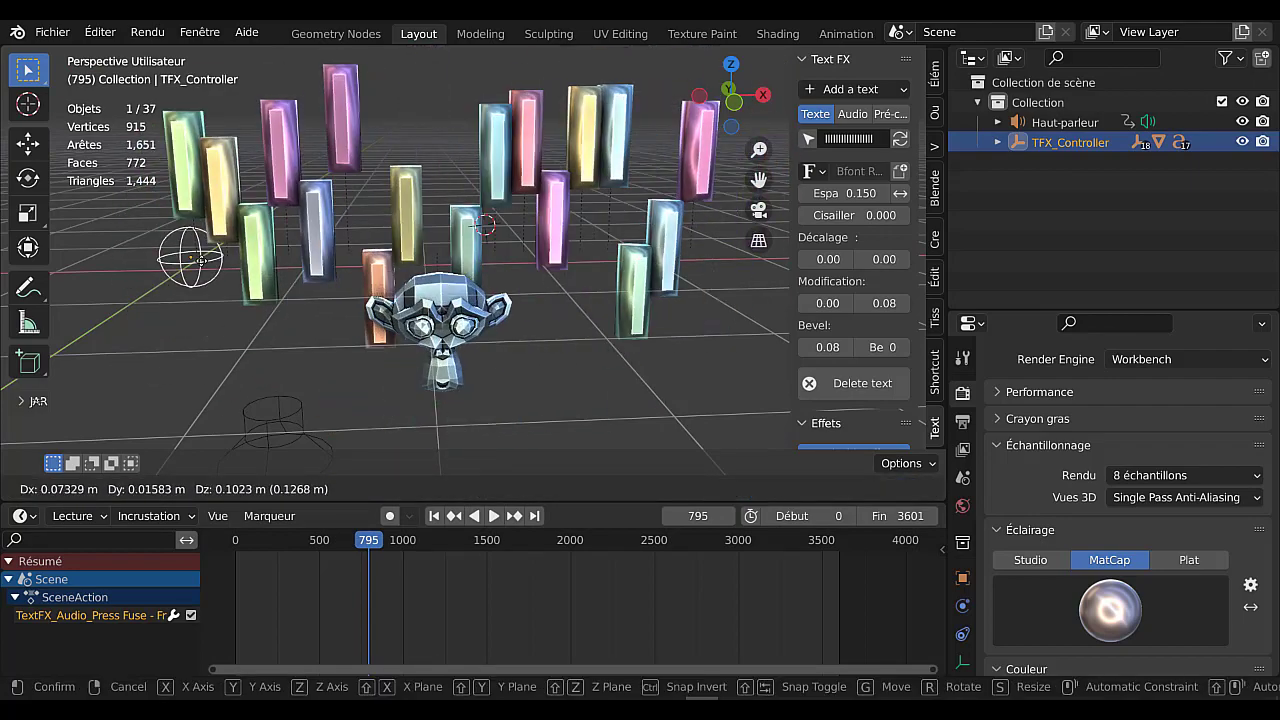
right_click(200, 260)
scroll(326, 366, down, 4)
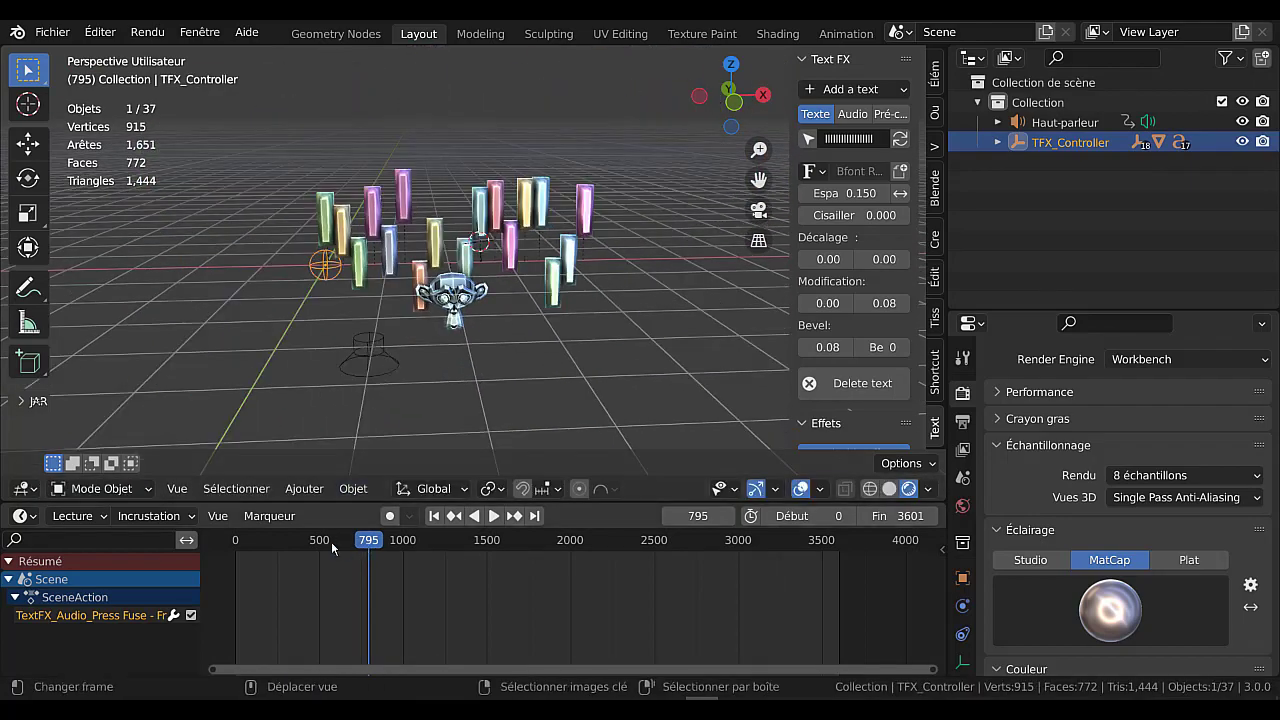
Return to frame 0, enable auto keying, and keyframe TFX_Controller's location there with the Move tool.
drag(331, 541, 228, 553)
key(space)
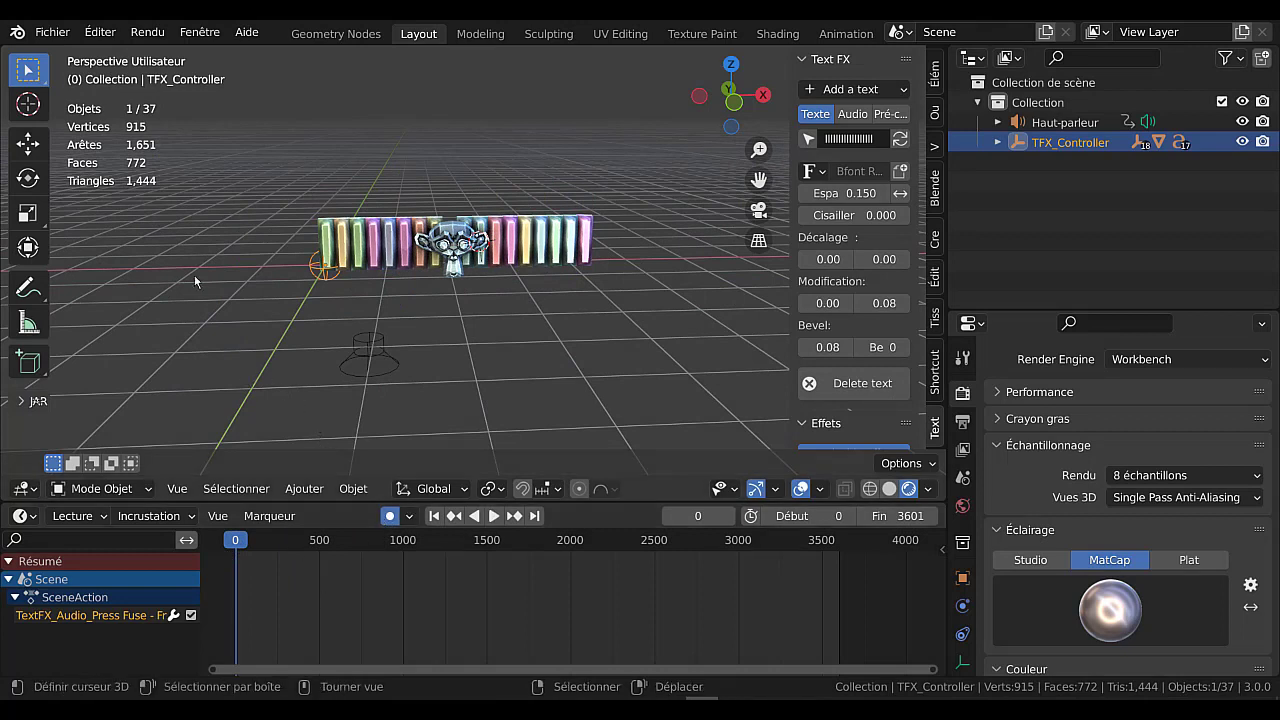
click(27, 145)
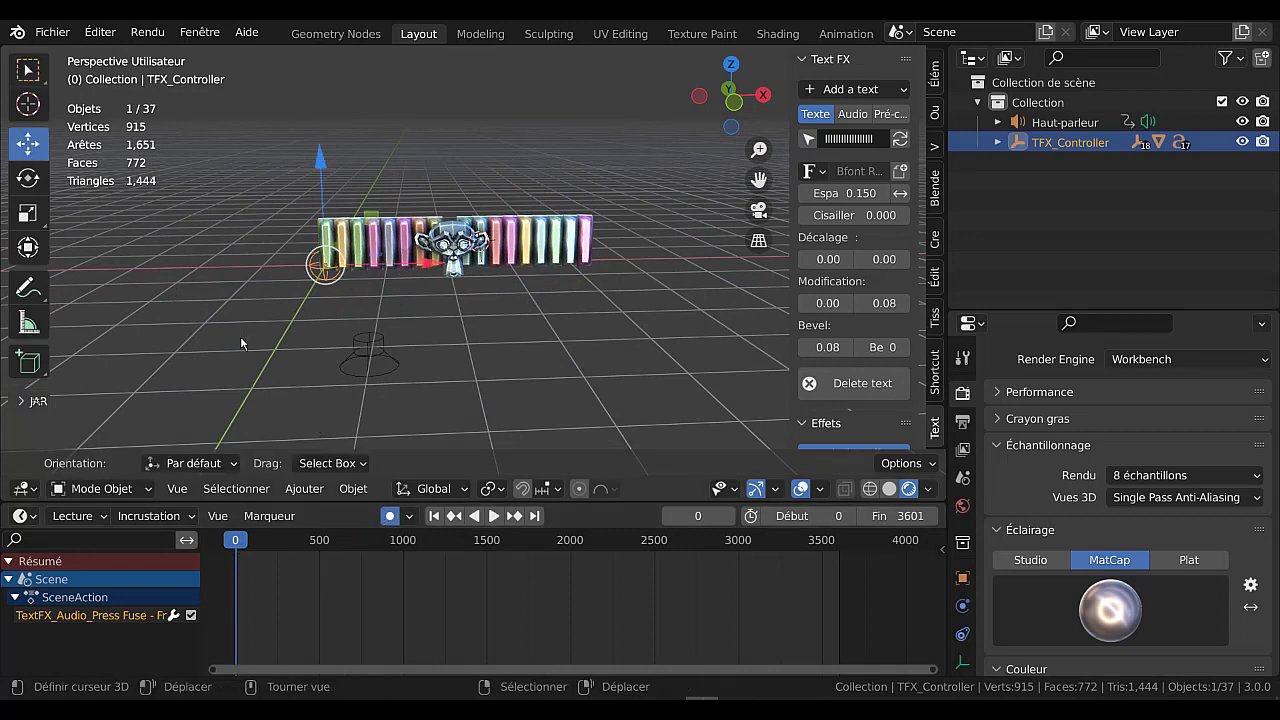
click(319, 159)
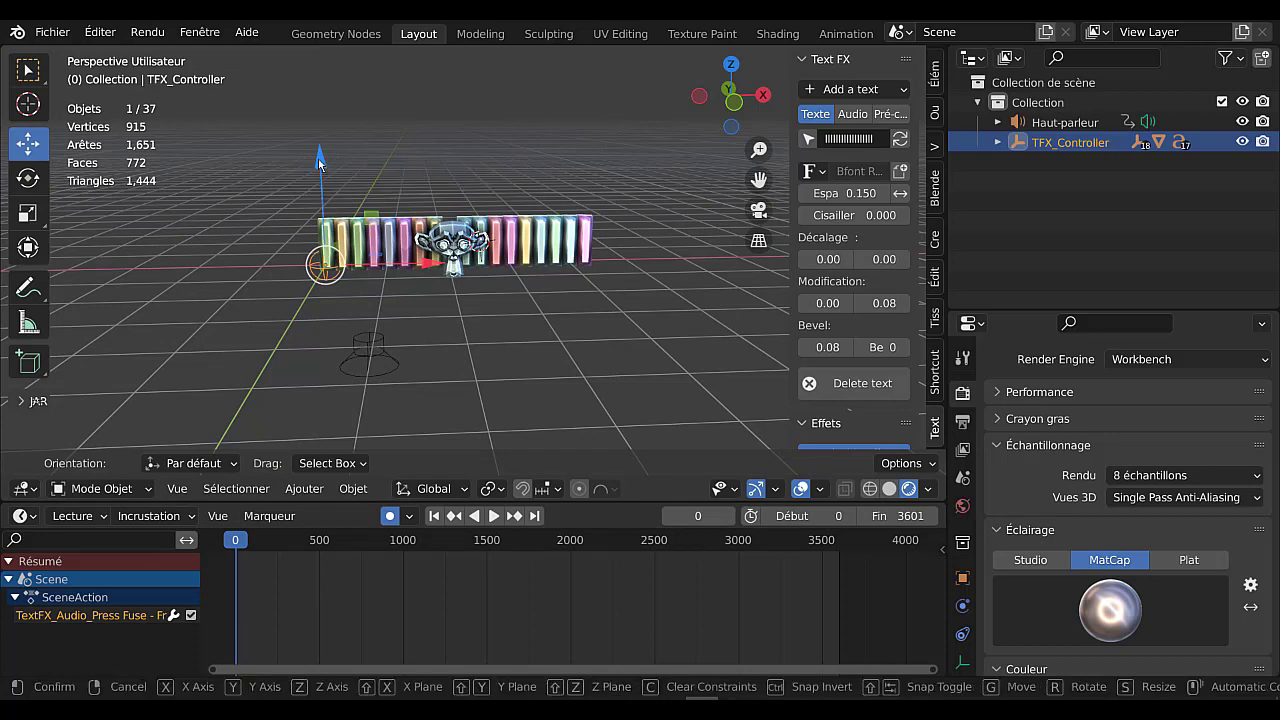
Keyframe TFX_Controller at frame 208 by raising it along the Z axis, well above the grid floor.
drag(229, 545, 270, 560)
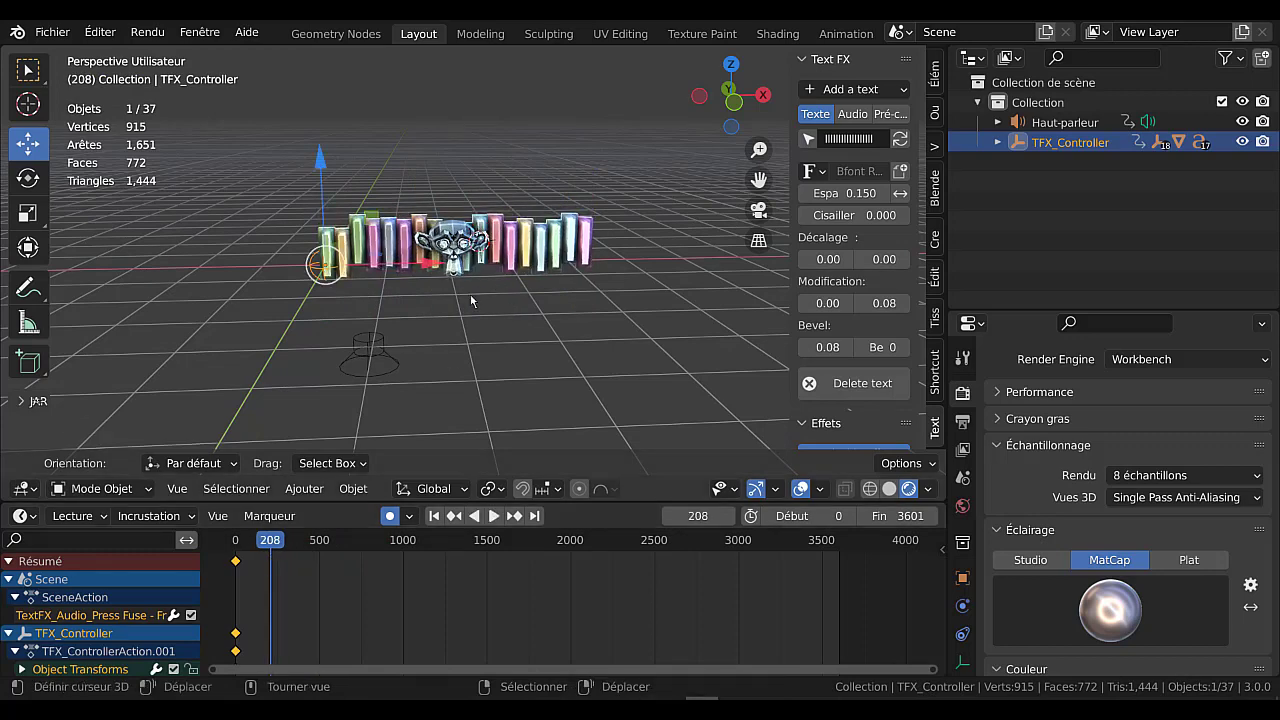
scroll(384, 166, down, 2)
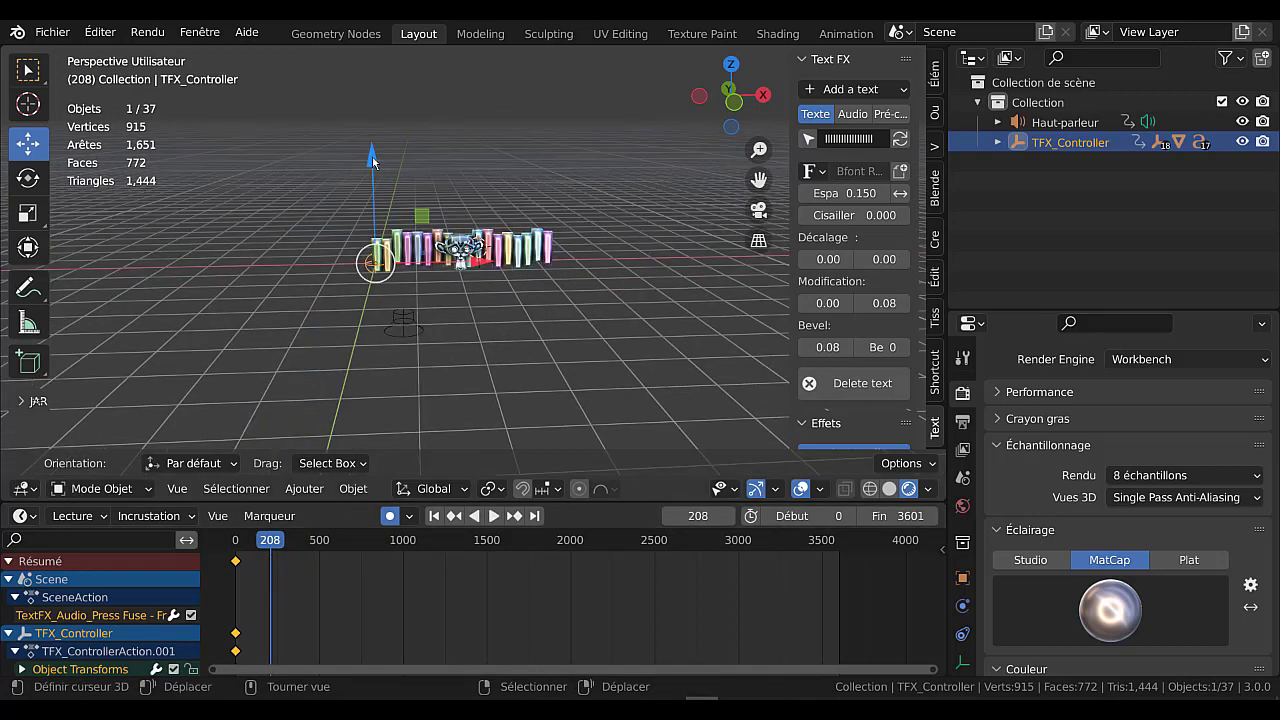
mouse_move(372, 156)
mouse_down()
mouse_move(375, 56)
mouse_move(372, 150)
mouse_up()
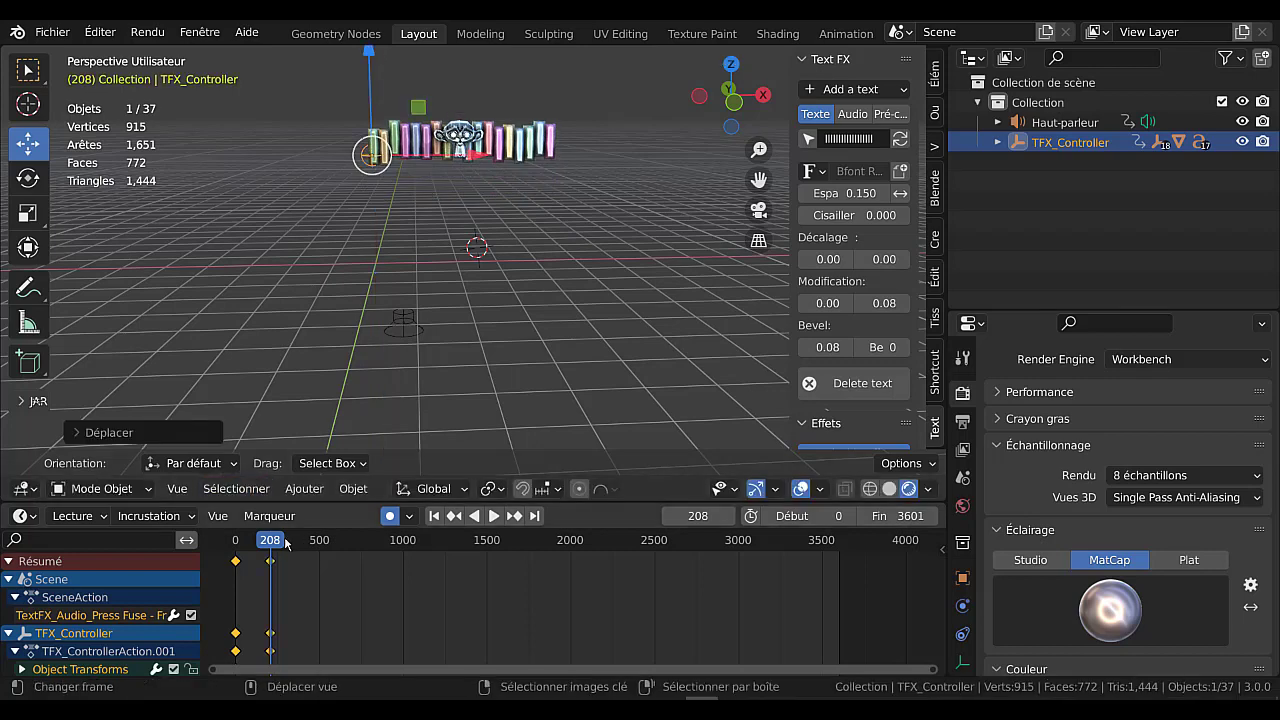
Play the rising motion from frame 0, pause it, and scrub ahead to frame 654.
click(230, 557)
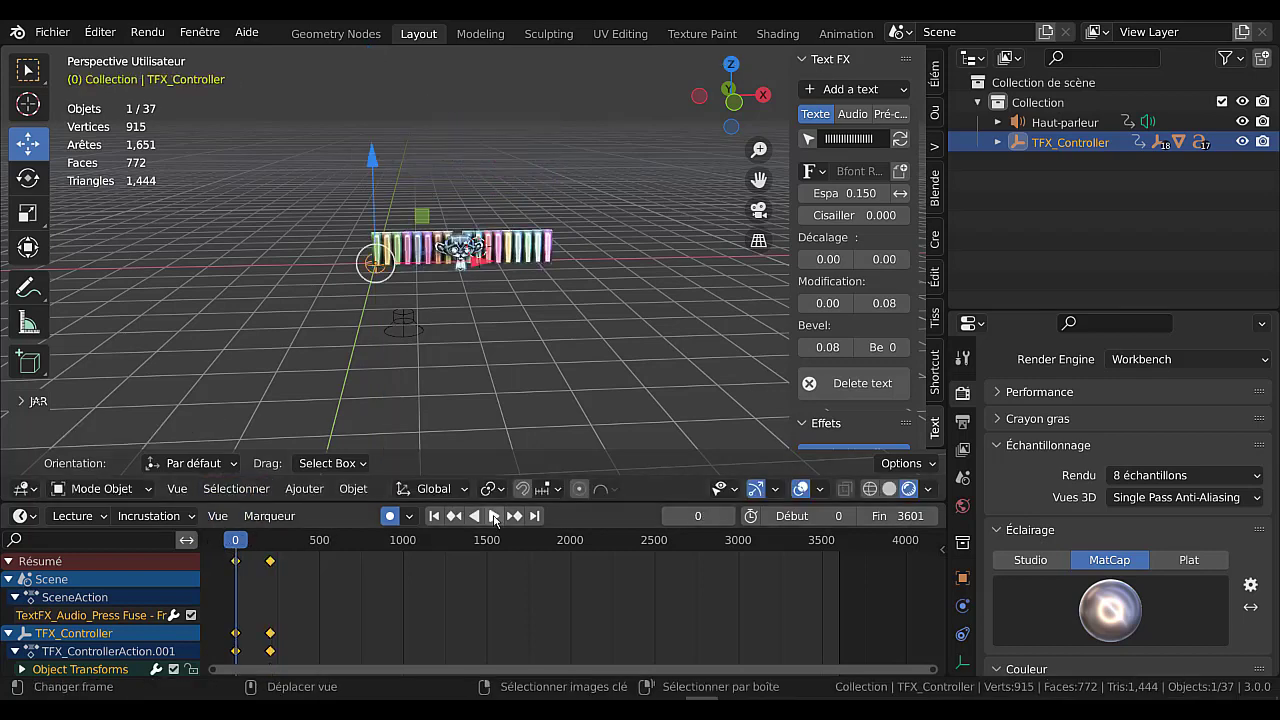
click(494, 516)
scroll(604, 357, up, 3)
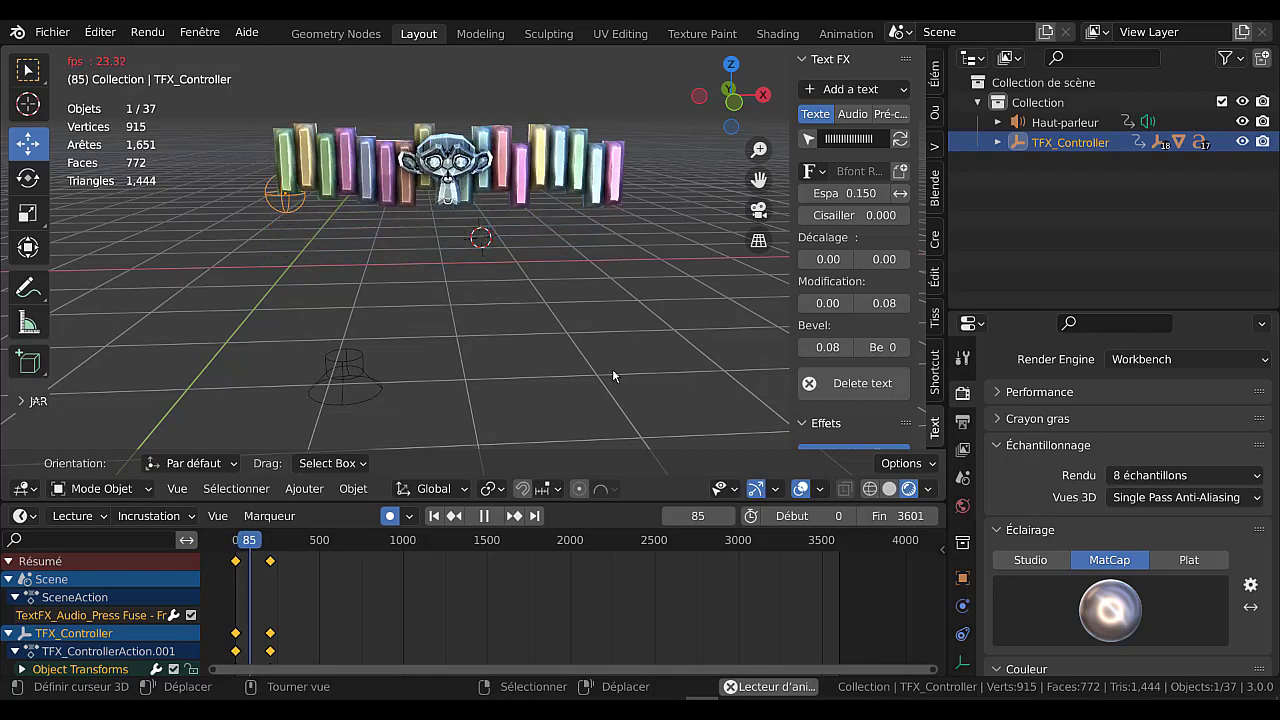
scroll(613, 376, down, 3)
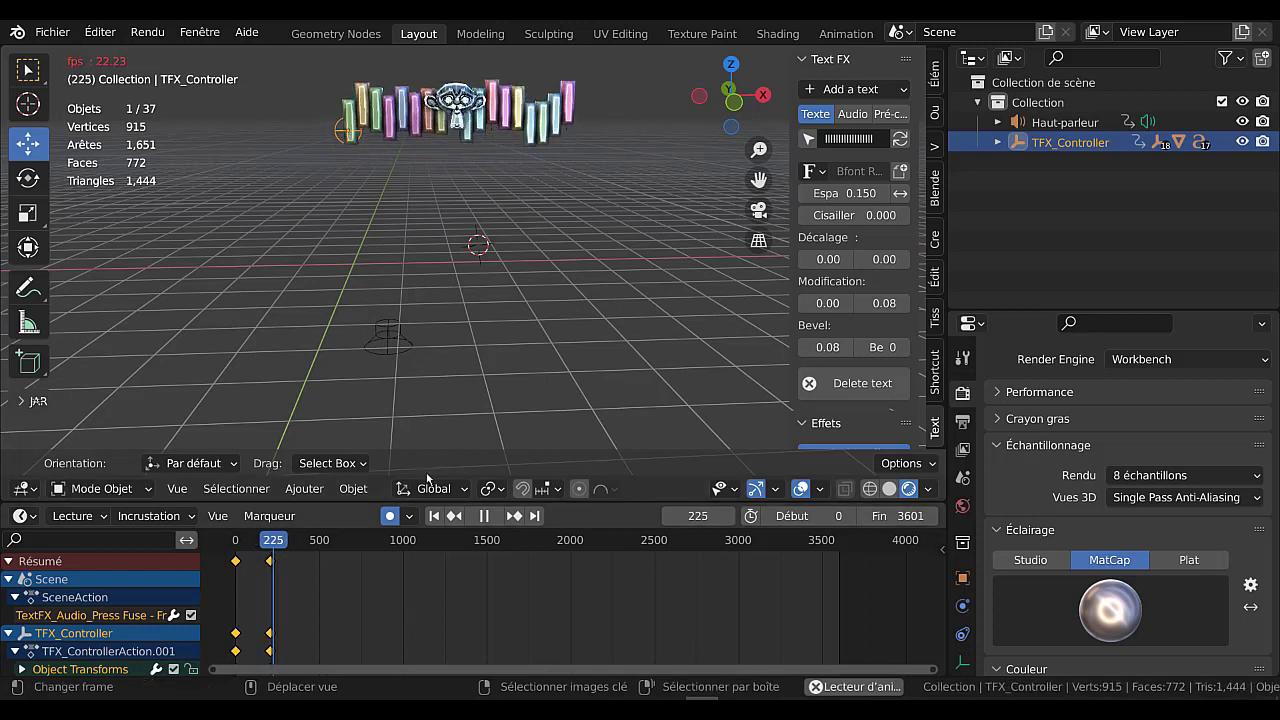
click(483, 515)
click(312, 556)
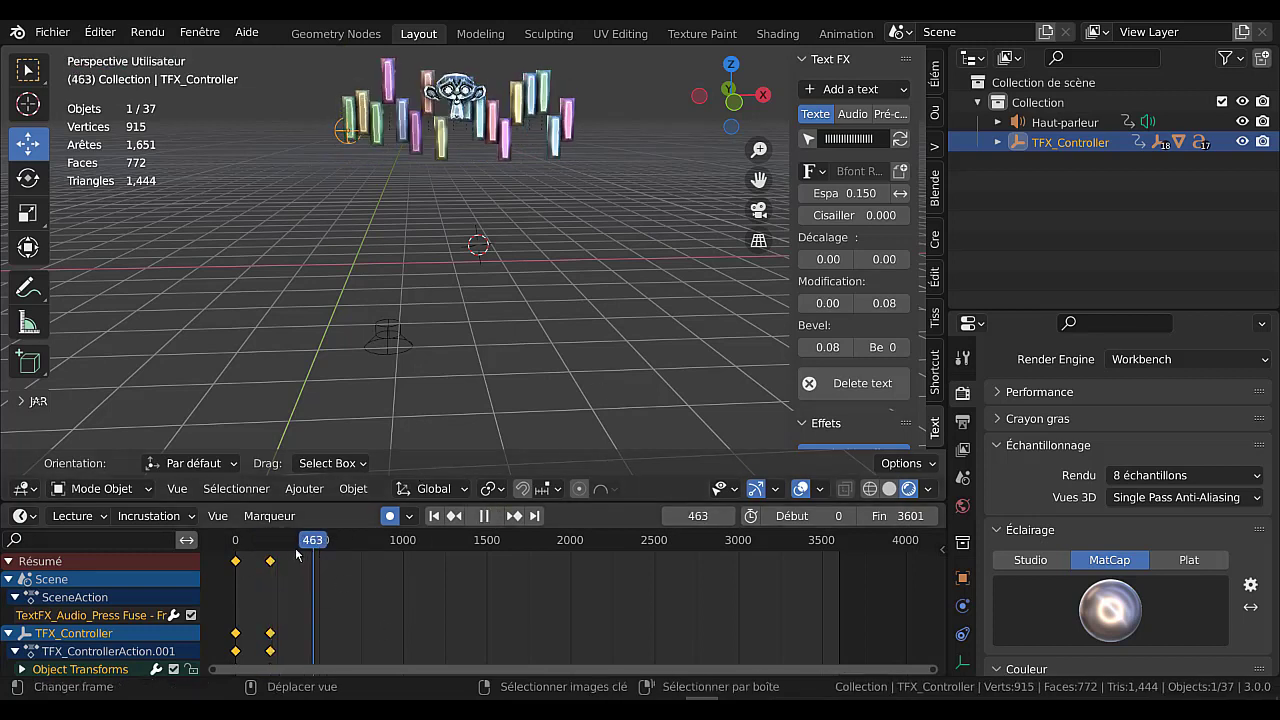
drag(296, 553, 345, 549)
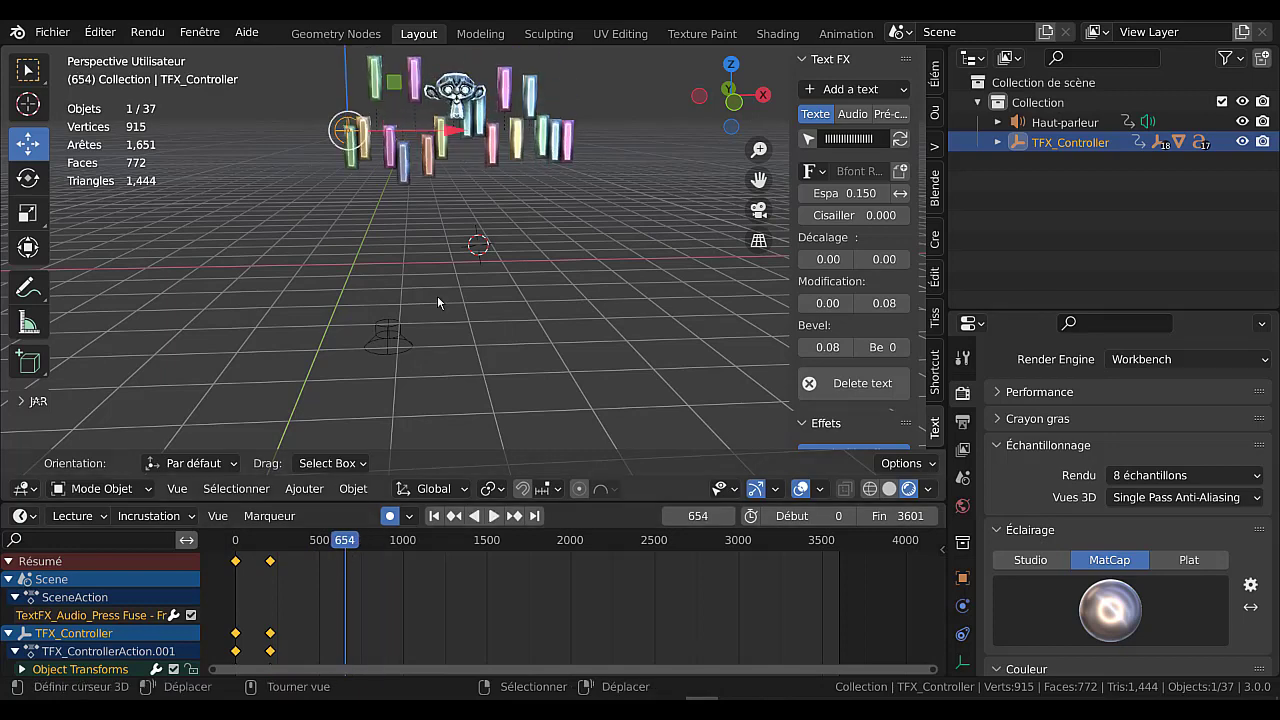
scroll(474, 281, down, 3)
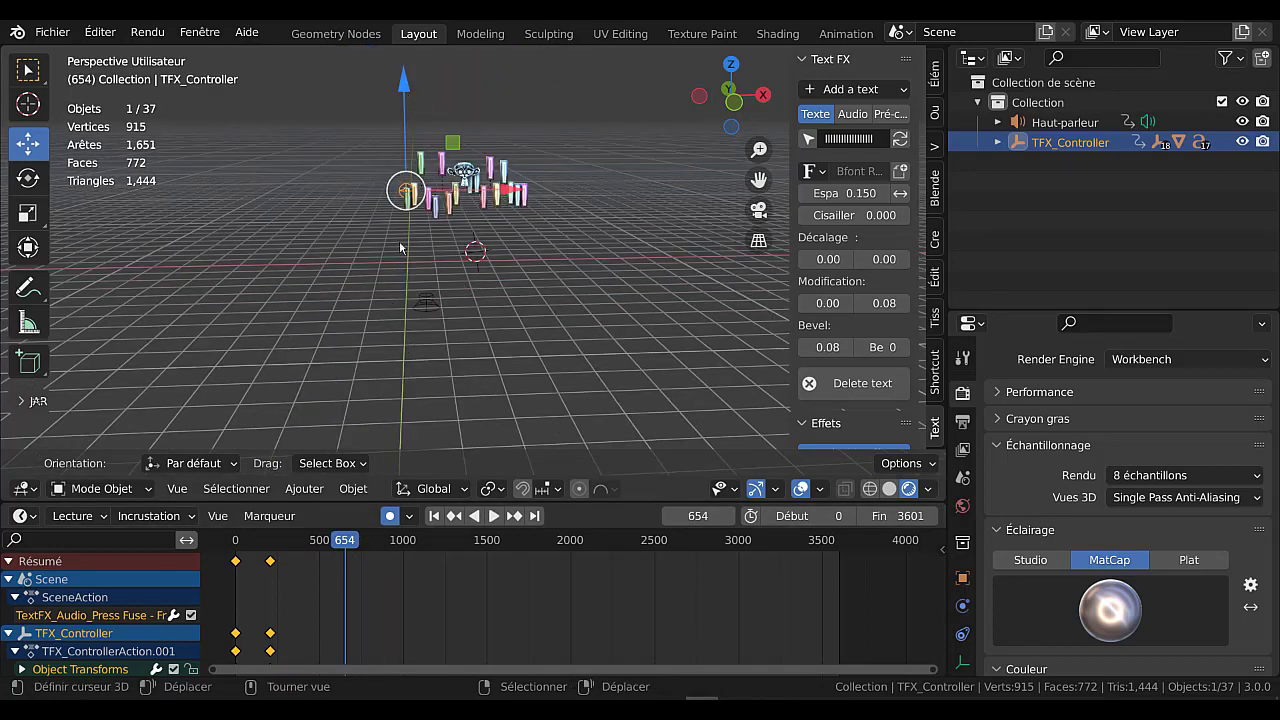
Go to frame 280 and rotate TFX_Controller 360° about the global X axis to keyframe a full turn.
drag(336, 551, 285, 568)
scroll(429, 276, up, 4)
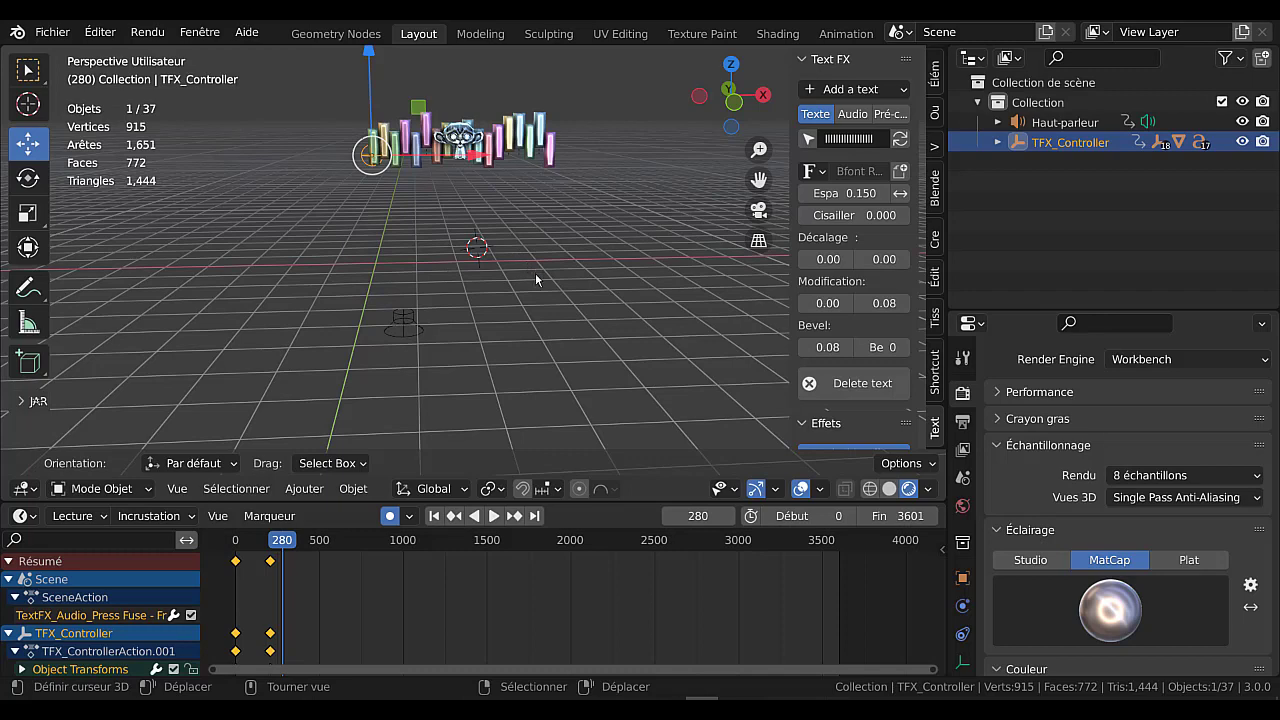
shift+middle_drag(538, 269, 542, 330)
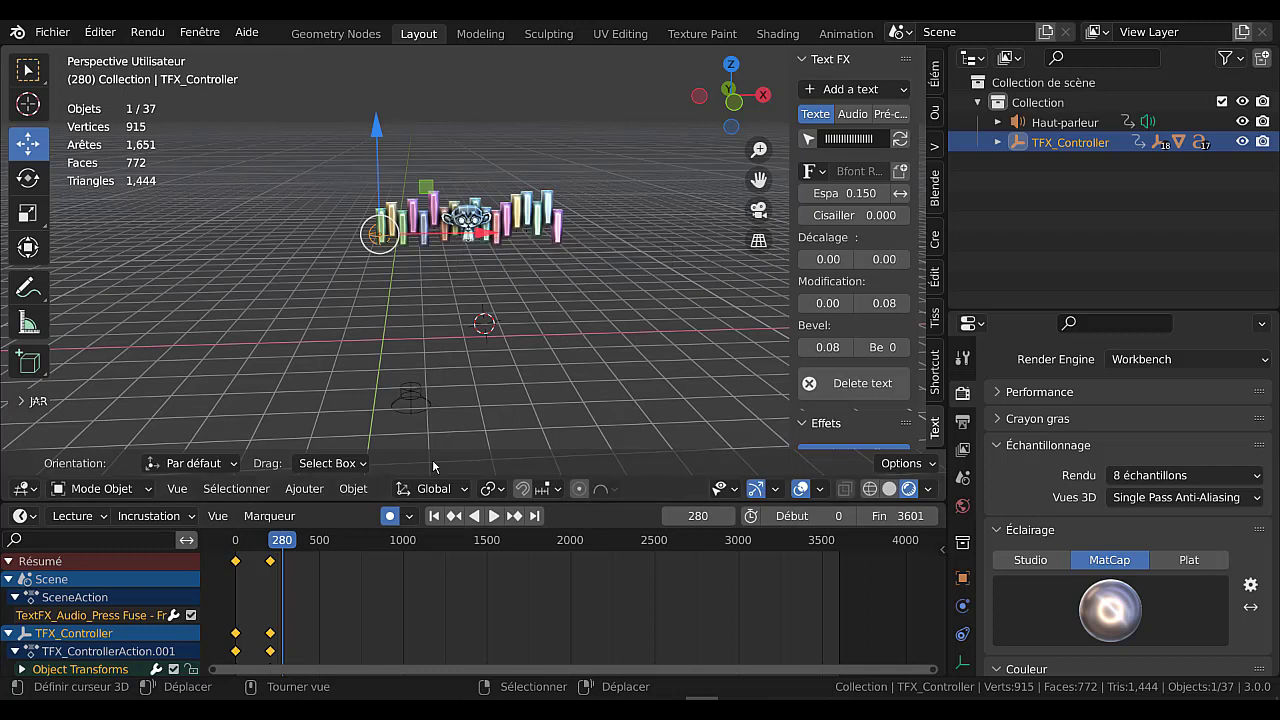
key(r)
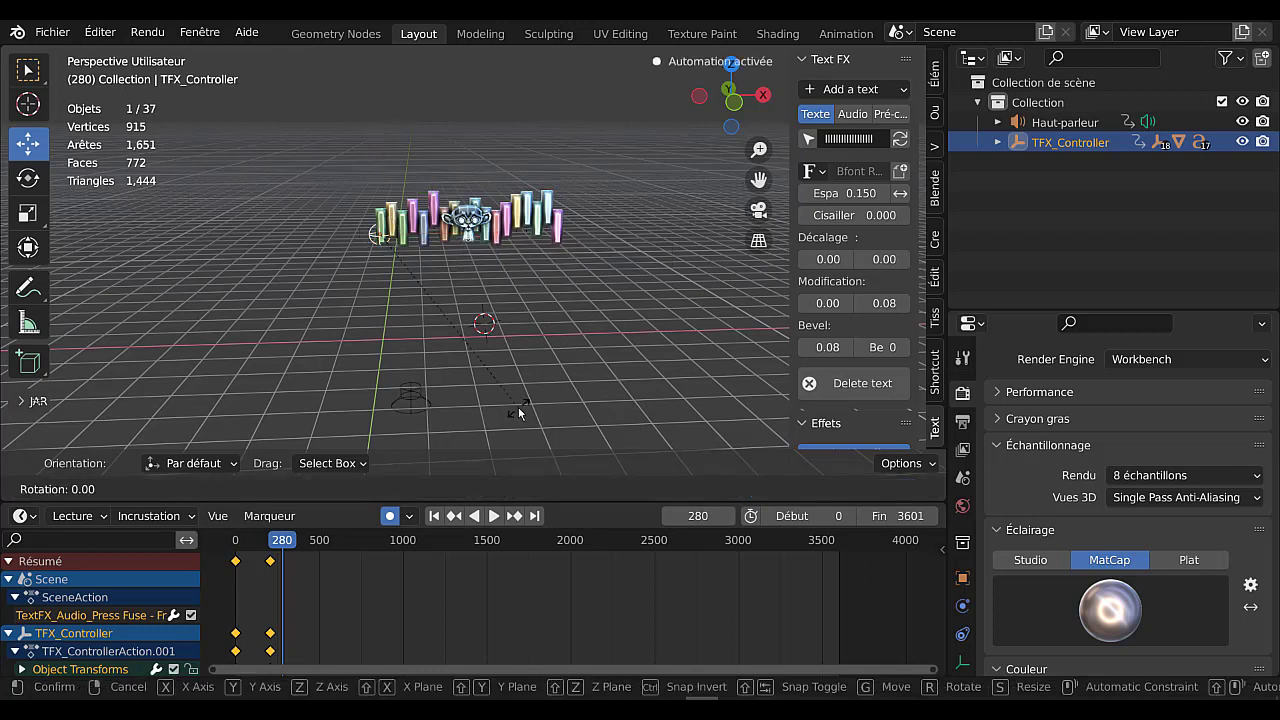
text(x360)
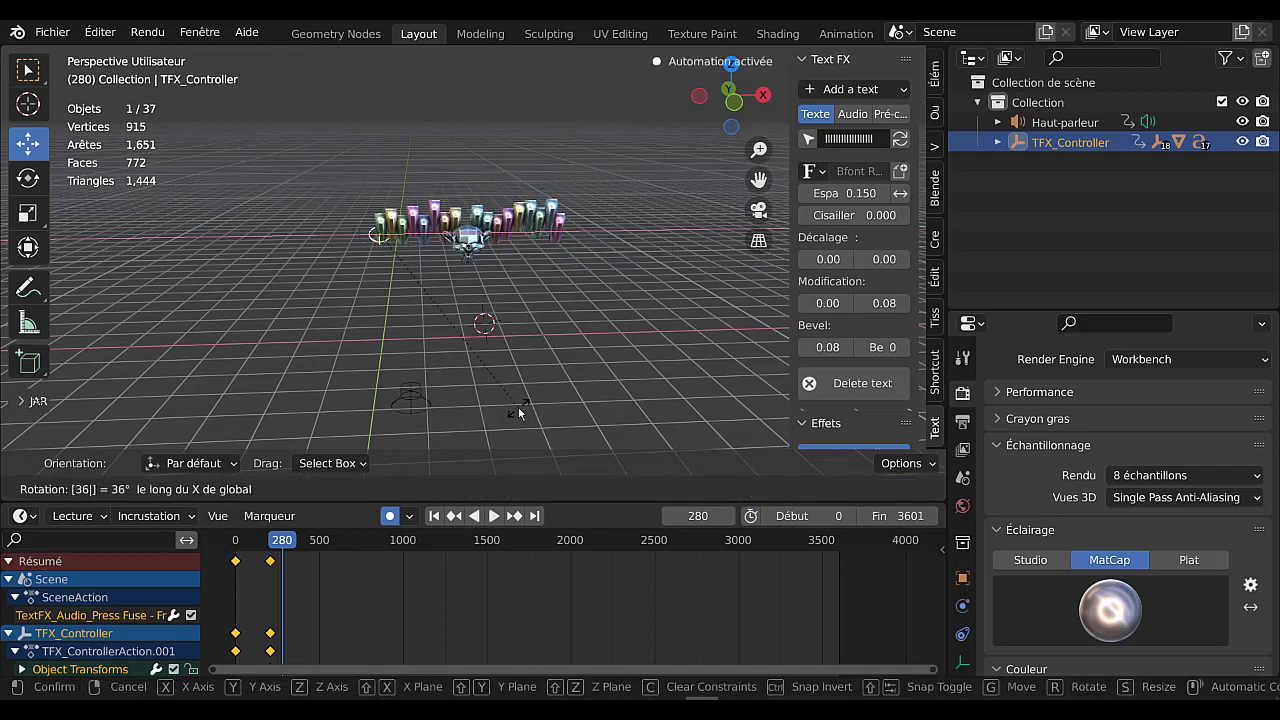
key(Return)
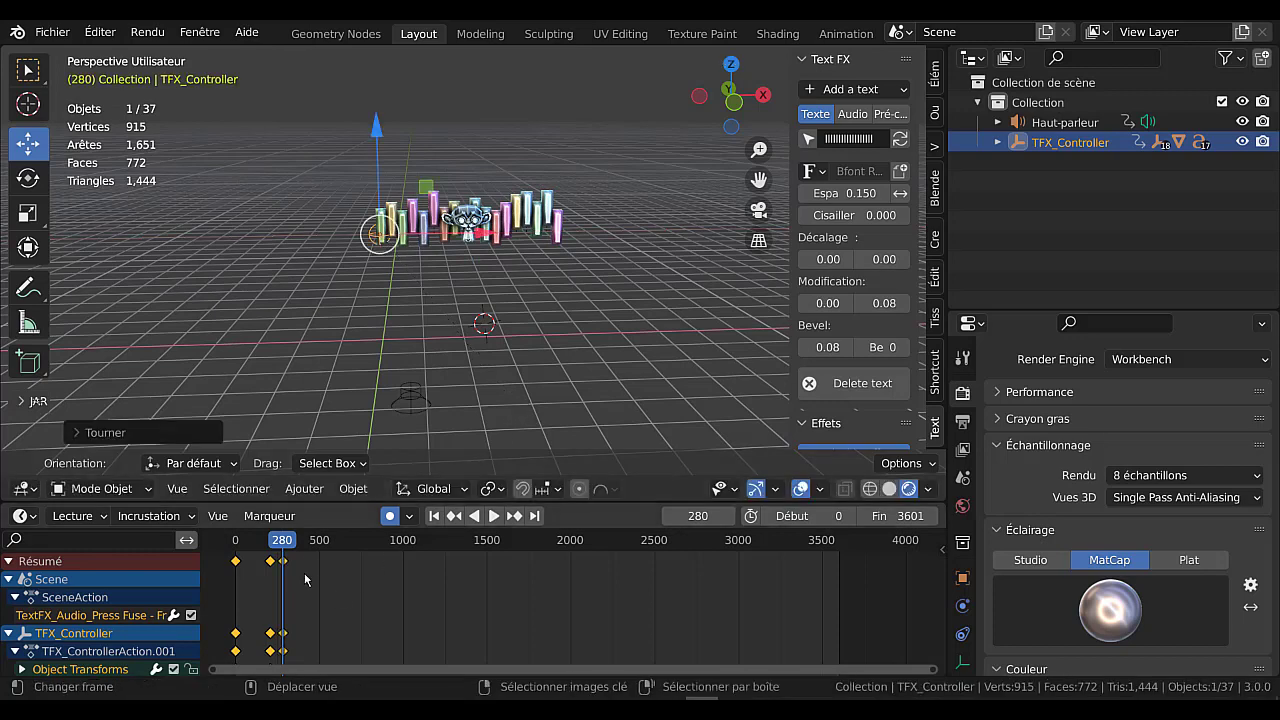
Scrub back to frame 169, play the rise and spin with the sidebar narrowed, and stop at frame 638.
click(277, 551)
key(space)
key(Escape)
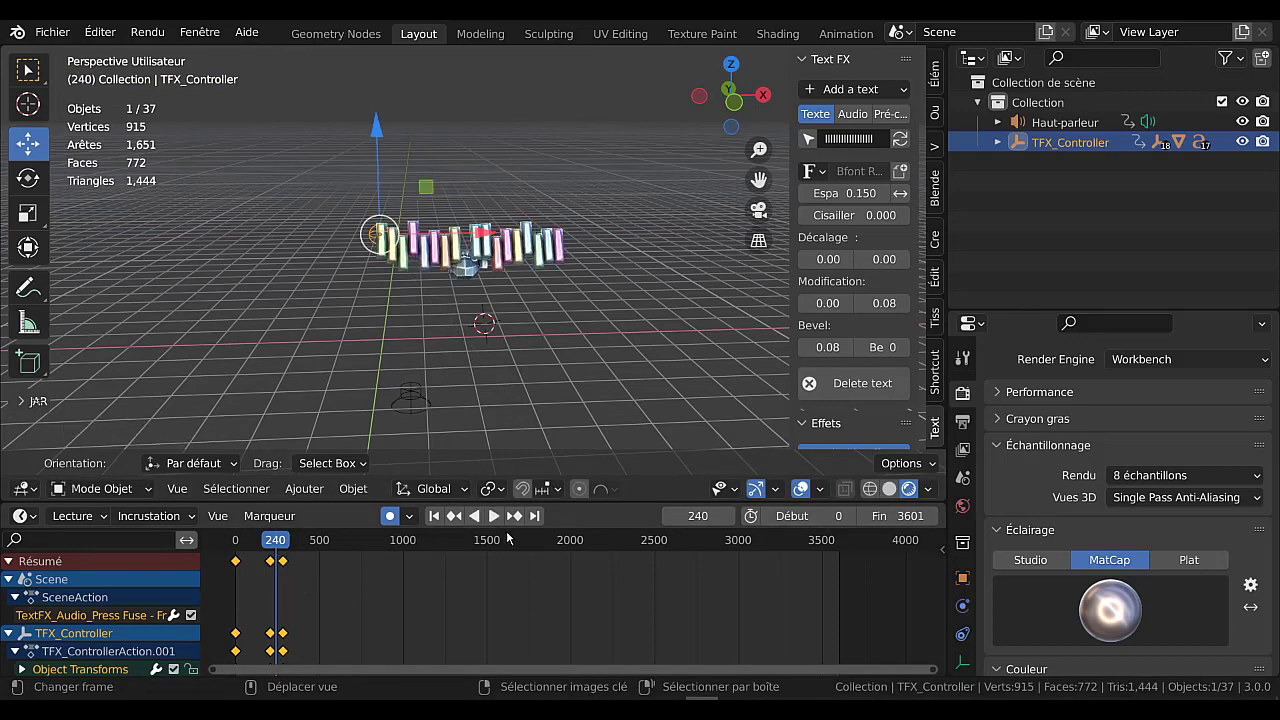
key(shift+ctrl+space)
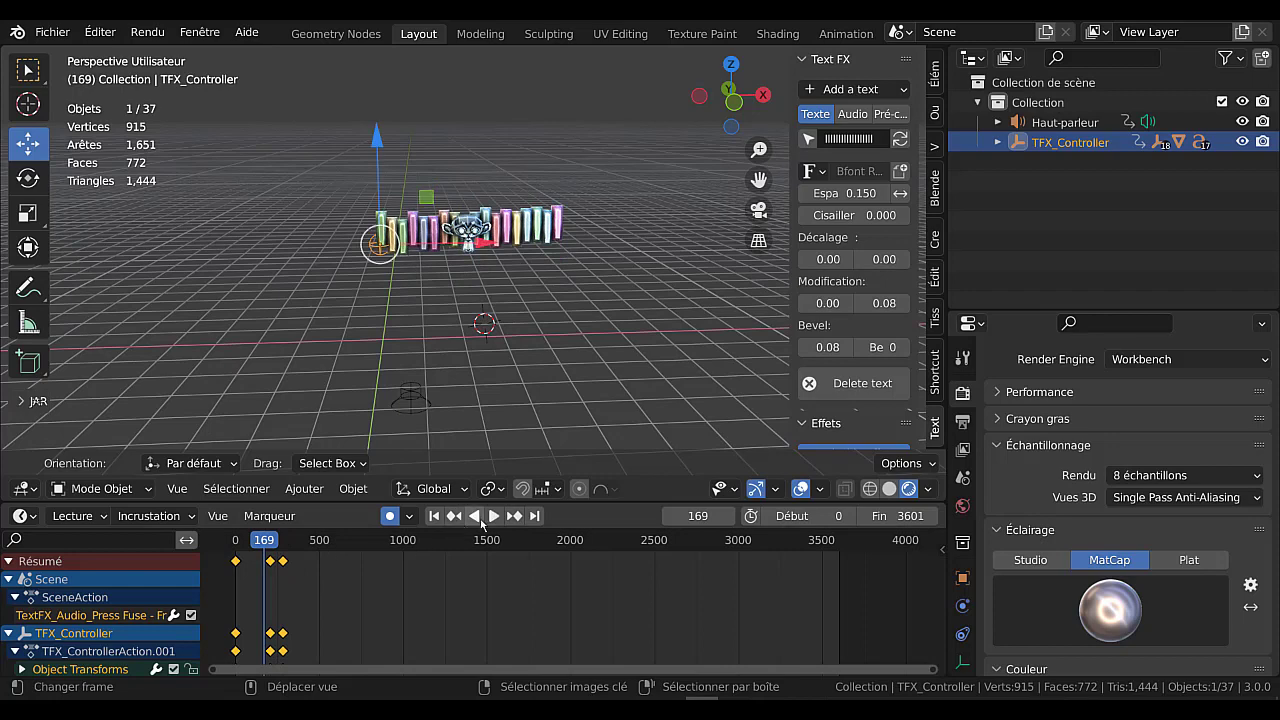
click(493, 516)
scroll(635, 379, up, 2)
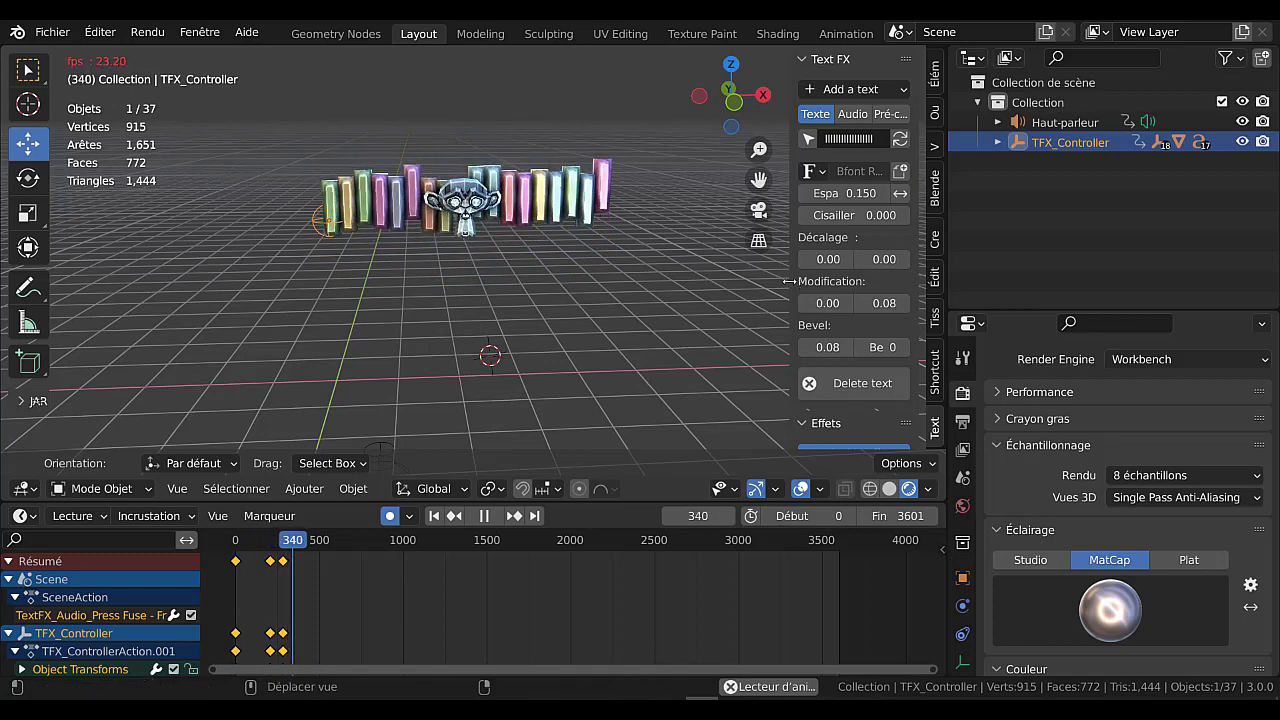
drag(790, 330, 871, 333)
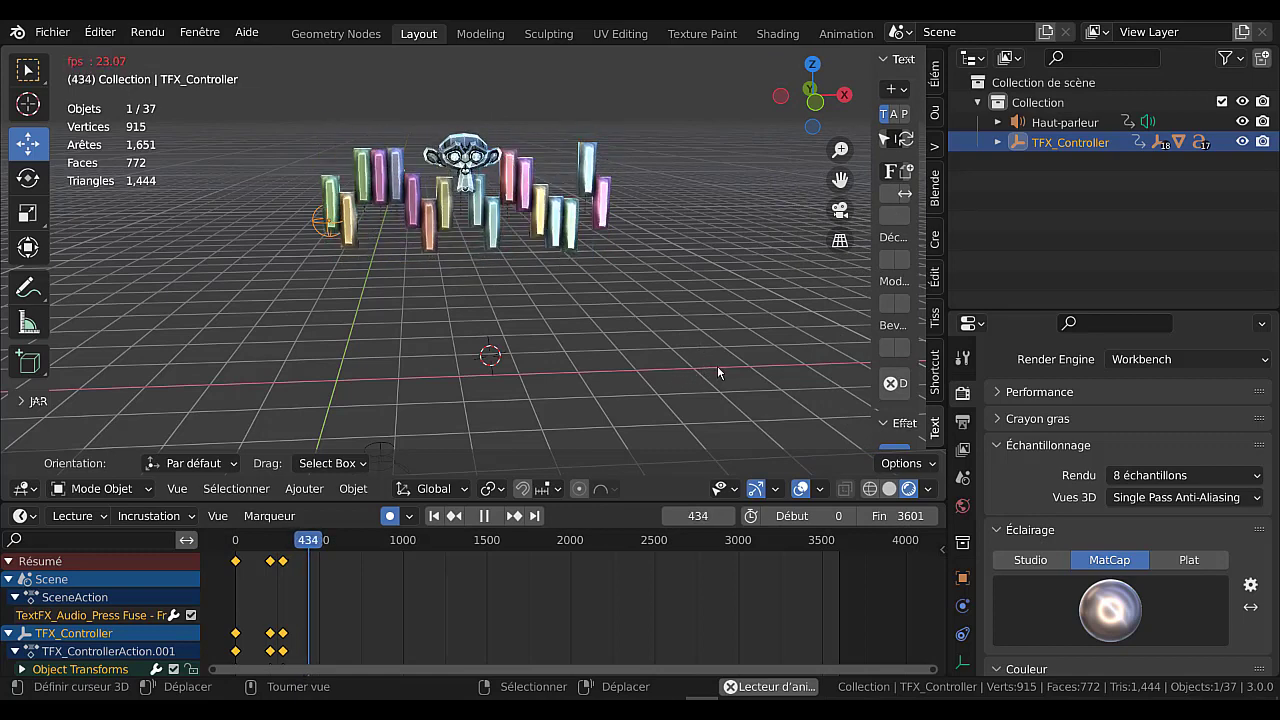
key(space)
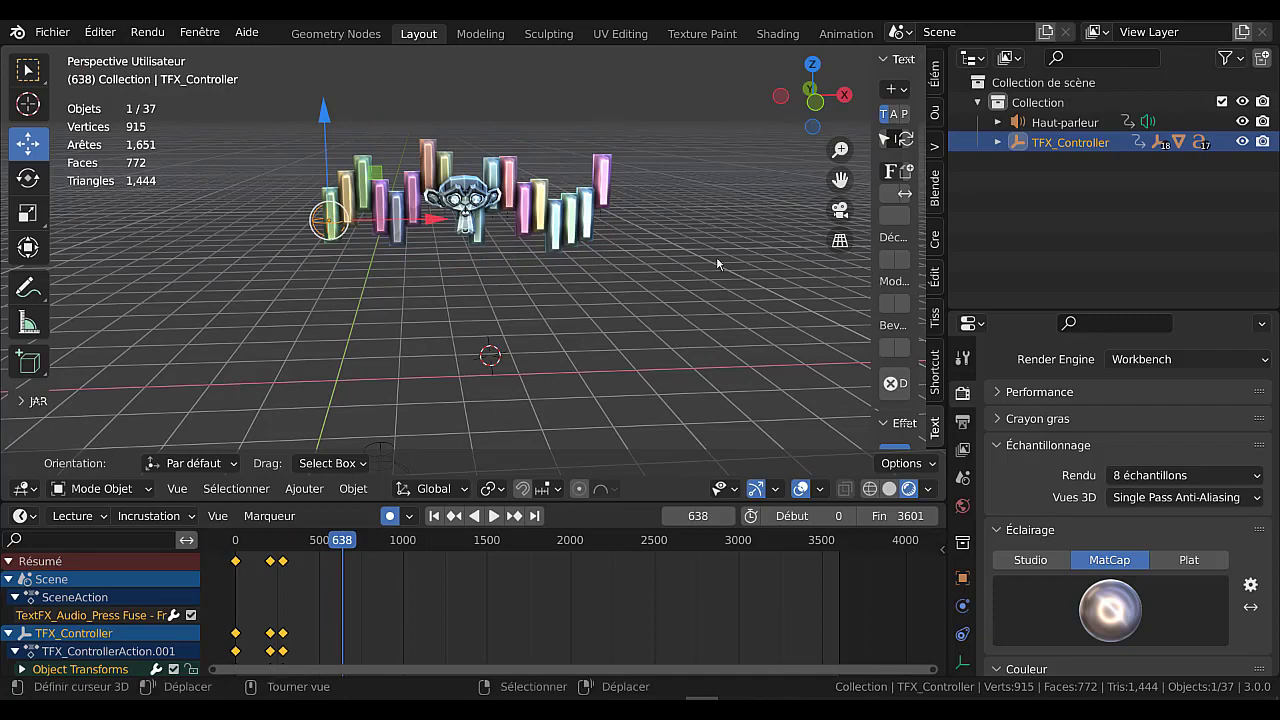
Examine the coloured bars and the monkey head from several angles at frame 638.
middle_drag(704, 250, 639, 262)
scroll(627, 260, up, 3)
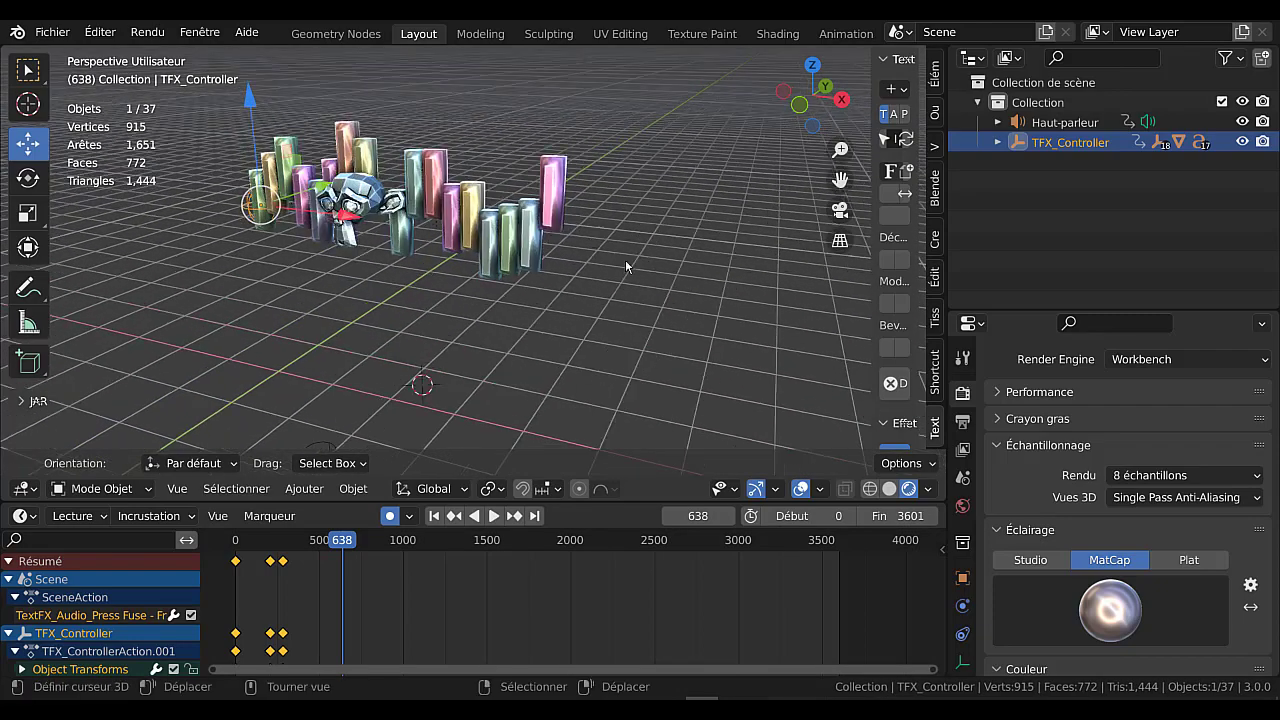
mouse_move(481, 330)
middle_down()
mouse_move(573, 333)
mouse_move(494, 331)
middle_up()
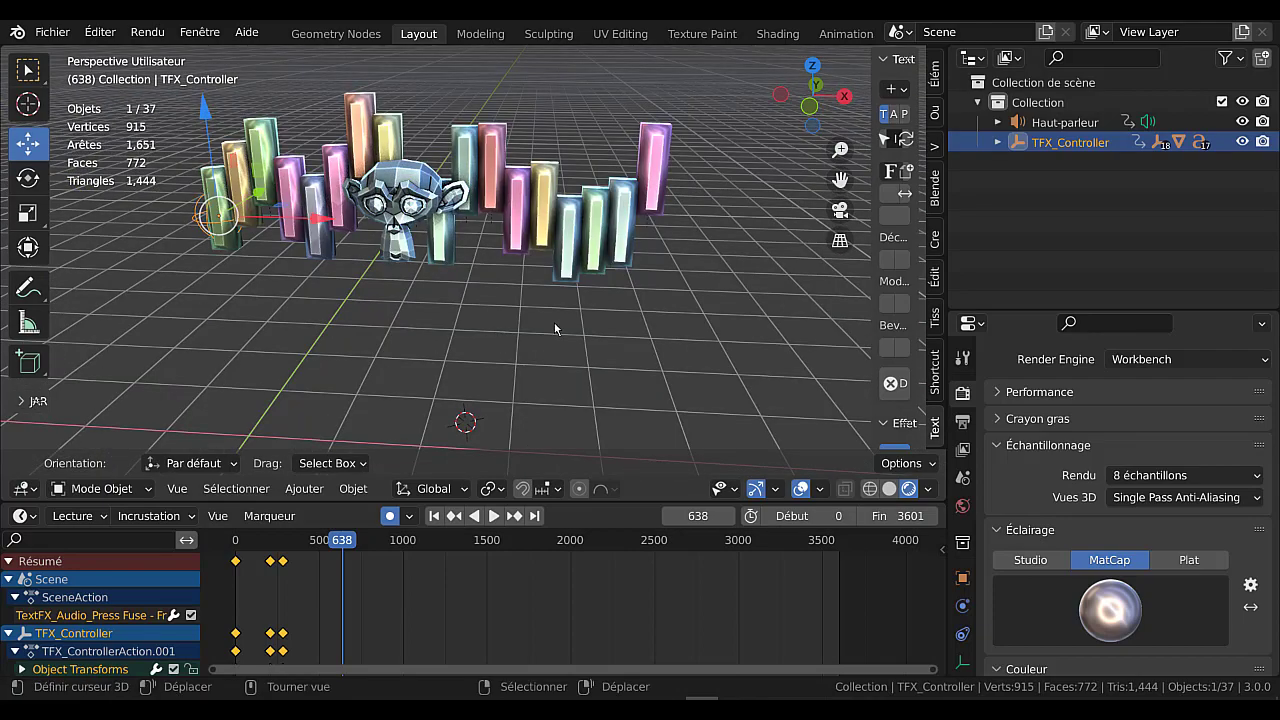
middle_drag(577, 339, 538, 376)
scroll(479, 353, up, 4)
scroll(457, 313, down, 2)
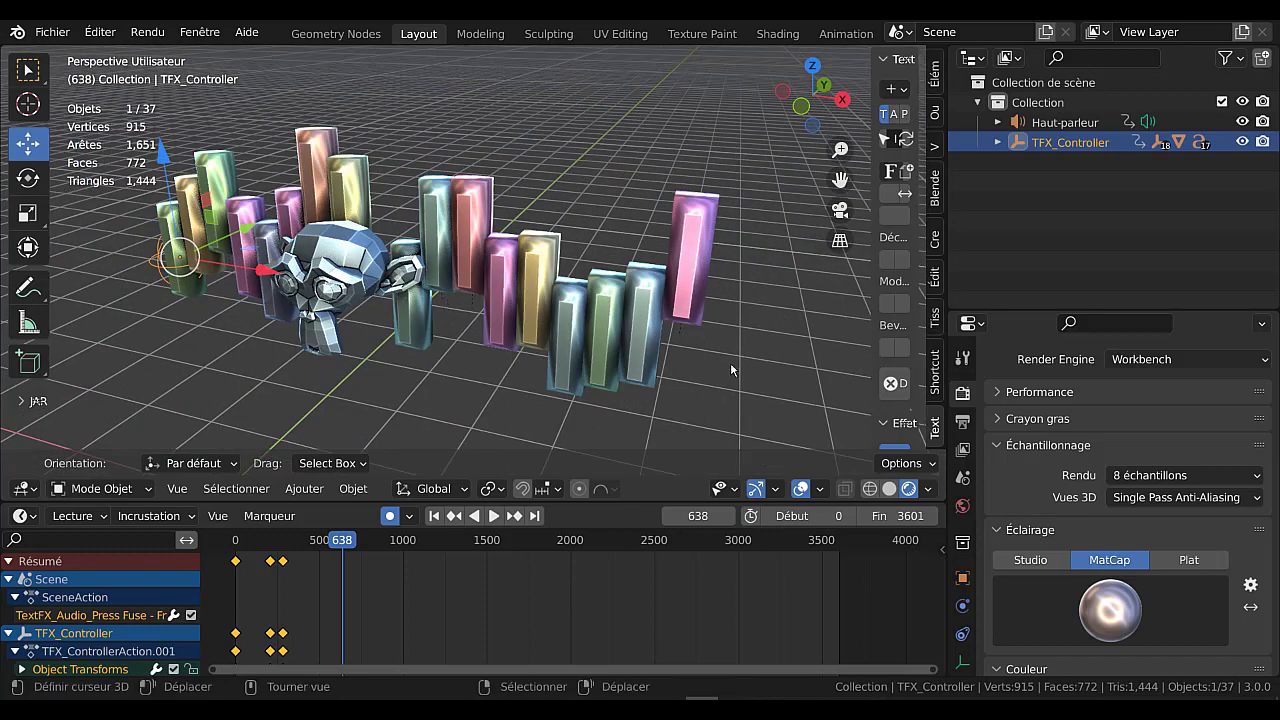
scroll(433, 375, down, 3)
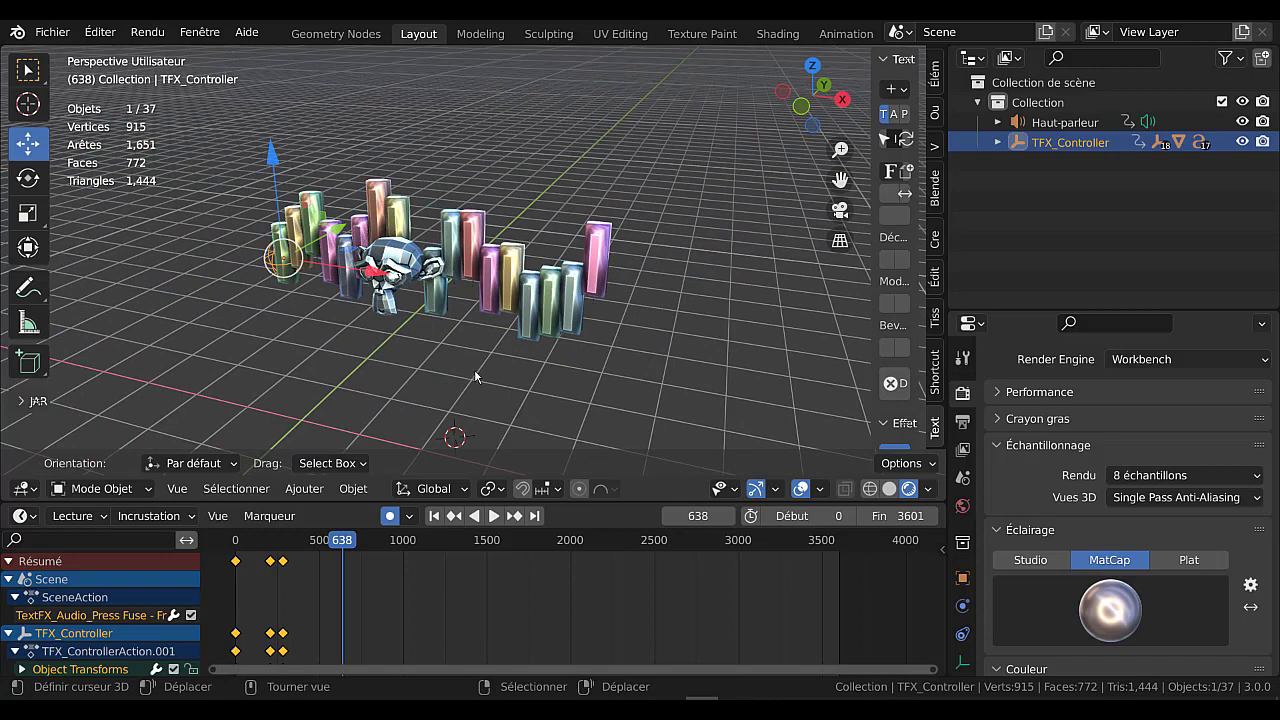
scroll(461, 371, up, 2)
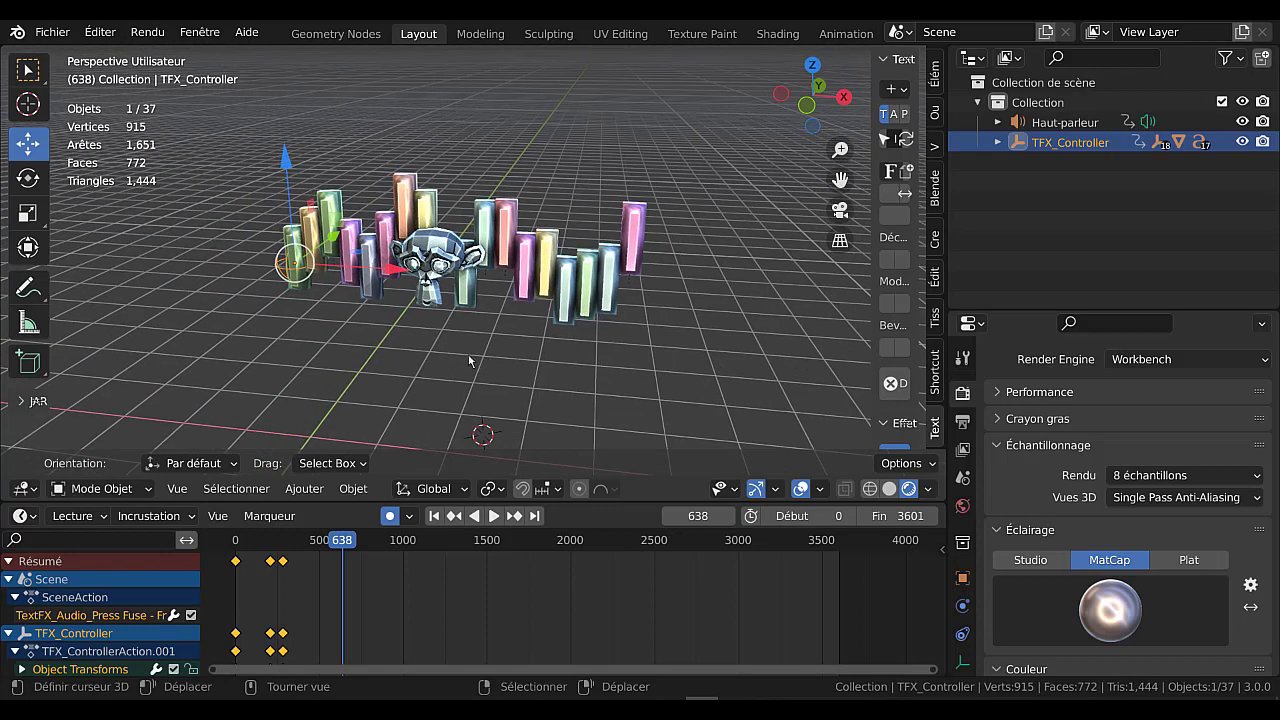
middle_drag(468, 354, 687, 349)
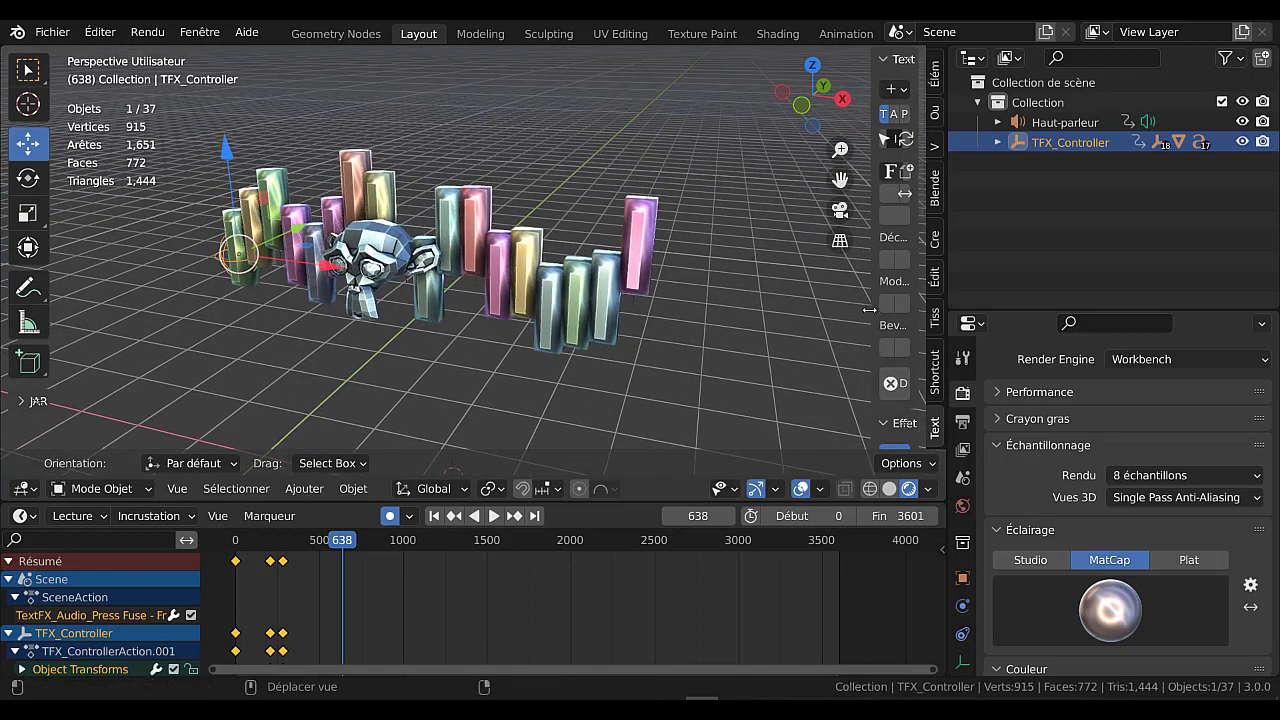
Widen the Text FX sidebar to read its text settings, narrow it again, and view the bars more closely.
mouse_move(869, 310)
mouse_down()
mouse_move(760, 325)
mouse_move(856, 328)
mouse_move(751, 330)
mouse_move(858, 330)
mouse_up()
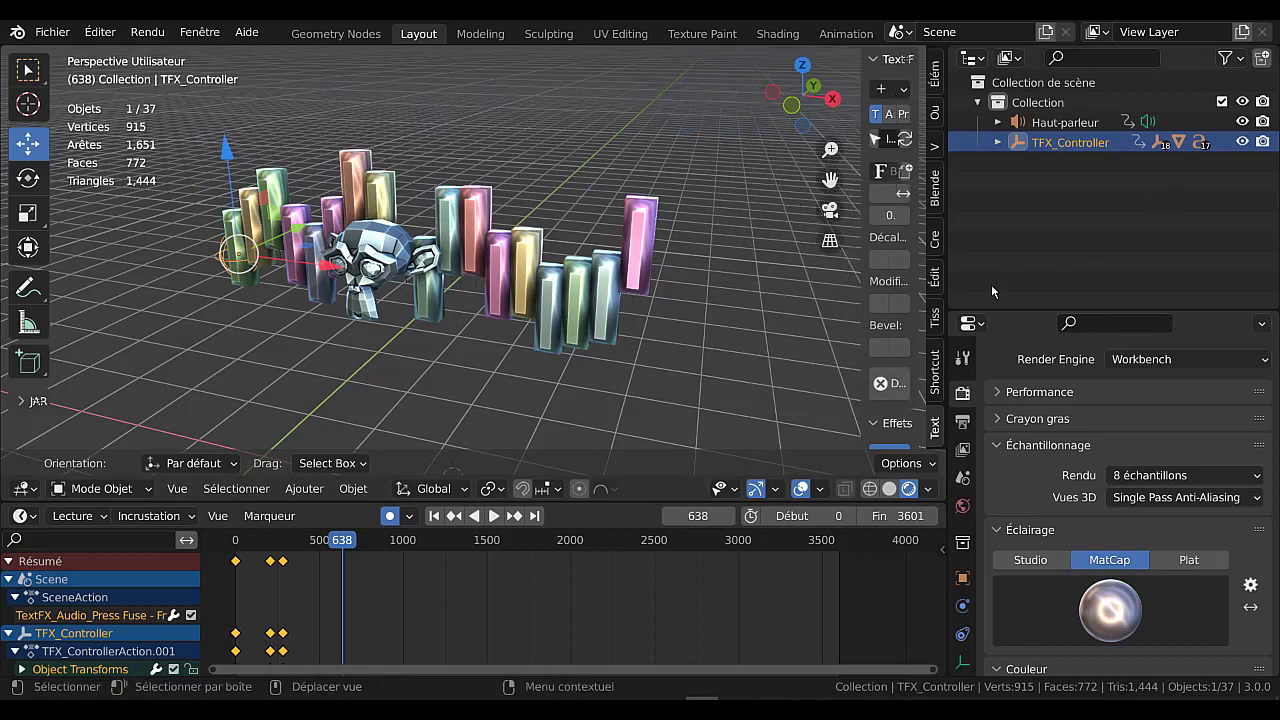
drag(859, 268, 688, 299)
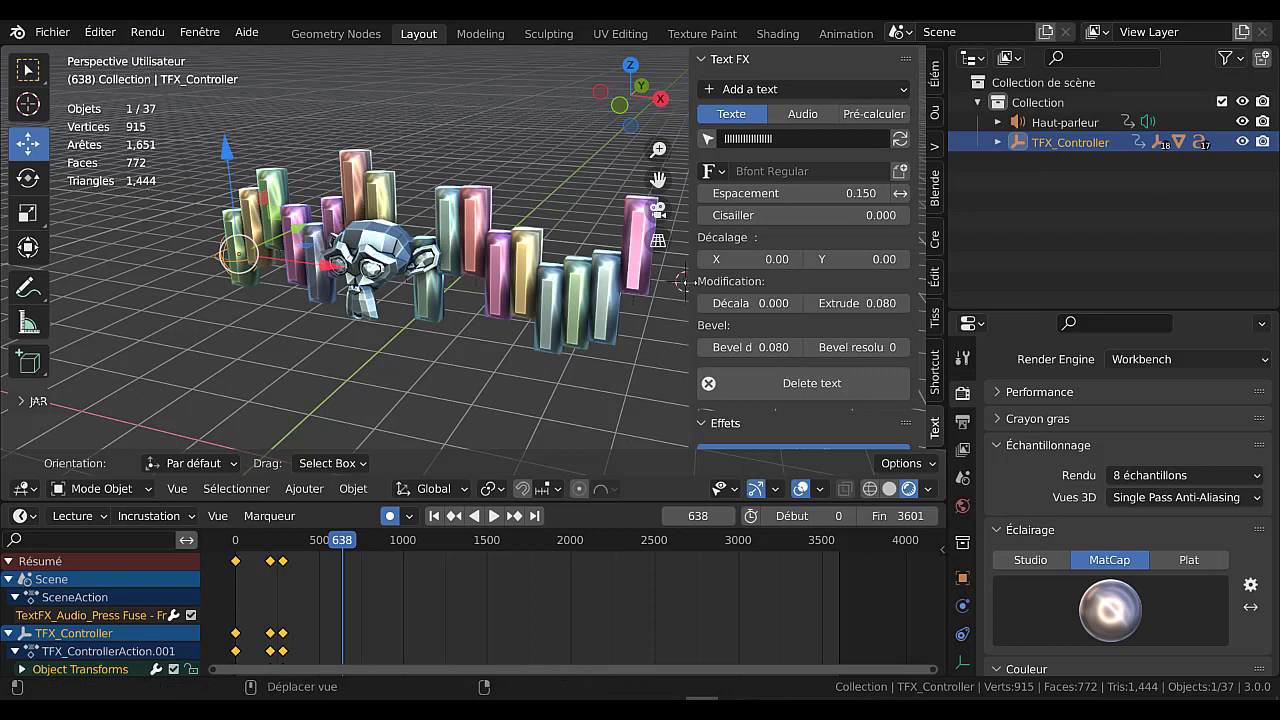
drag(692, 283, 848, 295)
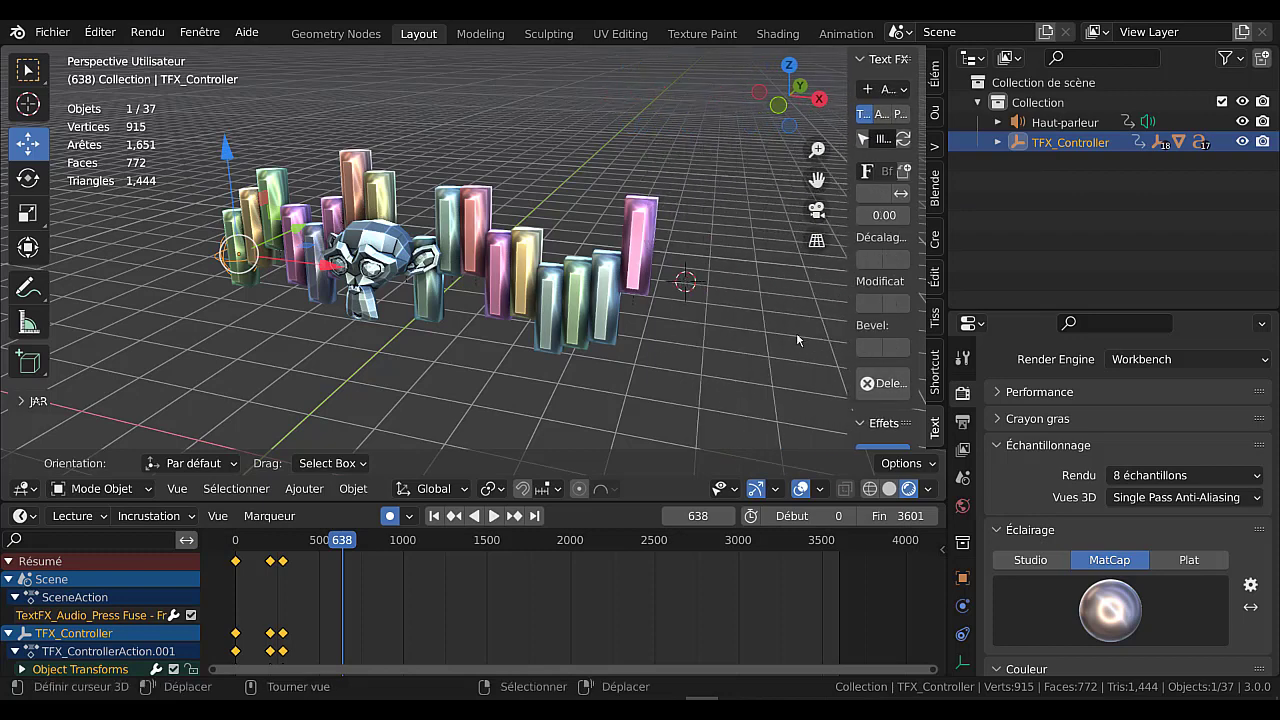
middle_drag(628, 392, 598, 384)
scroll(504, 405, up, 1)
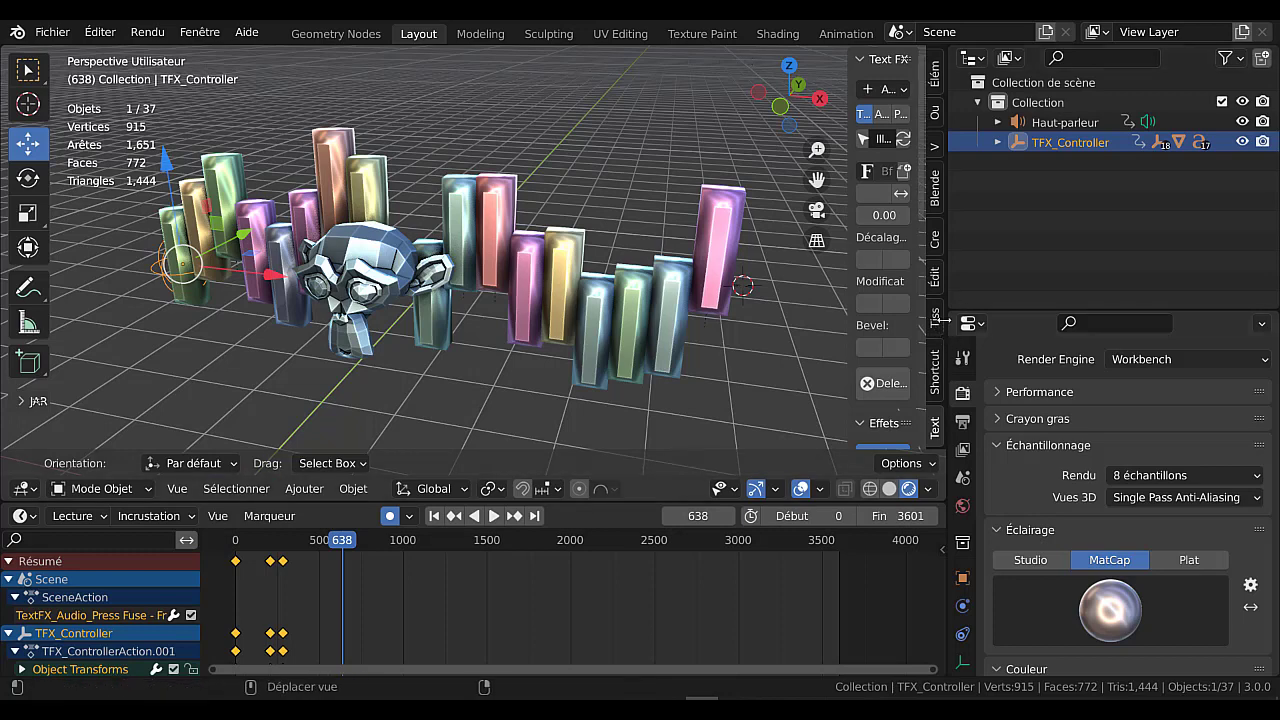
Deselect everything, split the D viewport horizontally in two, and turn the upper area into a Graph Editor.
key(alt+a)
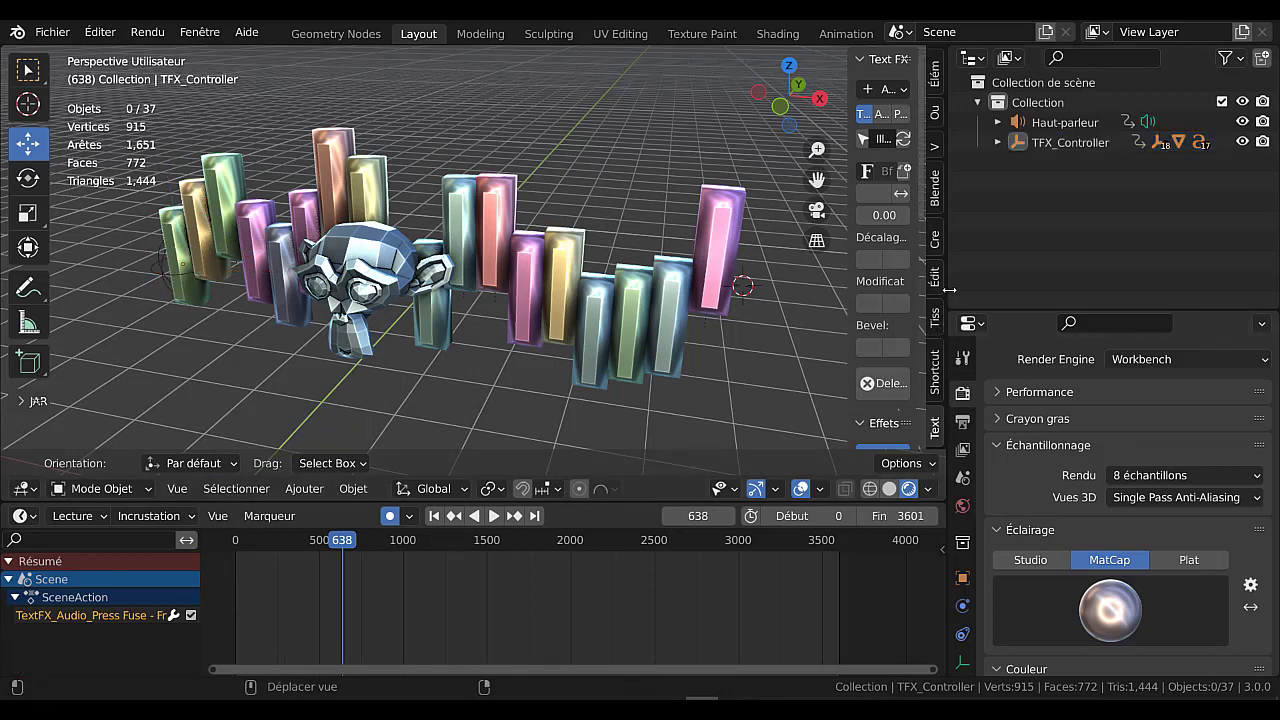
right_click(949, 295)
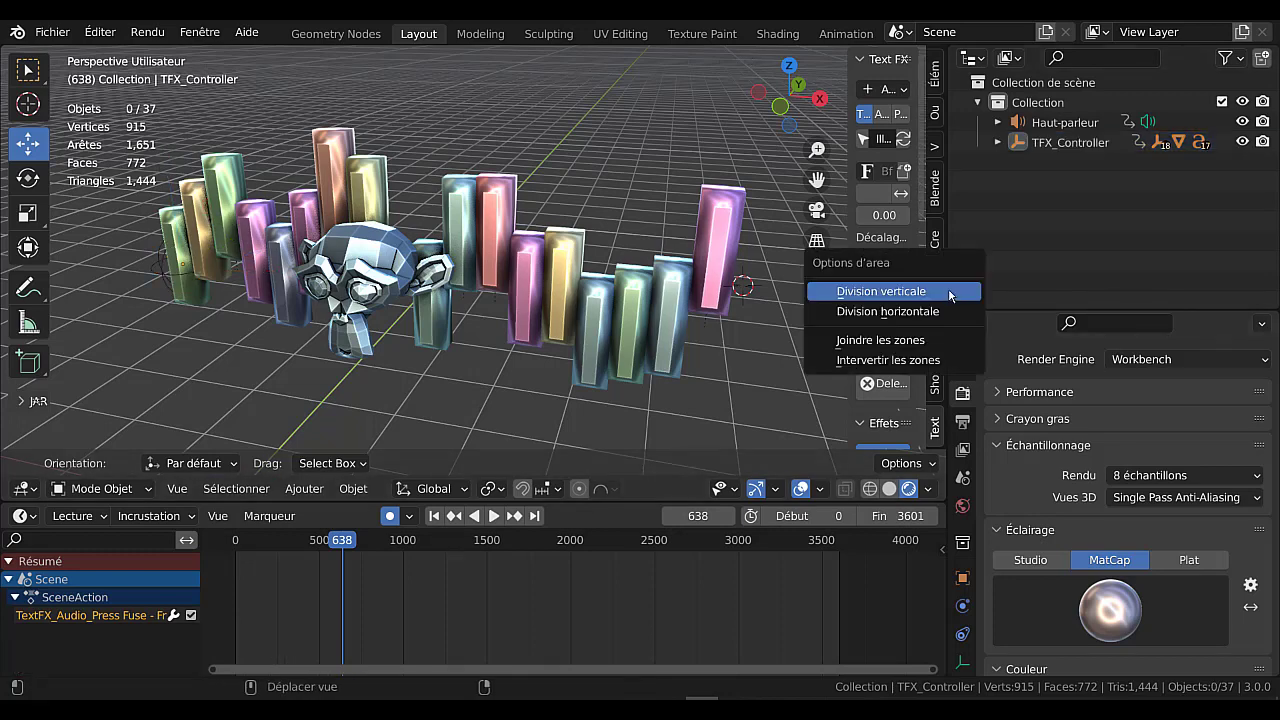
click(880, 311)
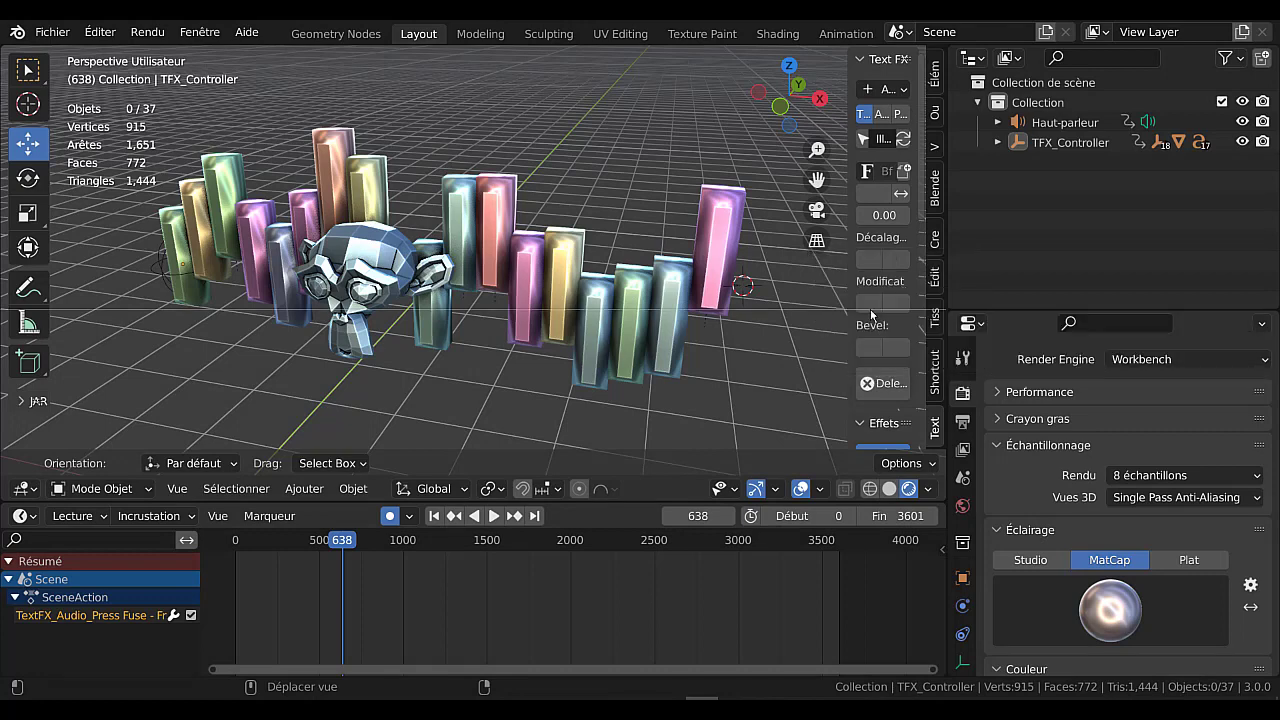
click(858, 311)
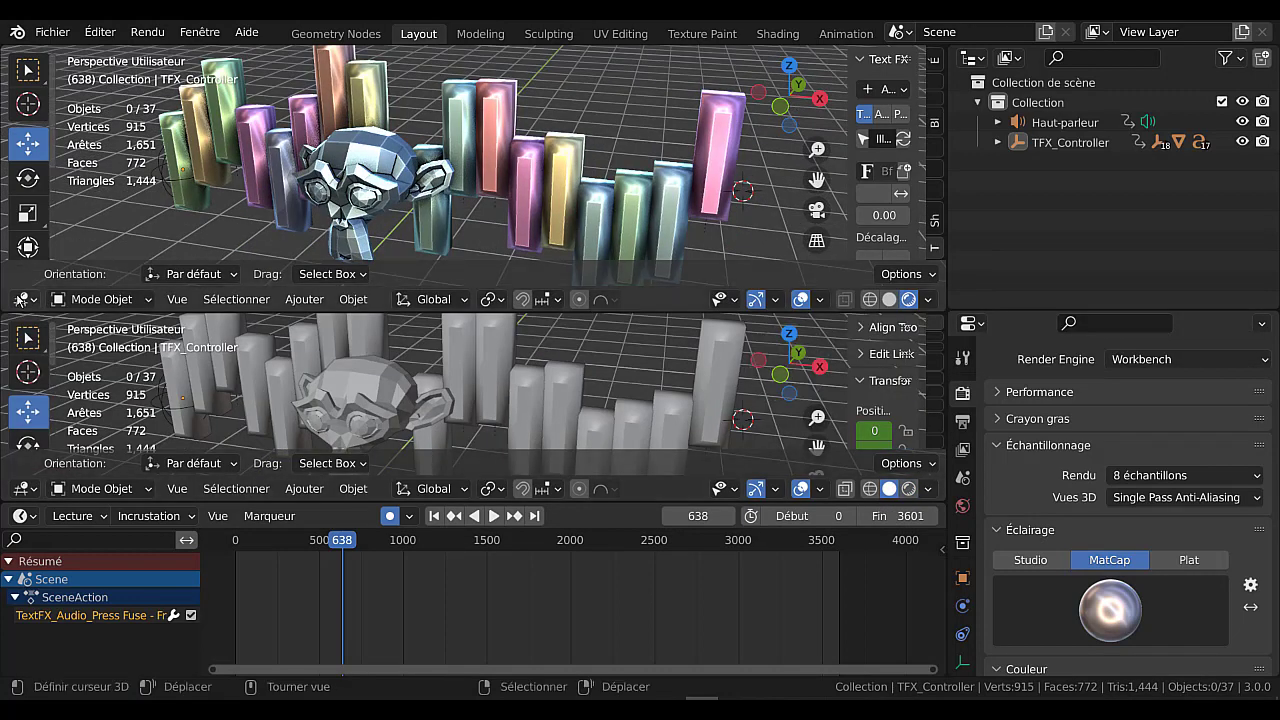
click(20, 299)
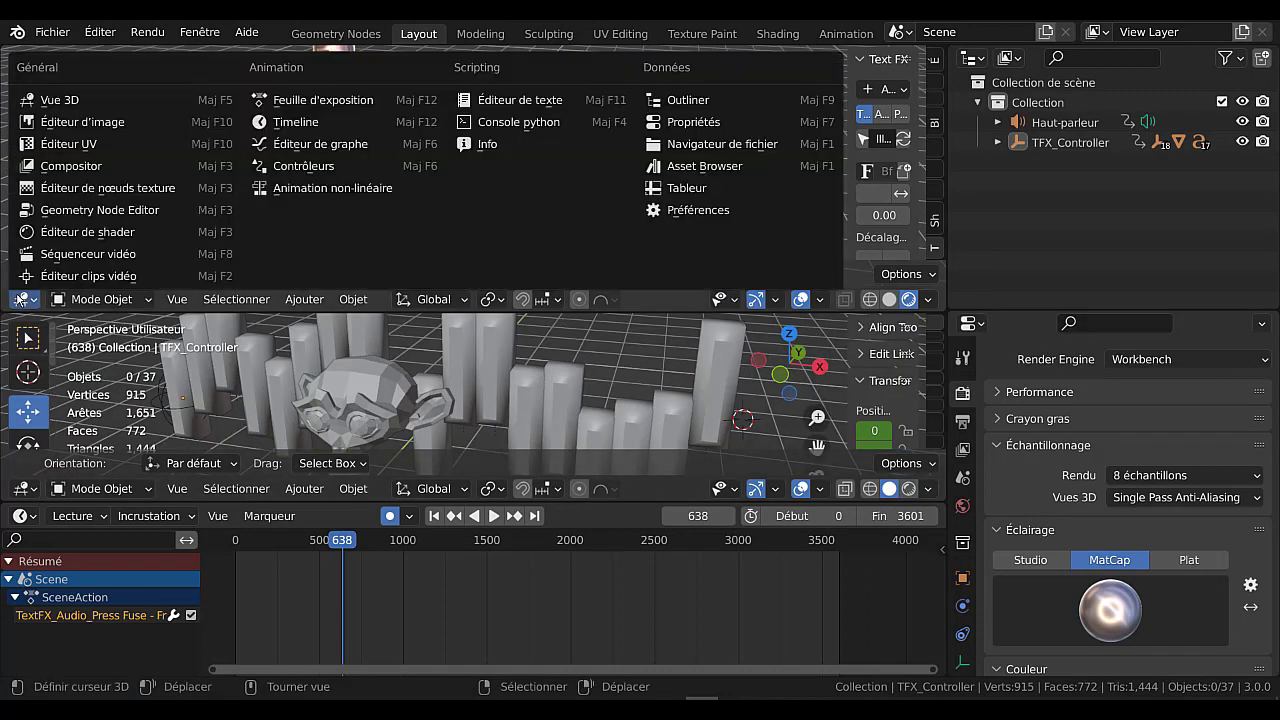
click(309, 146)
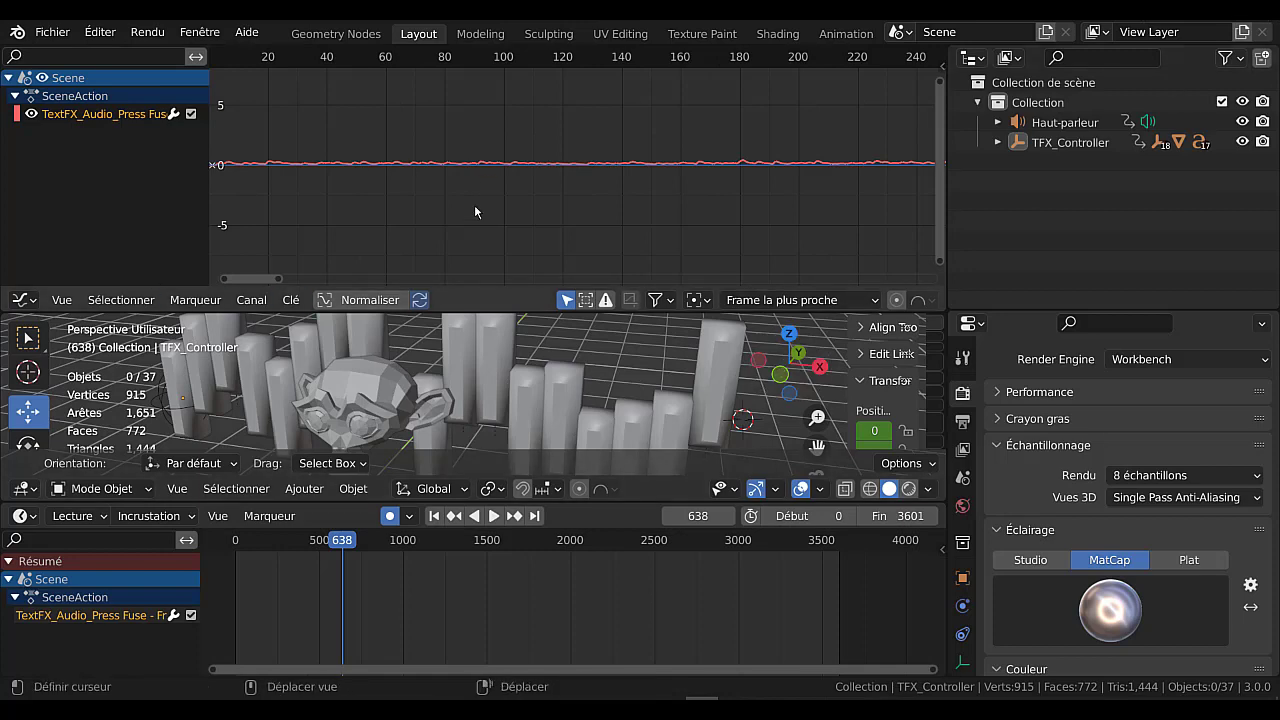
Collapse the Graph Editor down to its header and set the enlarged 3D viewport to rendered shading.
drag(540, 311, 543, 100)
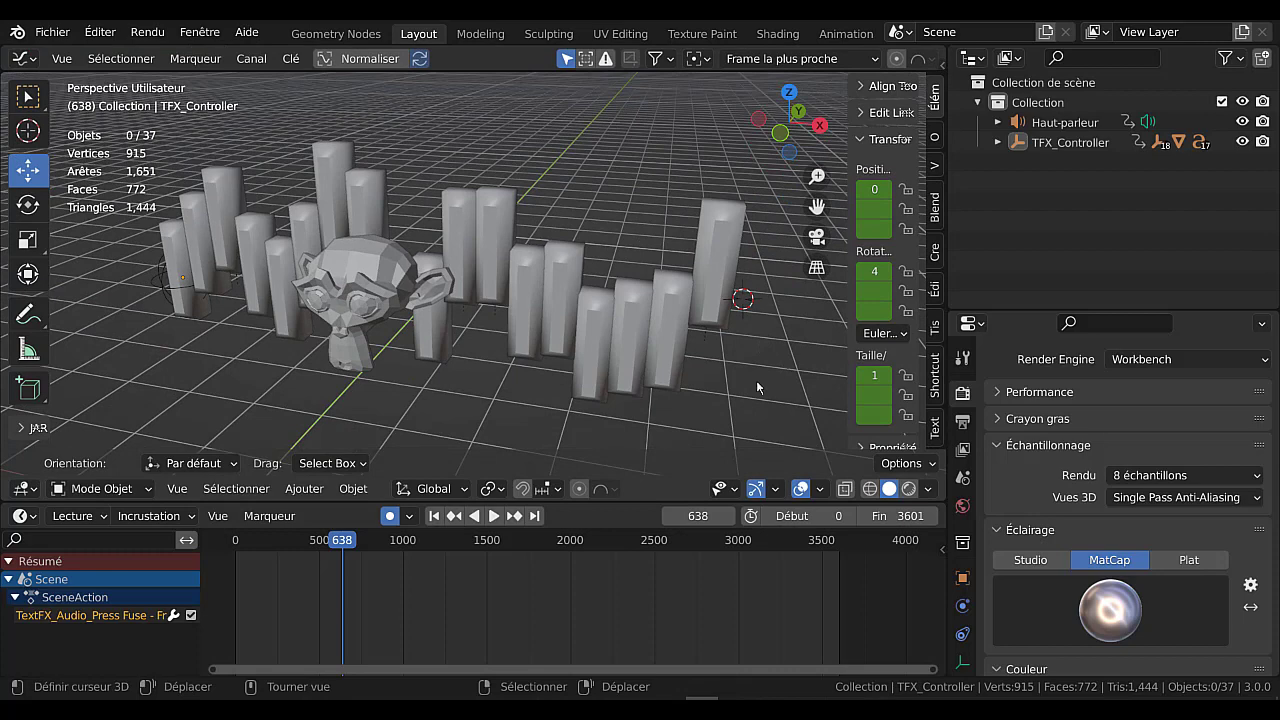
middle_drag(748, 363, 705, 375)
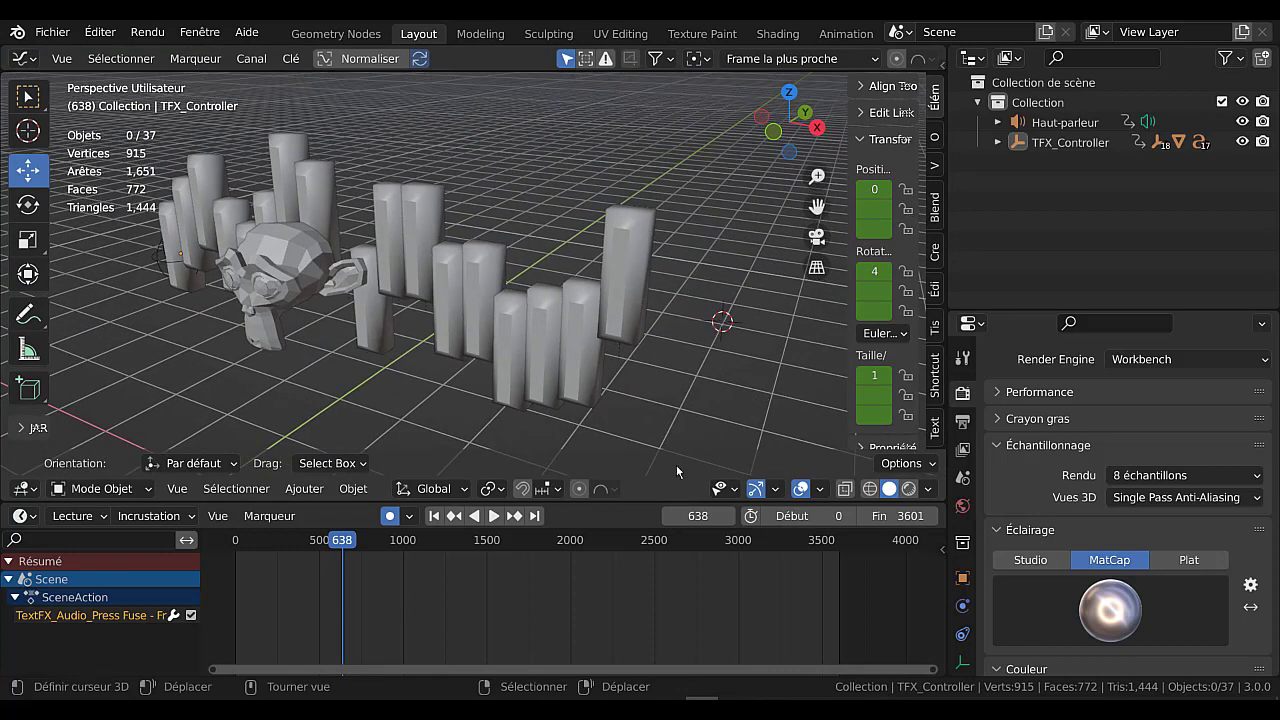
click(908, 488)
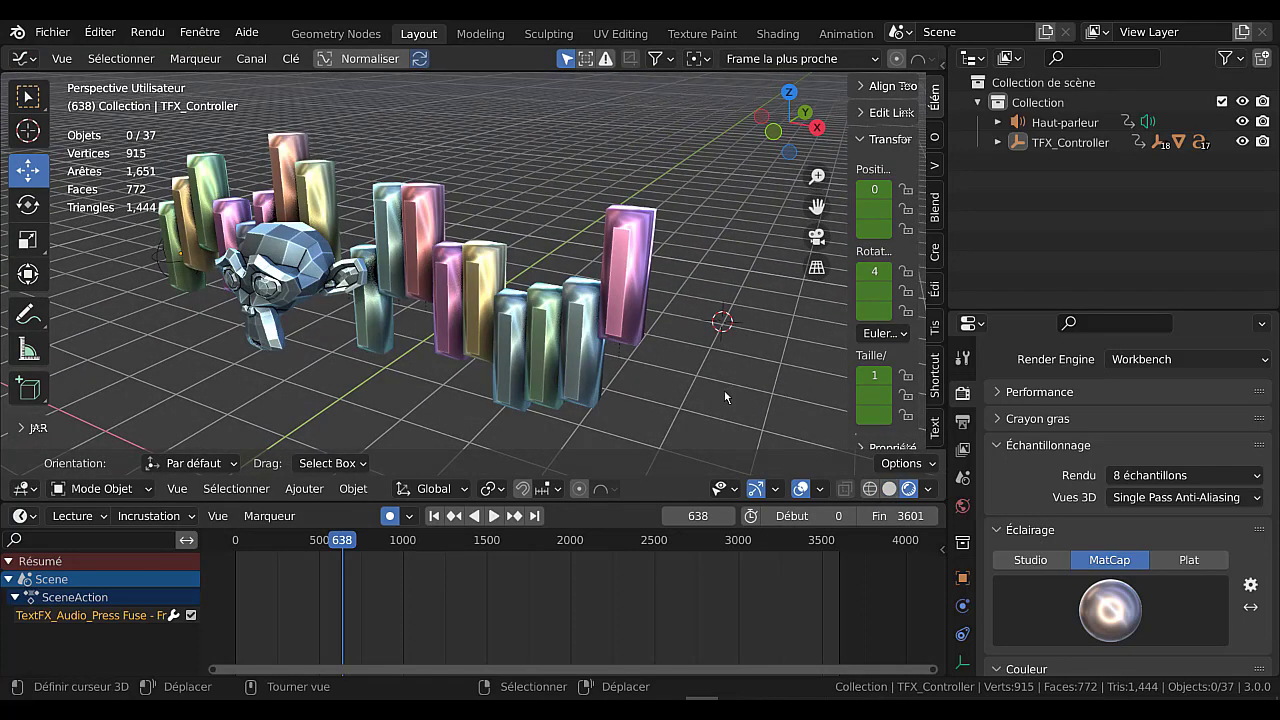